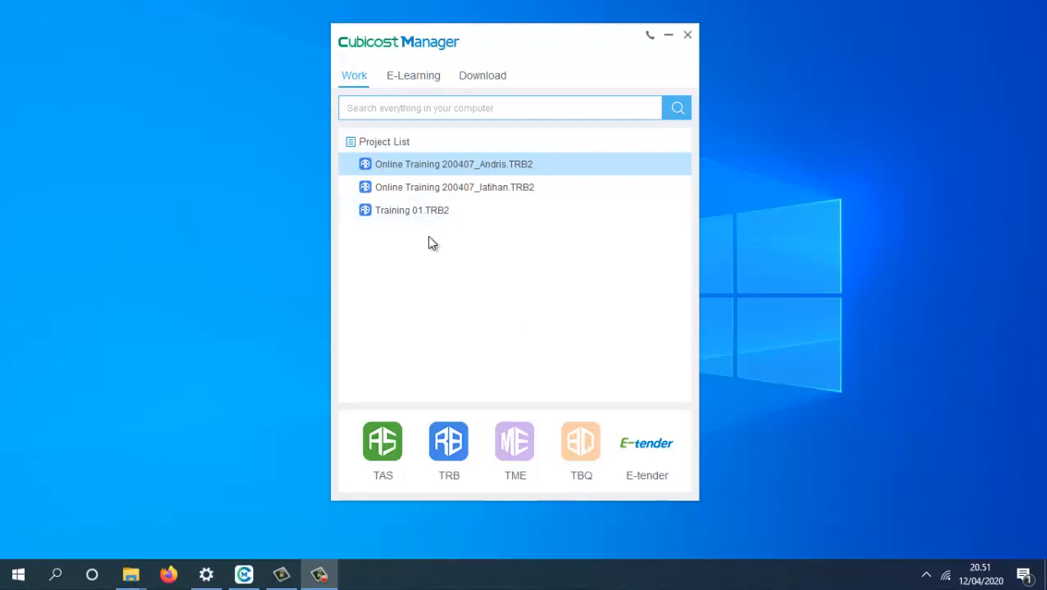
- Launch the TRB application from Cubicost Manager
left_click(456, 453)
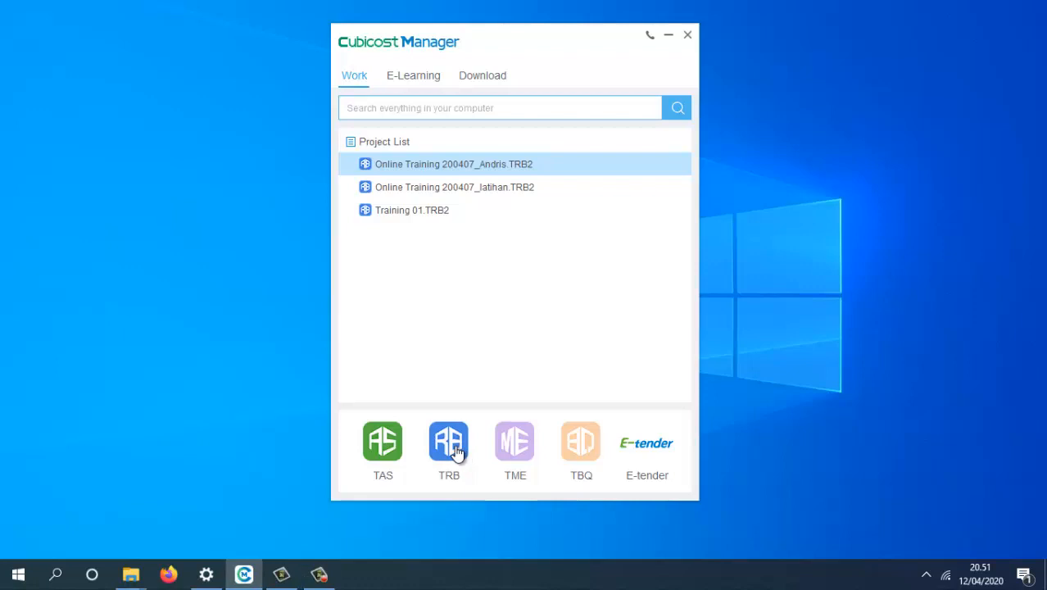
left_click(457, 453)
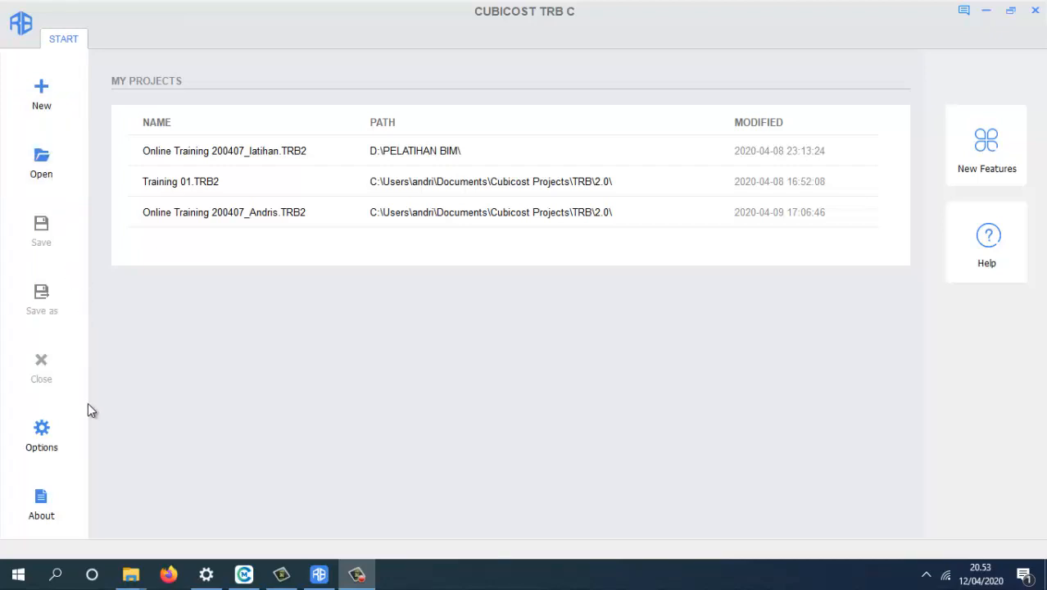
- Examine the program options from file, element display and hot keys to drawing settings, plus the program's version information
left_click(59, 442)
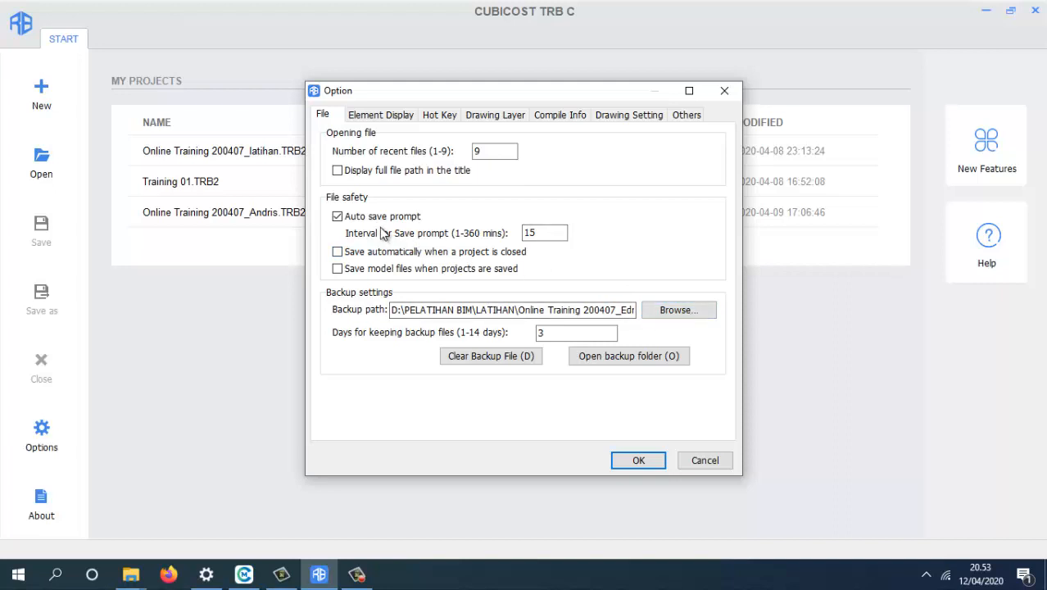
left_click(391, 120)
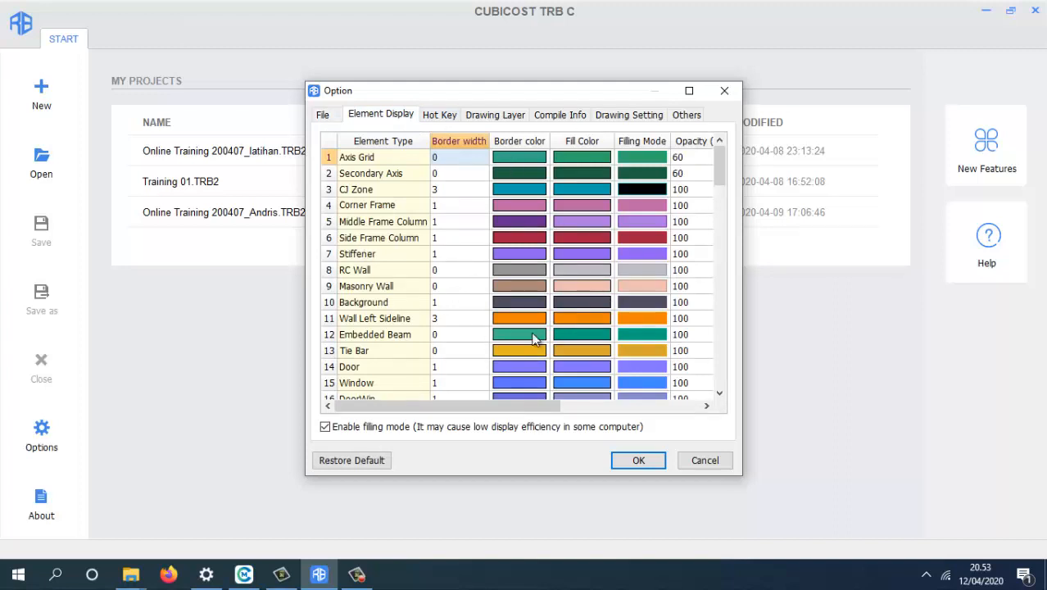
left_click(446, 114)
left_click(494, 114)
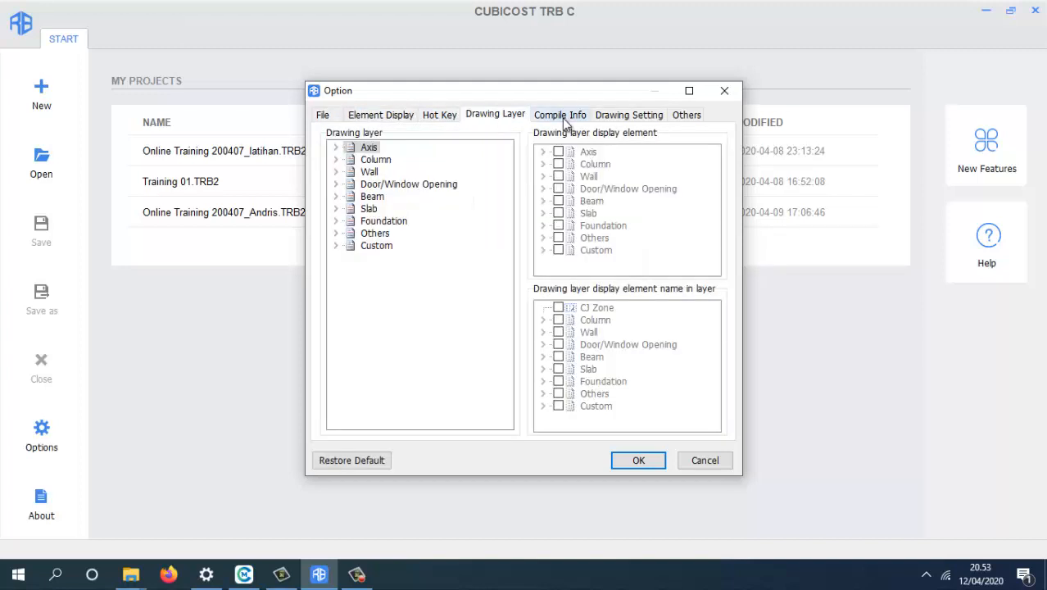
left_click(440, 115)
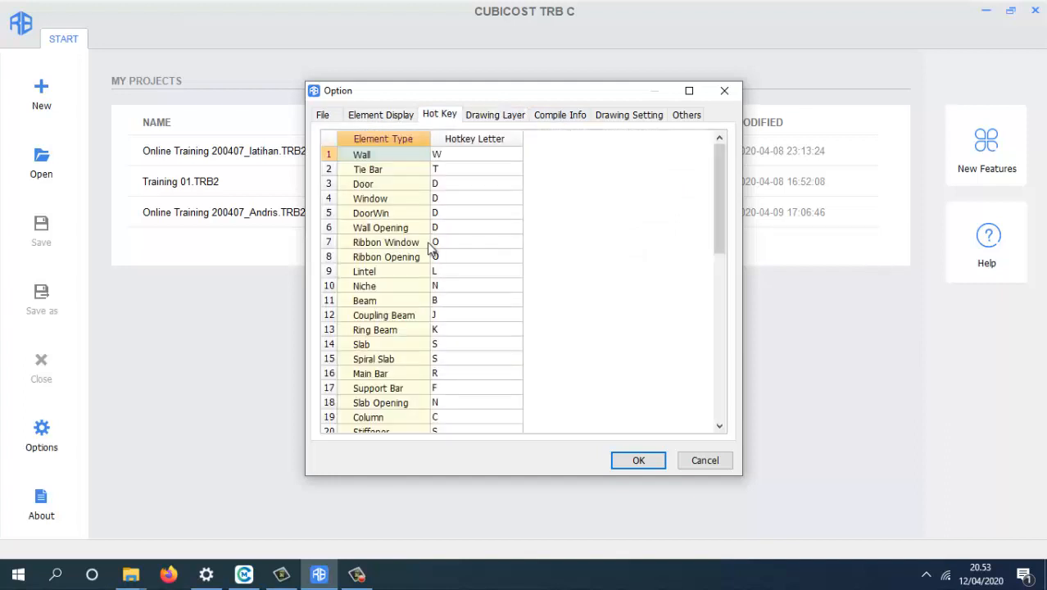
left_click(608, 119)
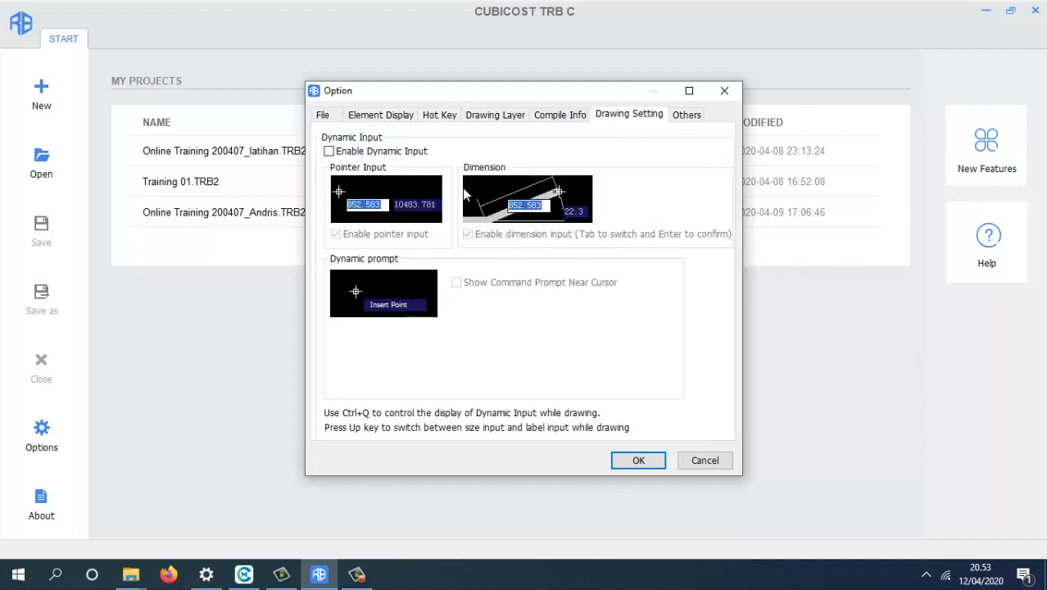
left_click(681, 119)
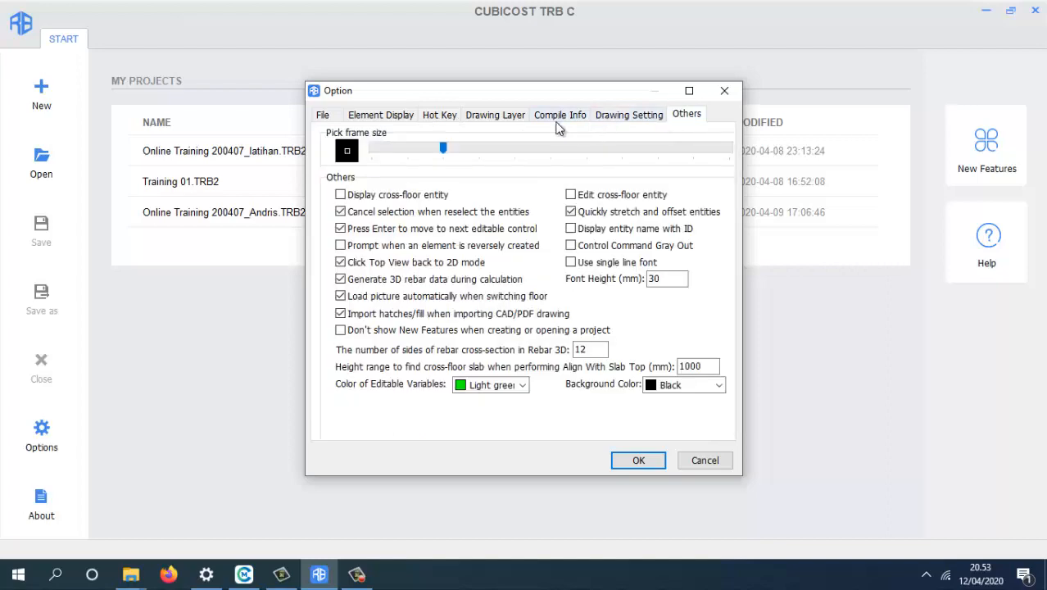
left_click(557, 122)
left_click(487, 121)
left_click(447, 121)
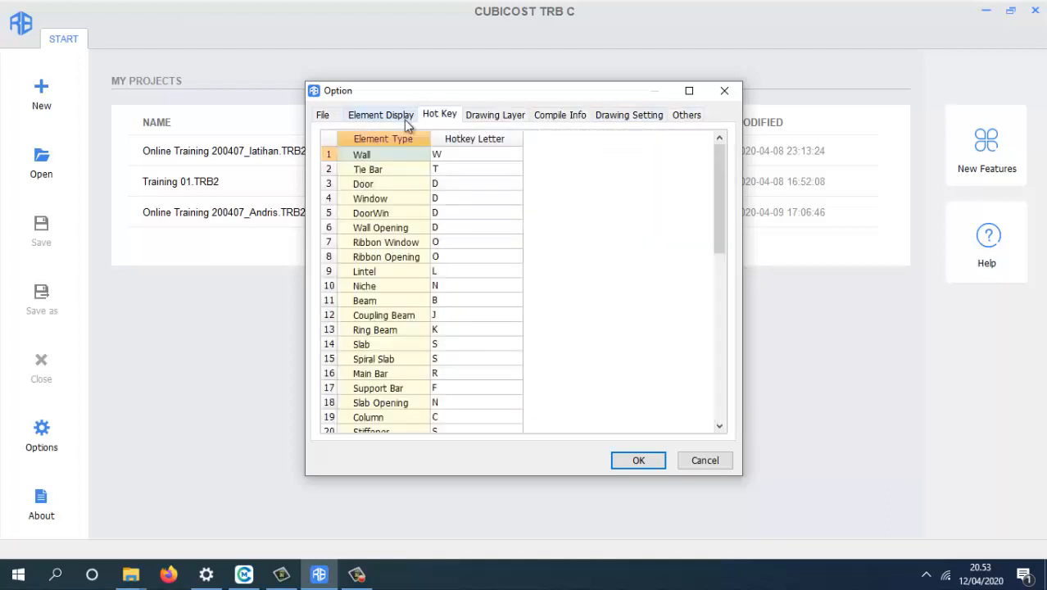
left_click(404, 120)
left_click(323, 120)
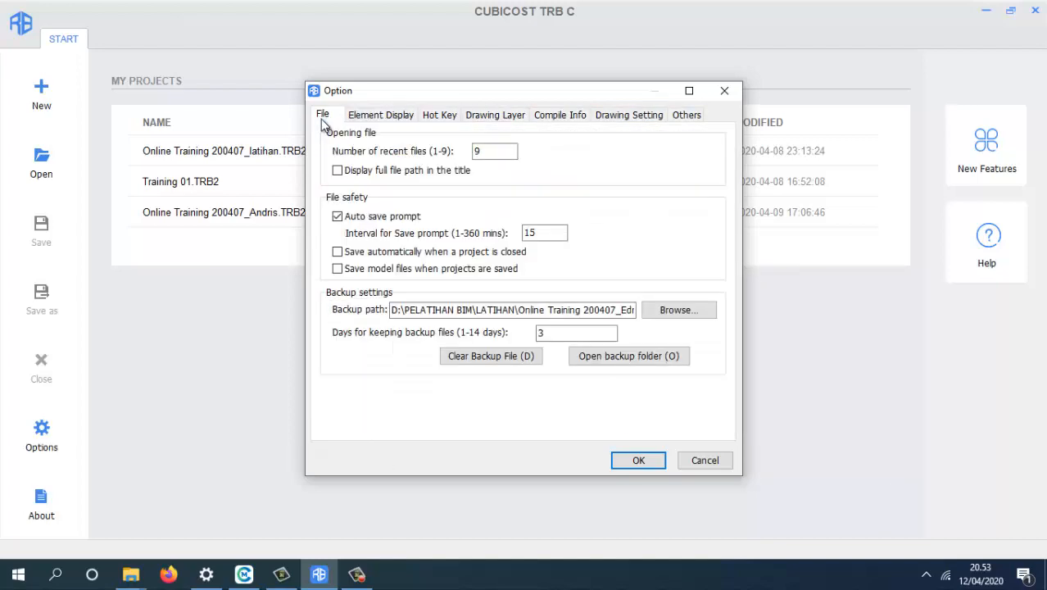
left_click(724, 91)
left_click(40, 507)
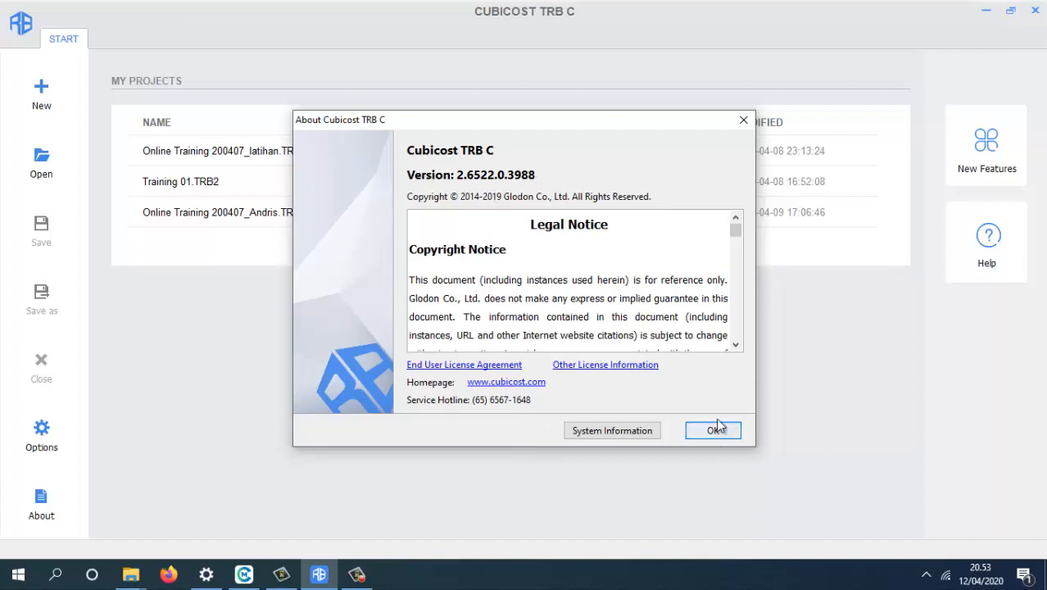
left_click(743, 121)
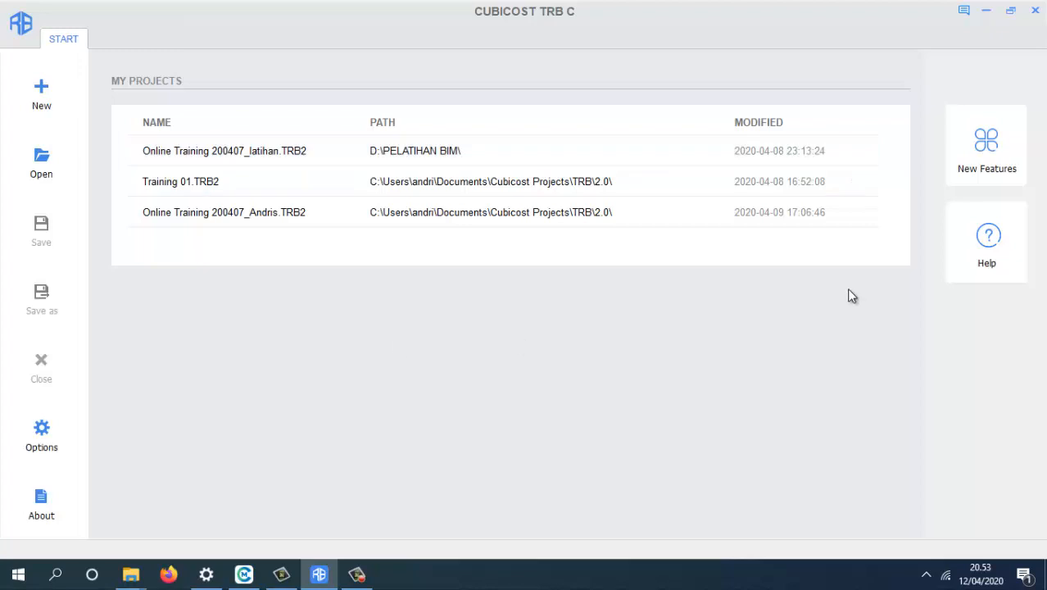
- Create a new project named latihan 001 Tutorial with the Indonesia calculation rule and dismiss the new-features introduction
left_click(43, 102)
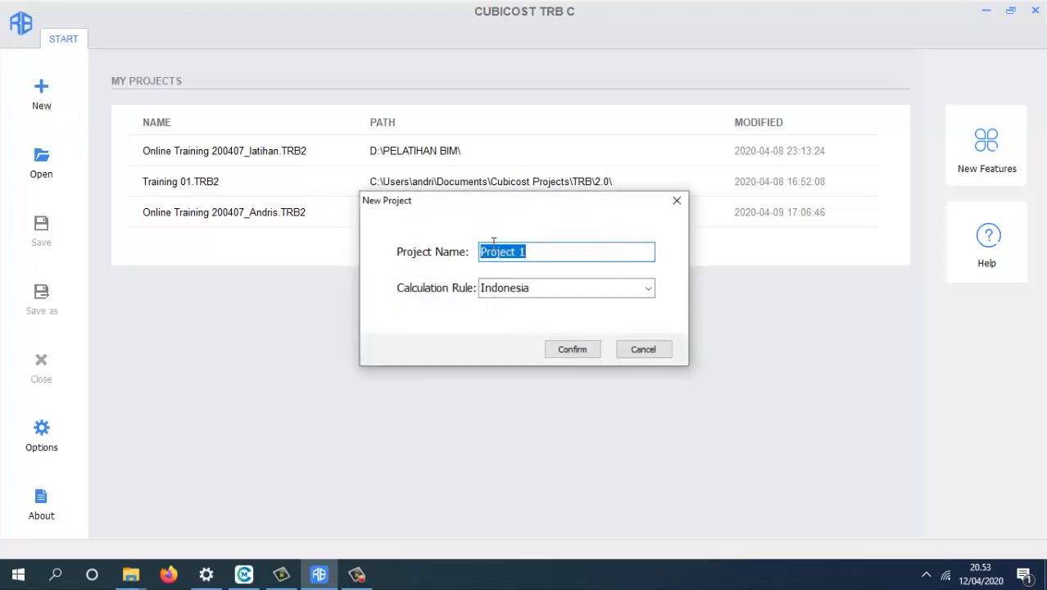
left_click_drag(544, 259, 442, 261)
key("BackSpace")
type("latihan 001 tutorial")
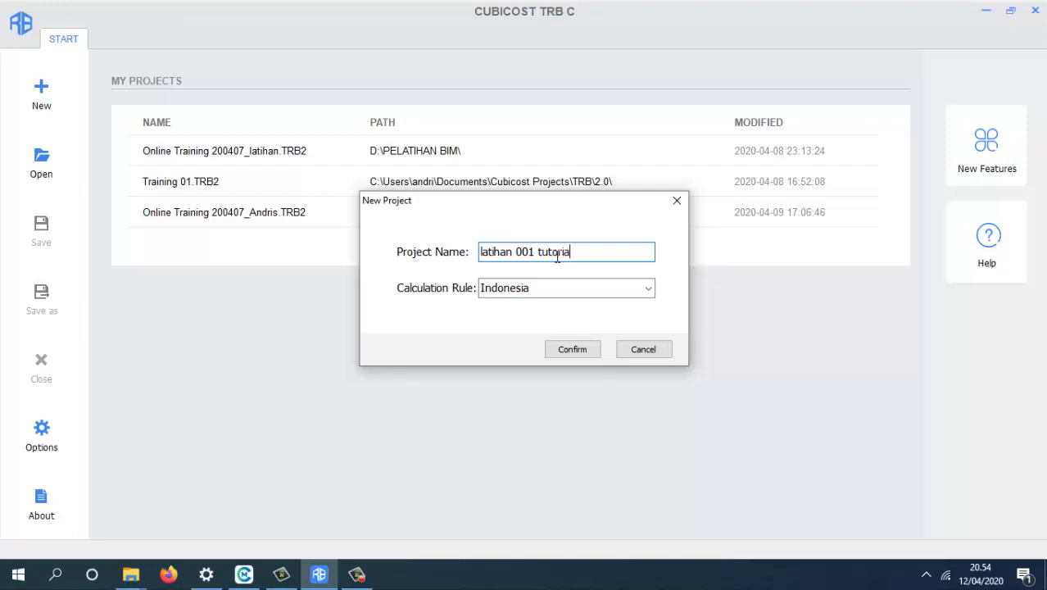
left_click(504, 293)
left_click(502, 291)
left_click(555, 352)
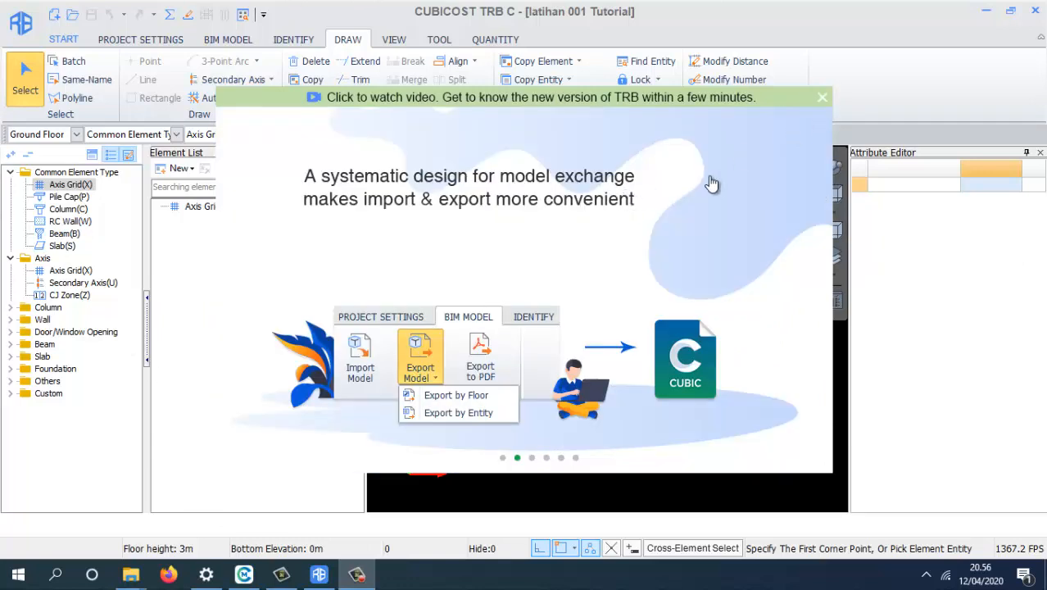
left_click(821, 99)
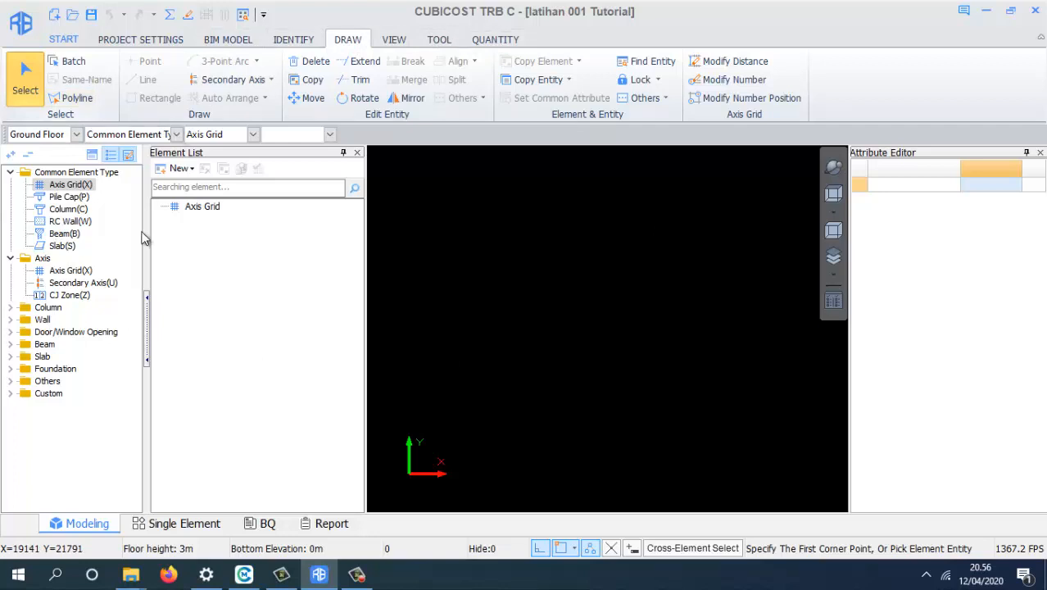
- Look through the available command groups, from project settings and BIM model to identification, drawing, viewing, tools and quantity
left_click(73, 41)
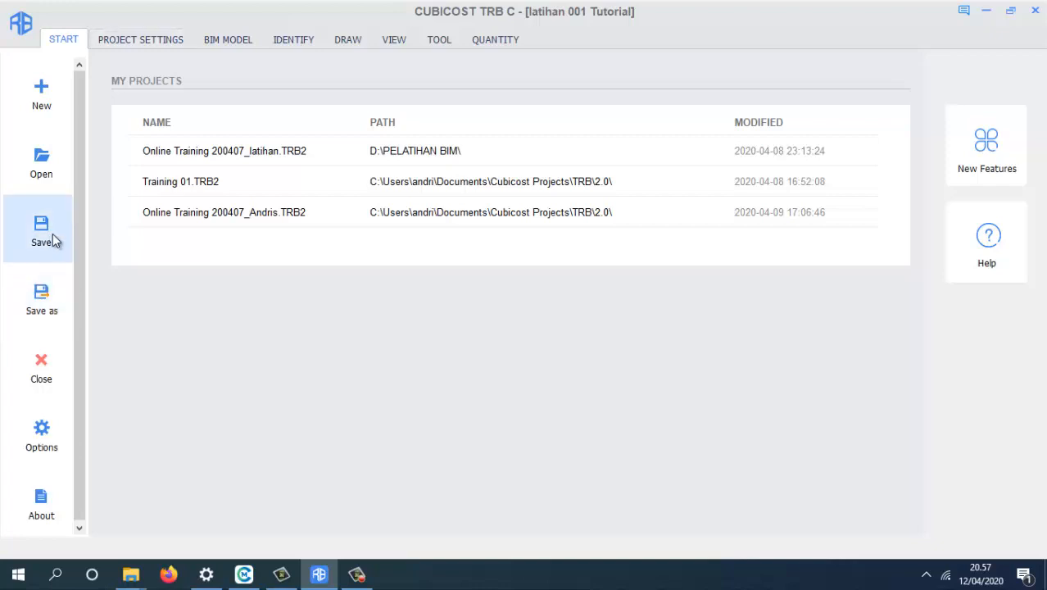
left_click(149, 41)
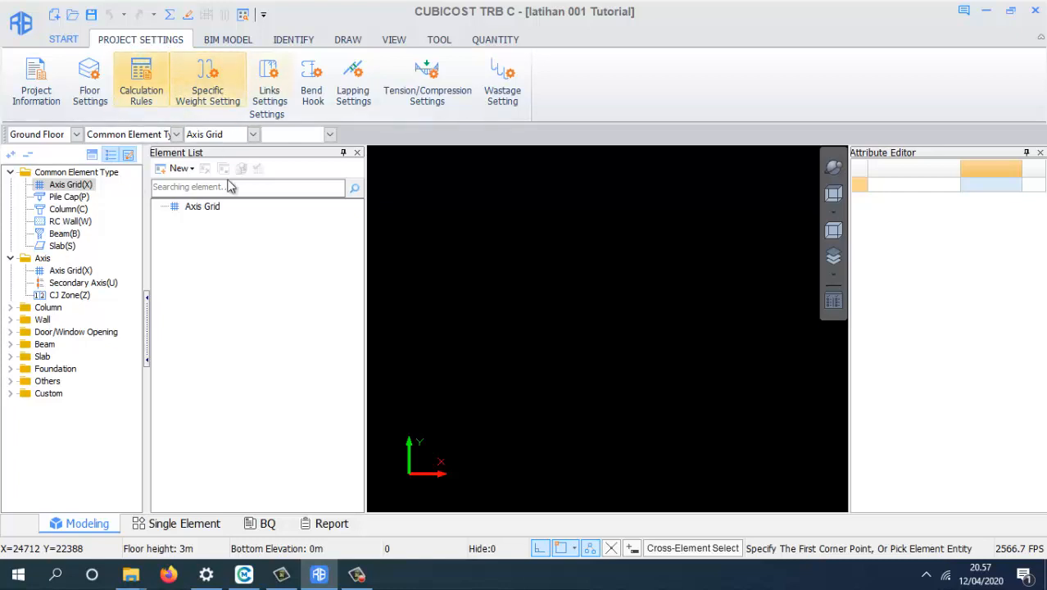
left_click(212, 41)
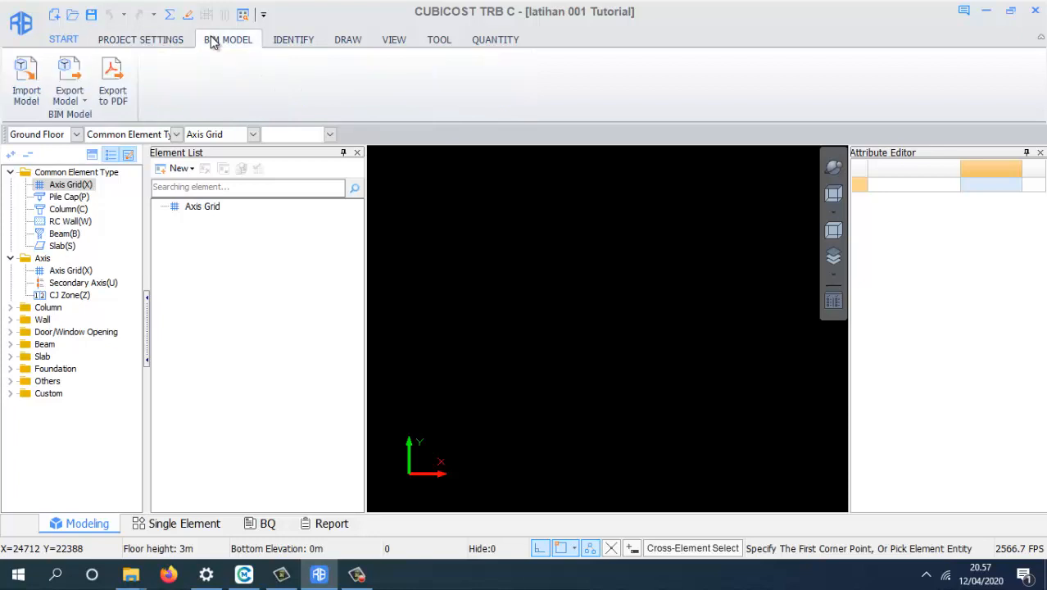
left_click(284, 41)
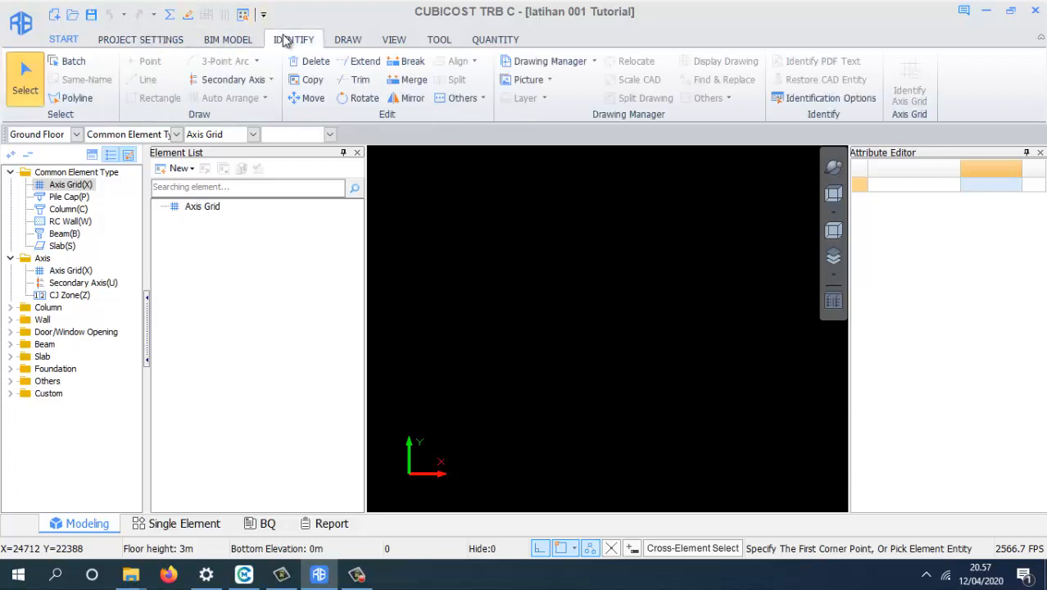
left_click(345, 39)
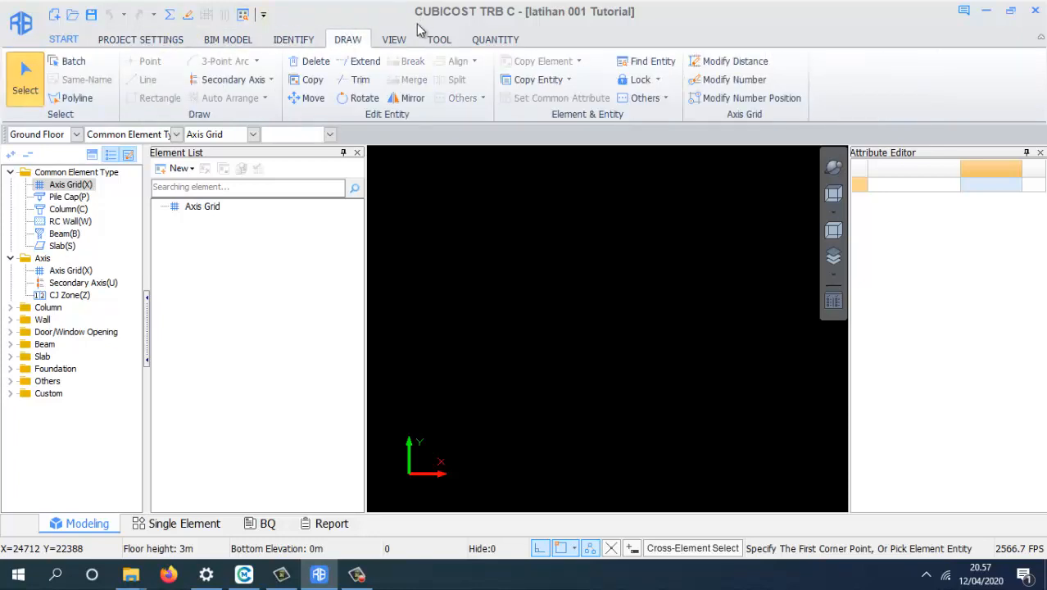
left_click(400, 40)
left_click(433, 40)
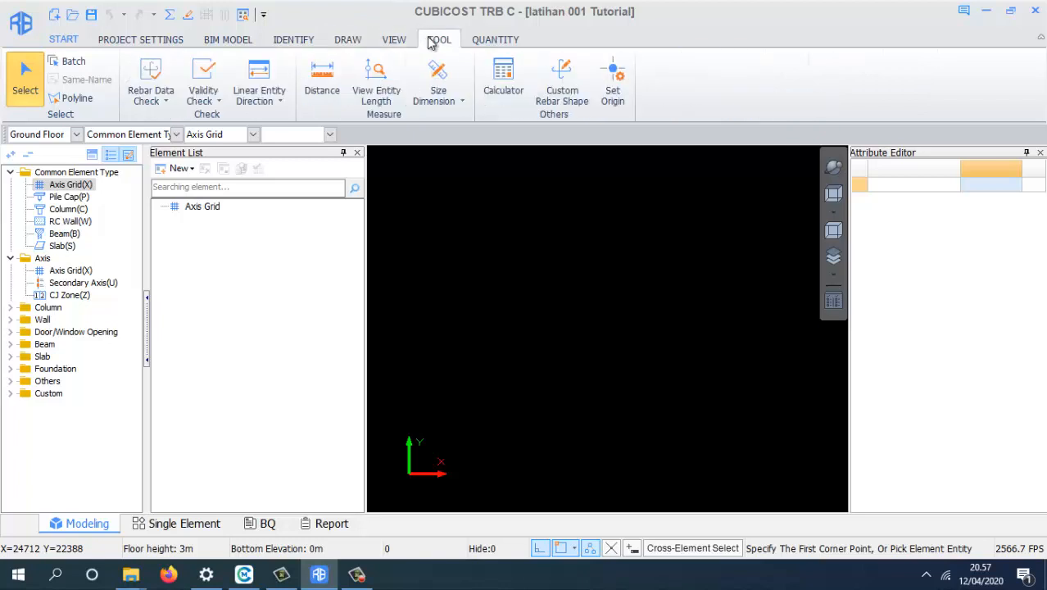
left_click(496, 41)
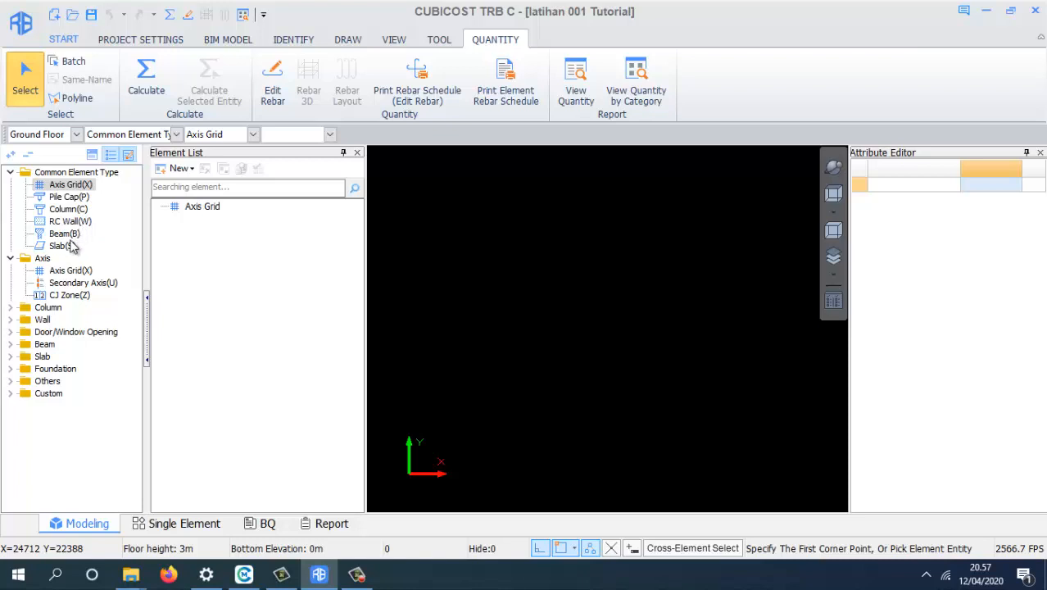
- Browse the column, wall and door/window opening element types and look at the Axis Grid definition view
left_click(9, 309)
left_click(10, 308)
double_click(11, 321)
left_click(10, 332)
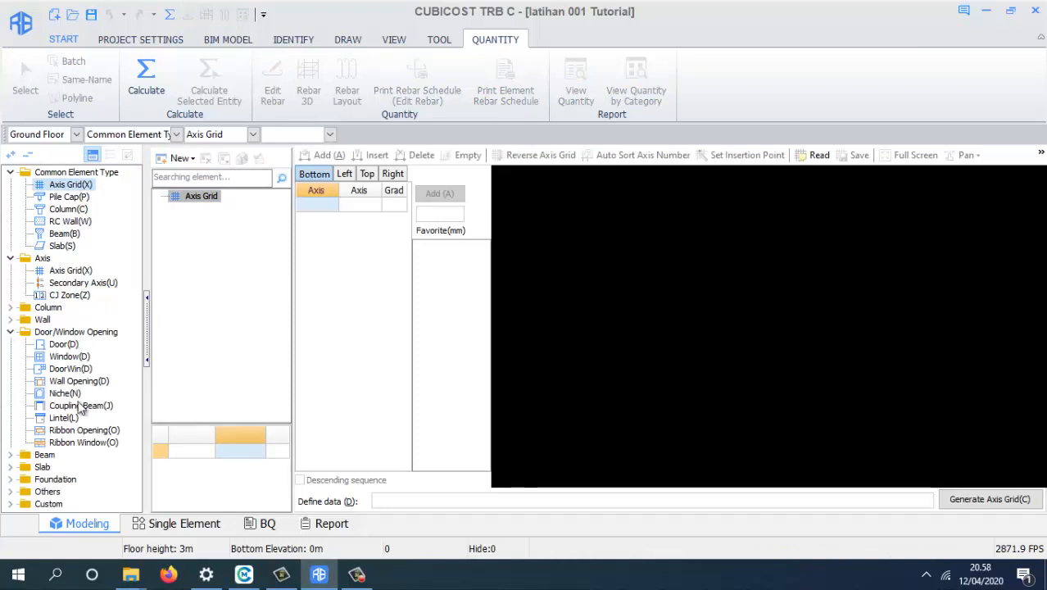
double_click(69, 188)
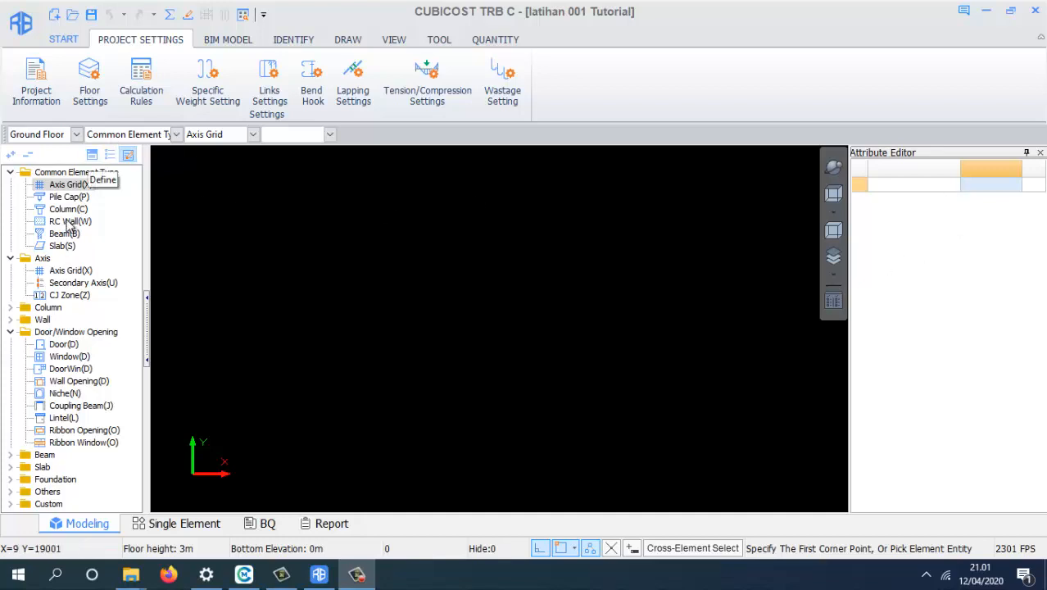
- Review the project information attributes and open the floor settings
left_click(34, 96)
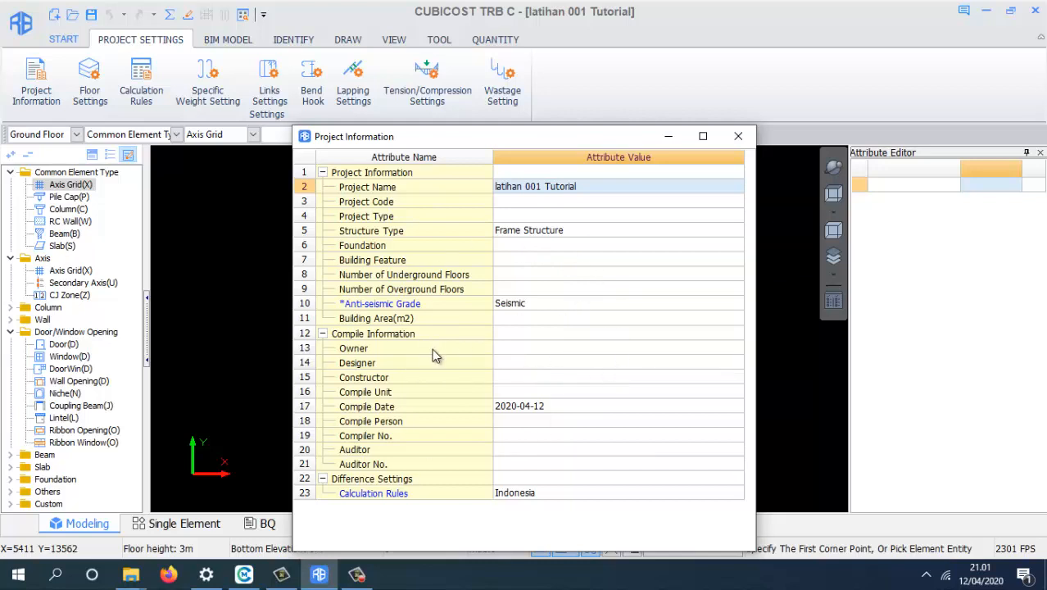
left_click(738, 136)
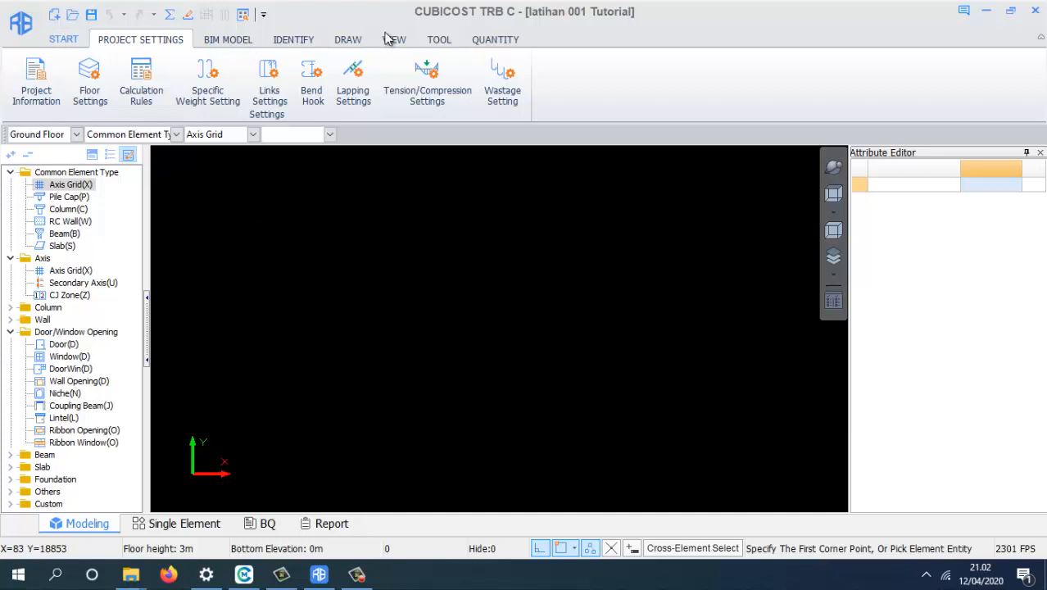
left_click(92, 97)
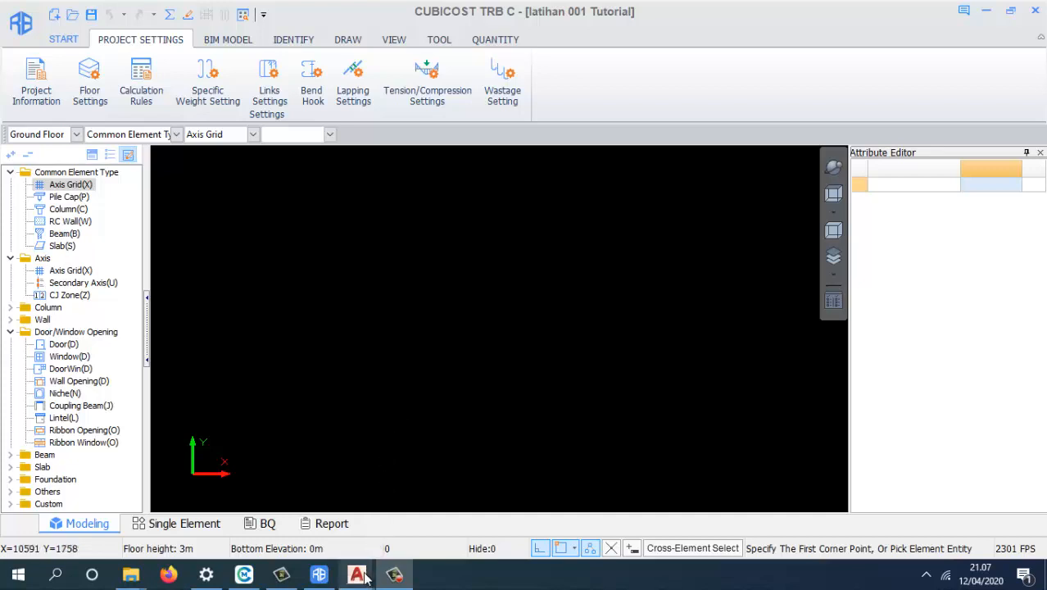
- Switch to AutoCAD and examine the raft and tie beam plan in the basement structure drawing
mouse_move(366, 578)
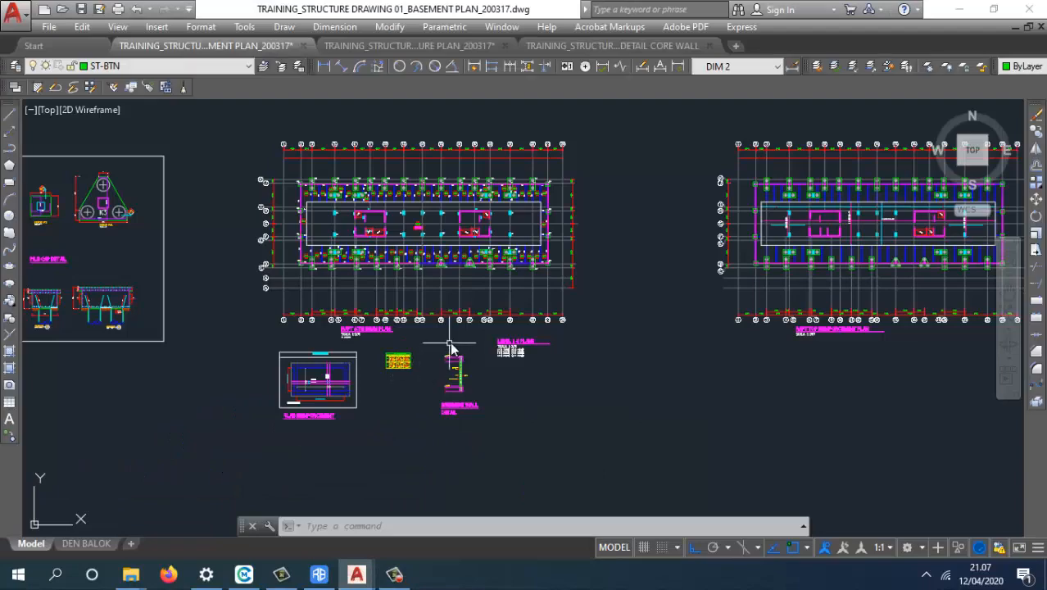
scroll(368, 229, "up", 6)
scroll(441, 254, "down", 4)
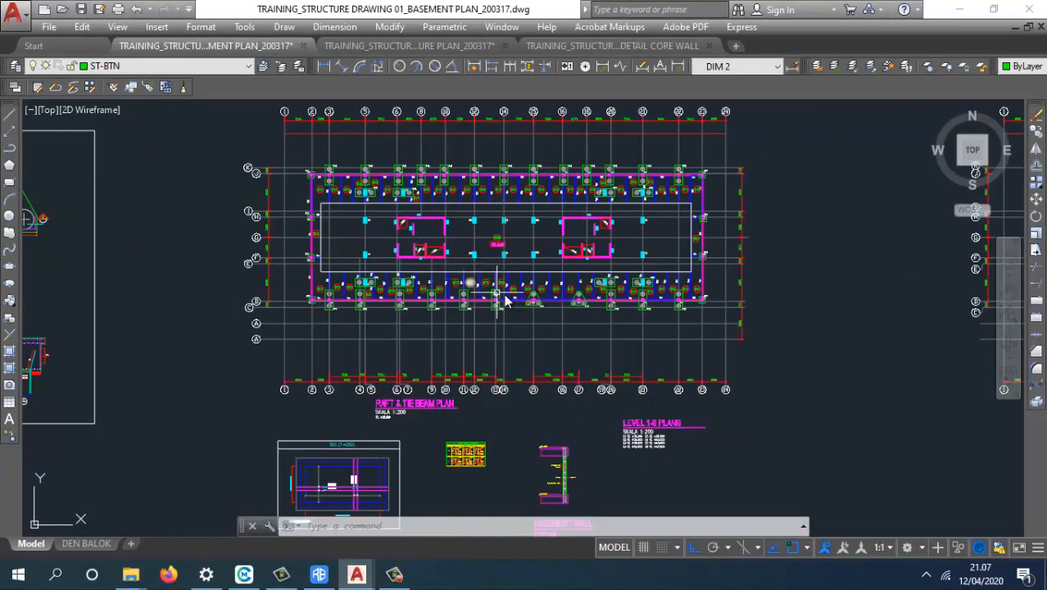
scroll(498, 333, "down", 4)
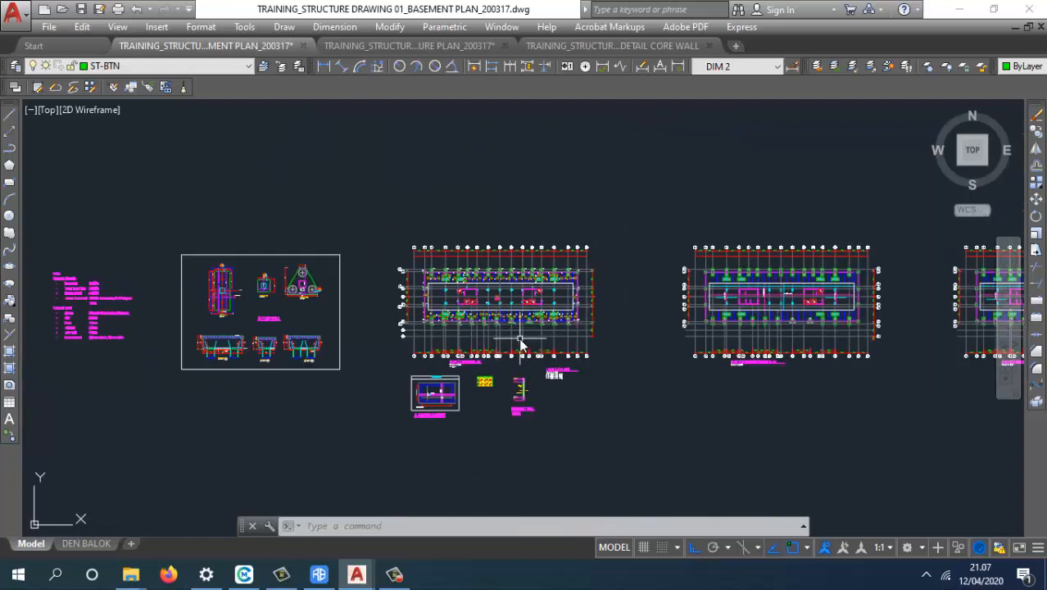
scroll(518, 337, "up", 4)
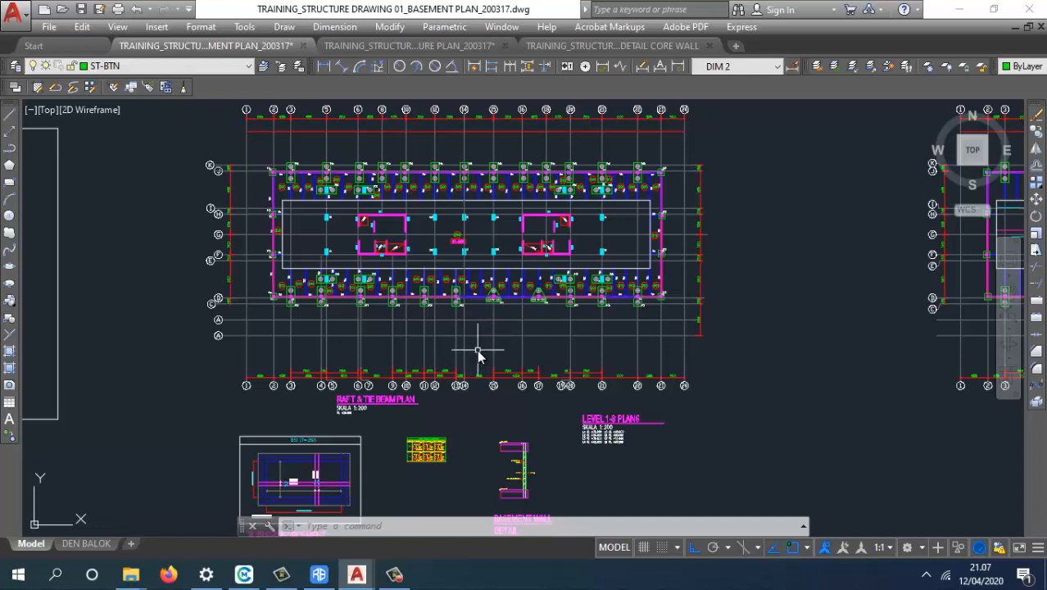
scroll(479, 354, "down", 1)
scroll(563, 255, "up", 1)
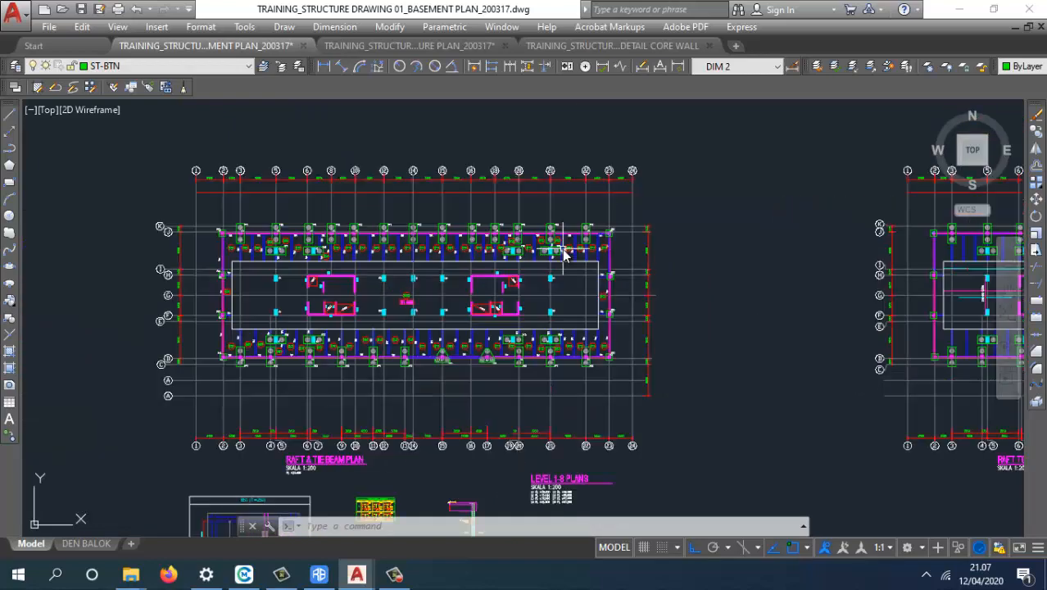
scroll(254, 278, "up", 5)
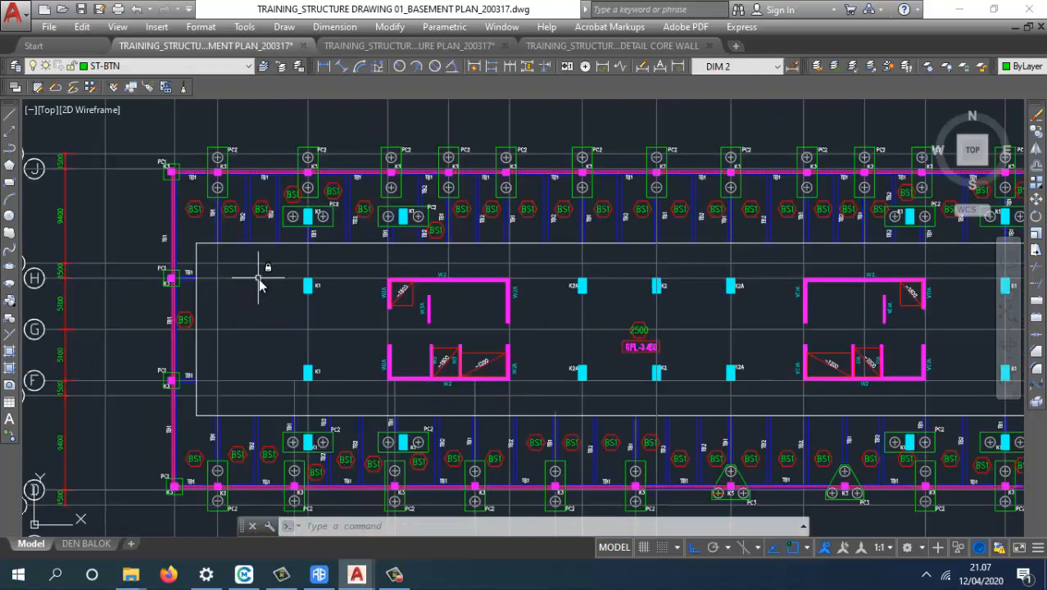
scroll(307, 264, "down", 2)
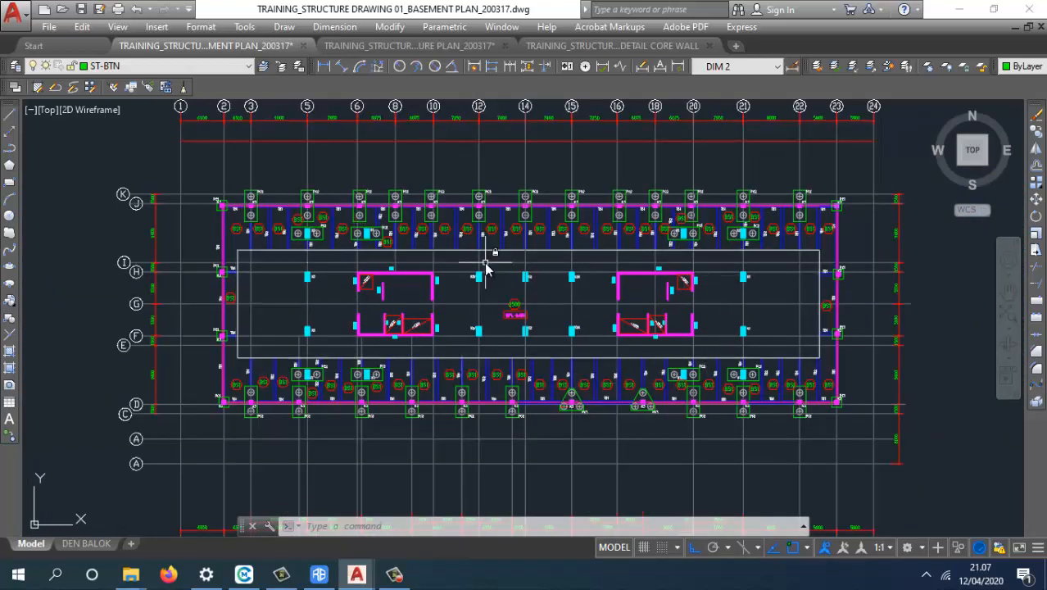
- Examine the floor levels listed under the LEVEL 1-8 PLANS title in the basement and typical structure drawings
scroll(486, 266, "down", 2)
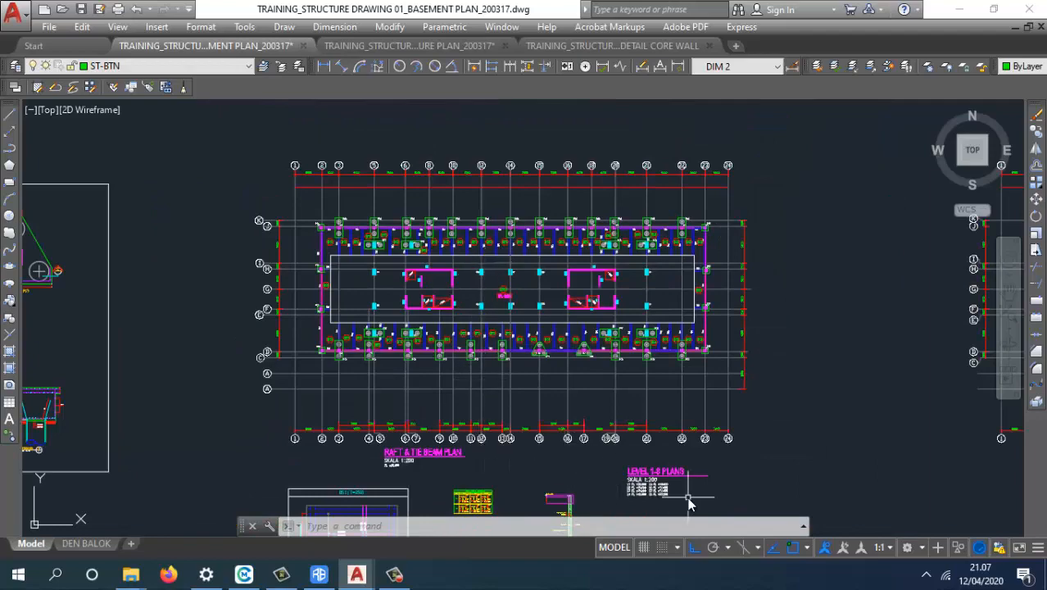
scroll(684, 500, "up", 3)
scroll(459, 360, "up", 1)
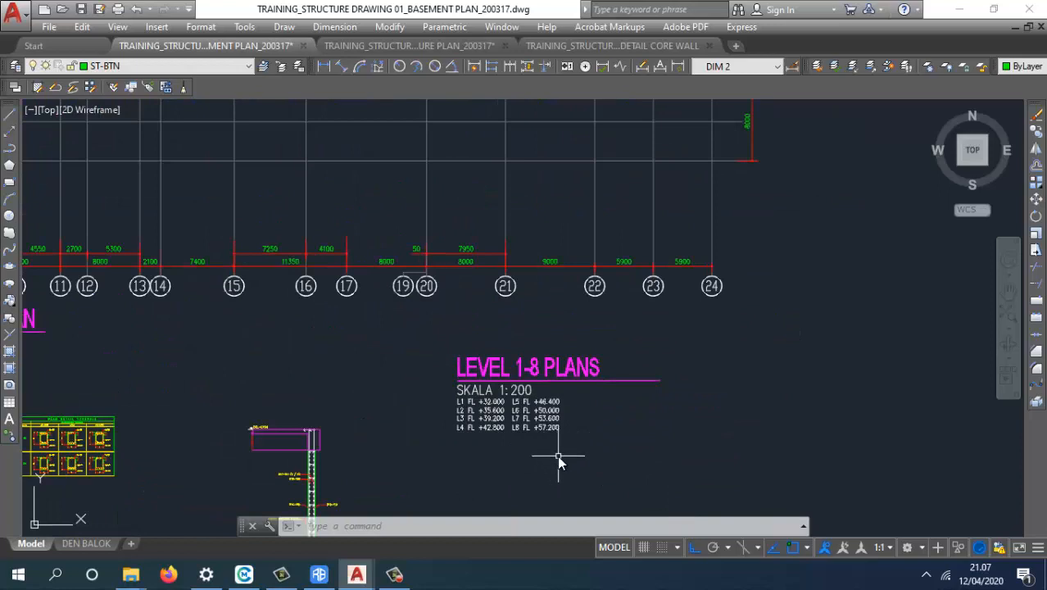
scroll(559, 461, "up", 2)
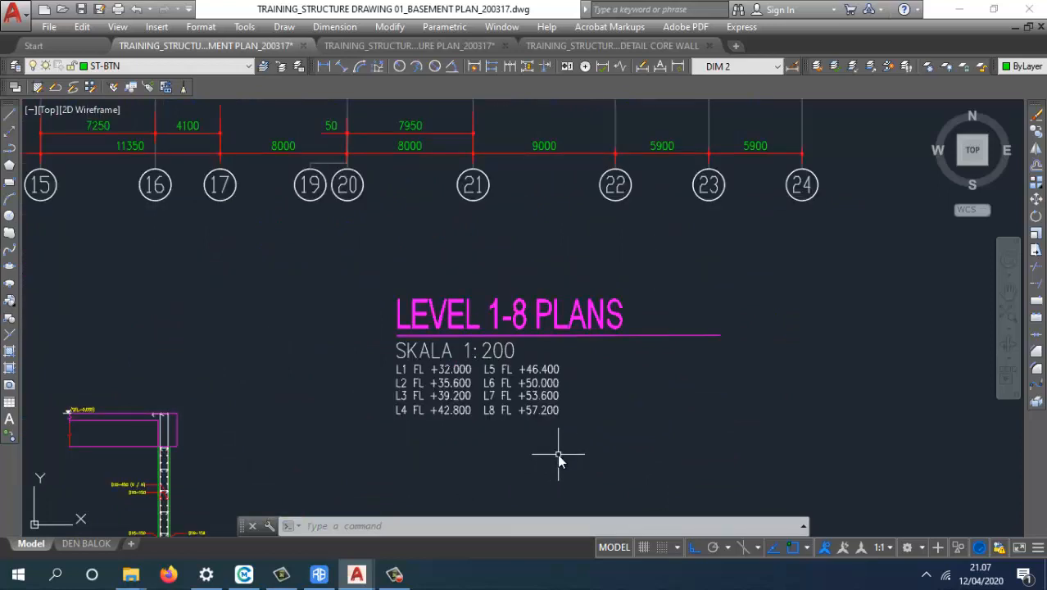
scroll(565, 445, "up", 2)
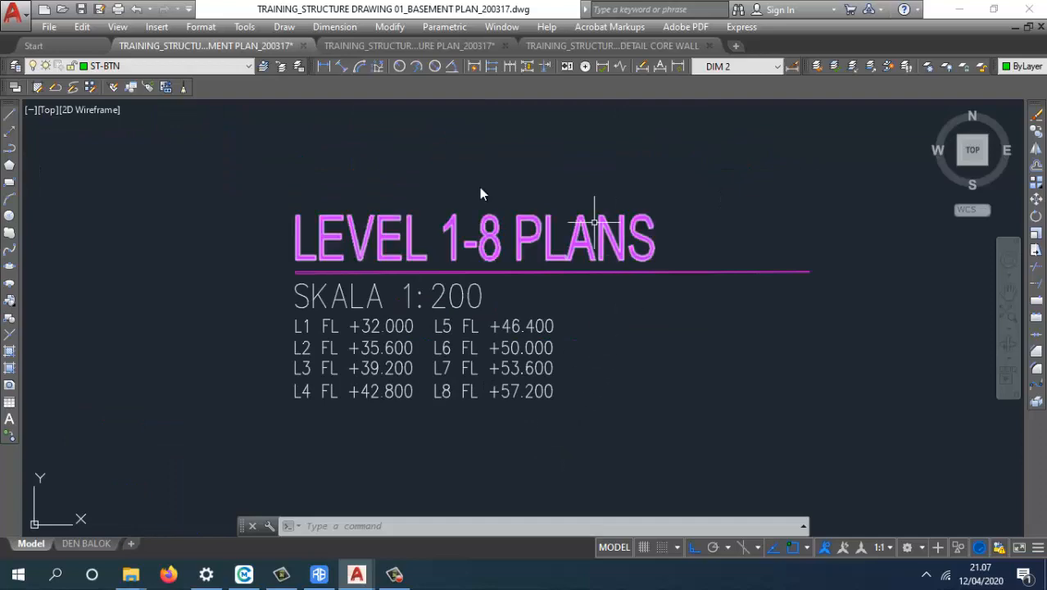
scroll(601, 349, "down", 4)
scroll(542, 344, "up", 1)
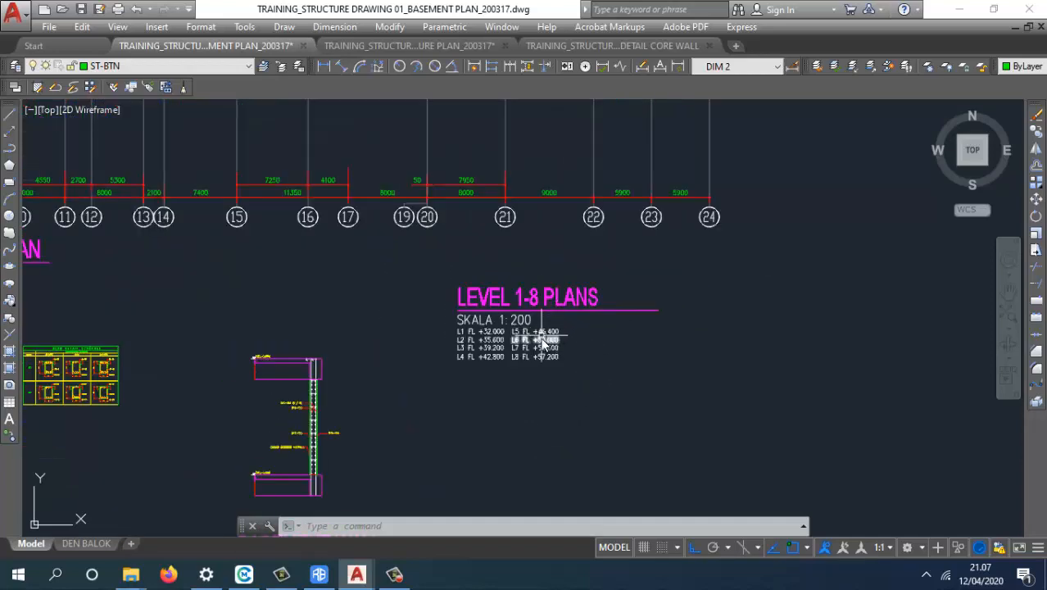
scroll(543, 344, "up", 4)
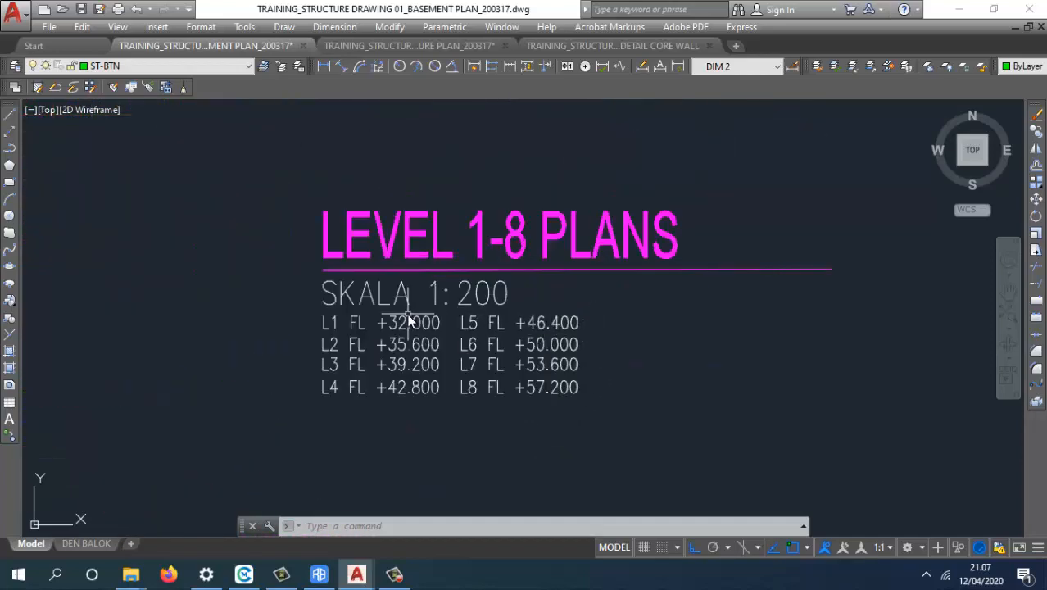
scroll(416, 336, "up", 2)
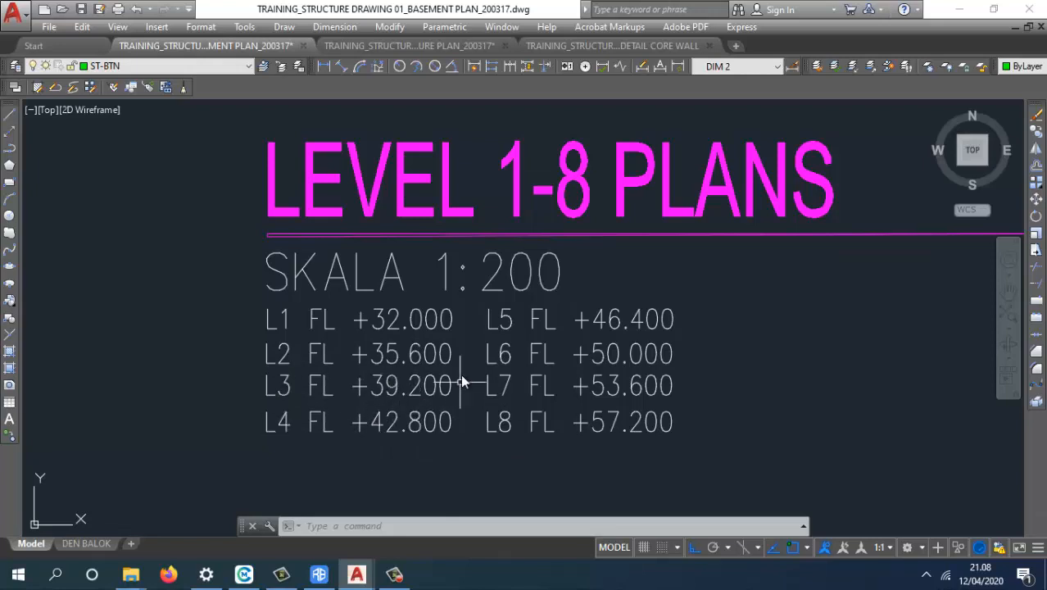
scroll(462, 359, "down", 2)
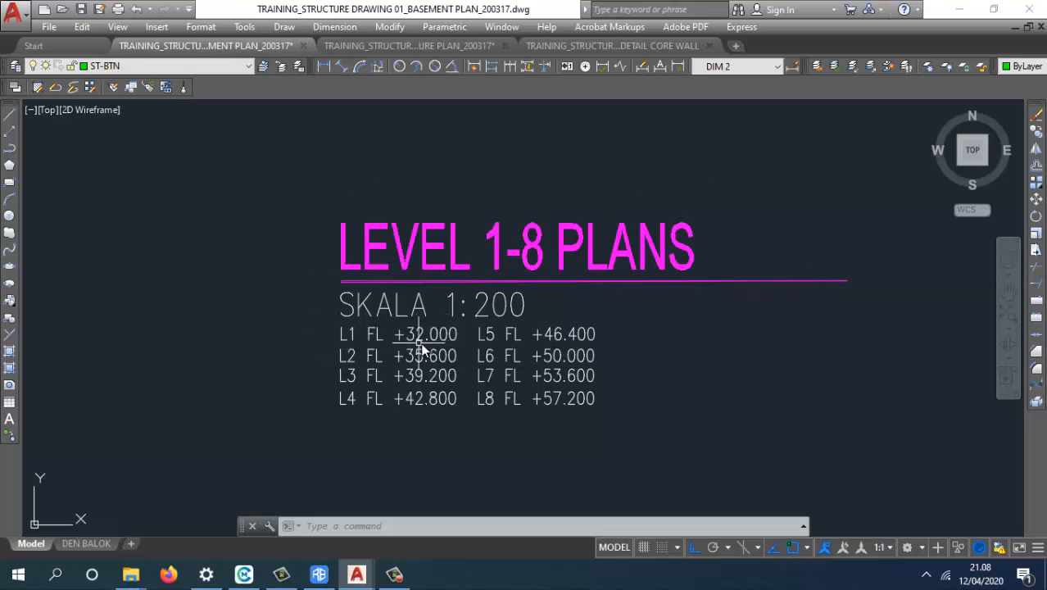
key("ctrl+Tab")
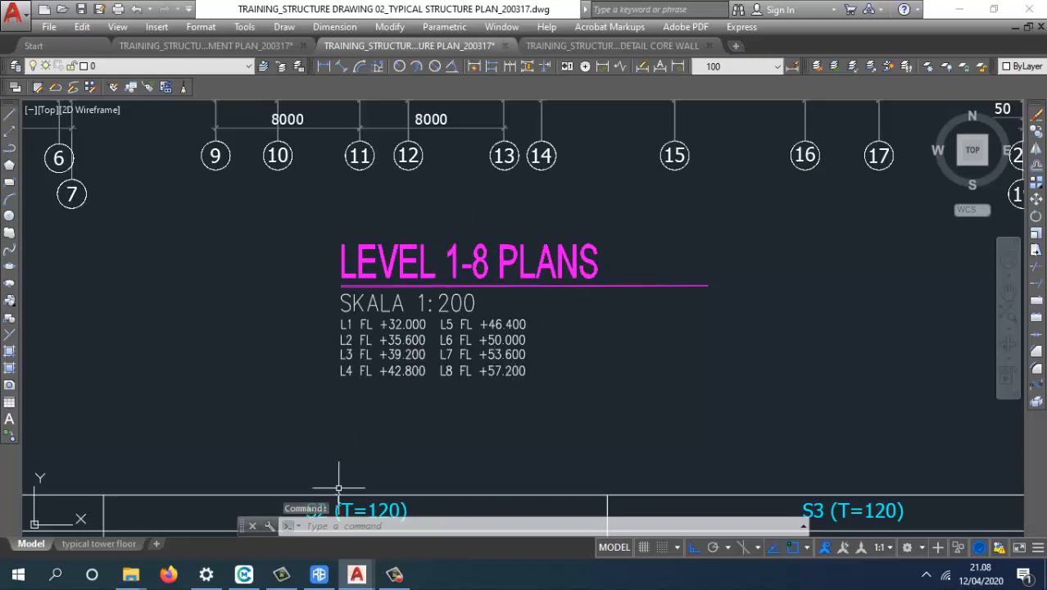
- Switch to Cubicost TRB and open the project's floor settings
left_click(318, 574)
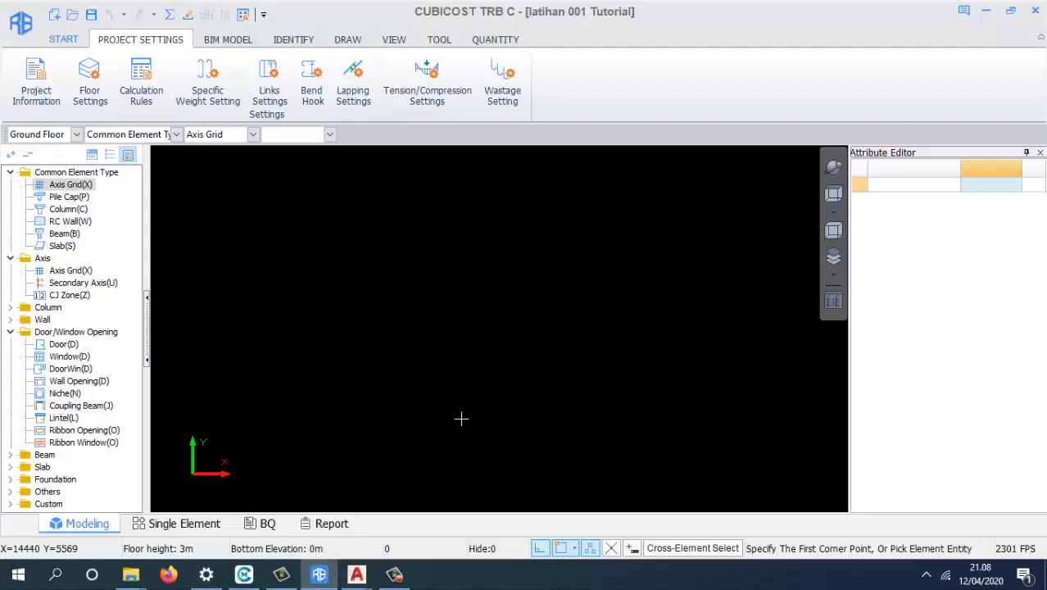
left_click(88, 94)
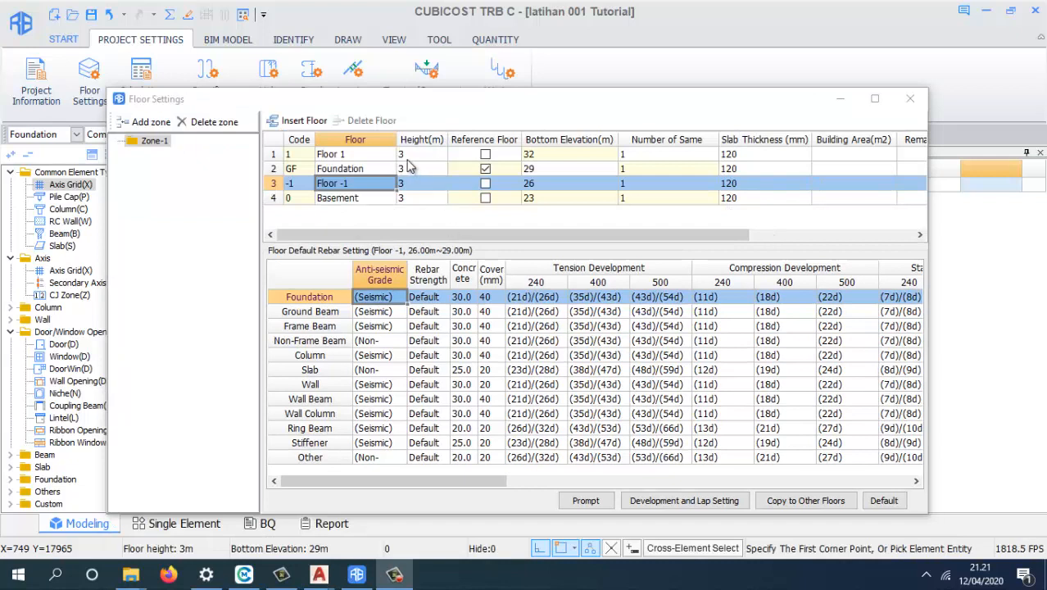
- Try inserting a floor above Floor 1 and delete the inserted floor
left_click(360, 156)
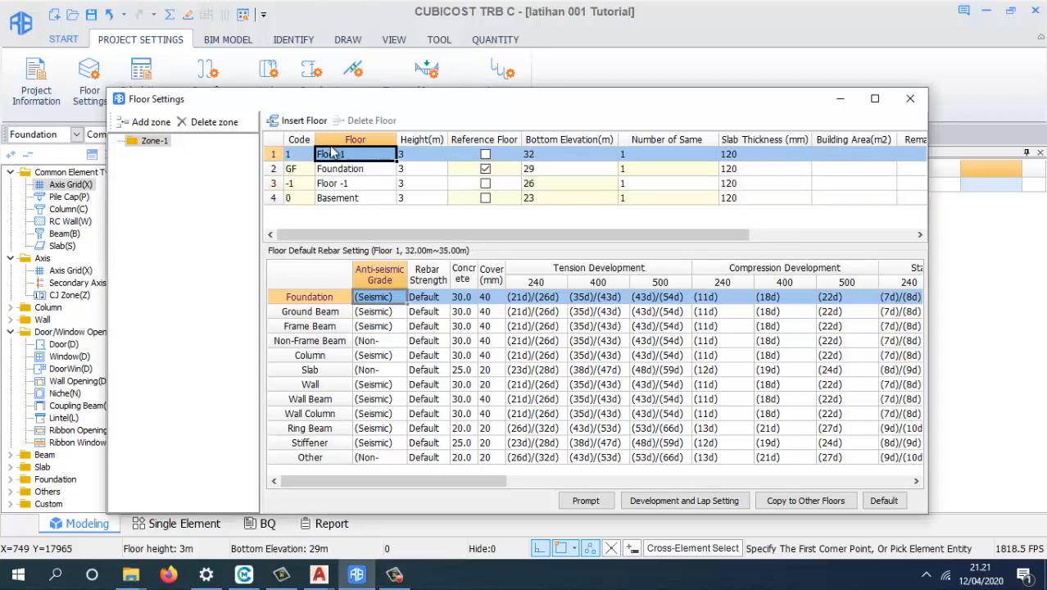
left_click(298, 122)
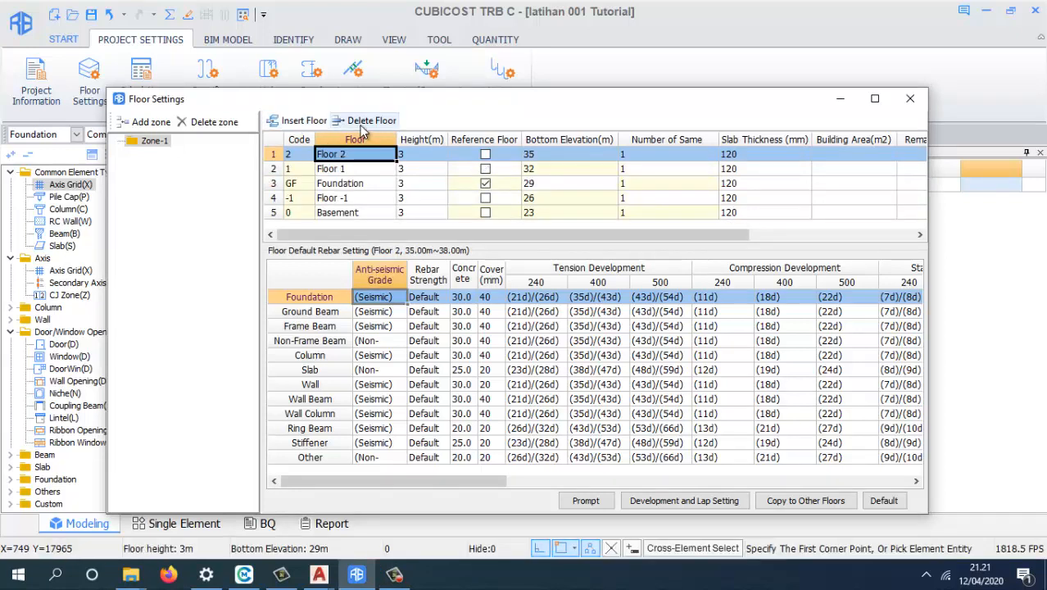
left_click(362, 125)
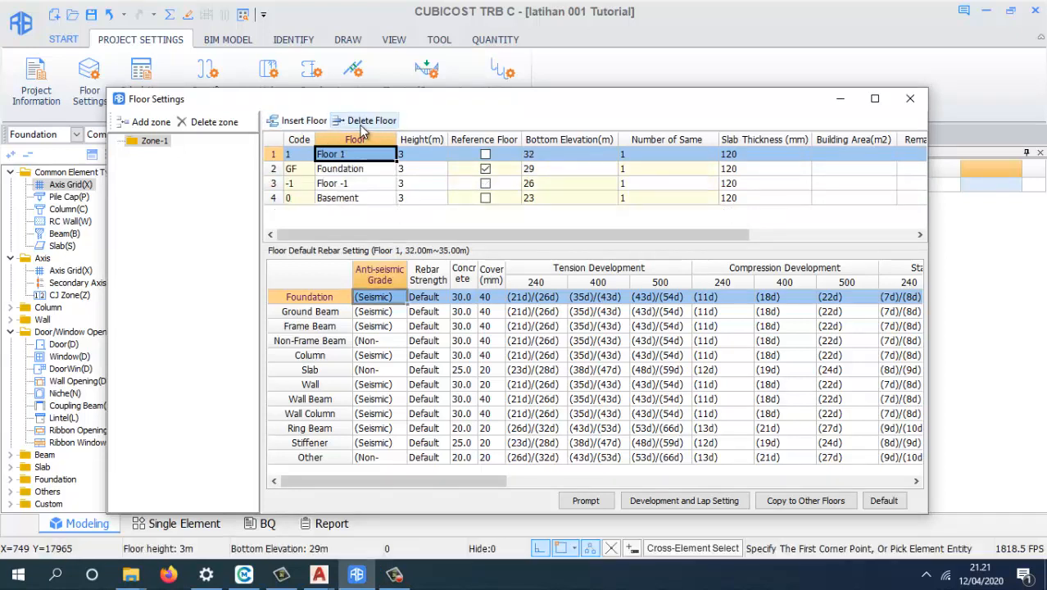
- Rename the floor with code GF as Lantai 1
left_click(344, 174)
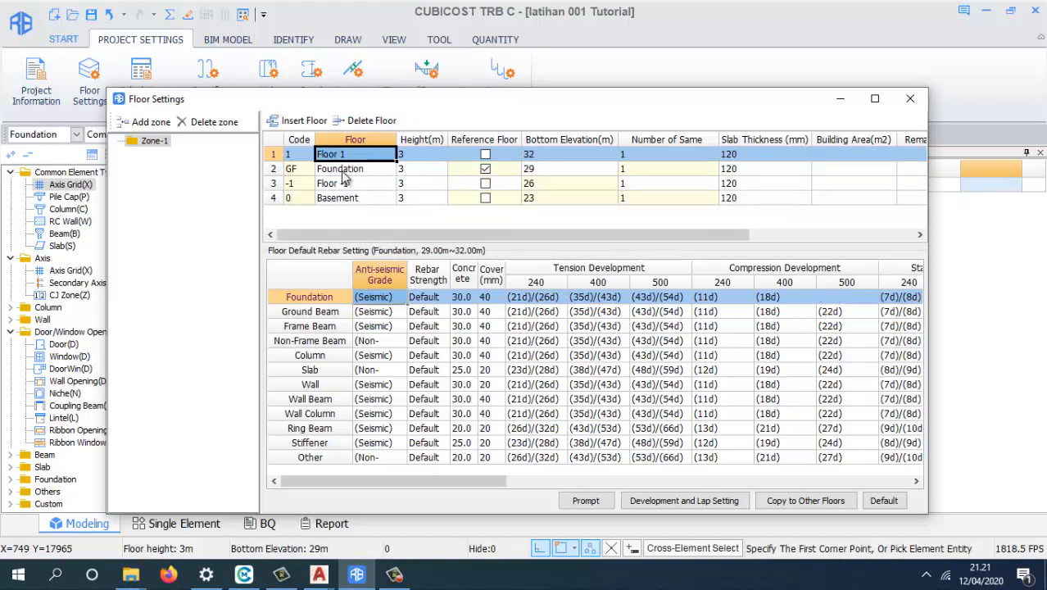
left_click(360, 170)
left_click_drag(364, 173, 309, 168)
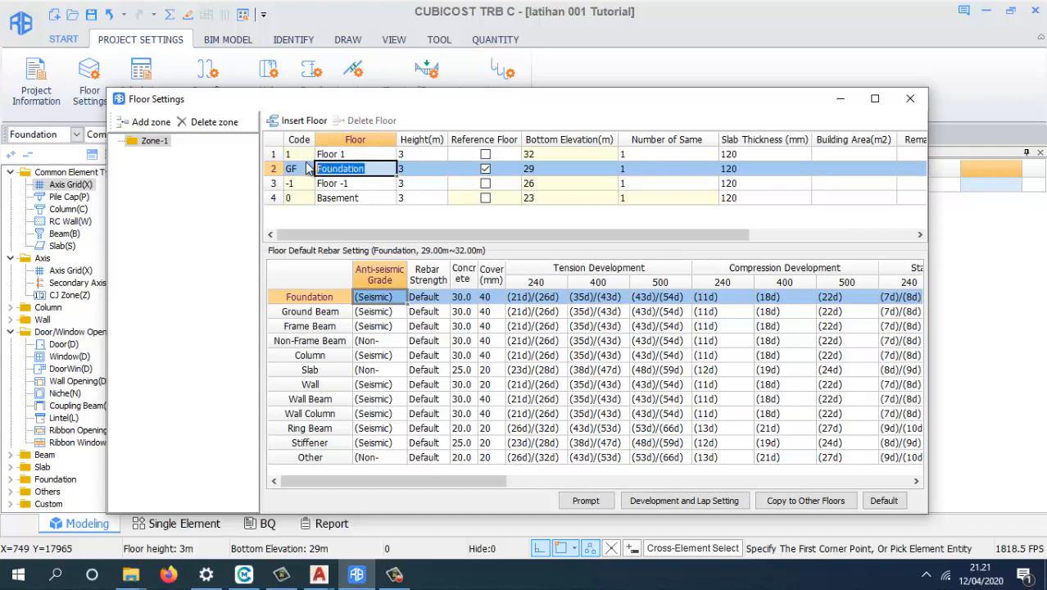
type("b")
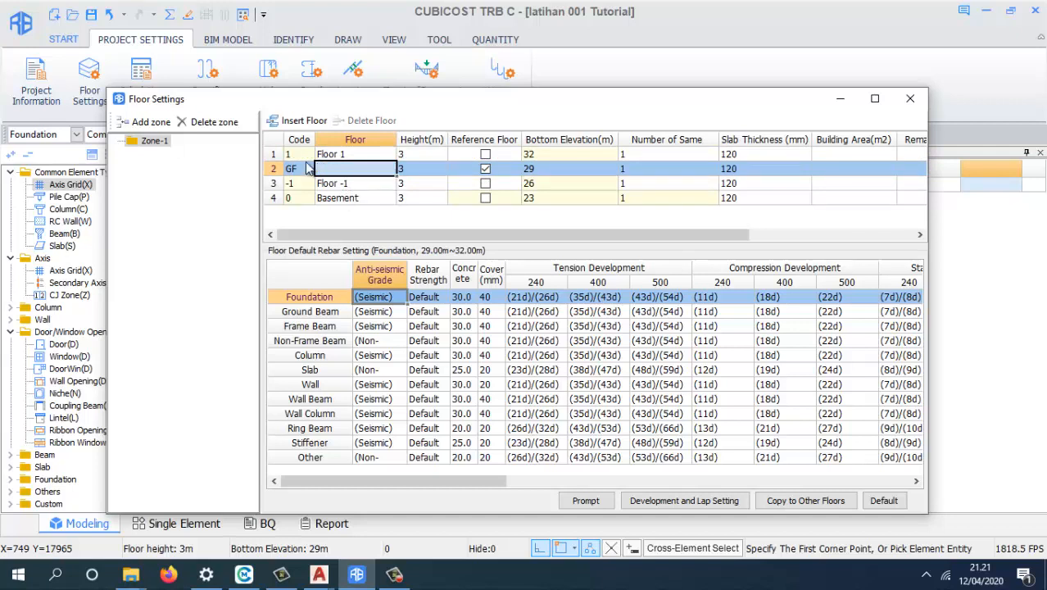
type("antai 1")
- Try to rename the floor with code -1 as Basement, and name it Basement1 instead
left_click(336, 184)
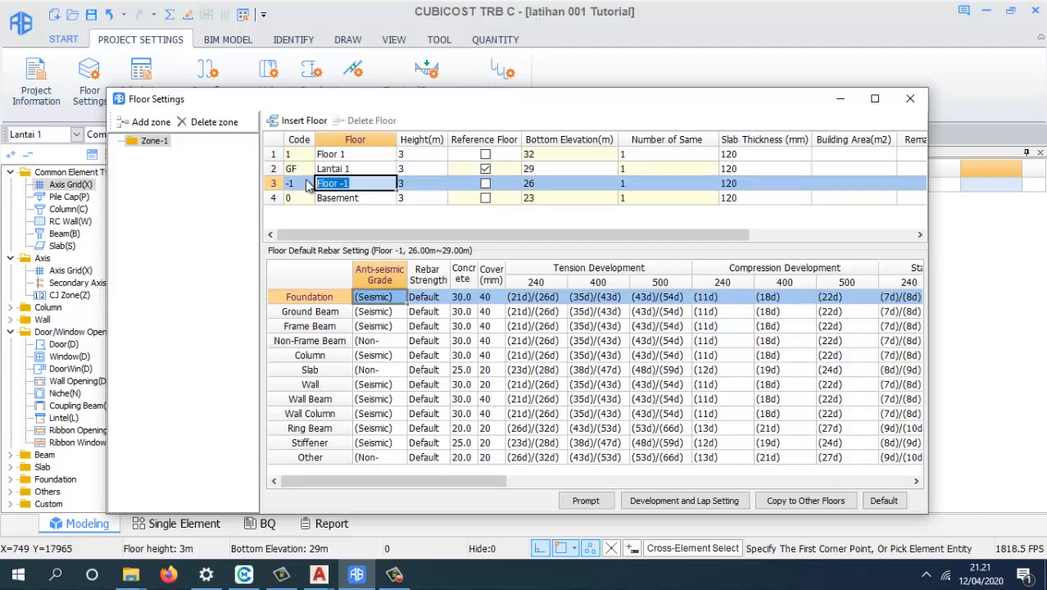
type("Basement")
key("Return")
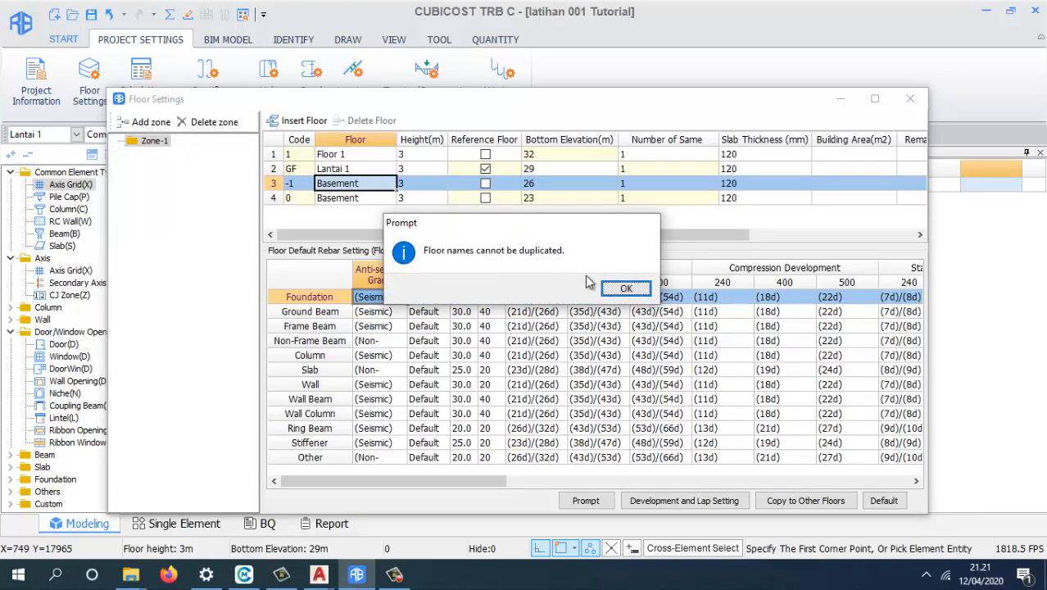
left_click(621, 291)
left_click(627, 288)
type("1")
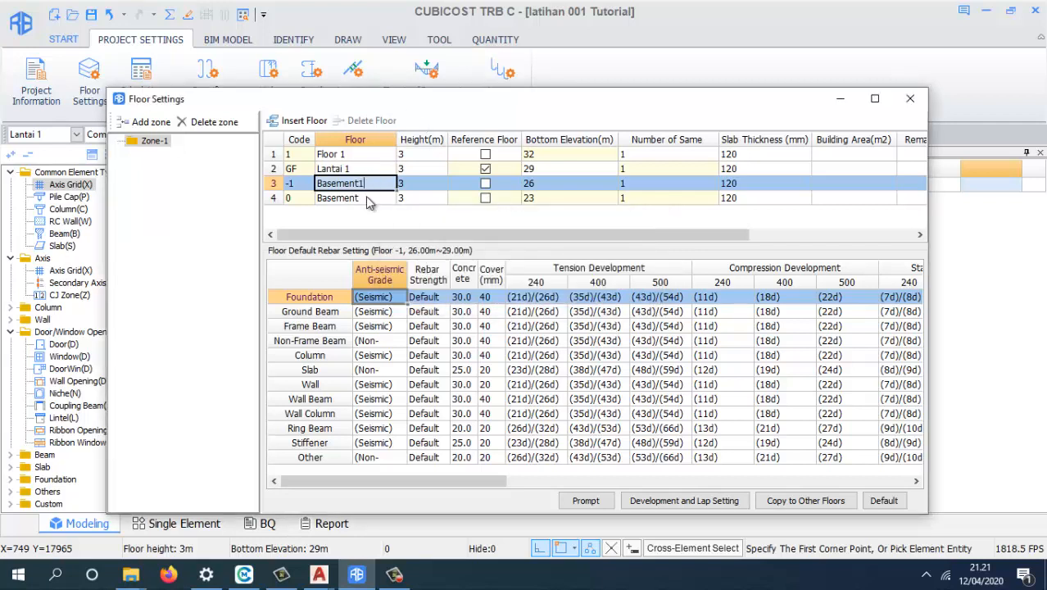
- Rename the lowest floor as Foundation and the floor with code -1 as Basement
left_click(365, 197)
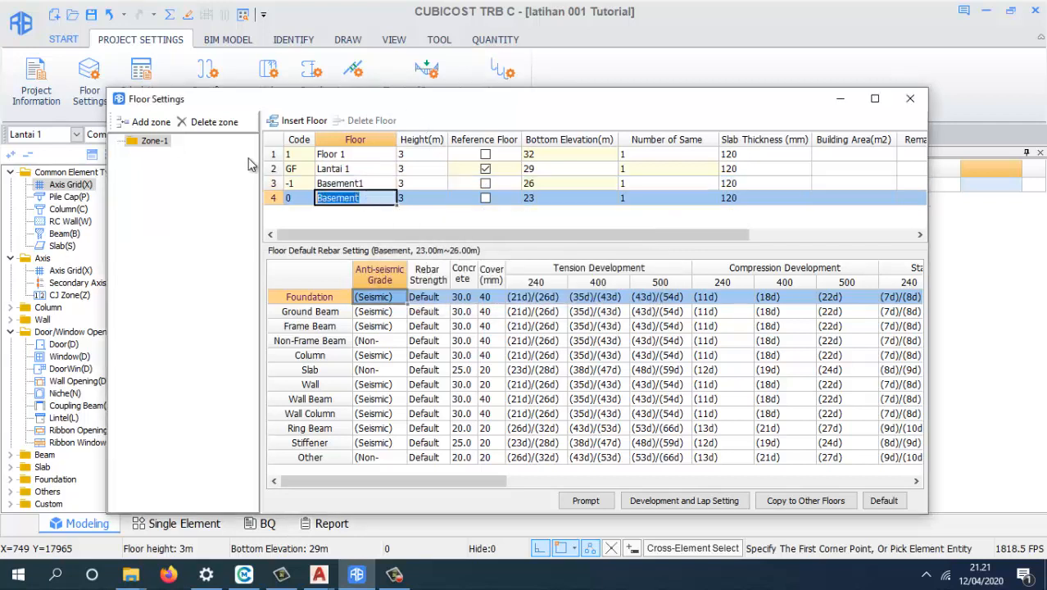
type("Fa")
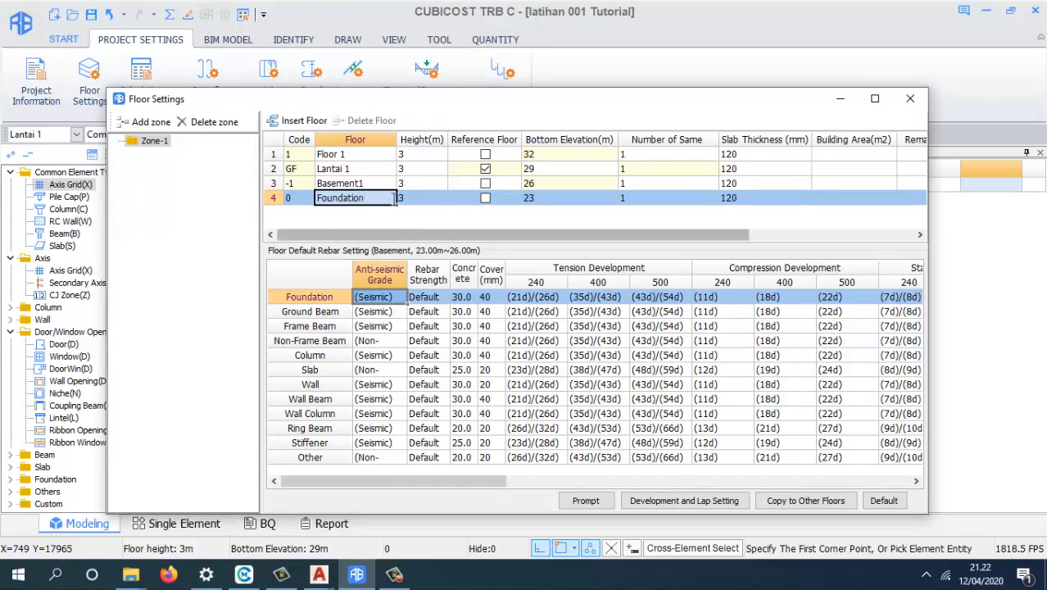
left_click(369, 183)
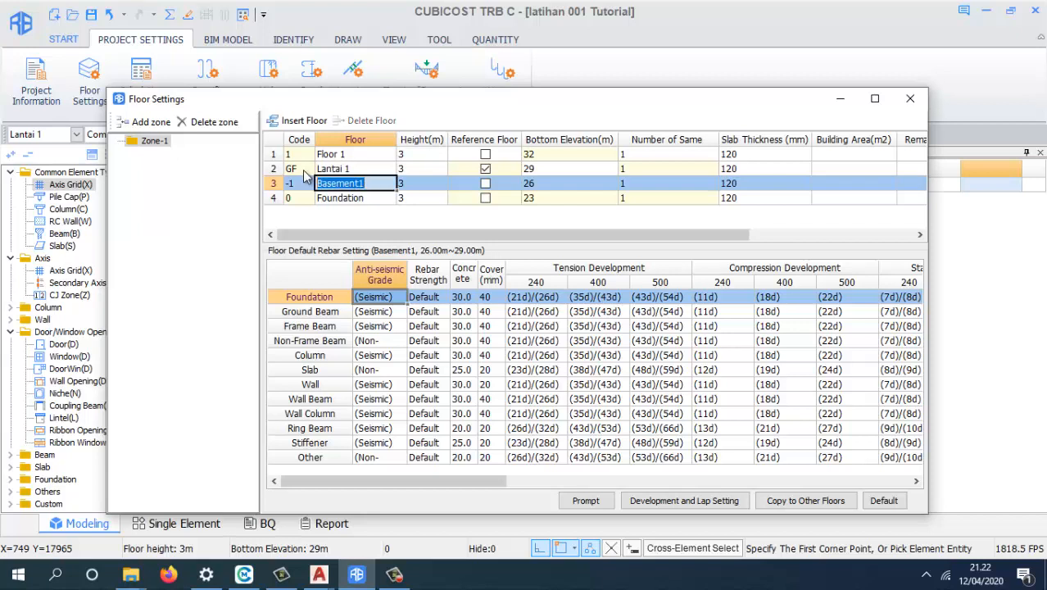
type("V")
type("asement")
- Rename Floor 1 as Lantai 2 and set the bottom elevation of reference floor Lantai 1 to 32 m
left_click(358, 153)
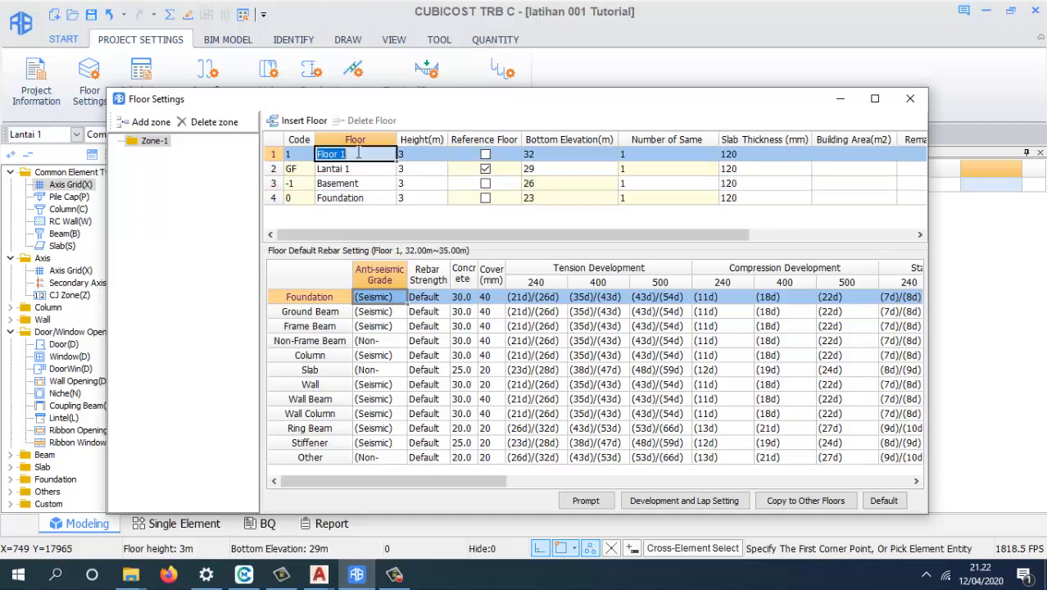
type("Lantai 2")
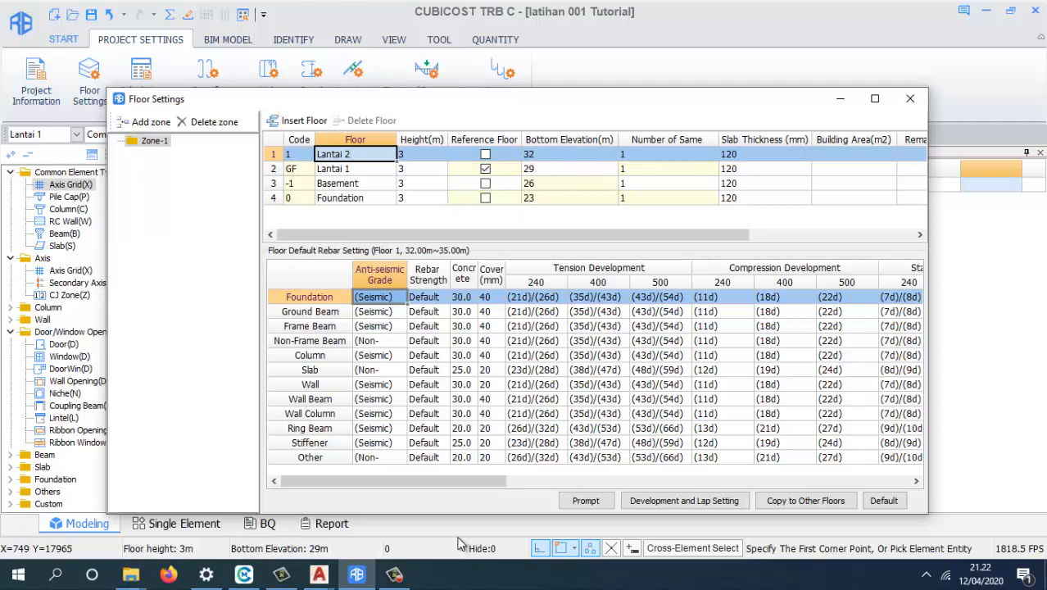
left_click(395, 575)
left_click(569, 154)
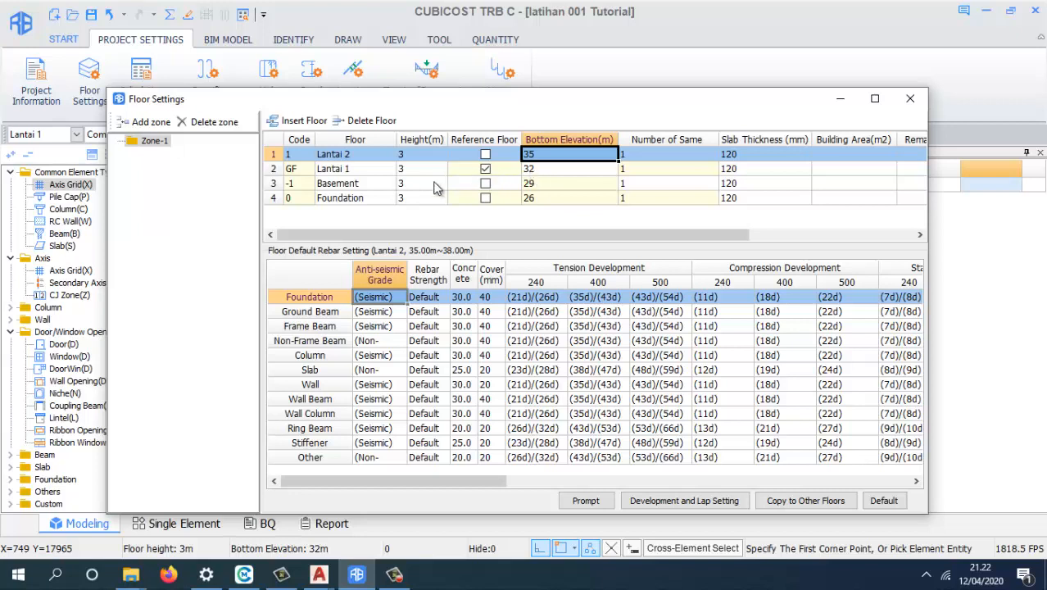
- Set the floor height to 3.6 m for Lantai 1 and 3.4 m for Basement
left_click(417, 169)
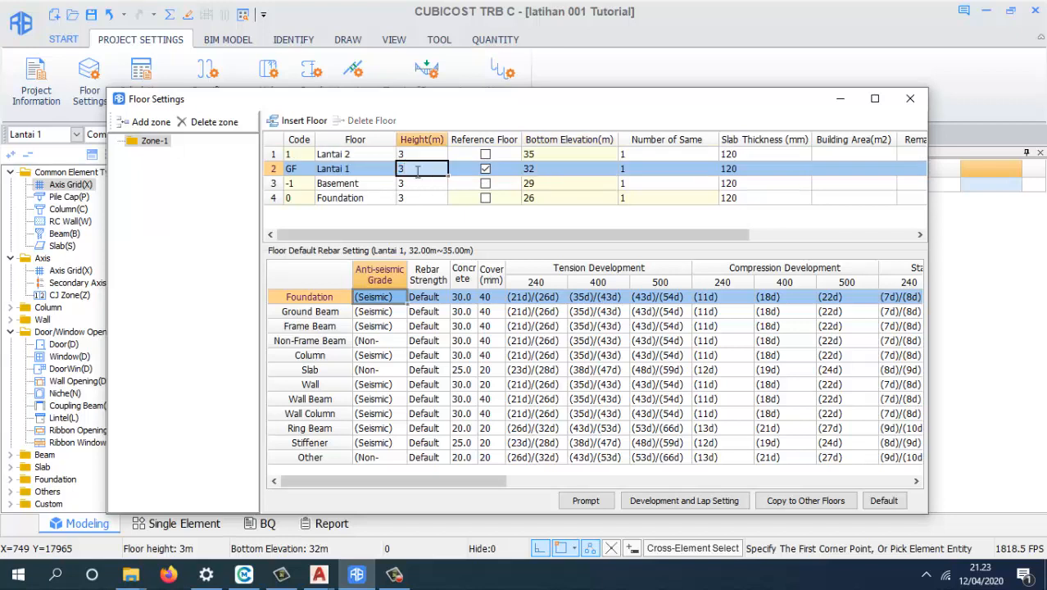
type("3.6")
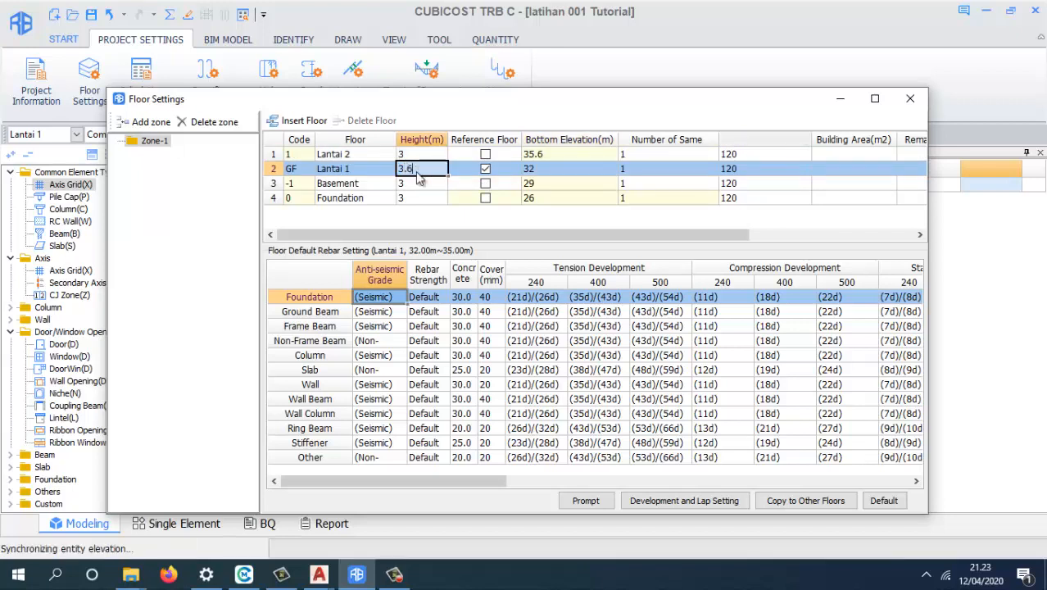
key("Return")
left_click(411, 183)
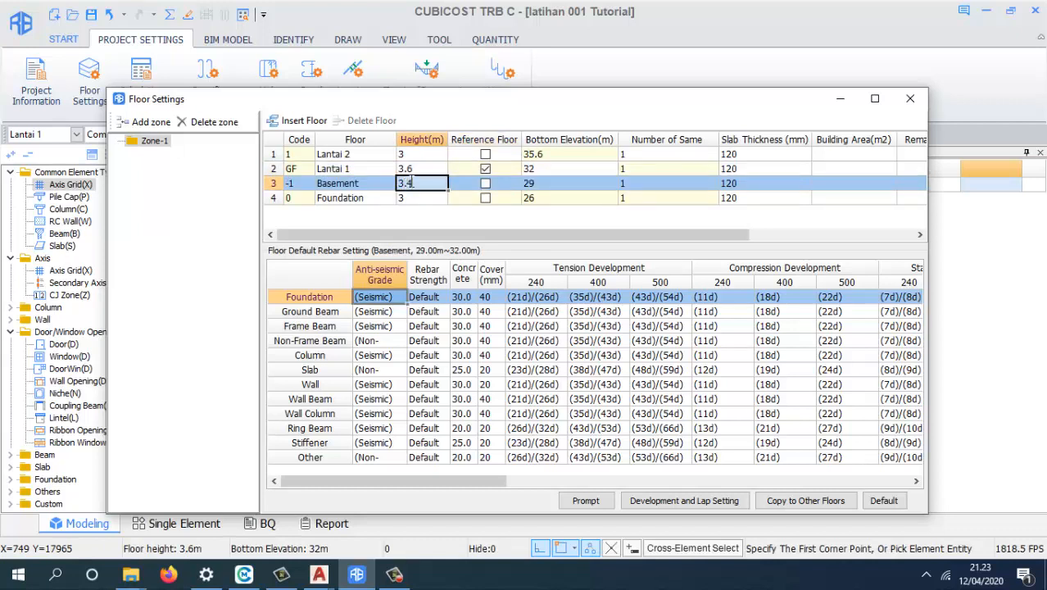
key("Return")
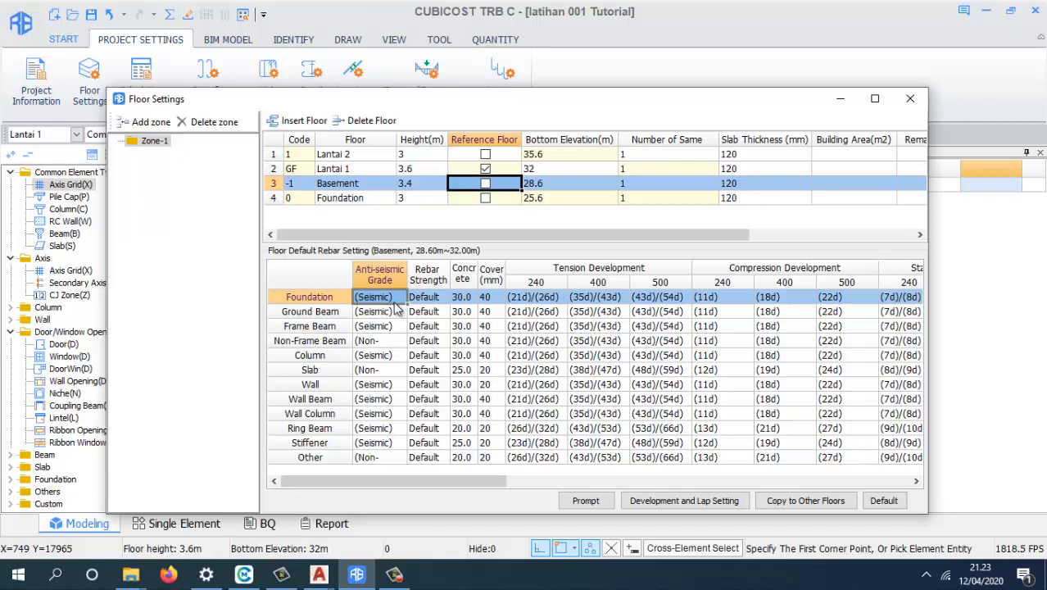
- Widen the concrete grade column and set the Foundation element's concrete grade to 35.0 on the Foundation floor
left_click(427, 282)
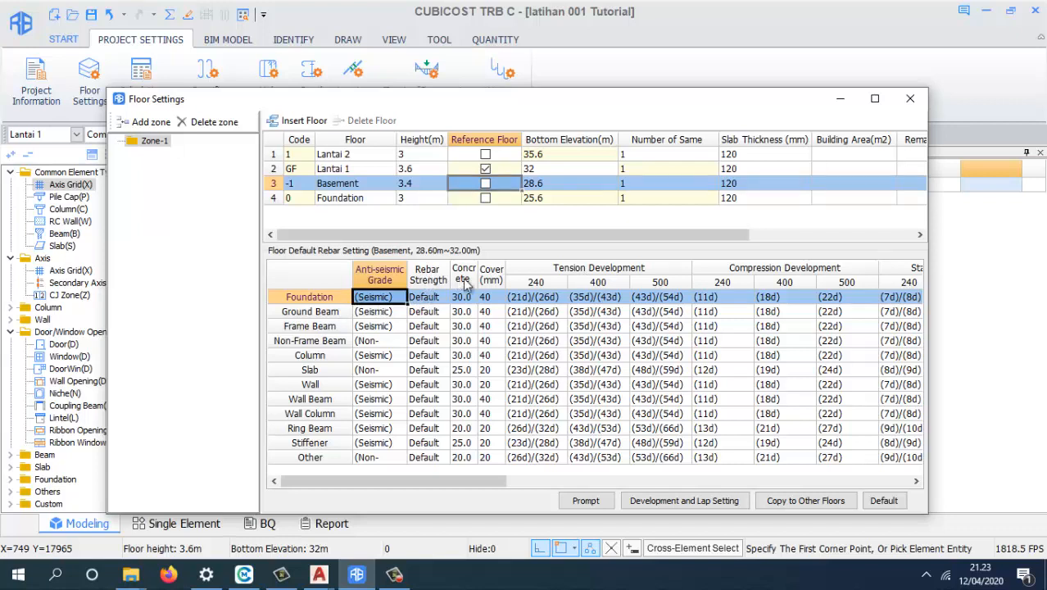
left_click_drag(505, 273, 538, 271)
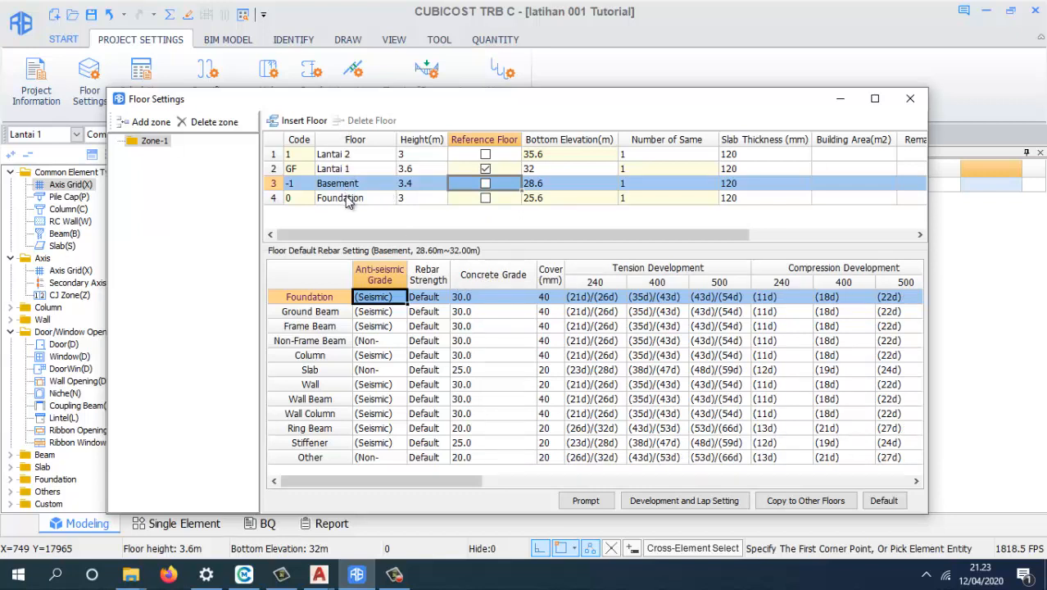
left_click(347, 199)
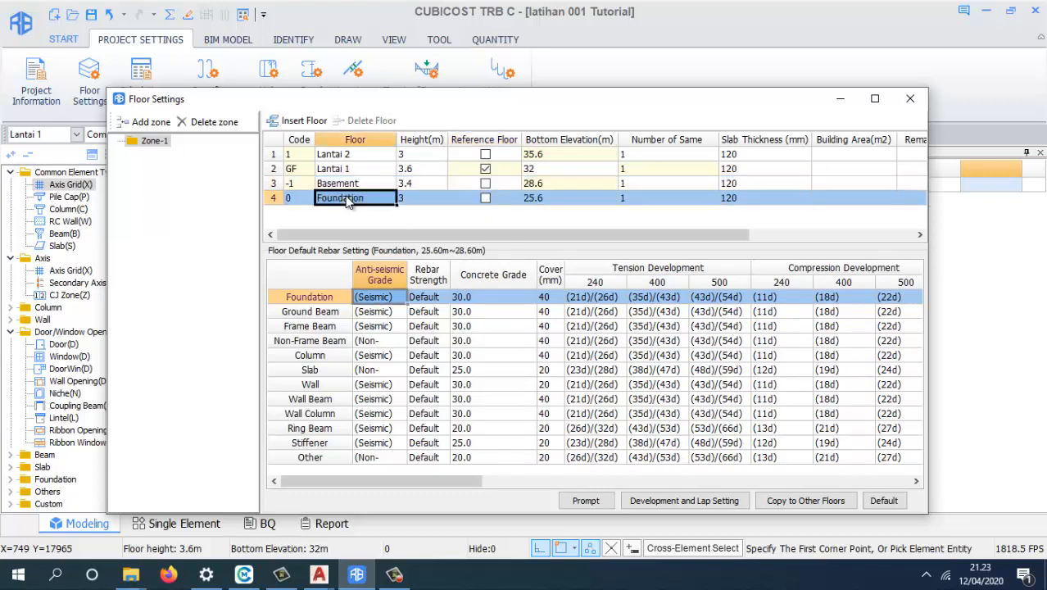
left_click(486, 304)
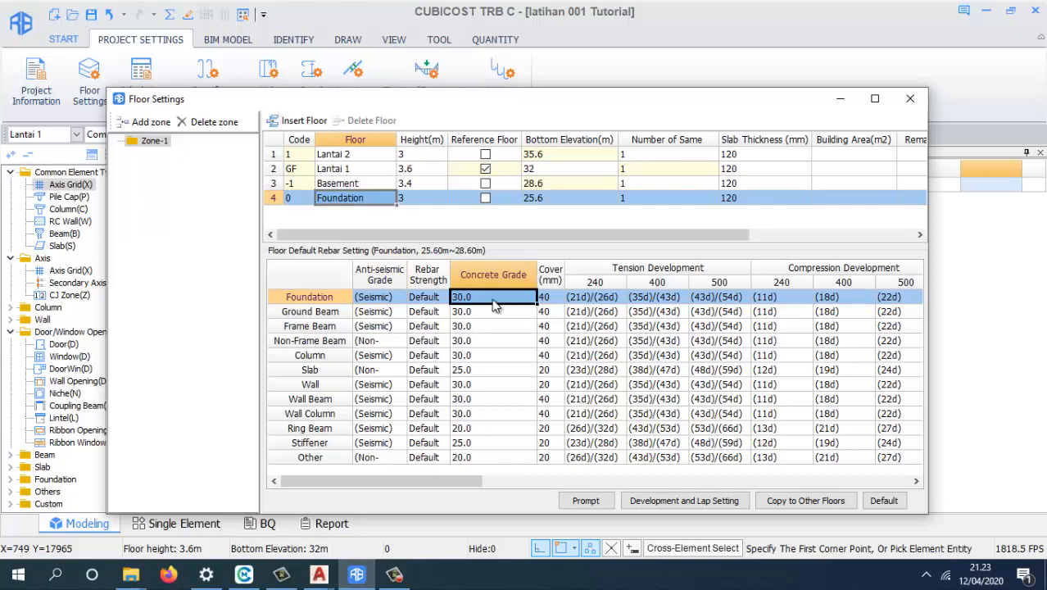
left_click(494, 299)
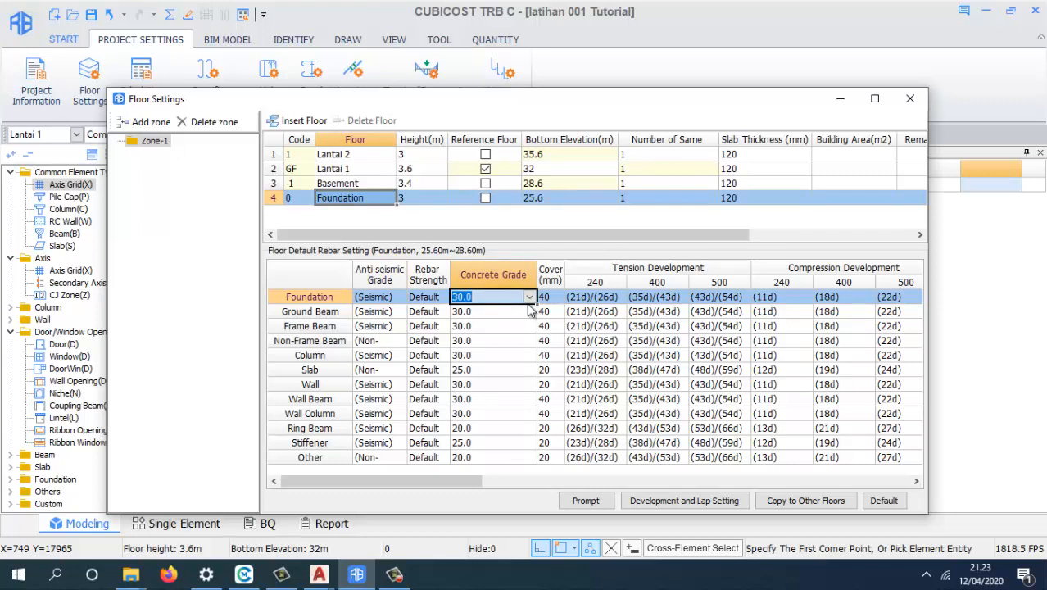
left_click(529, 297)
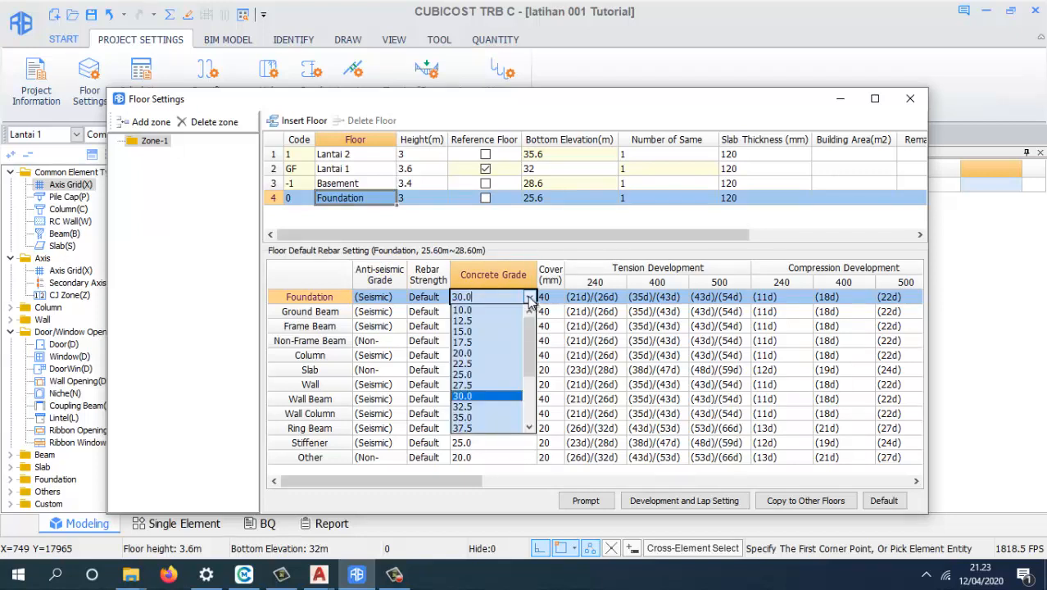
left_click(463, 417)
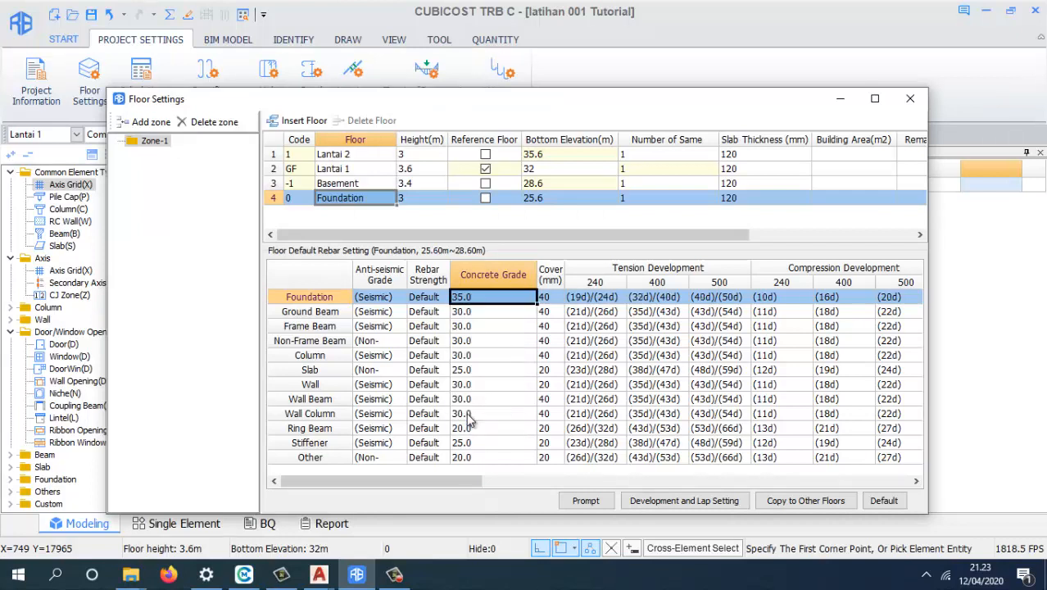
left_click(497, 326)
left_click(486, 340)
left_click(485, 331)
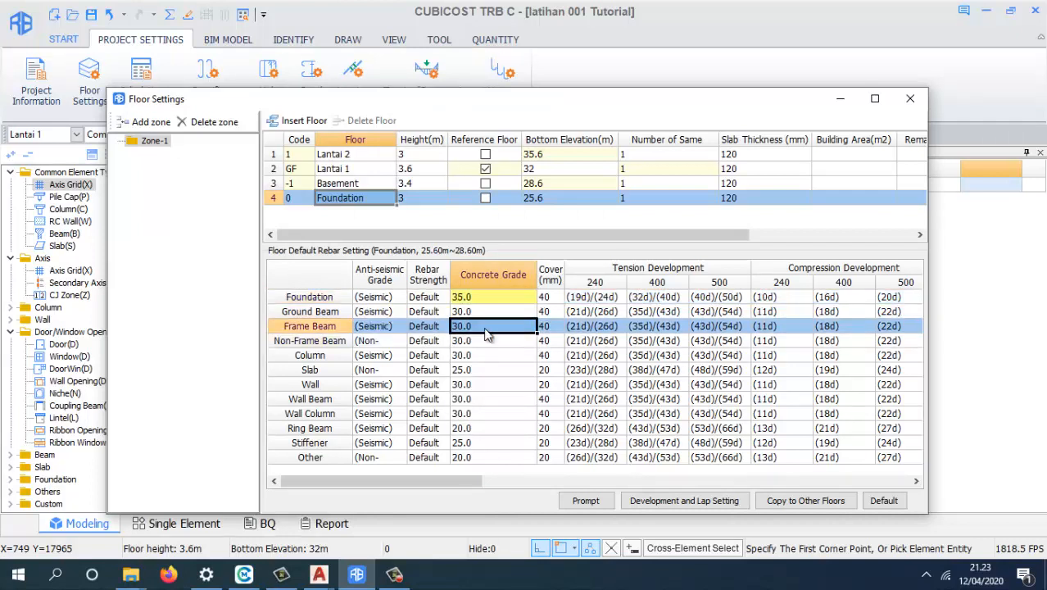
left_click(529, 331)
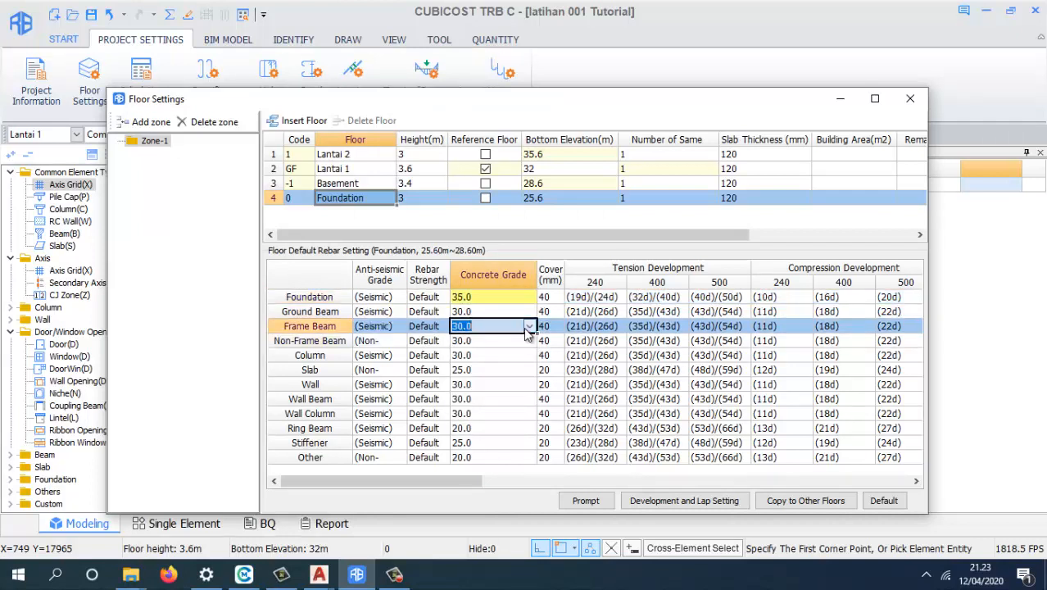
left_click(480, 314)
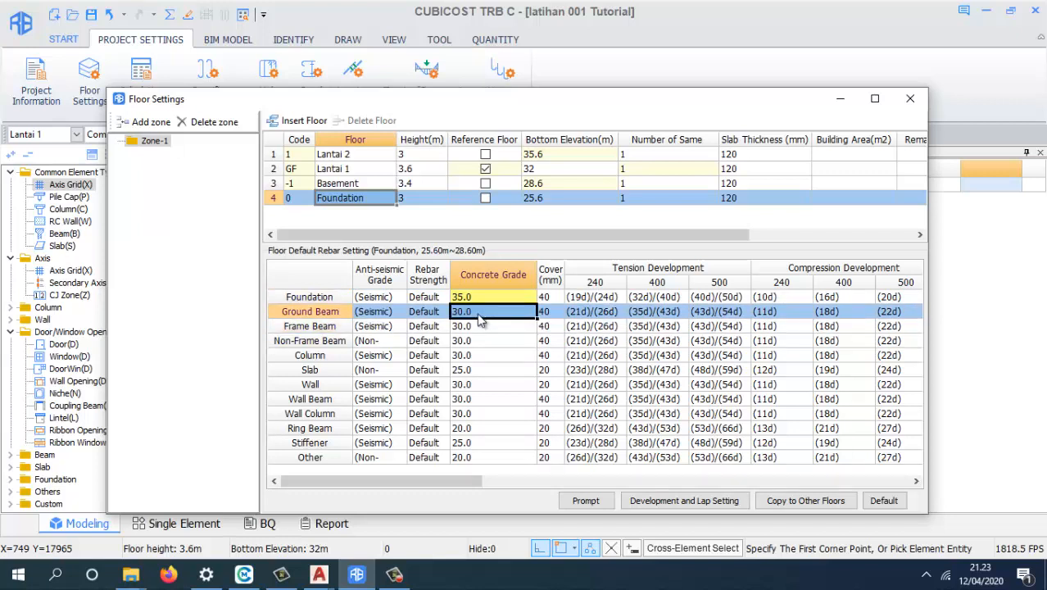
left_click(519, 314)
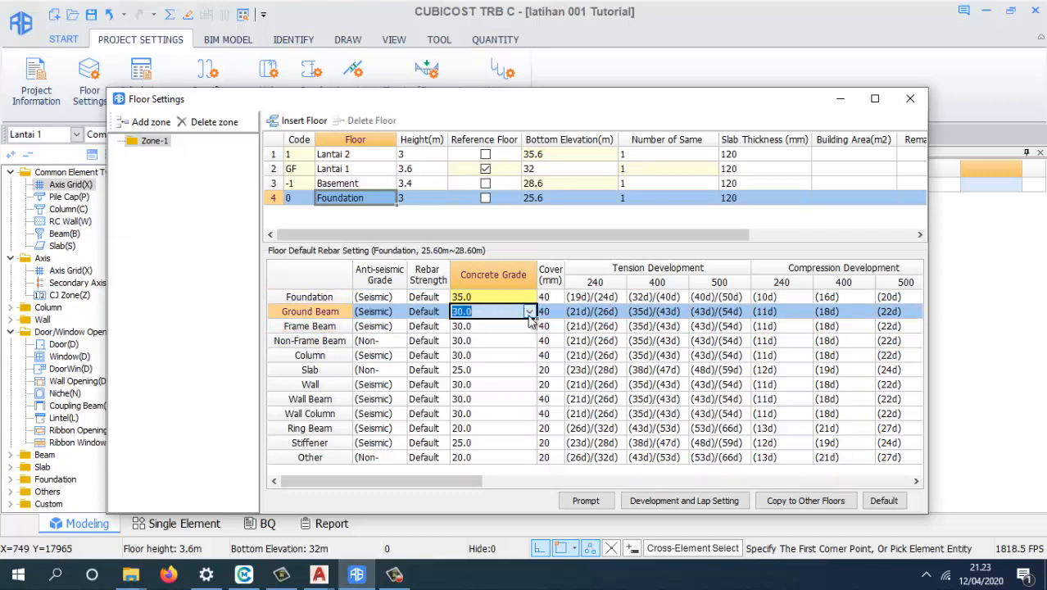
left_click(530, 313)
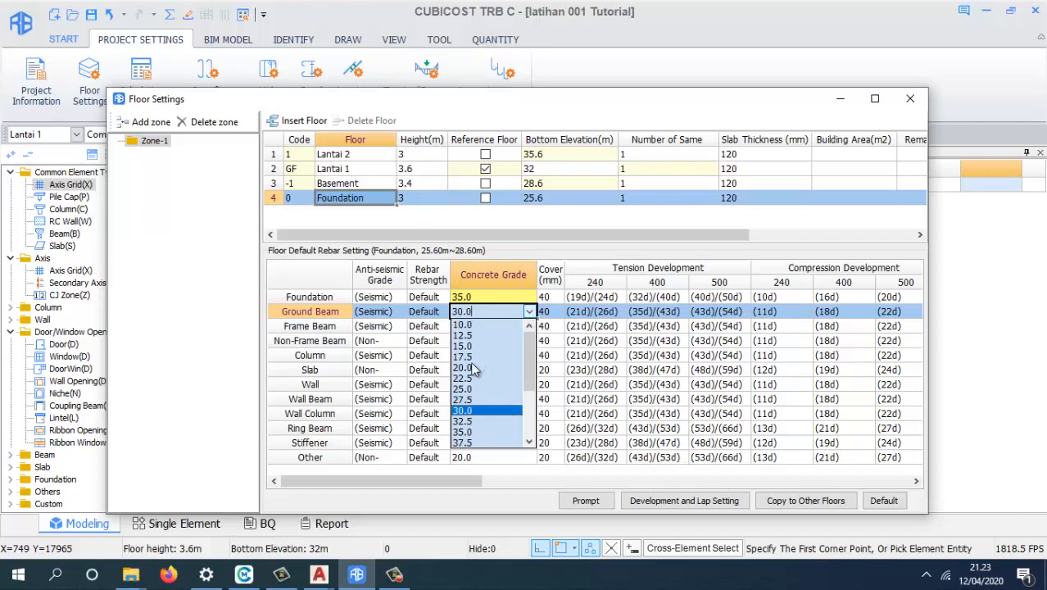
left_click(508, 254)
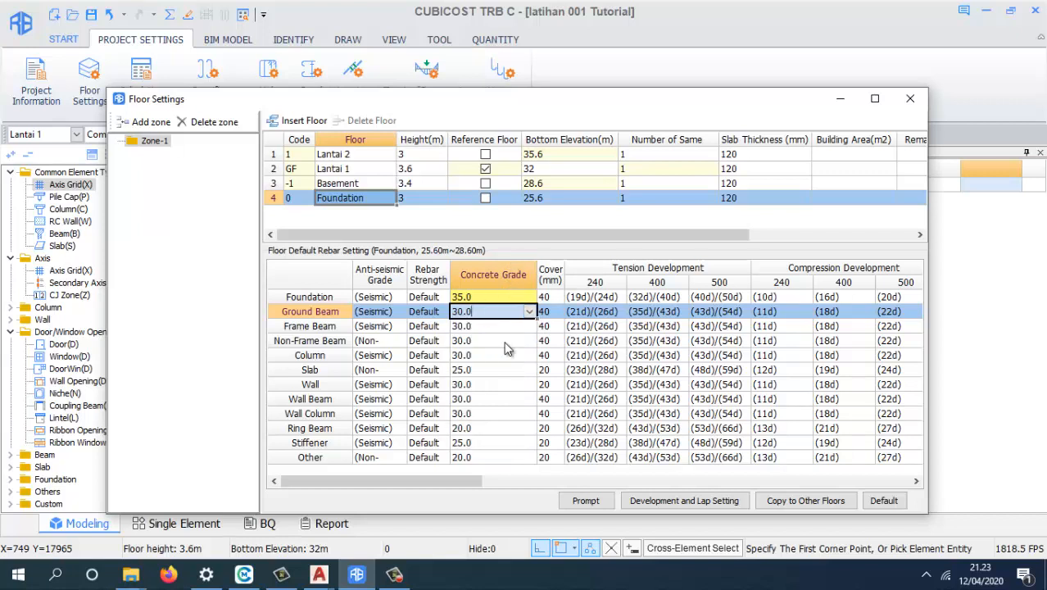
left_click(505, 343)
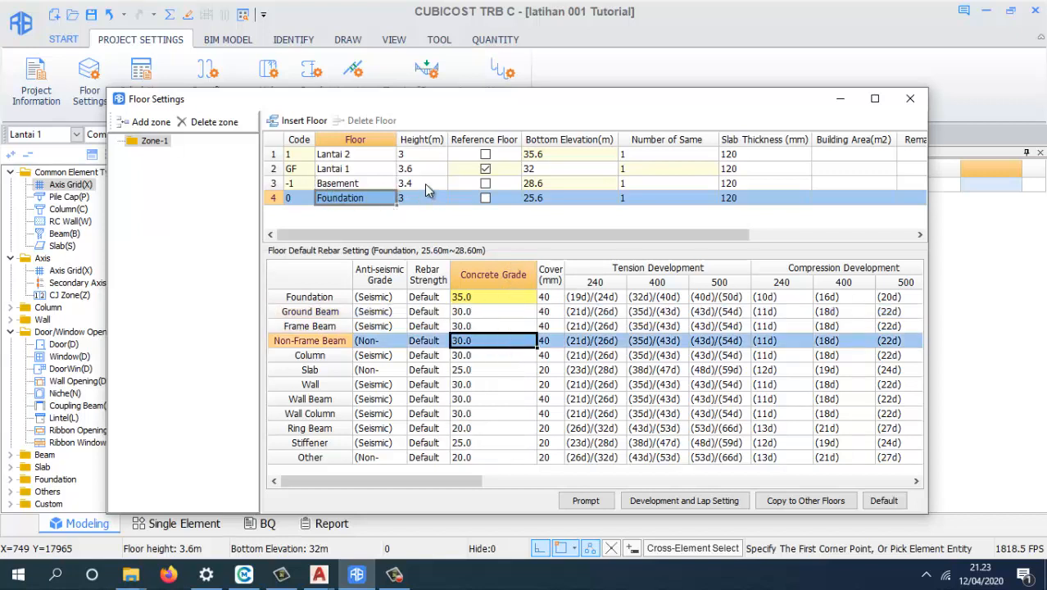
- Set the Frame Beam concrete grade to 35.0 in the Basement floor's default rebar settings
left_click(360, 182)
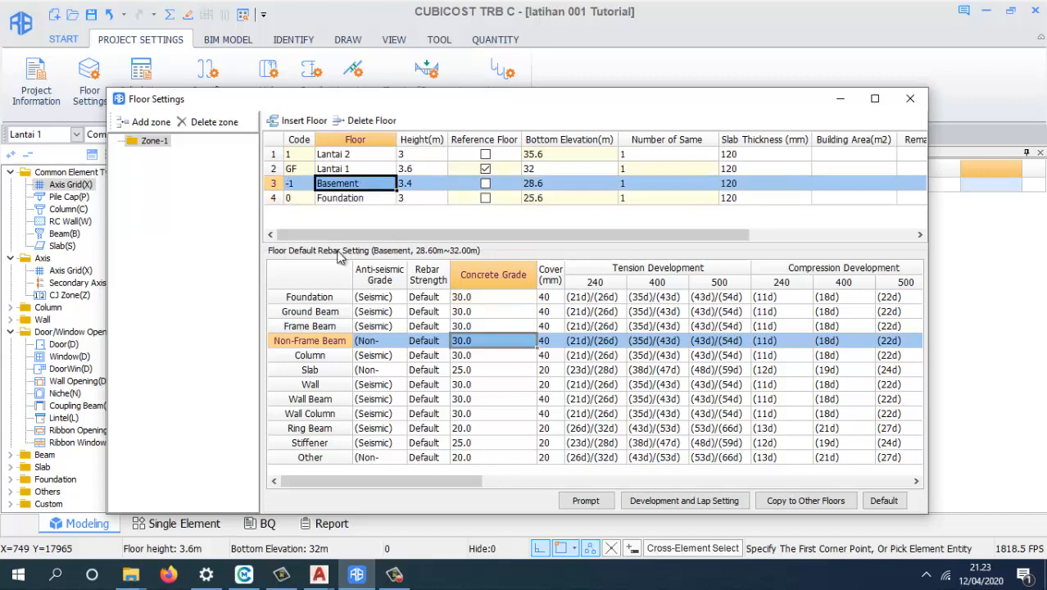
left_click(476, 327)
left_click(480, 326)
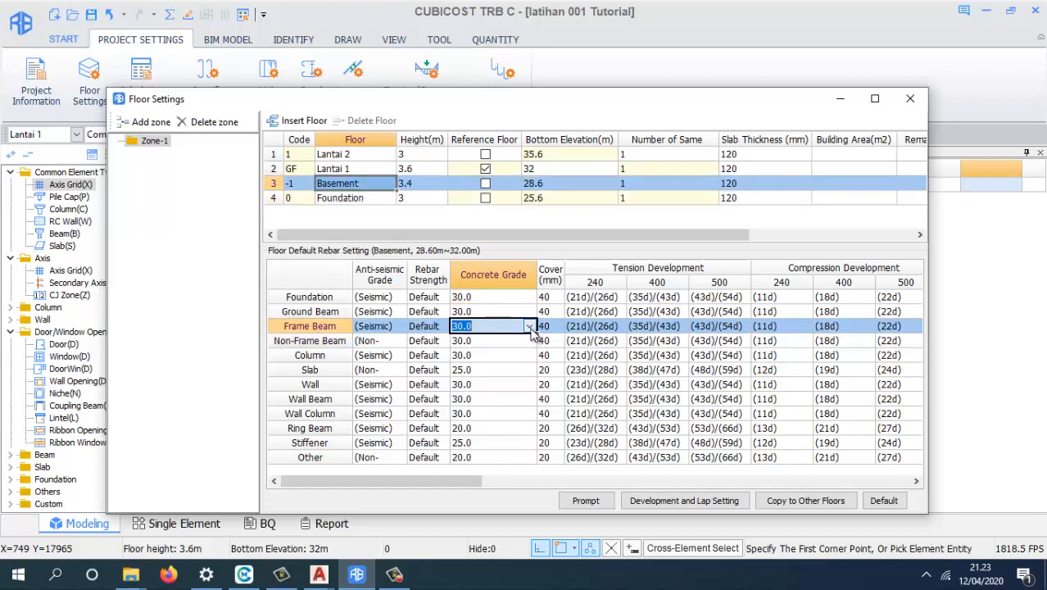
left_click(530, 327)
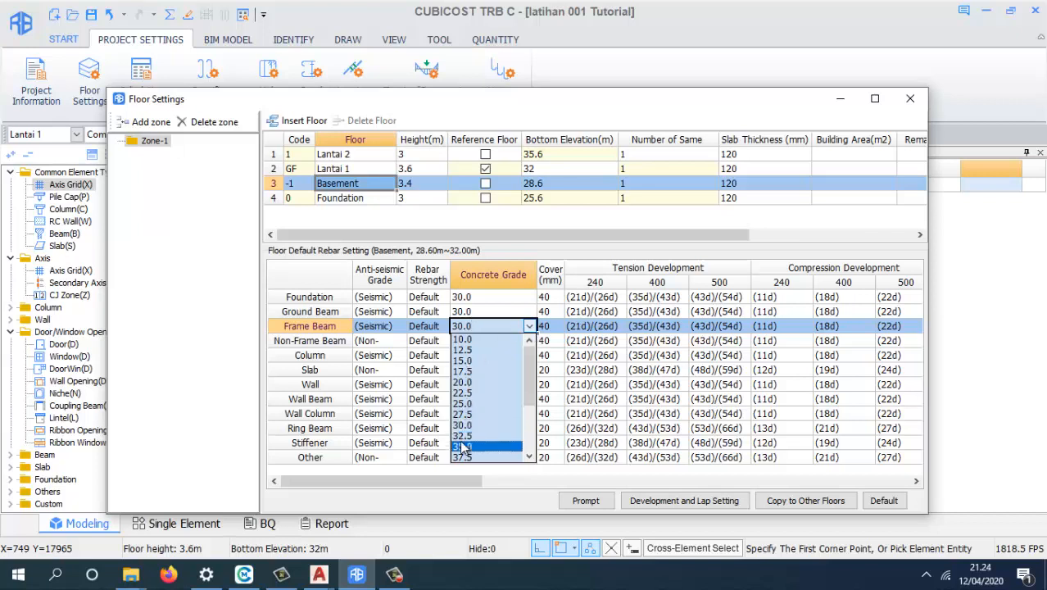
left_click(463, 446)
left_click(482, 359)
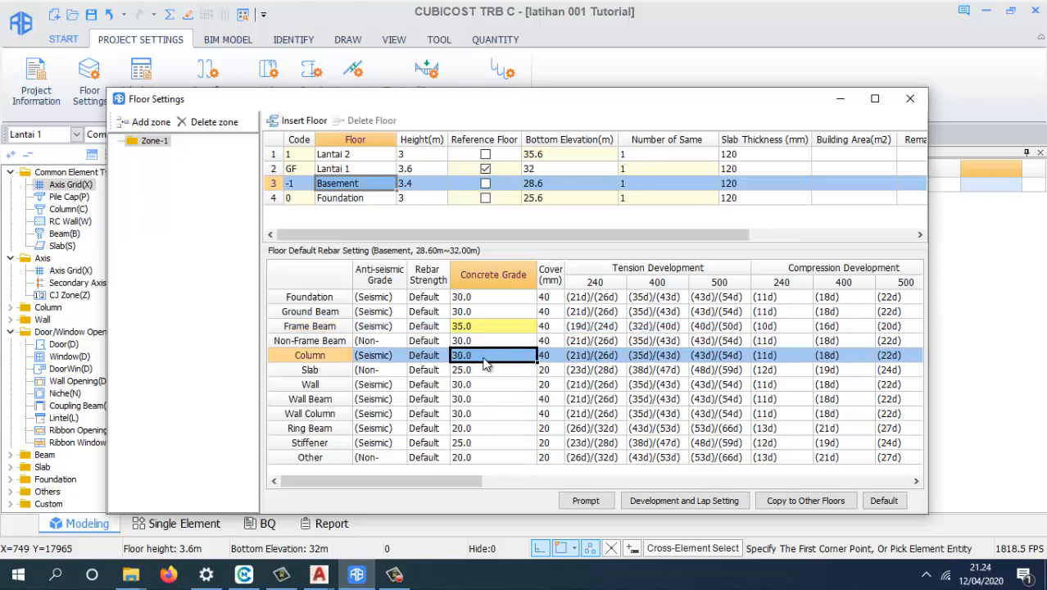
- Review the default rebar settings of Lantai 1 and Lantai 2, and close the floor settings
left_click(370, 170)
left_click(366, 155)
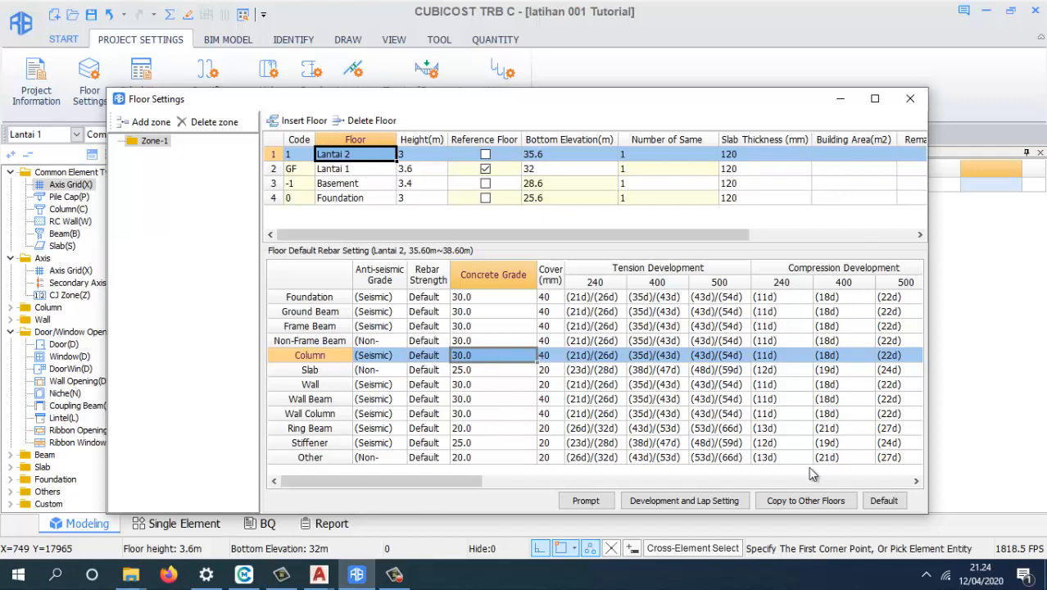
left_click(910, 102)
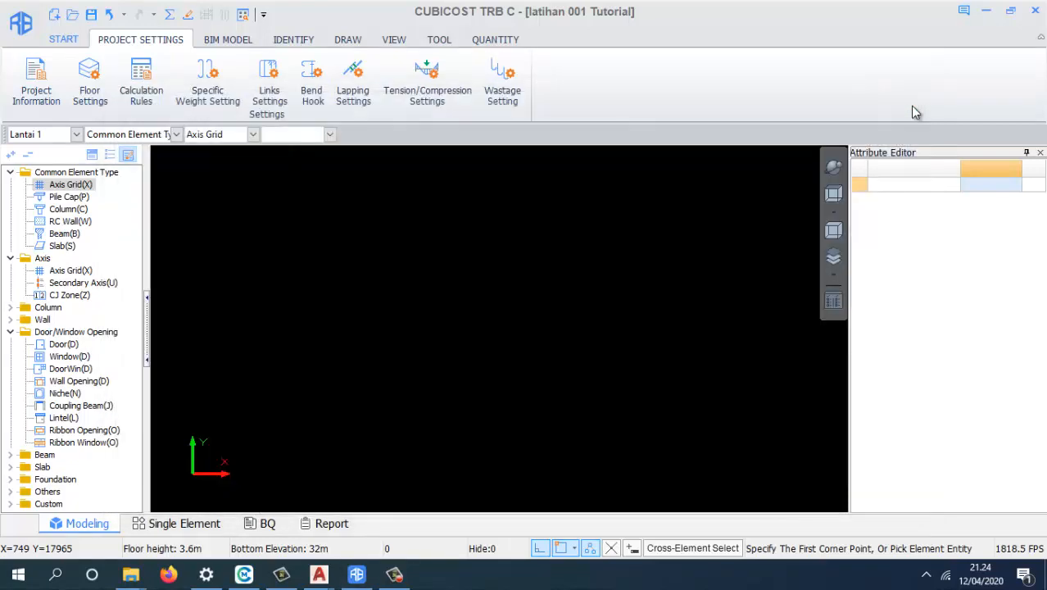
left_click(393, 574)
left_click(769, 379)
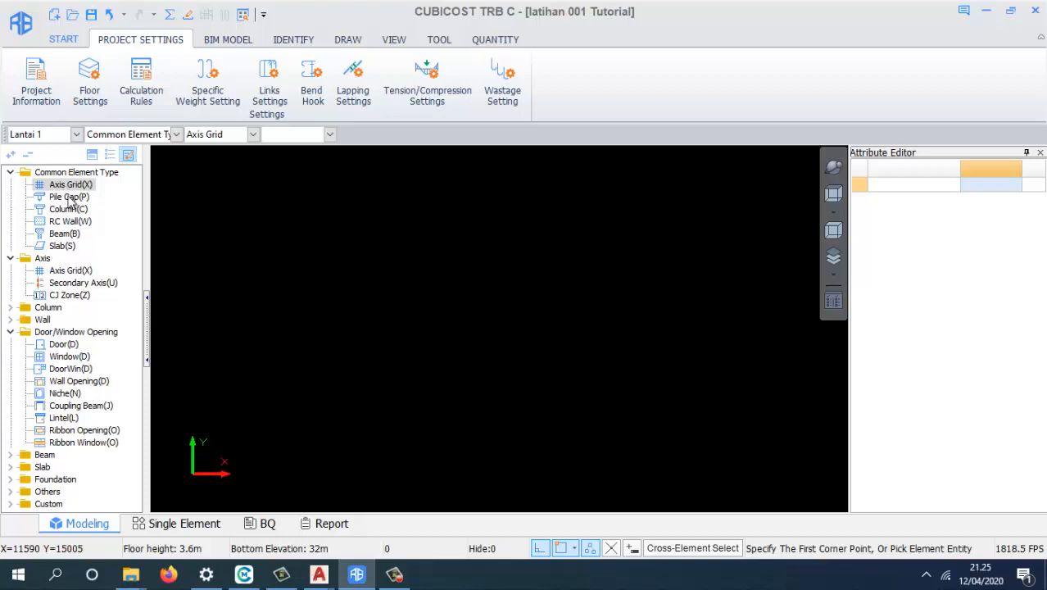
- Show the element list for the axis grid and take a brief look at the axis grid definition view
left_click(110, 158)
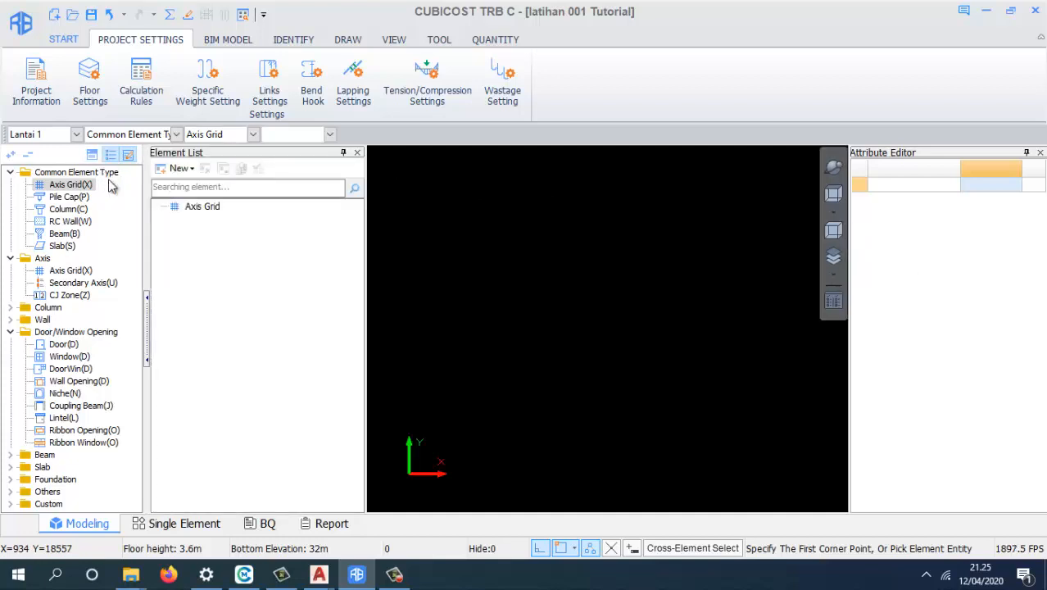
left_click(93, 155)
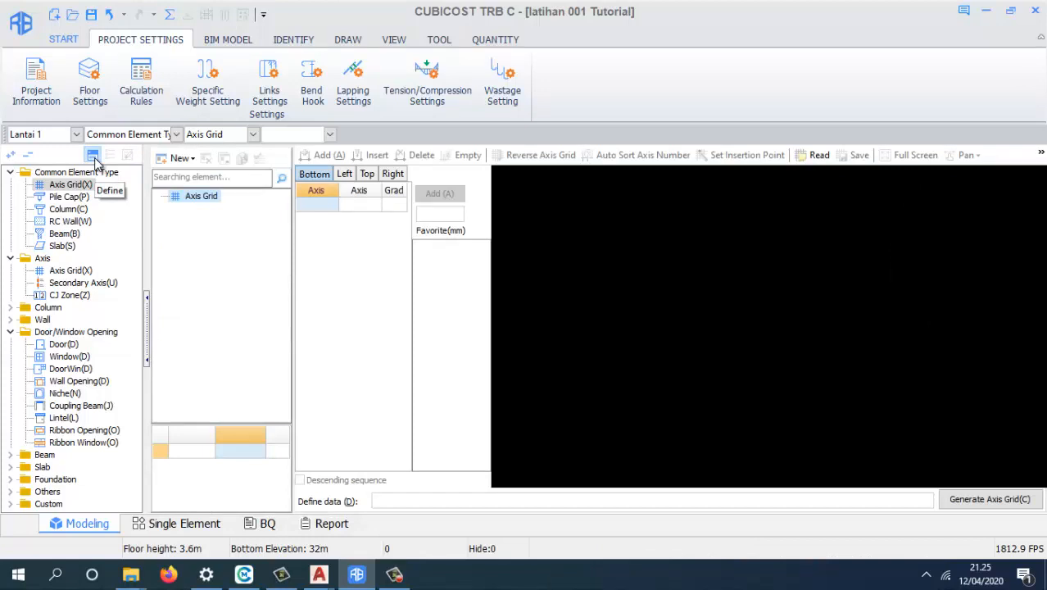
left_click(94, 159)
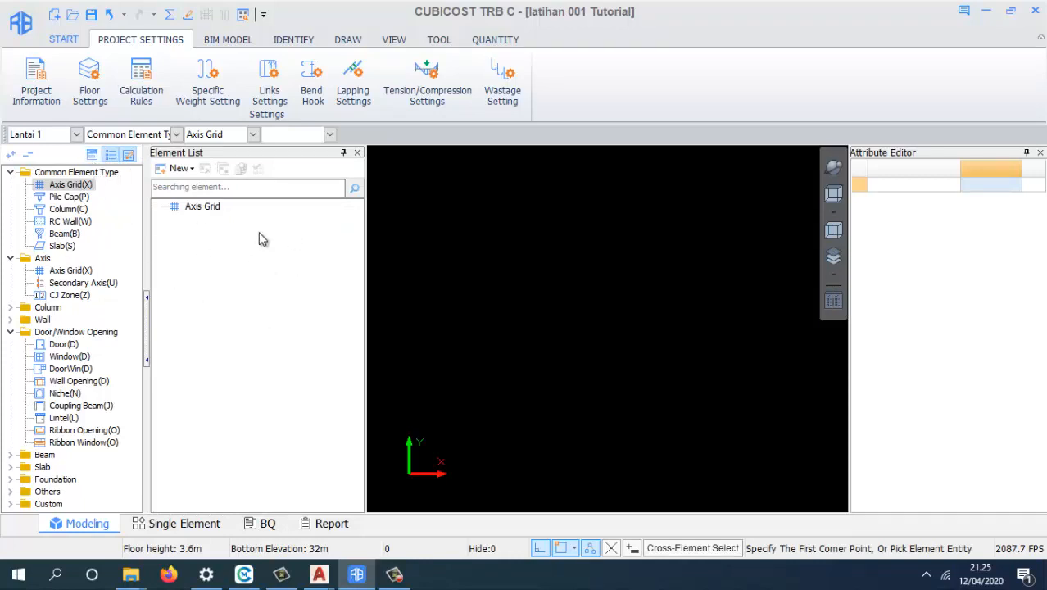
left_click(228, 43)
left_click(287, 41)
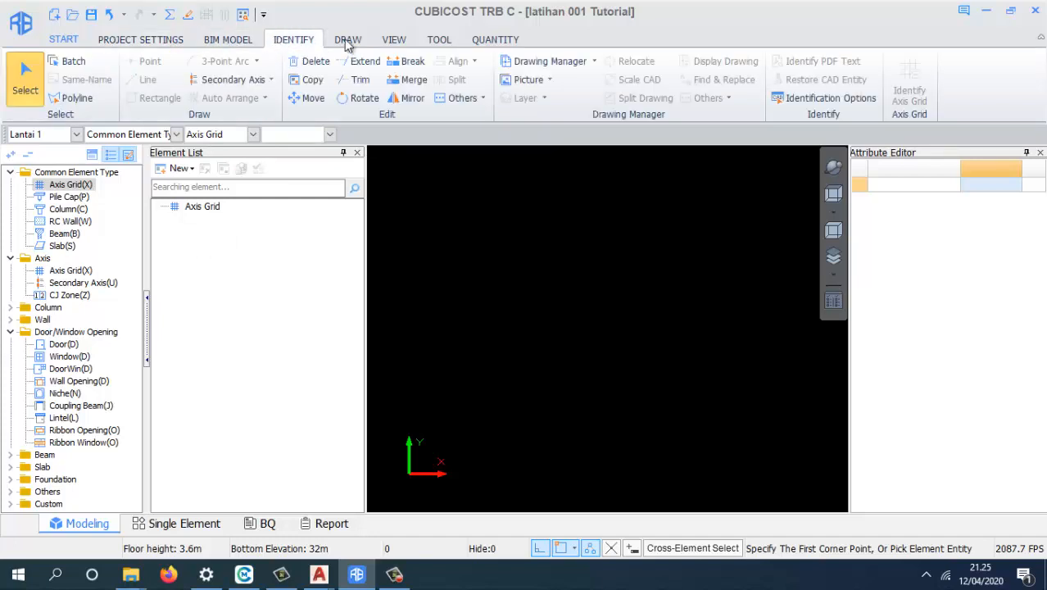
left_click(348, 42)
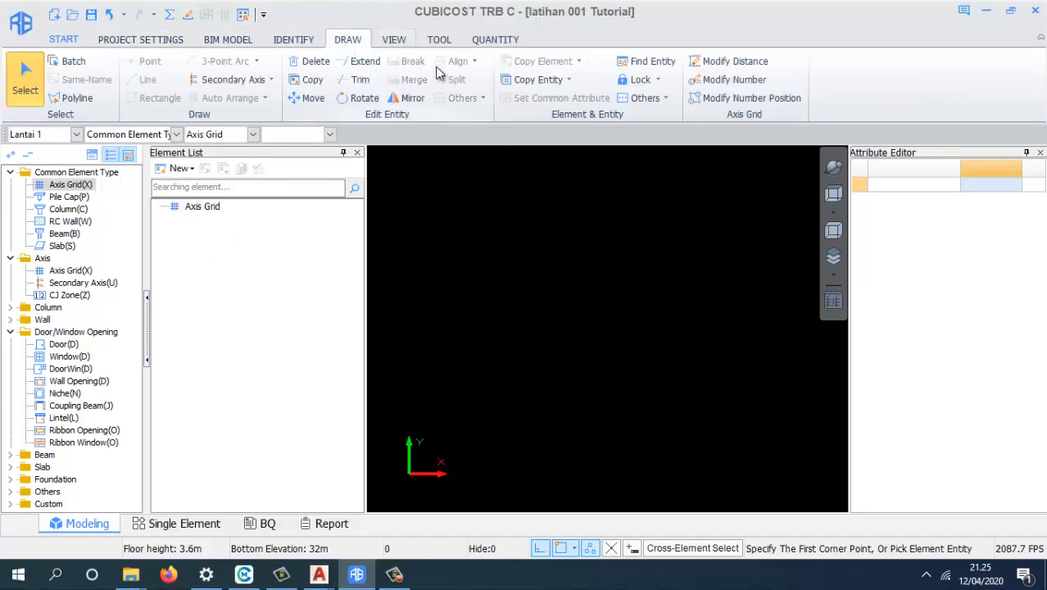
- Open the Drawing Manager and start adding drawing files to its list
left_click(299, 41)
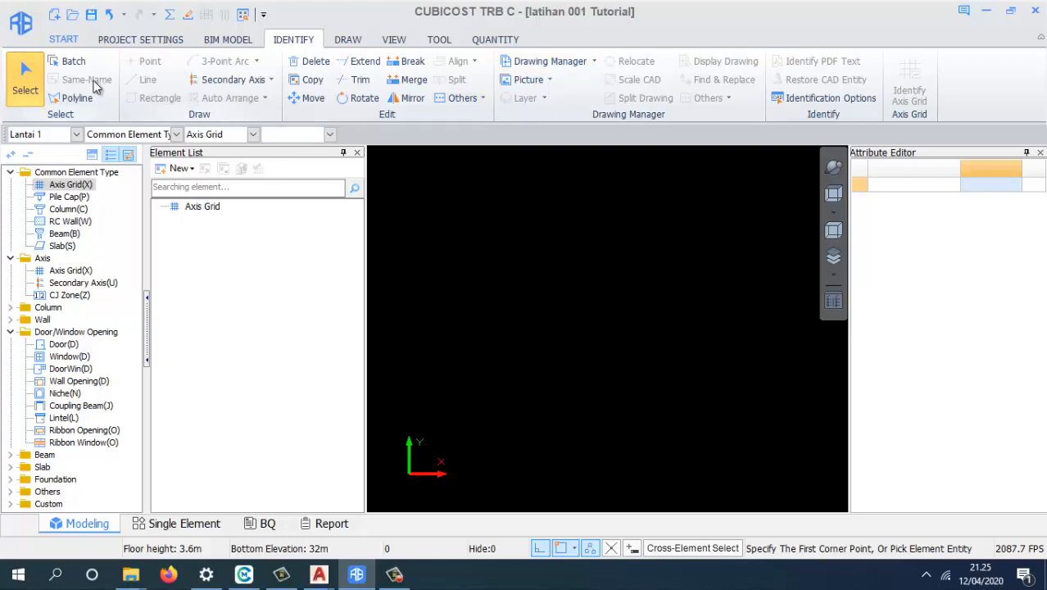
left_click(531, 64)
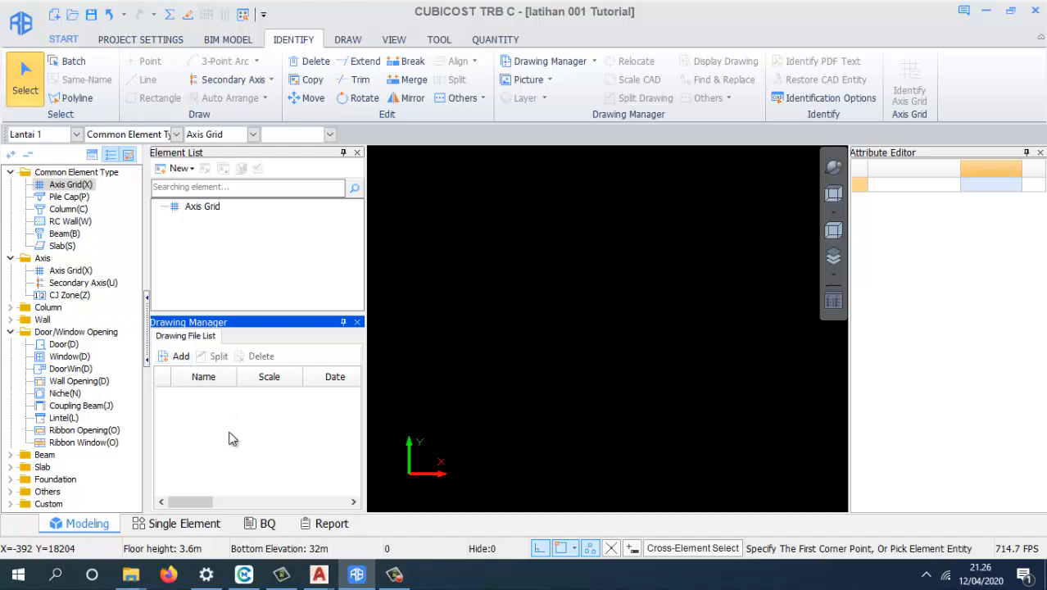
left_click(174, 357)
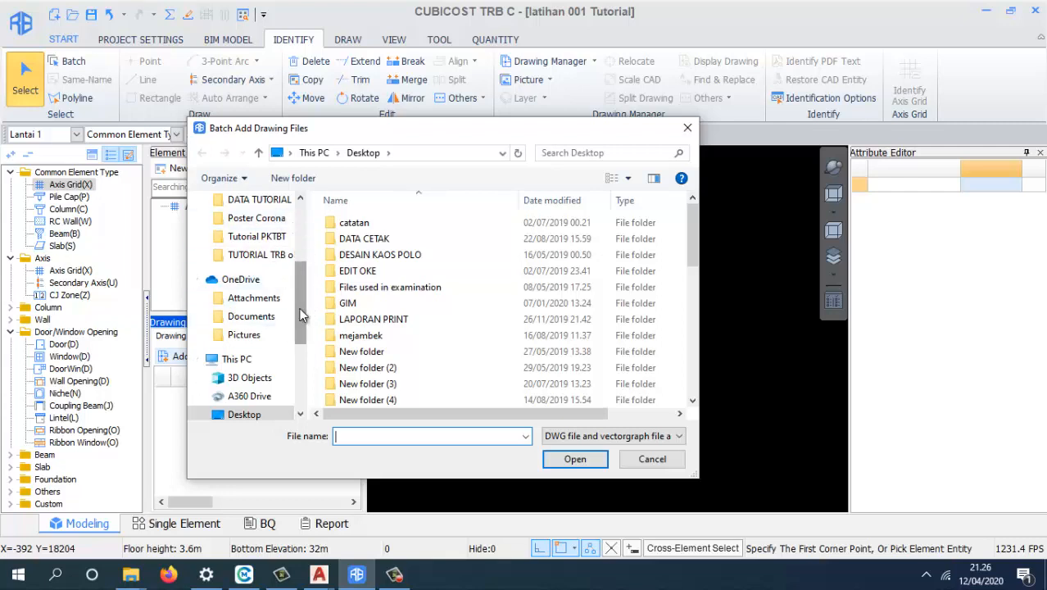
- Add TRAINING_STRUCTURE DRAWING 01_BASEMENT PLAN_200317.dwg from the Training Drawings _ Table folder under PELATIHAN BIM, Online Training Material on DATA (D:)
scroll(299, 303, "up", 2)
scroll(302, 328, "down", 3)
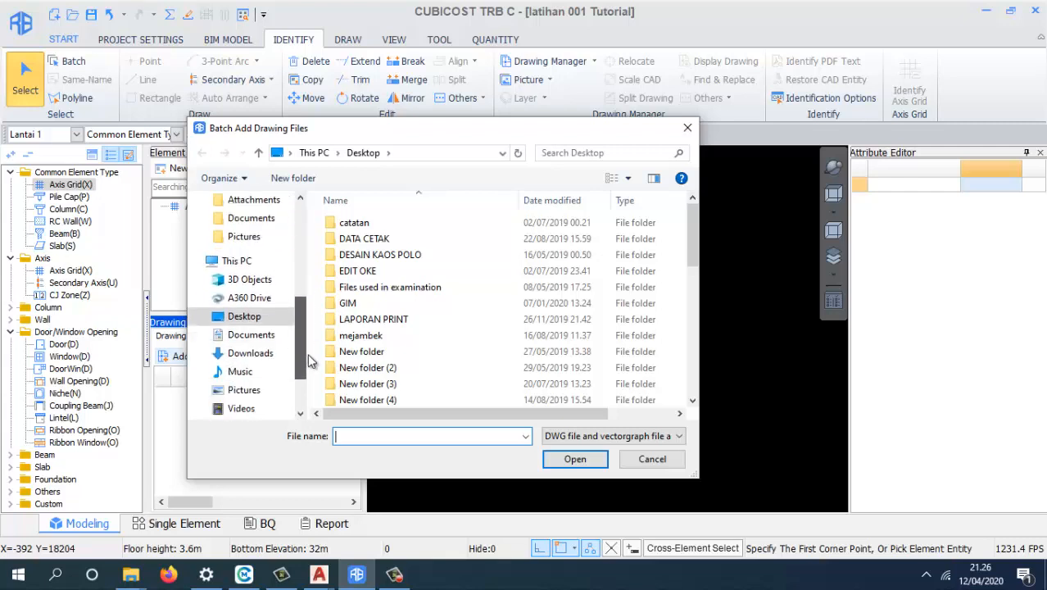
left_click(256, 409)
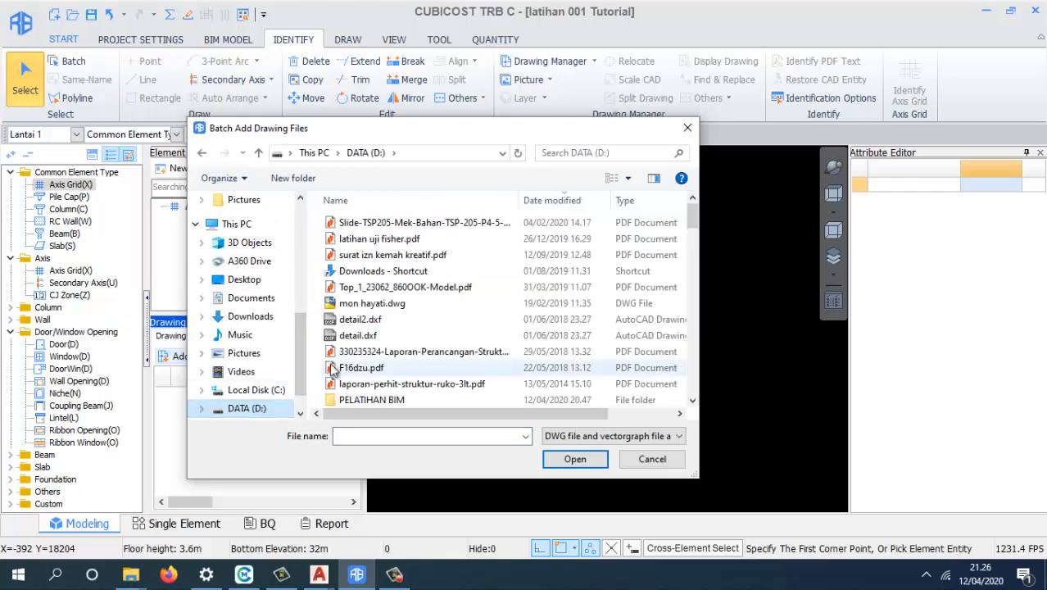
scroll(377, 390, "down", 1)
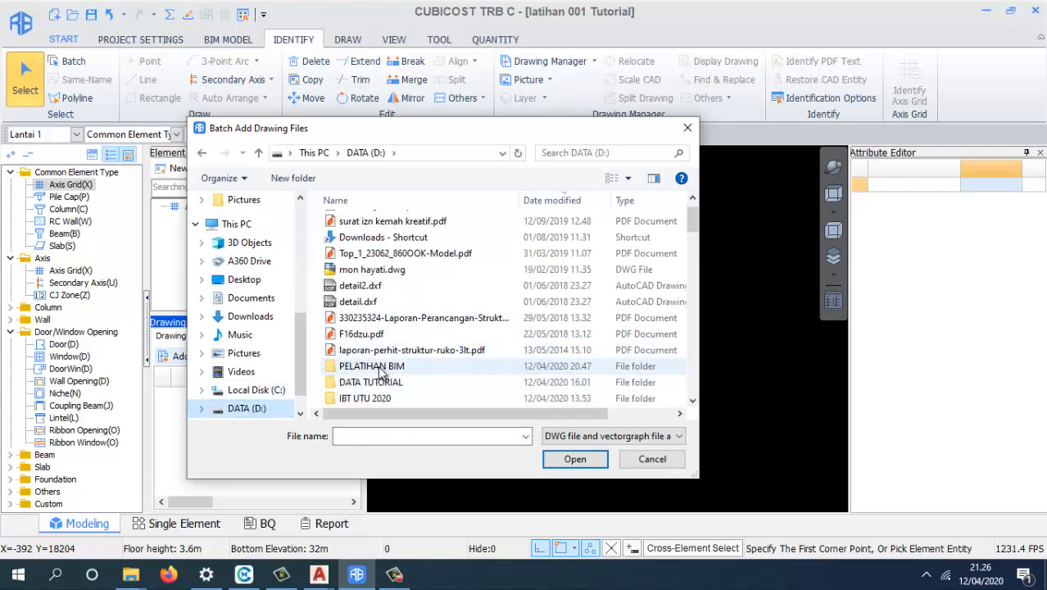
double_click(373, 367)
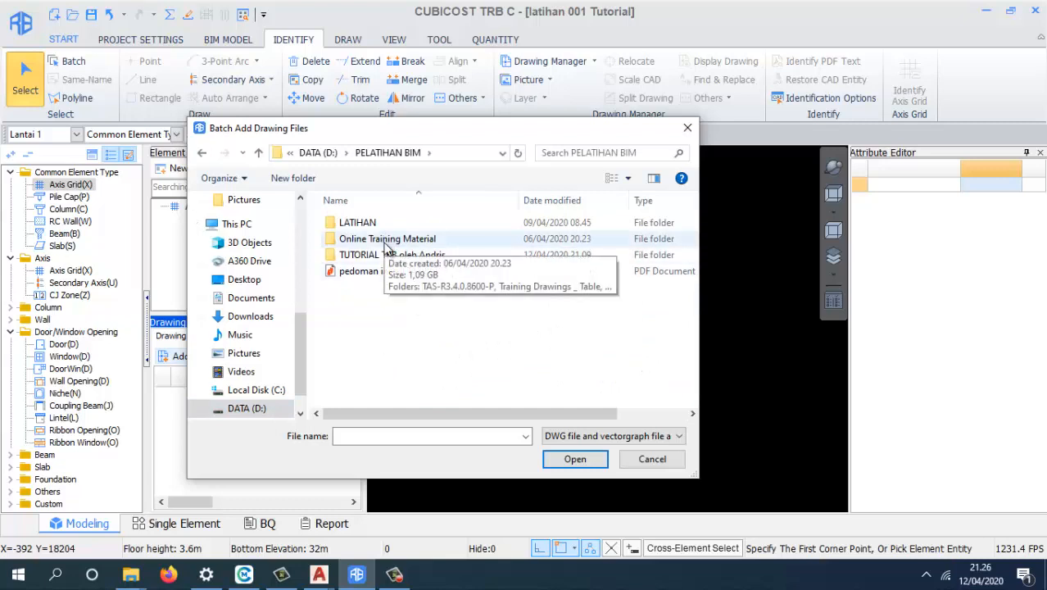
double_click(387, 241)
double_click(387, 241)
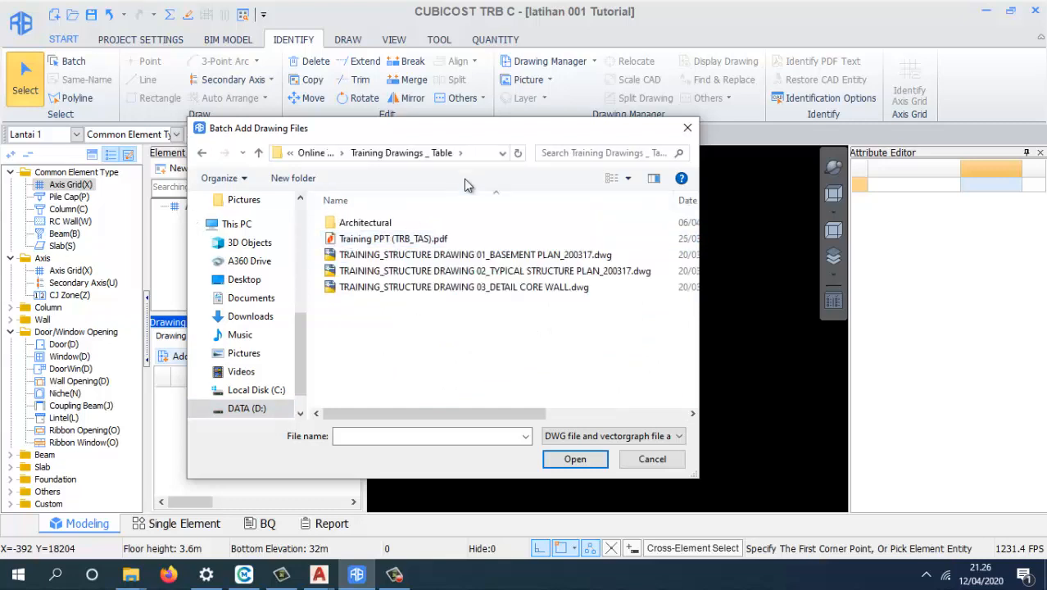
left_click(506, 256)
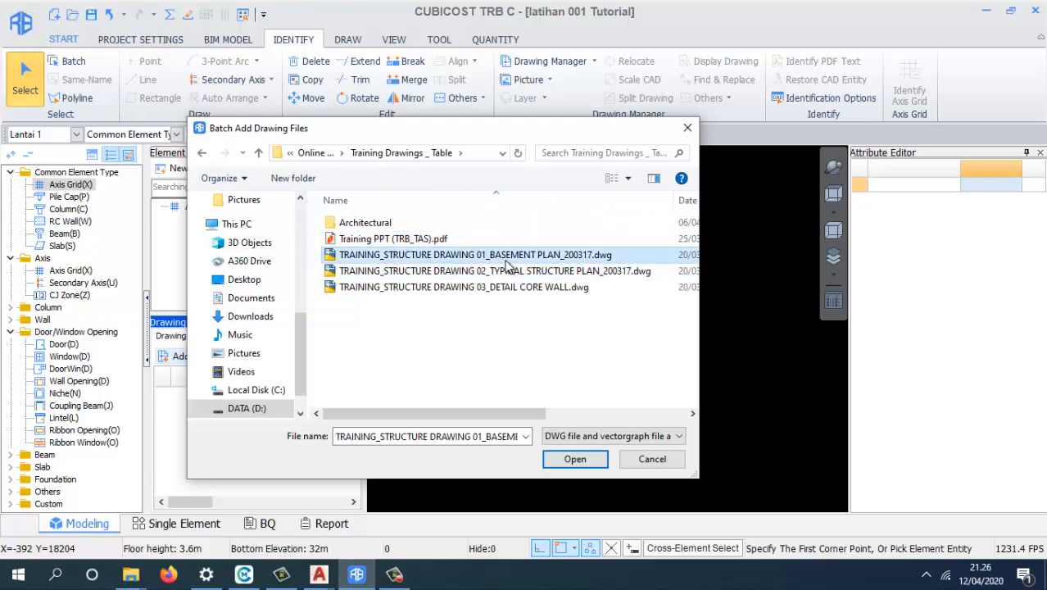
left_click(582, 459)
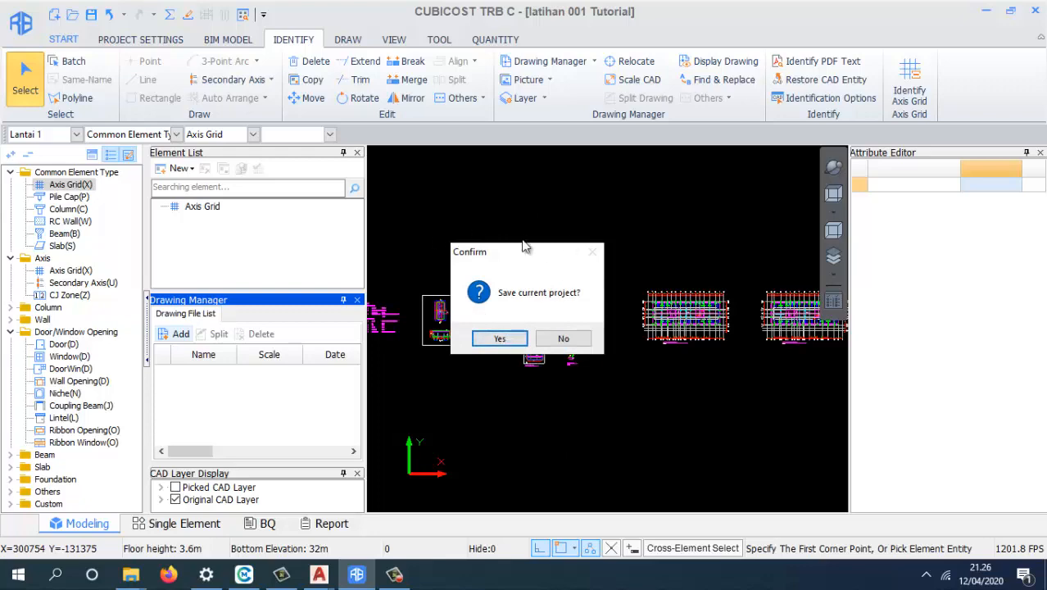
- Save the current project when asked and dismiss the system error message
left_click(502, 339)
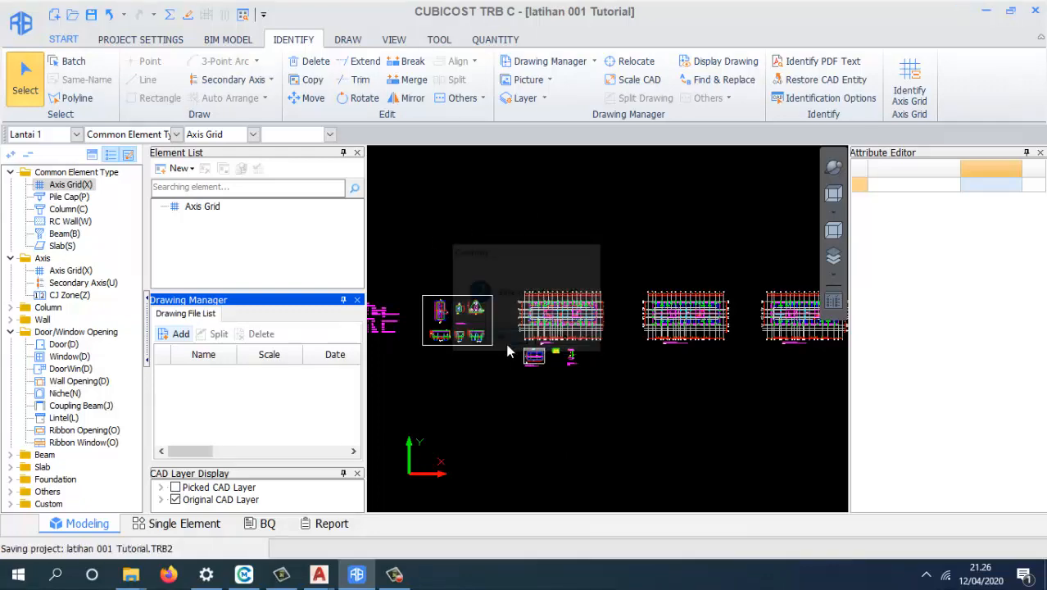
left_click(626, 288)
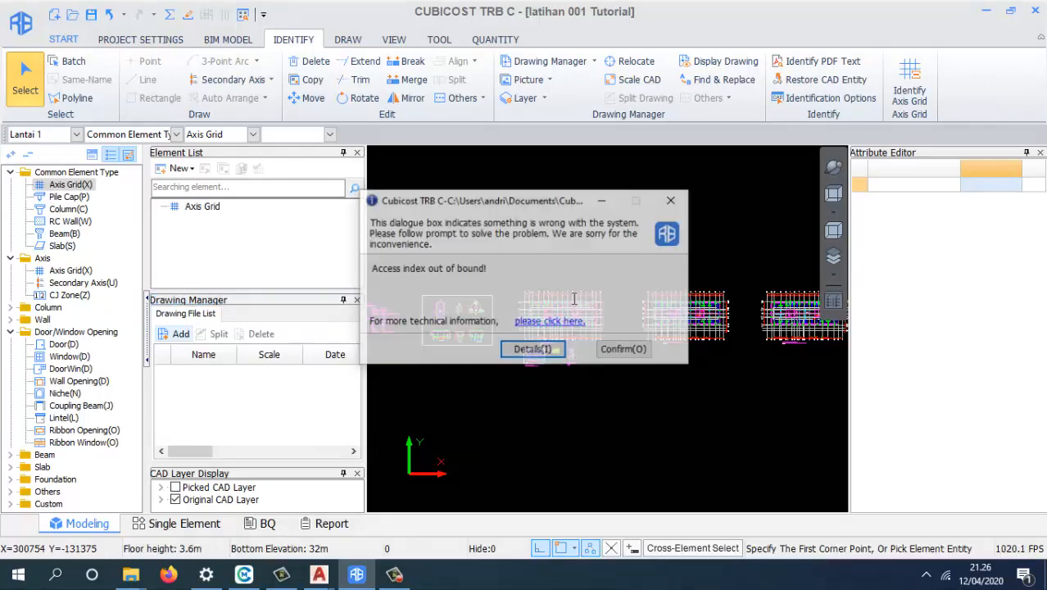
left_click(621, 350)
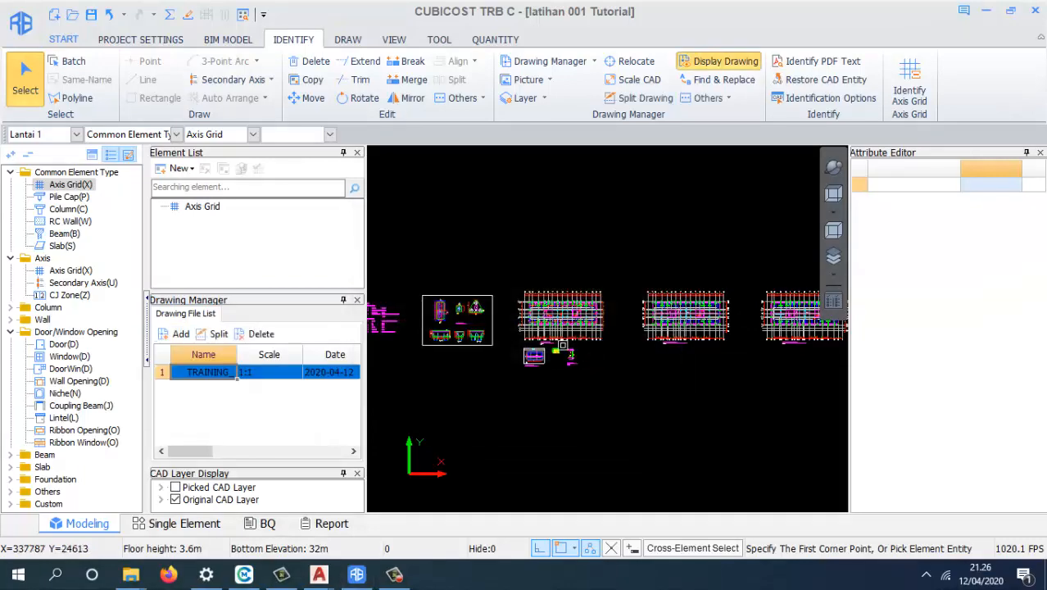
- Select the imported basement plan in the drawing file list and widen the Name column to fit its entry
scroll(620, 327, "down", 4)
scroll(397, 344, "up", 3)
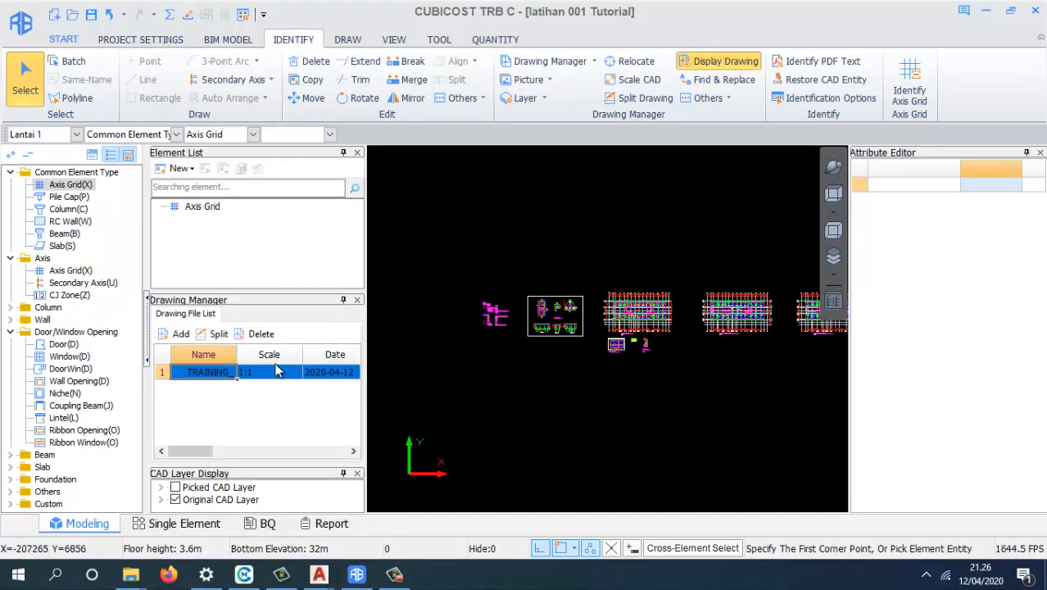
scroll(519, 336, "down", 1)
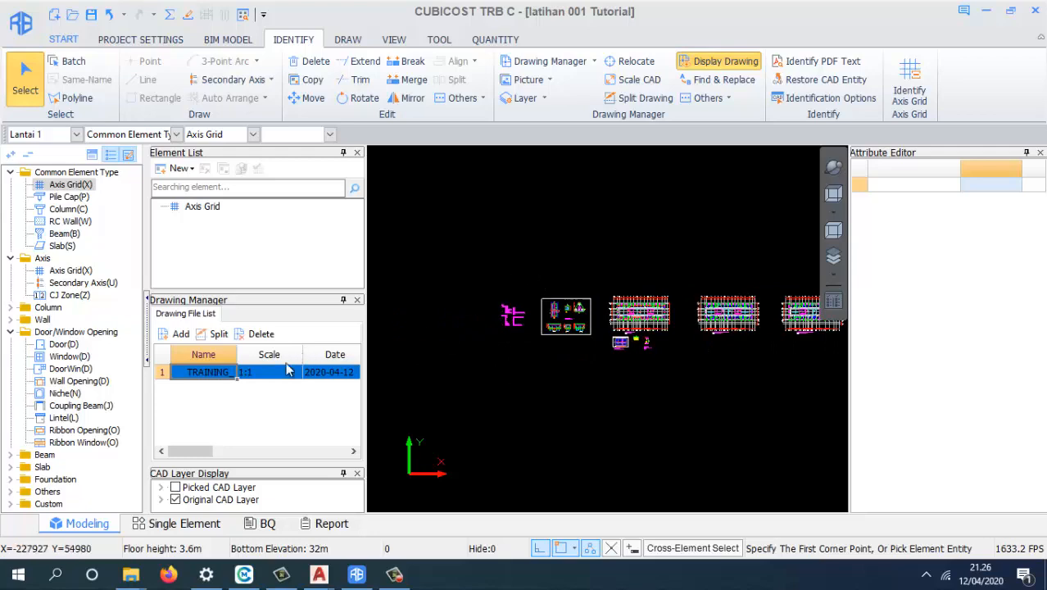
left_click(276, 375)
left_click(208, 372)
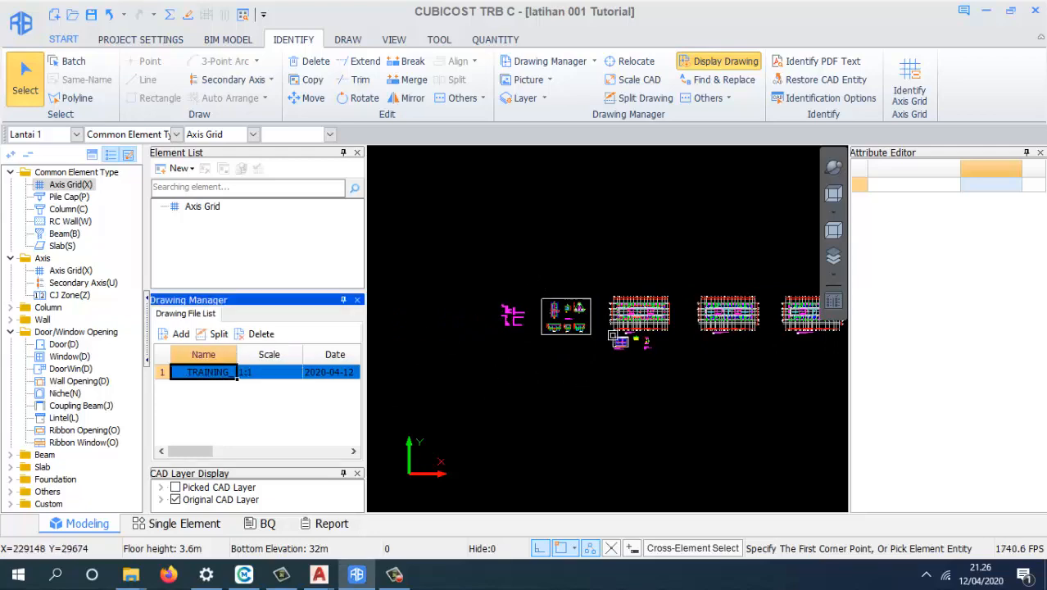
scroll(630, 335, "up", 1)
scroll(611, 336, "up", 2)
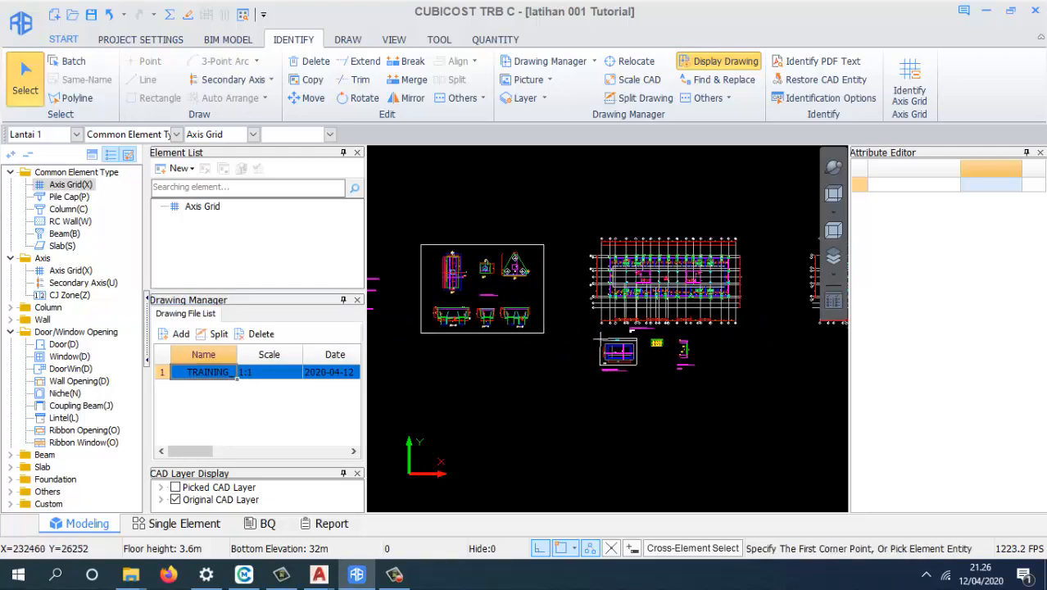
right_click(223, 372)
left_click(198, 396)
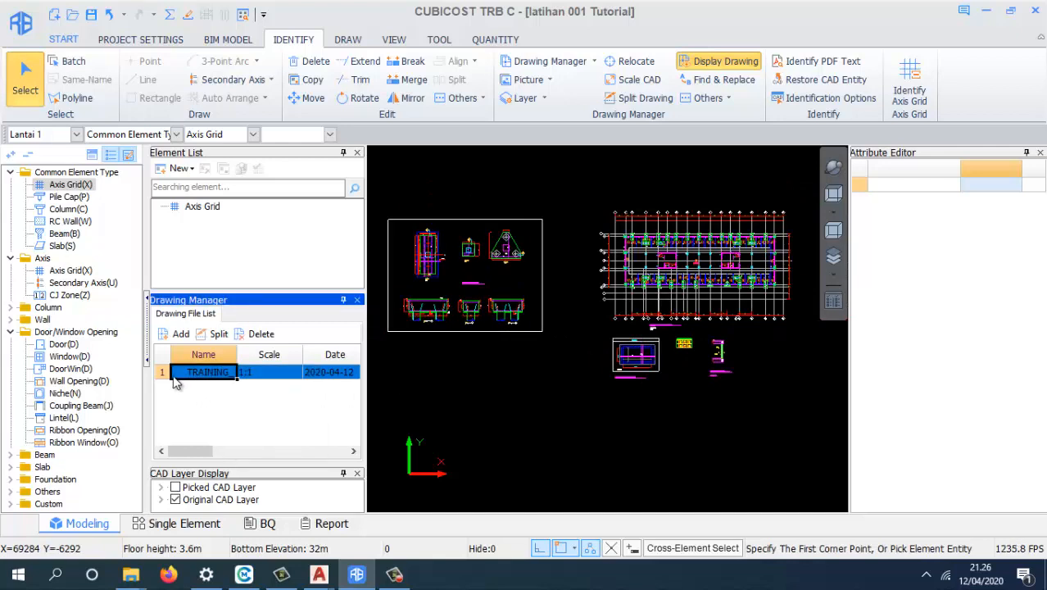
double_click(237, 360)
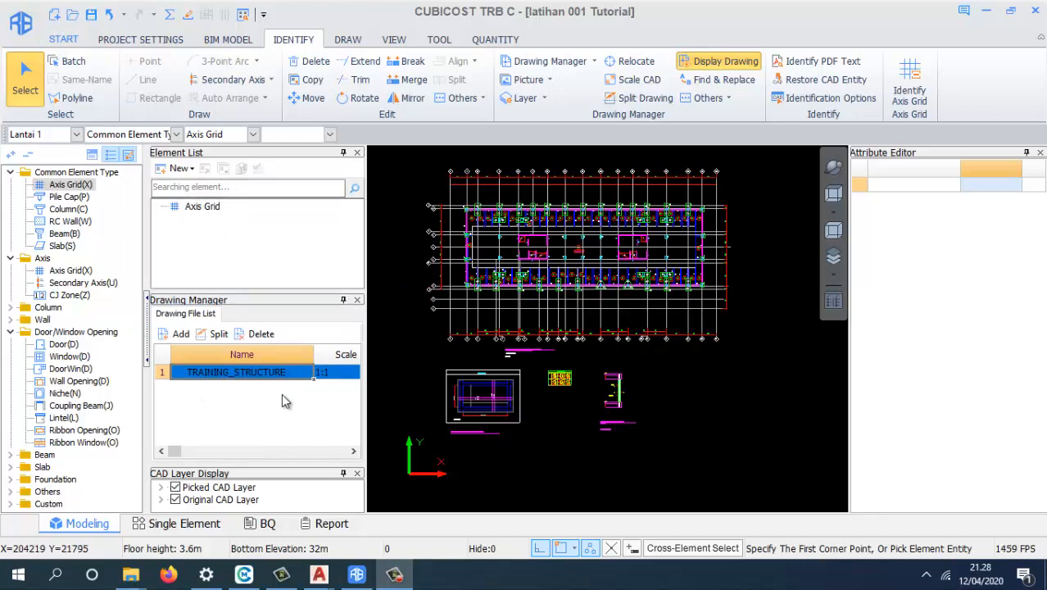
- Display the imported drawing and examine the titles of the raft and tie beam, top reinforcement and bottom reinforcement plans
double_click(261, 381)
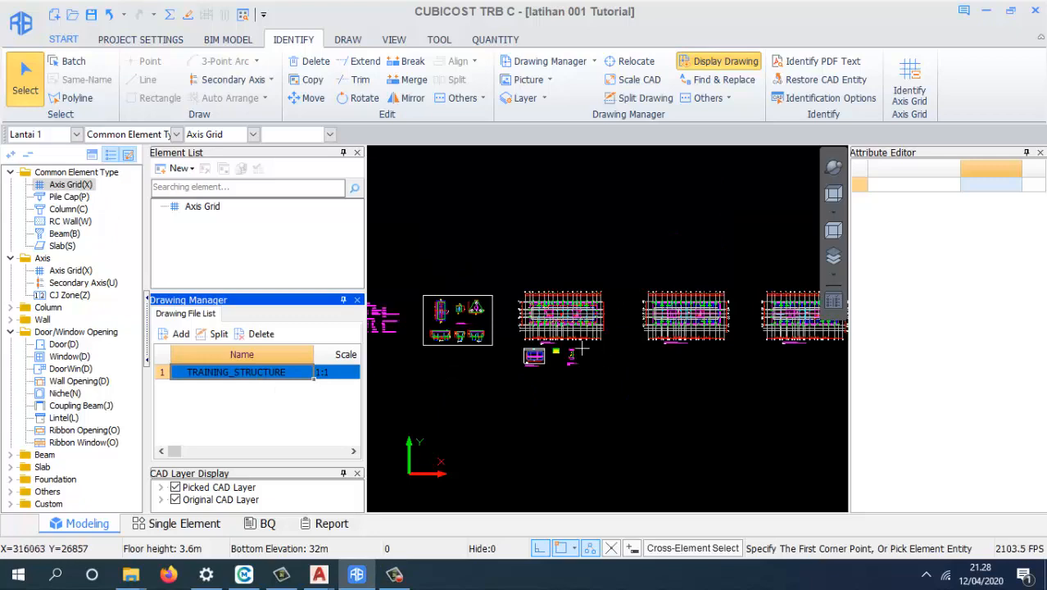
scroll(562, 313, "up", 3)
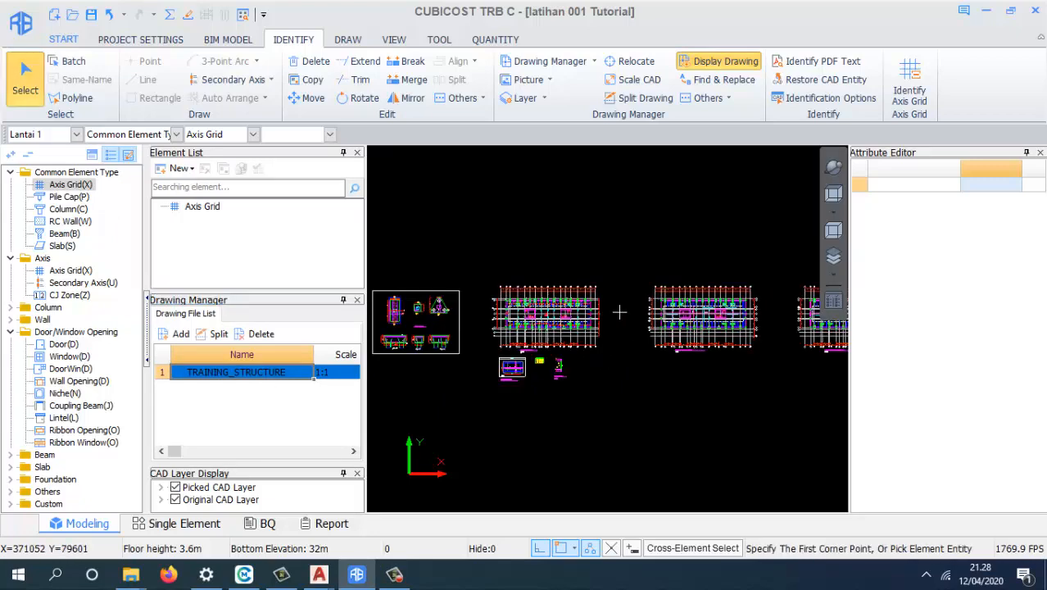
scroll(512, 306, "up", 2)
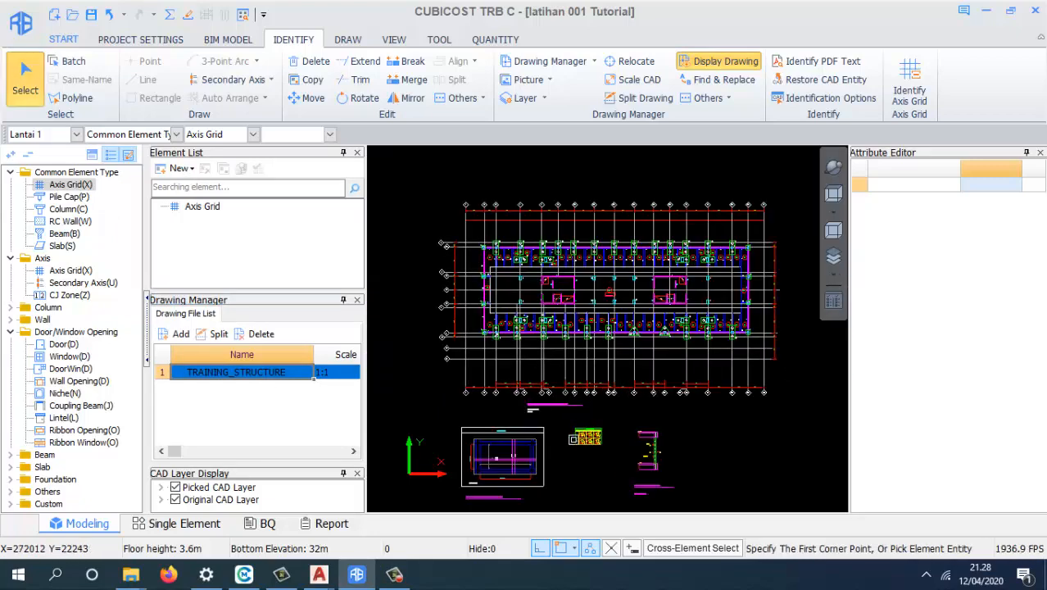
scroll(524, 411, "up", 1)
scroll(523, 410, "up", 1)
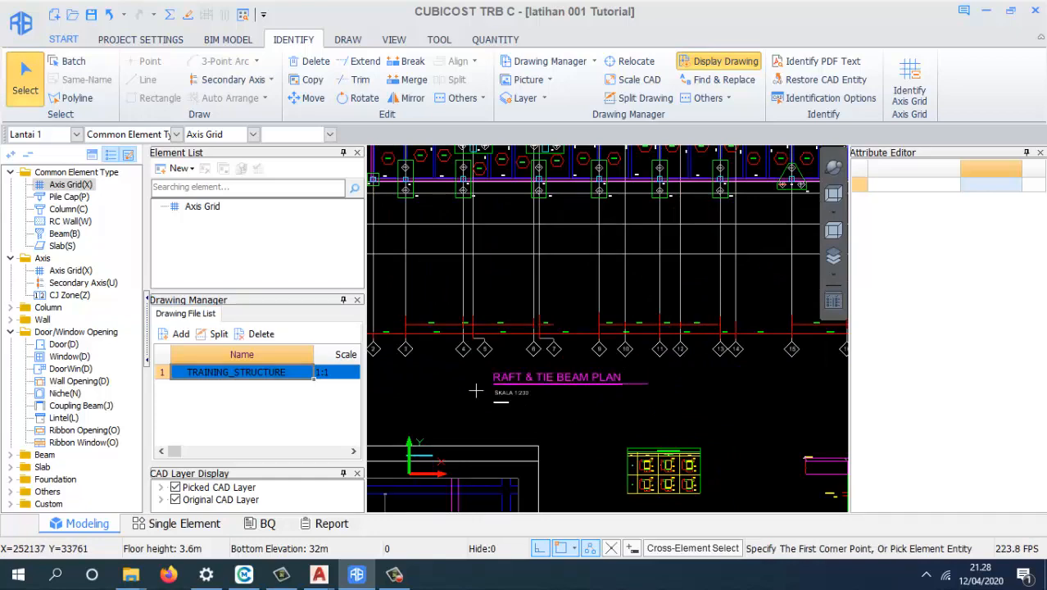
scroll(507, 402, "down", 3)
scroll(649, 397, "up", 3)
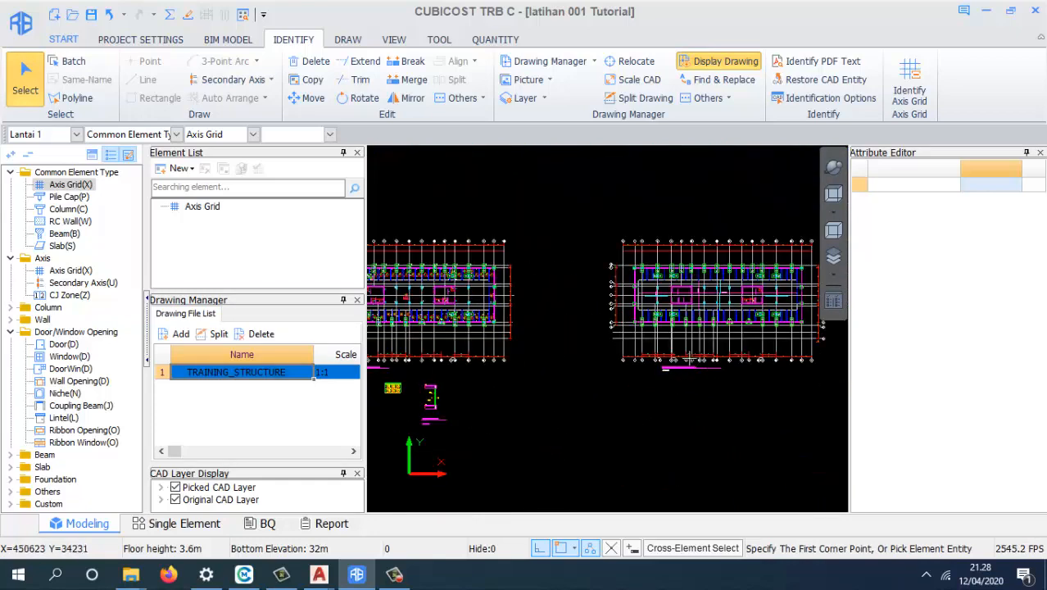
scroll(620, 399, "up", 1)
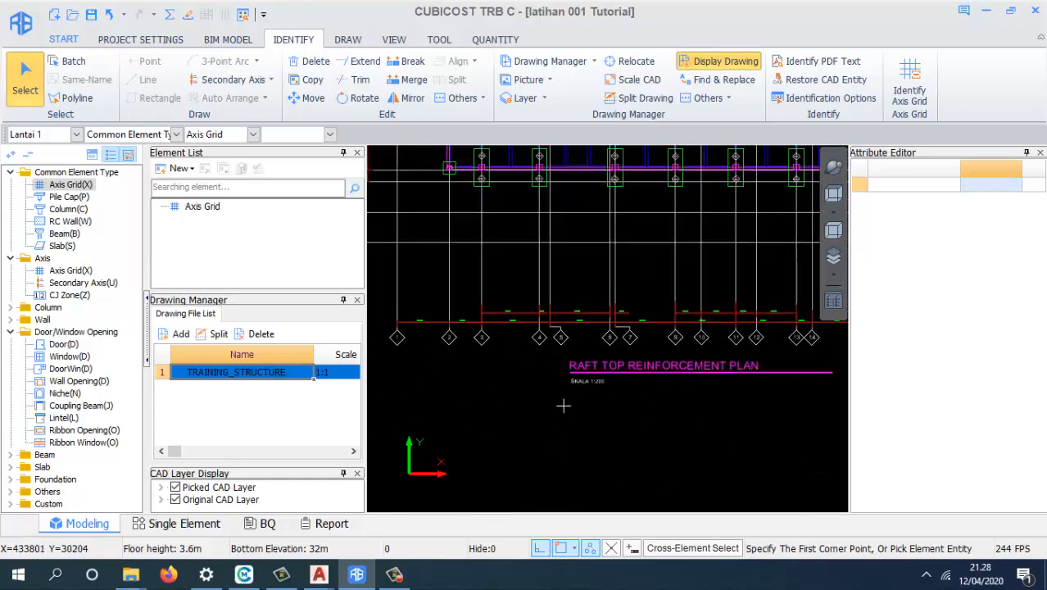
scroll(563, 405, "down", 3)
scroll(596, 386, "up", 4)
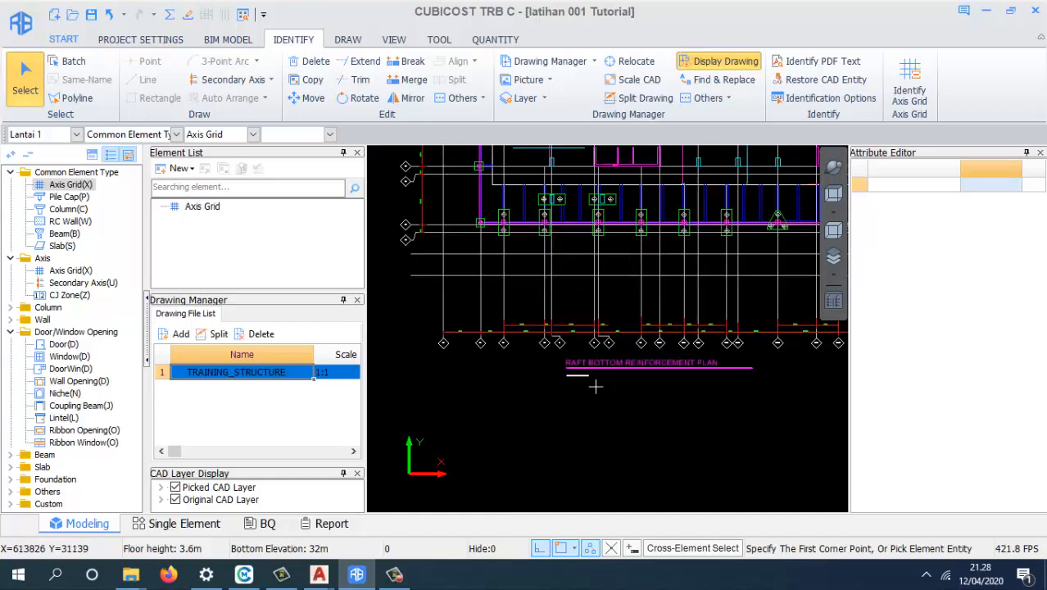
scroll(665, 372, "down", 5)
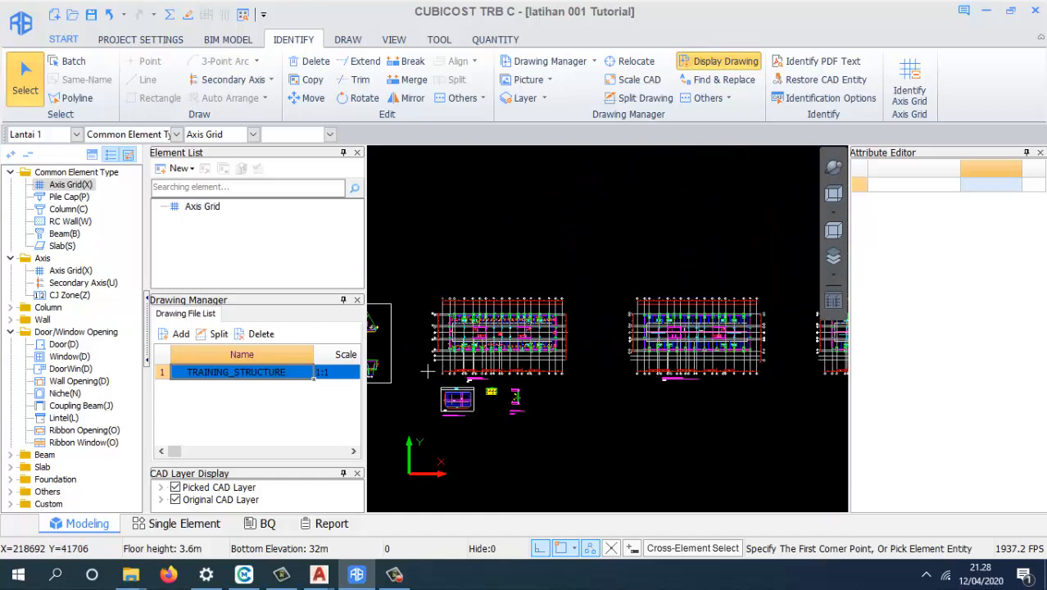
scroll(626, 290, "down", 2)
scroll(513, 307, "up", 1)
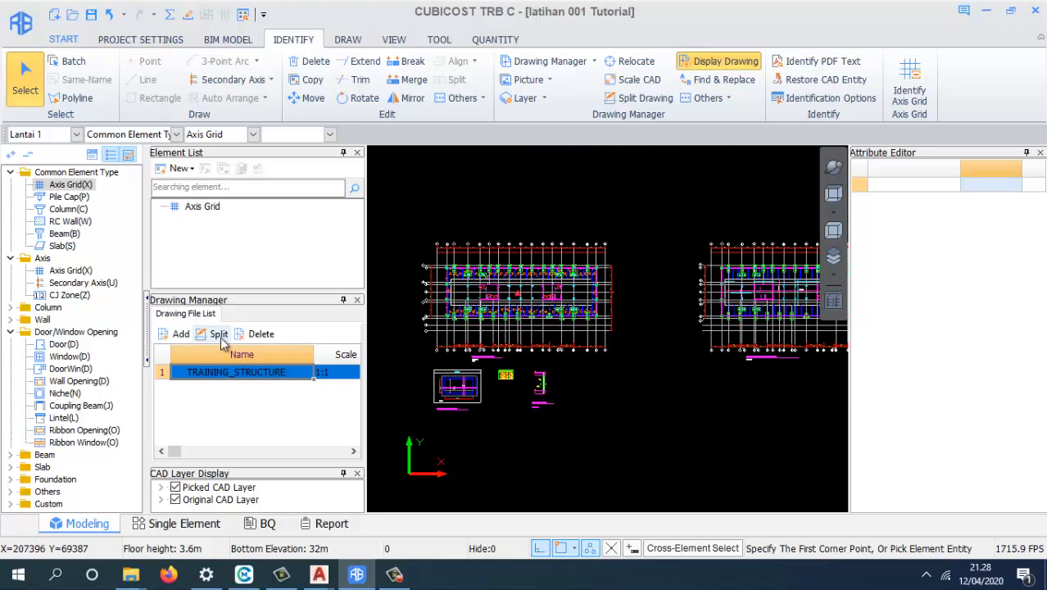
- Split the raft and tie beam plan with its title from the imported file, naming it RAFT & TIE BEAM PLAN from the drawing text
left_click(219, 338)
scroll(404, 266, "up", 1)
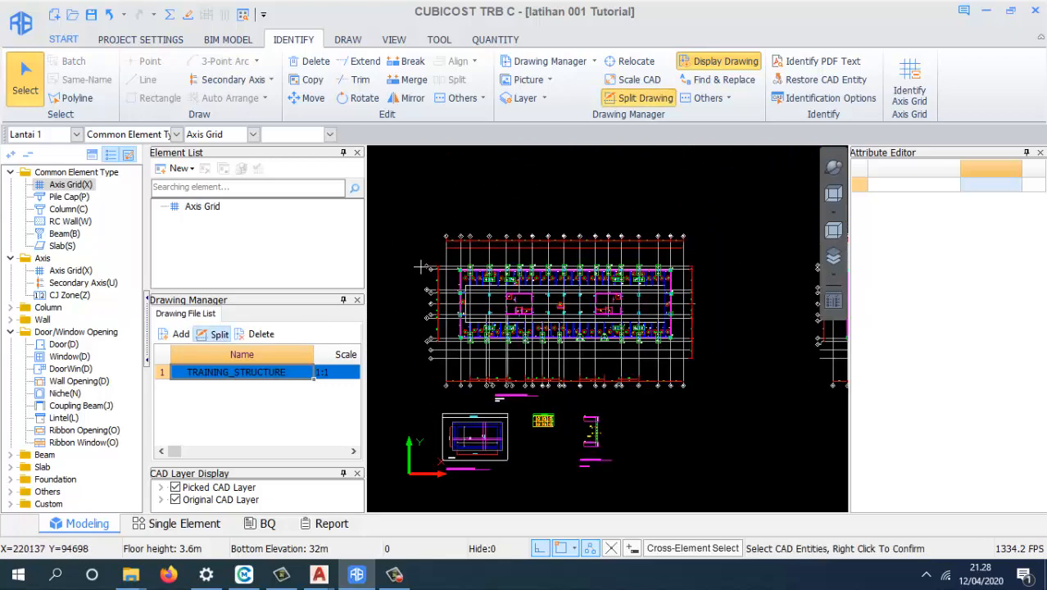
scroll(401, 238, "up", 1)
left_click_drag(397, 213, 732, 420)
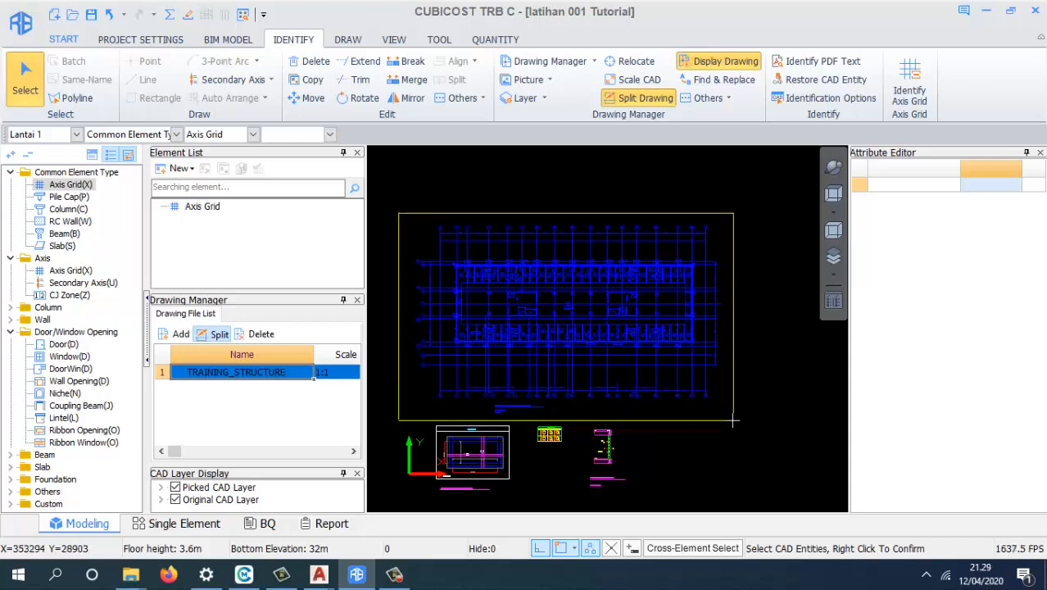
right_click(686, 204)
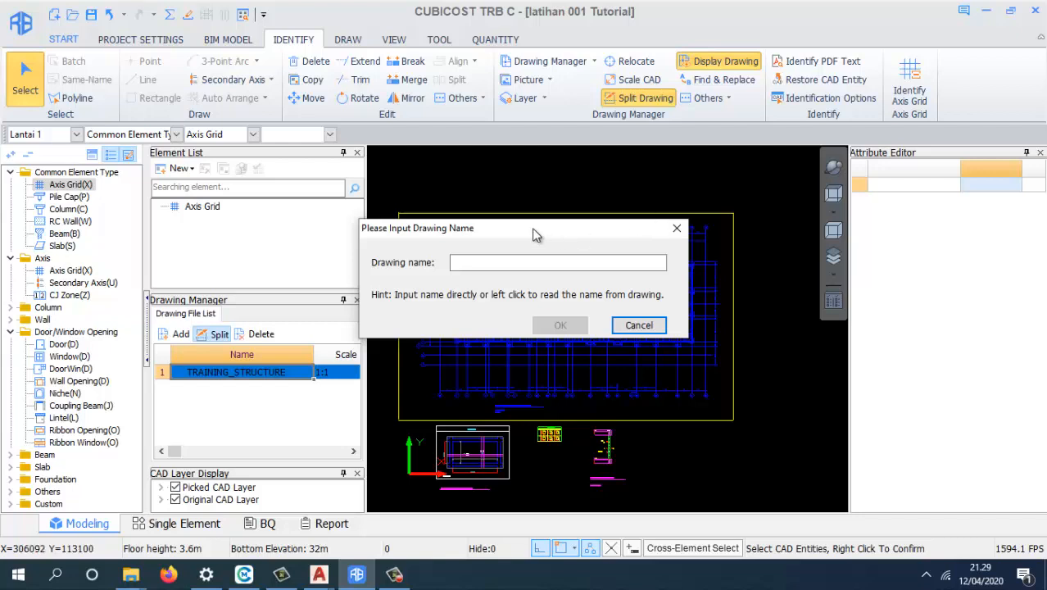
left_click(474, 262)
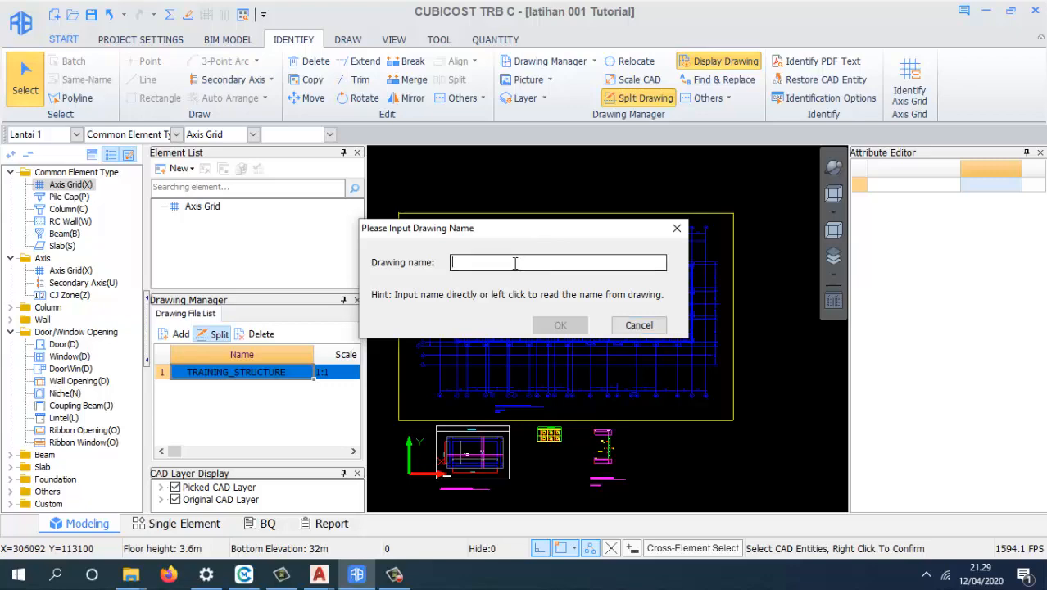
scroll(491, 418, "up", 2)
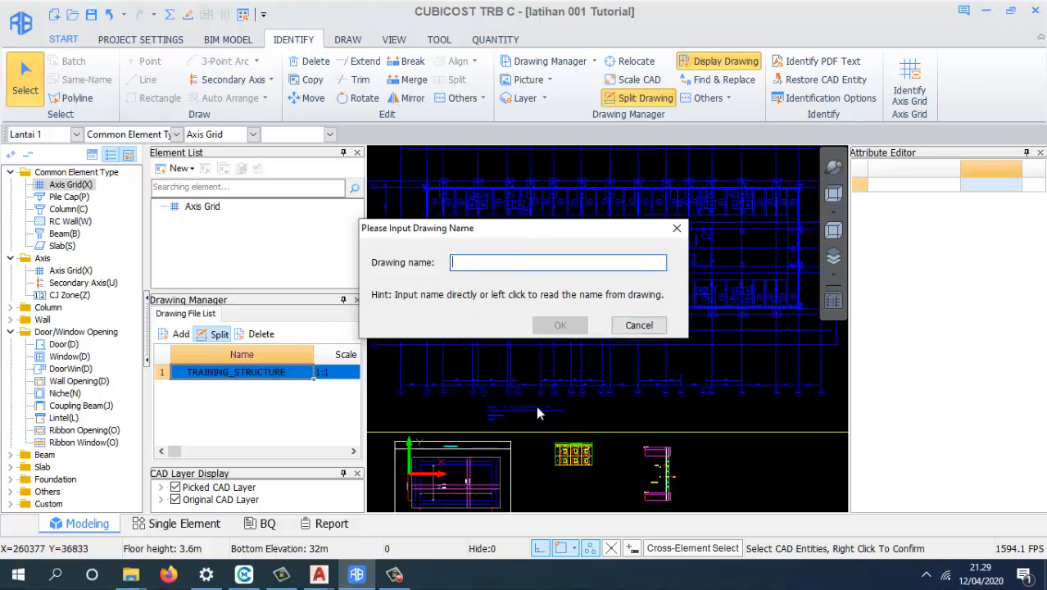
scroll(478, 426, "up", 2)
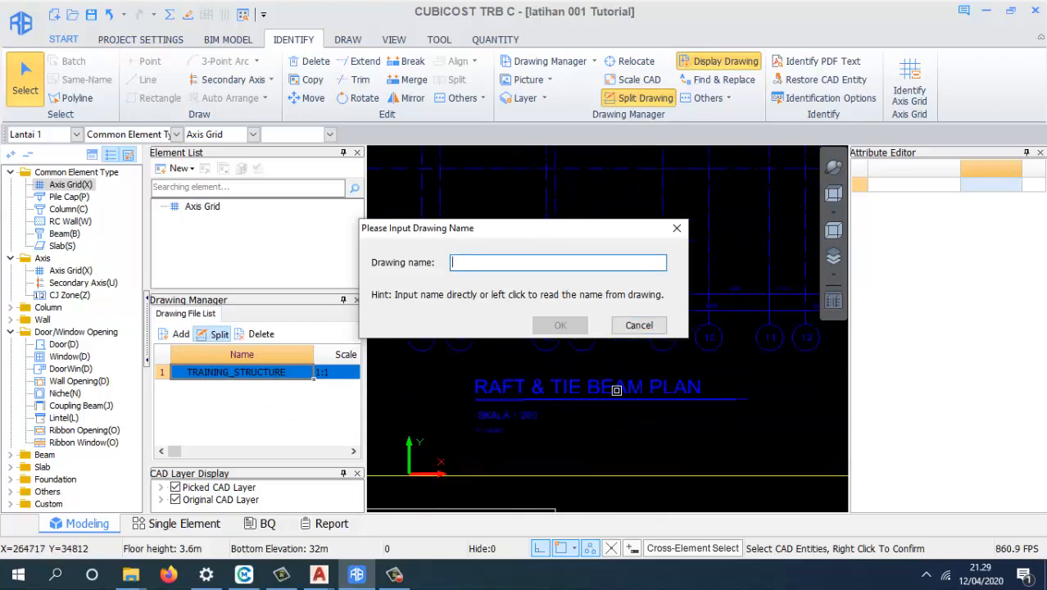
left_click(482, 385)
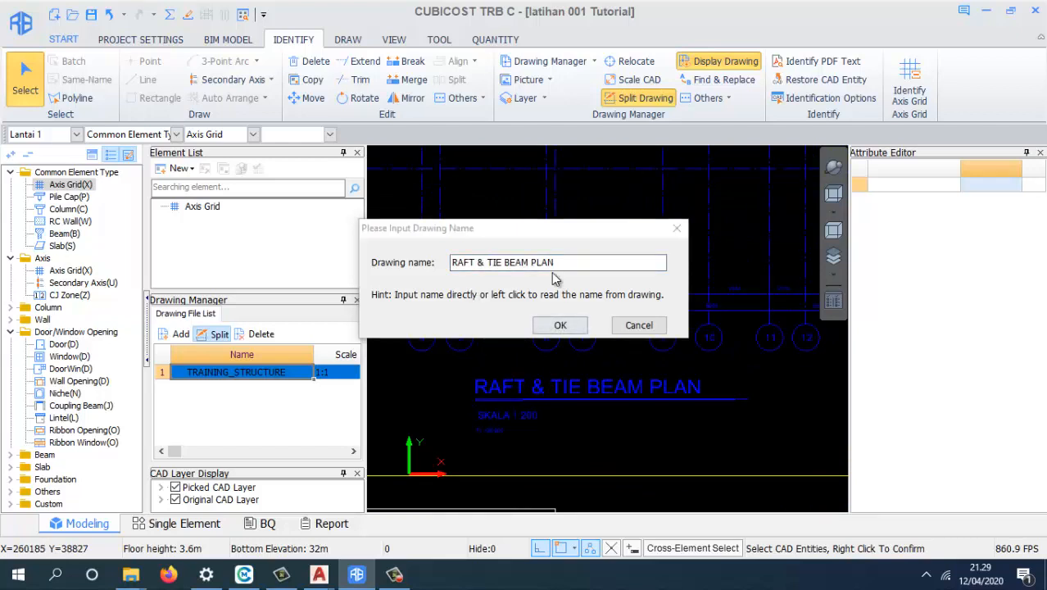
left_click(561, 326)
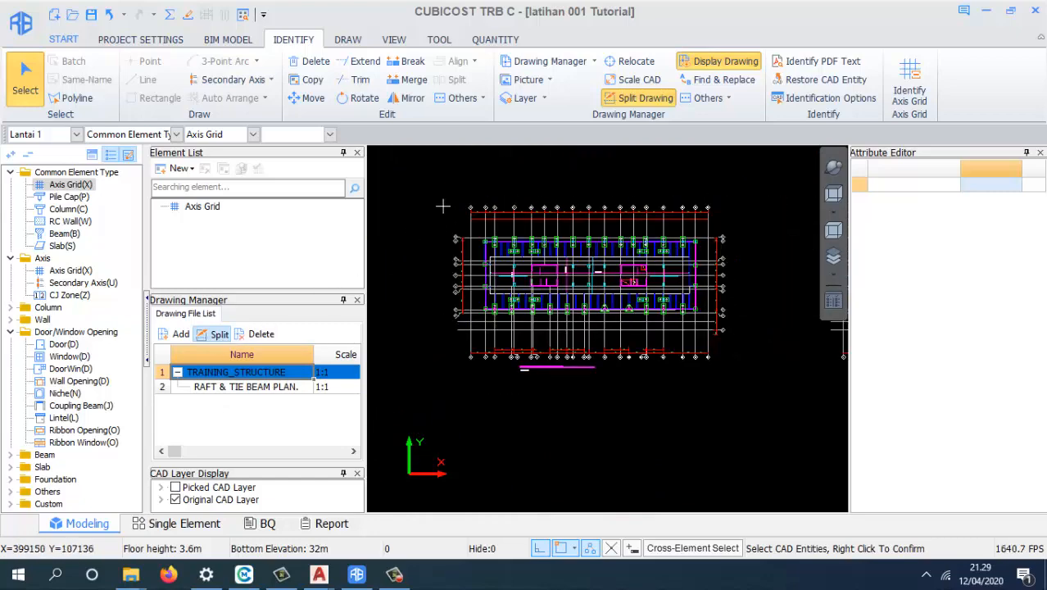
- Split the raft top reinforcement plan with its title from the imported file, naming it RAFT TOP REINFORCEMENT PLAN from the drawing text
mouse_move(445, 200)
left_mouse_down()
mouse_move(577, 359)
mouse_move(730, 391)
mouse_move(739, 380)
left_mouse_up()
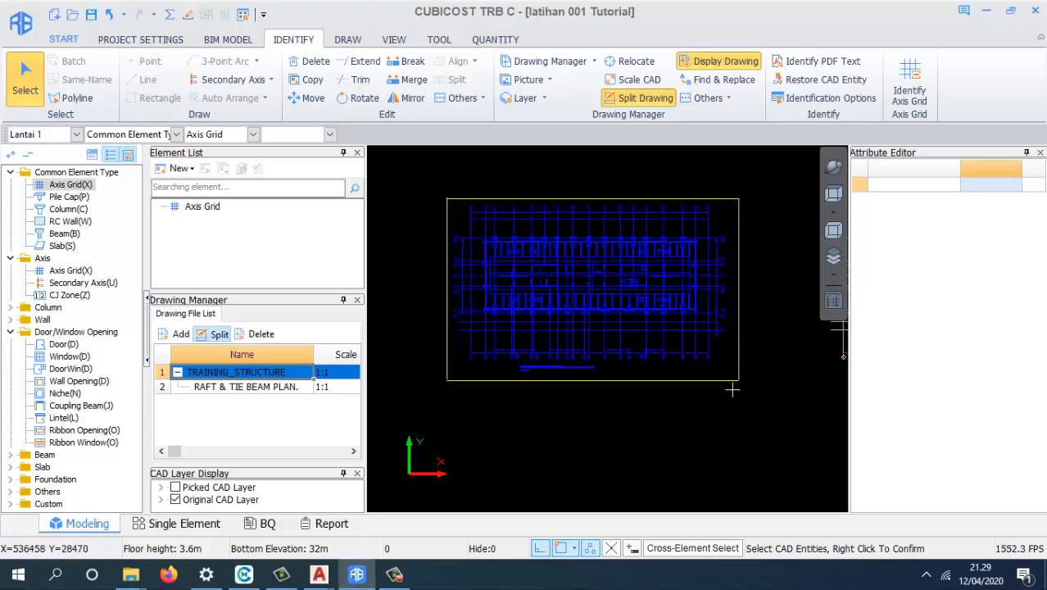
right_click(566, 396)
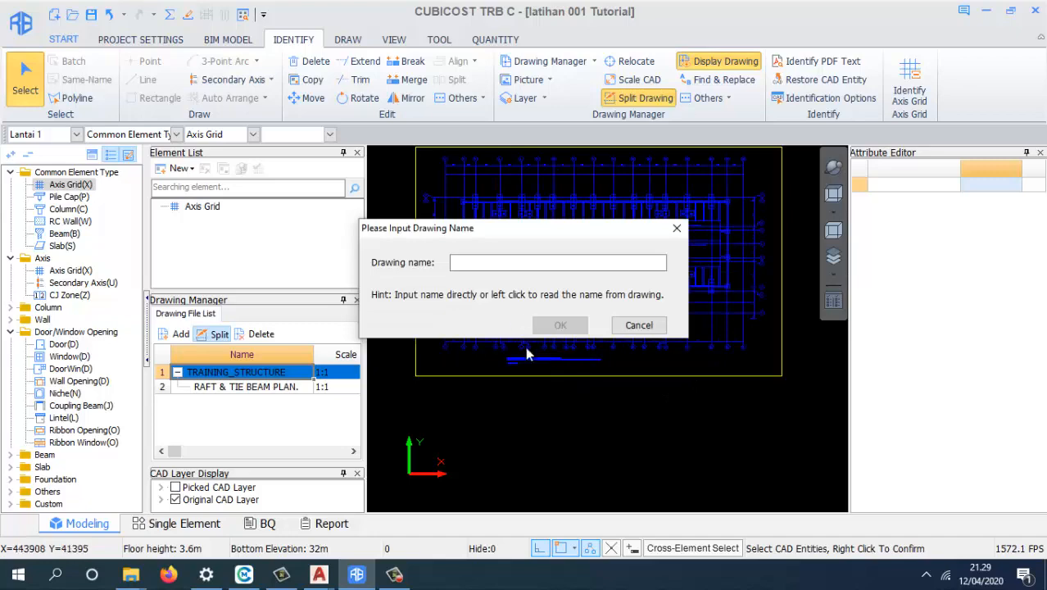
scroll(518, 361, "up", 3)
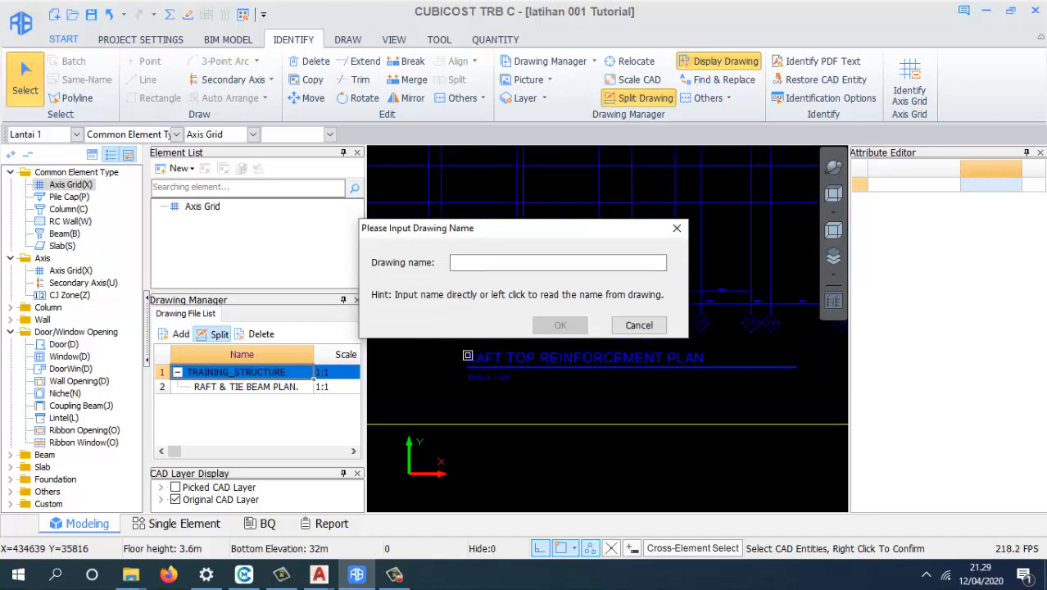
scroll(486, 357, "up", 1)
left_click(470, 358)
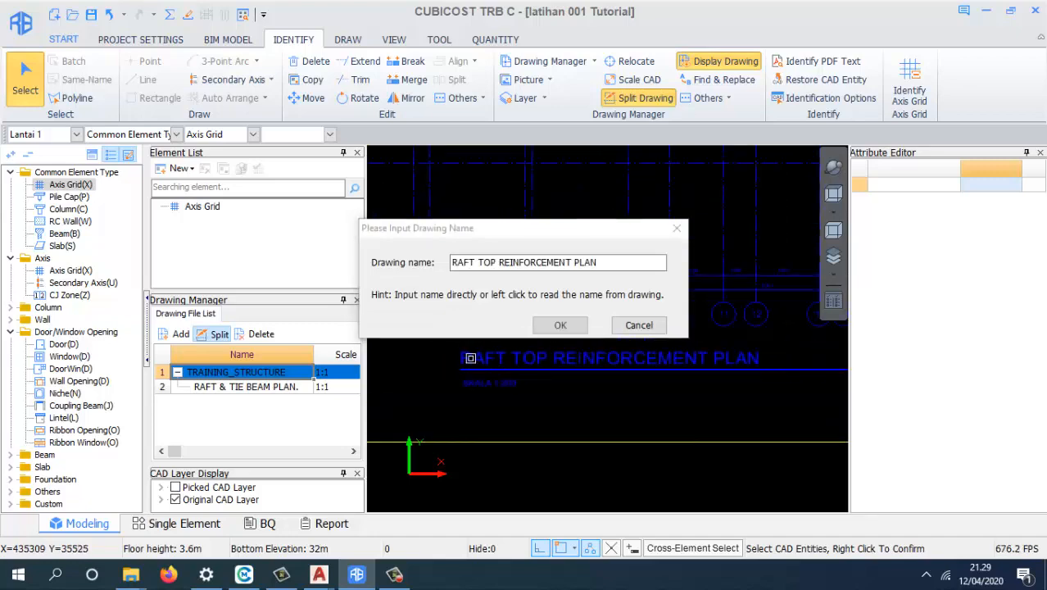
left_click(560, 325)
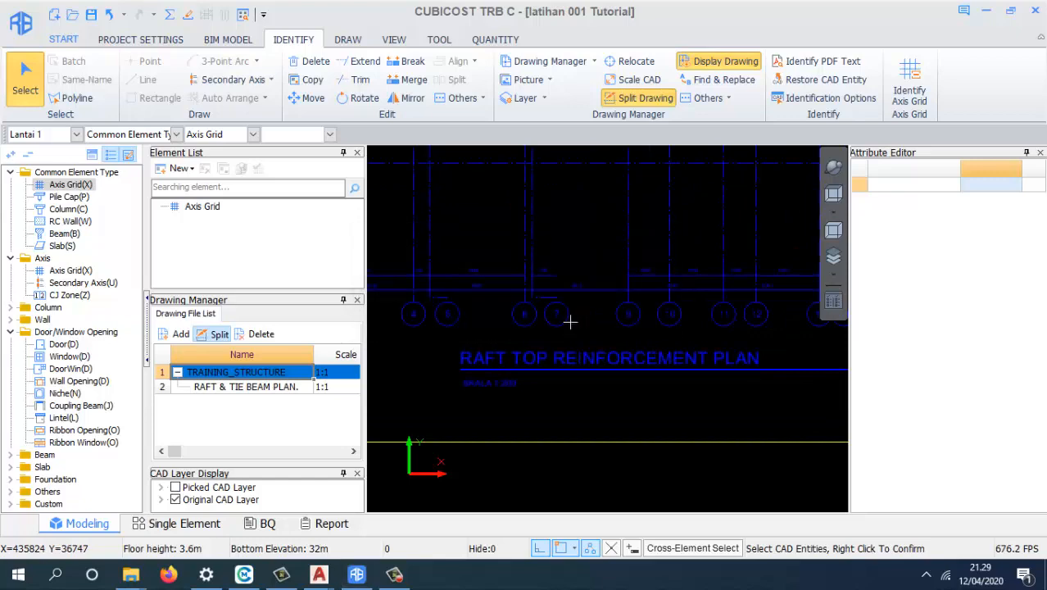
- Split the raft bottom reinforcement plan with its title from the imported file, naming it RAFT BOTTOM REINFORCEMENT PLAN from the drawing text
scroll(473, 395, "down", 5)
scroll(472, 391, "down", 3)
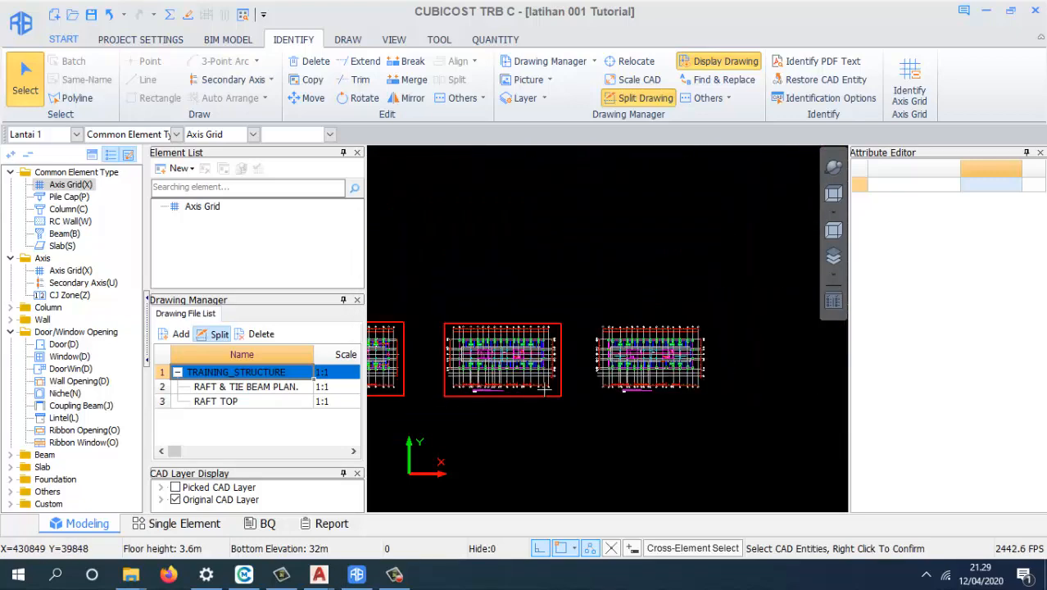
scroll(589, 382, "up", 6)
scroll(528, 336, "down", 2)
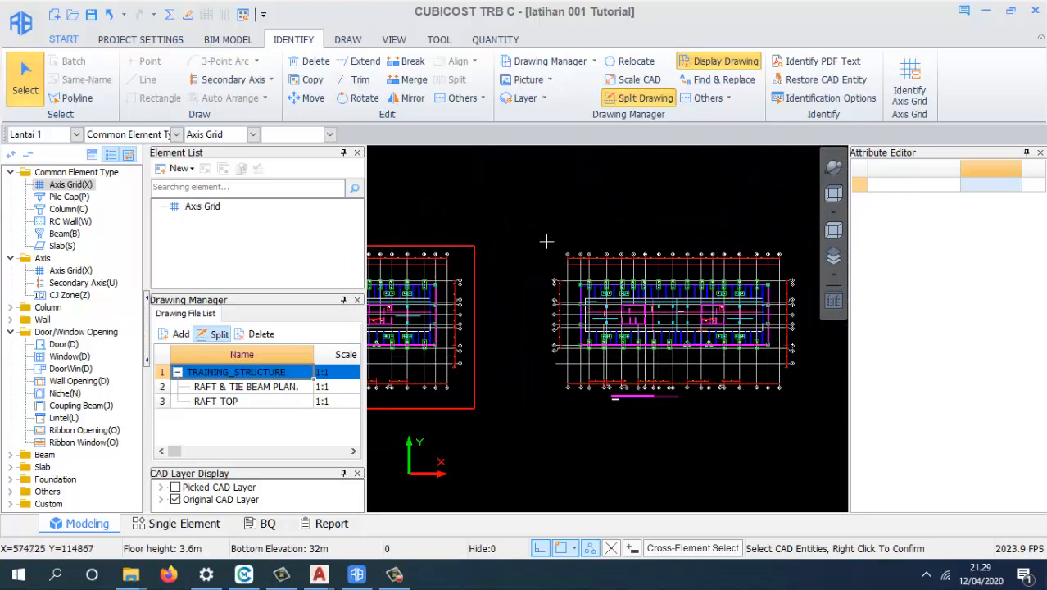
left_click_drag(547, 242, 799, 399)
scroll(810, 419, "up", 2)
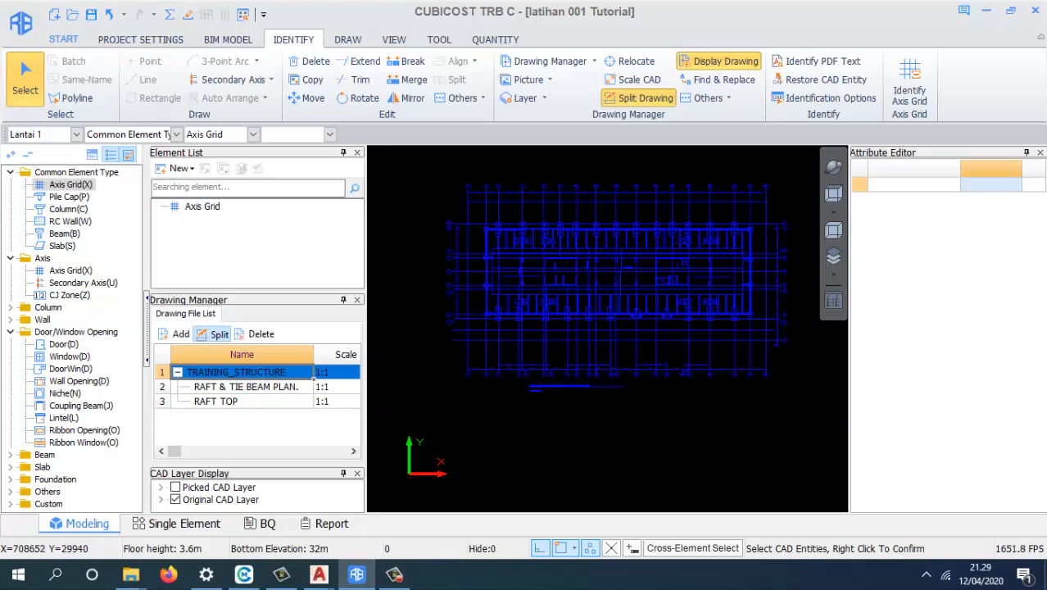
right_click(753, 423)
scroll(588, 405, "up", 3)
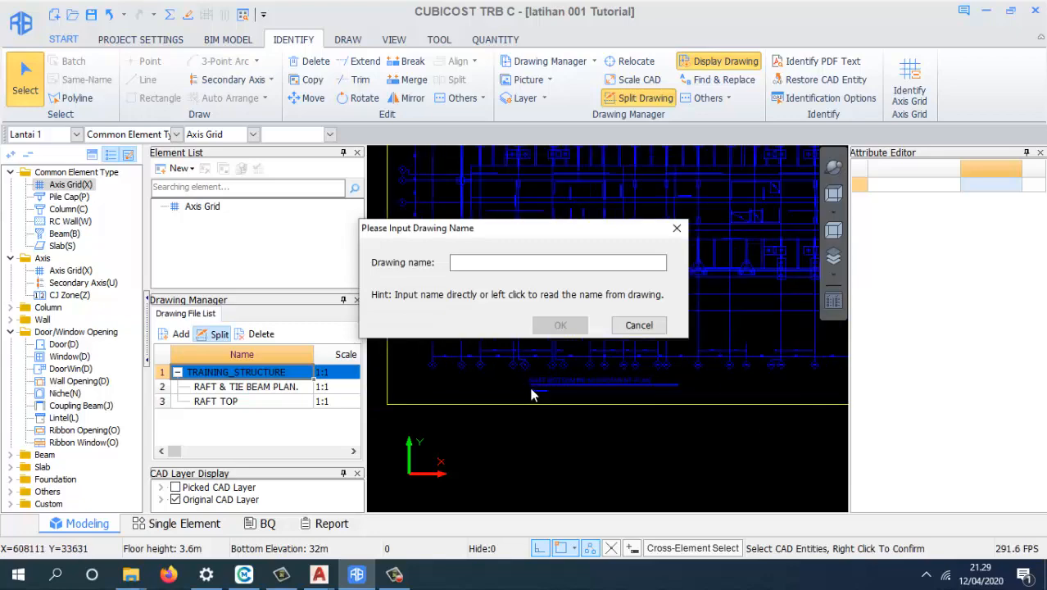
scroll(533, 395, "up", 4)
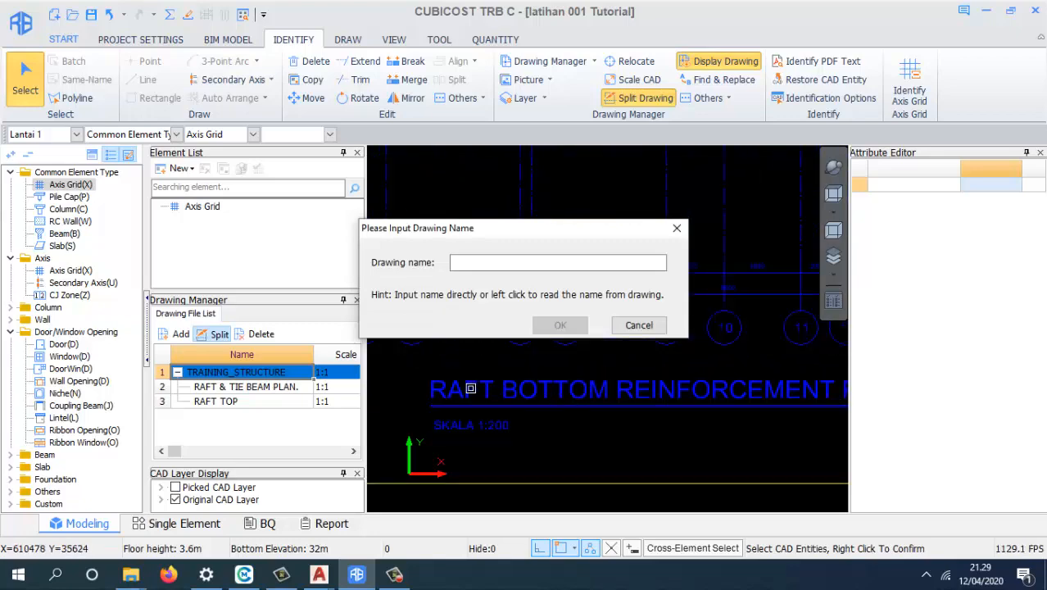
left_click(470, 389)
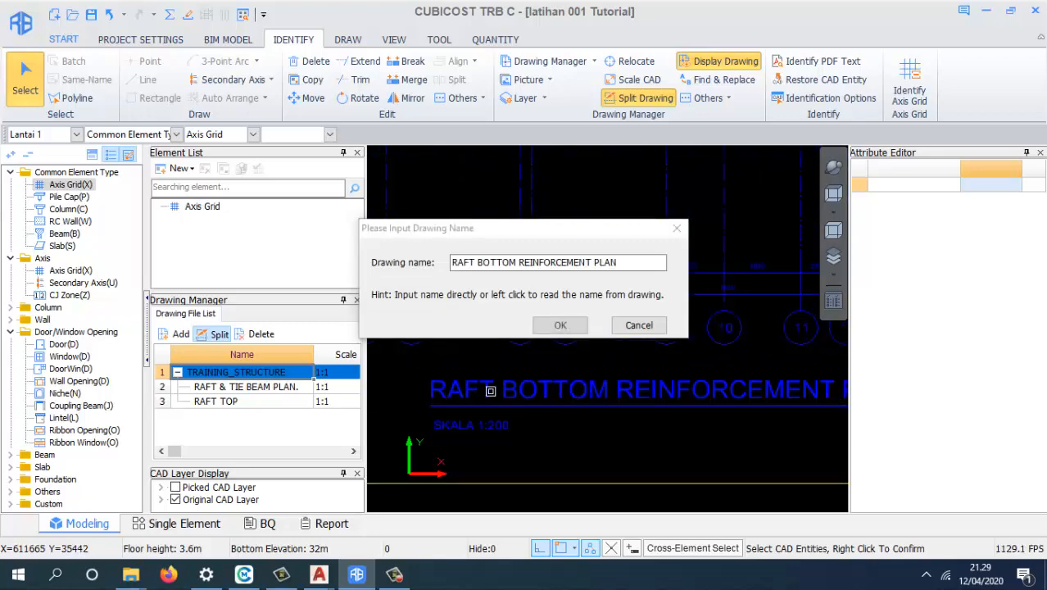
left_click(560, 326)
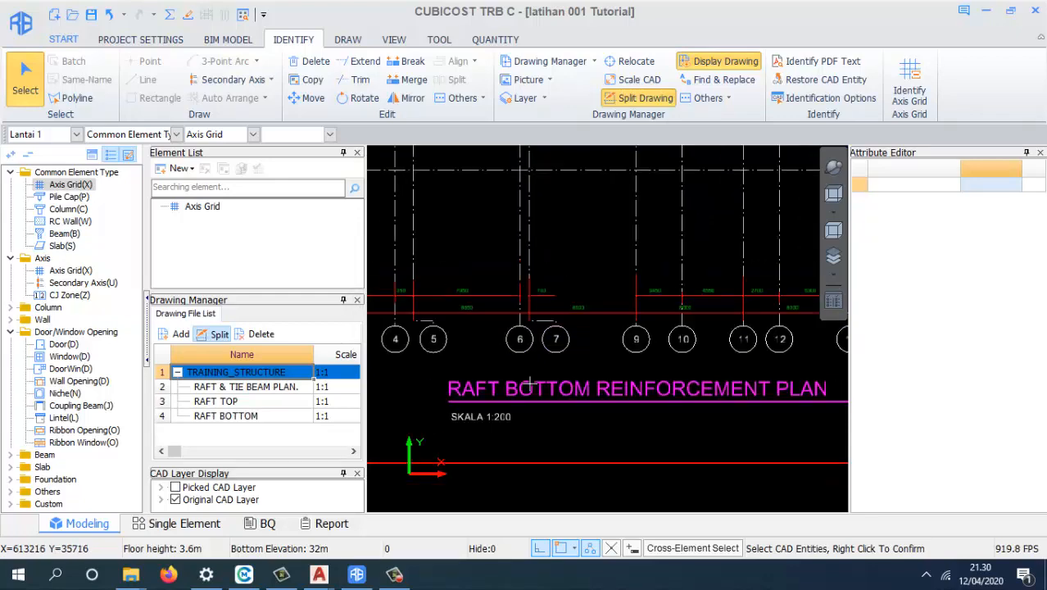
- Check the split areas, displaying the raft and tie beam, raft top and raft bottom drawings one after another
scroll(531, 385, "down", 10)
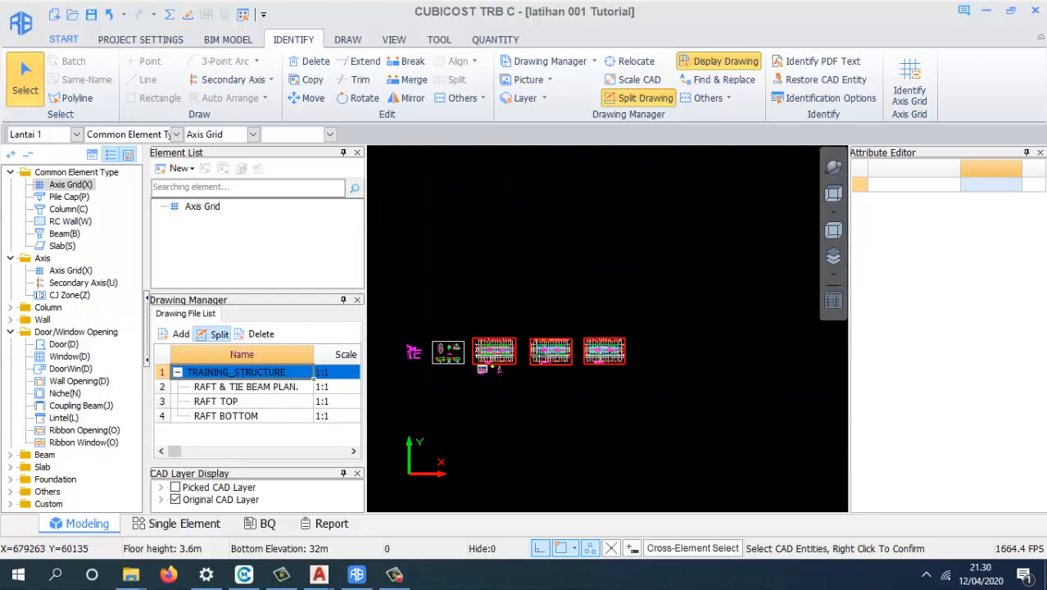
scroll(499, 356, "up", 5)
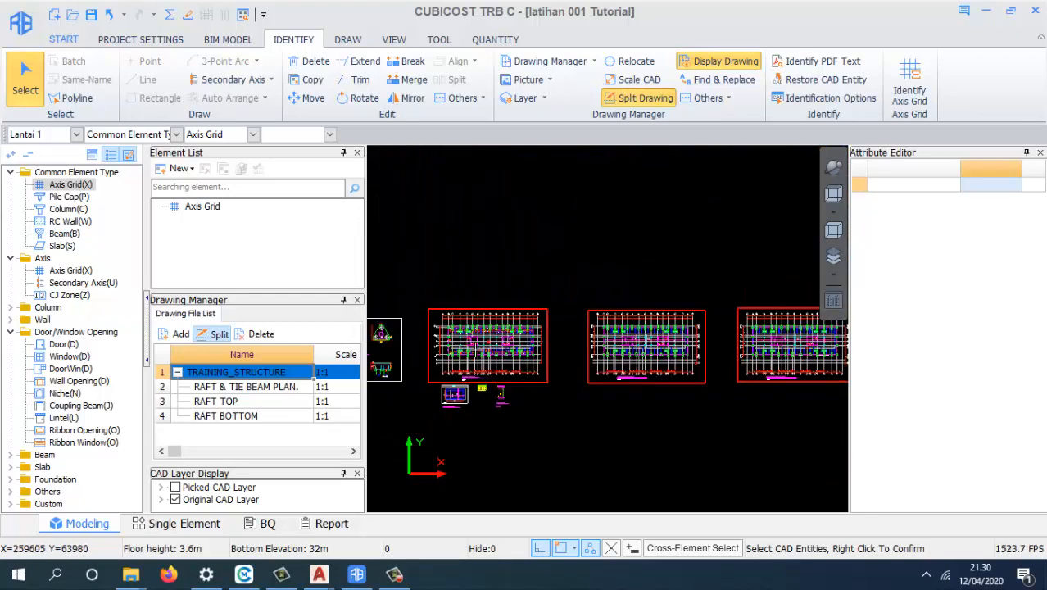
scroll(469, 375, "up", 2)
scroll(484, 382, "up", 3)
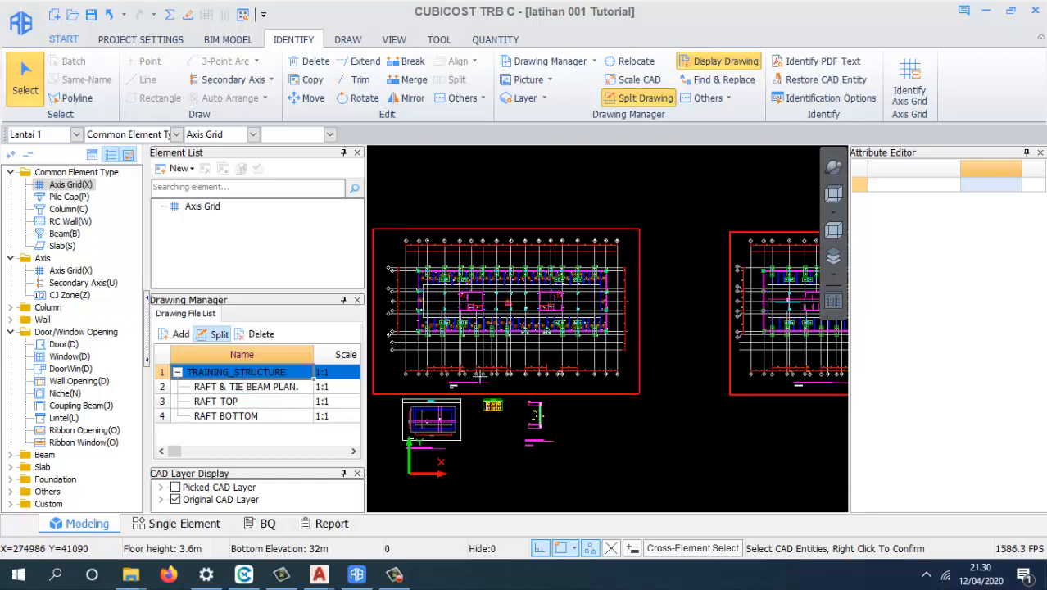
scroll(589, 288, "down", 3)
double_click(237, 389)
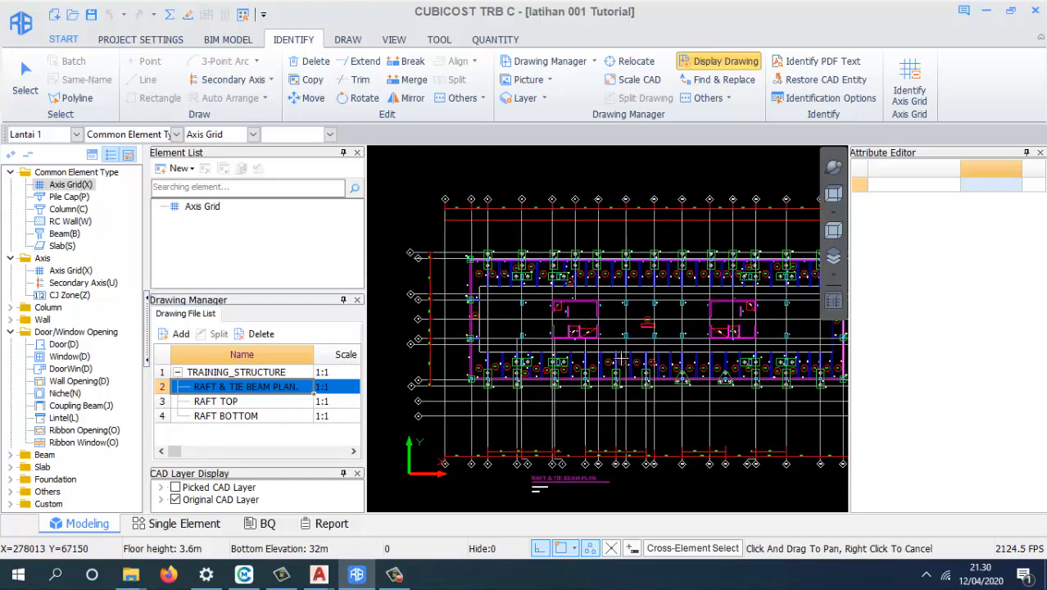
scroll(578, 344, "down", 5)
scroll(567, 375, "up", 4)
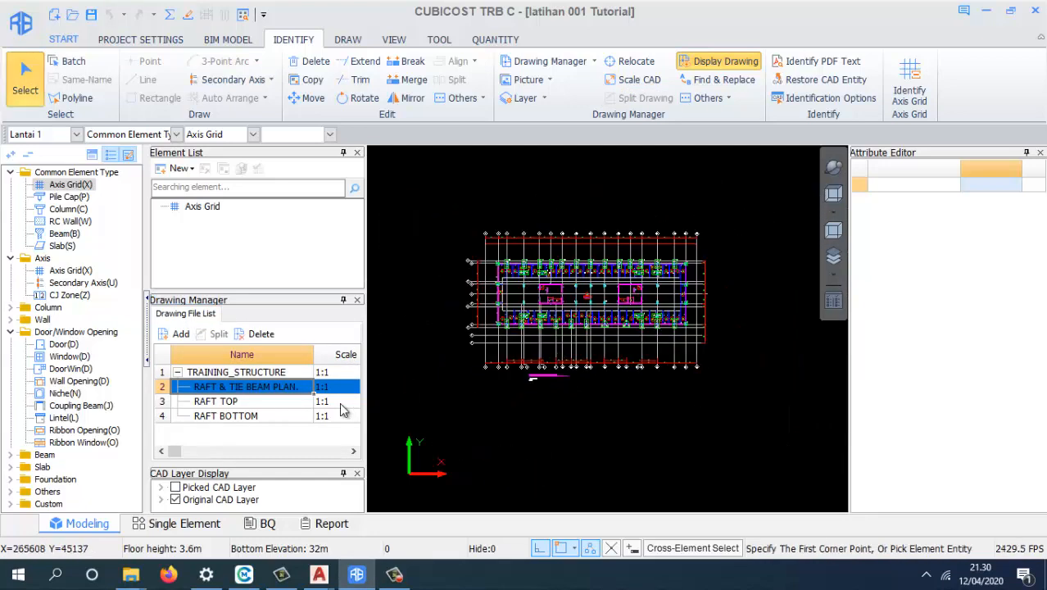
double_click(226, 405)
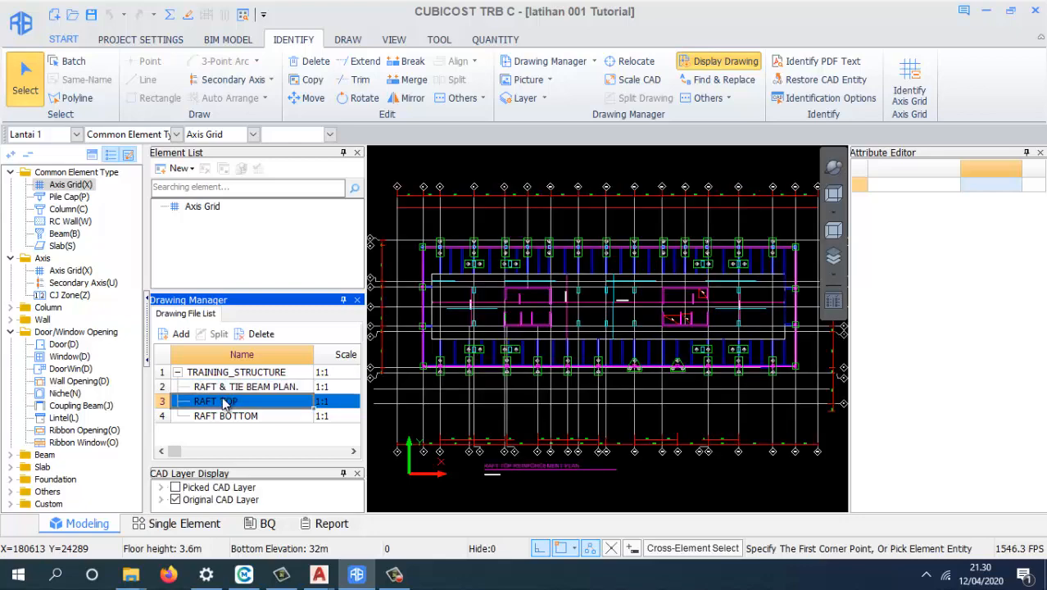
scroll(588, 342, "down", 2)
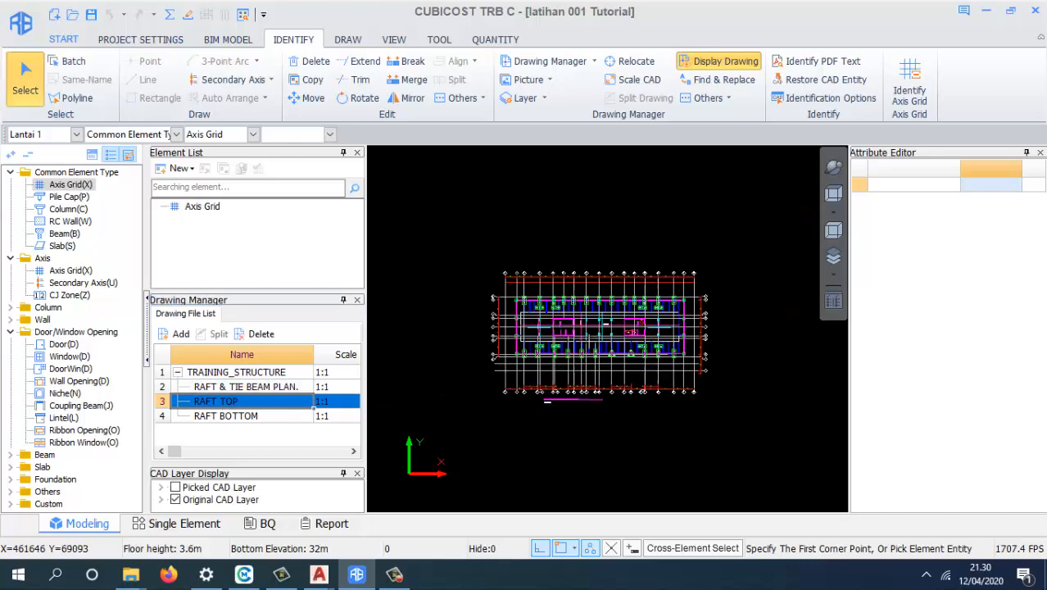
scroll(661, 337, "up", 5)
double_click(264, 416)
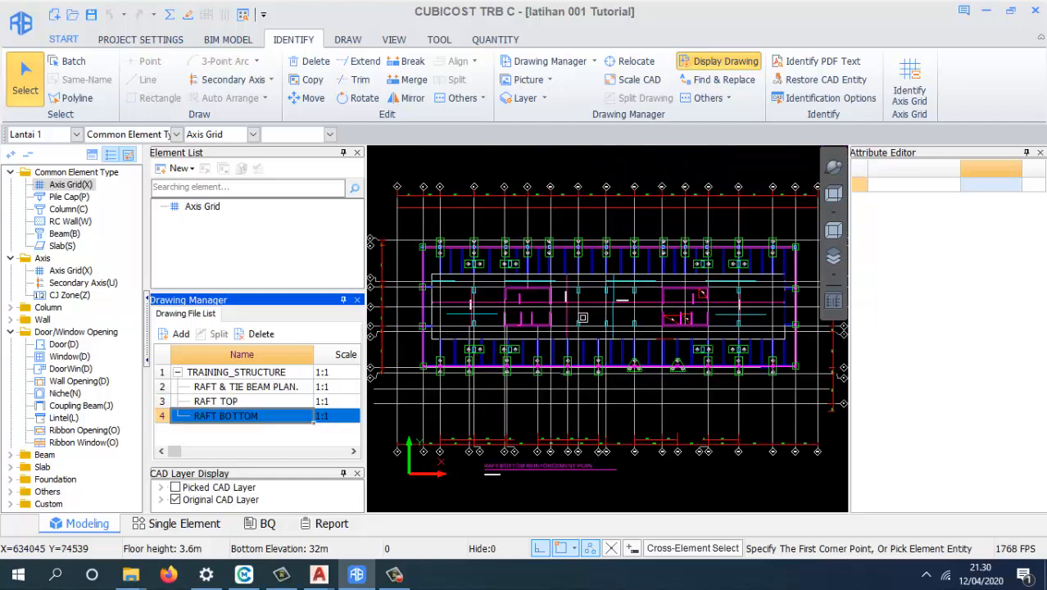
scroll(637, 338, "up", 2)
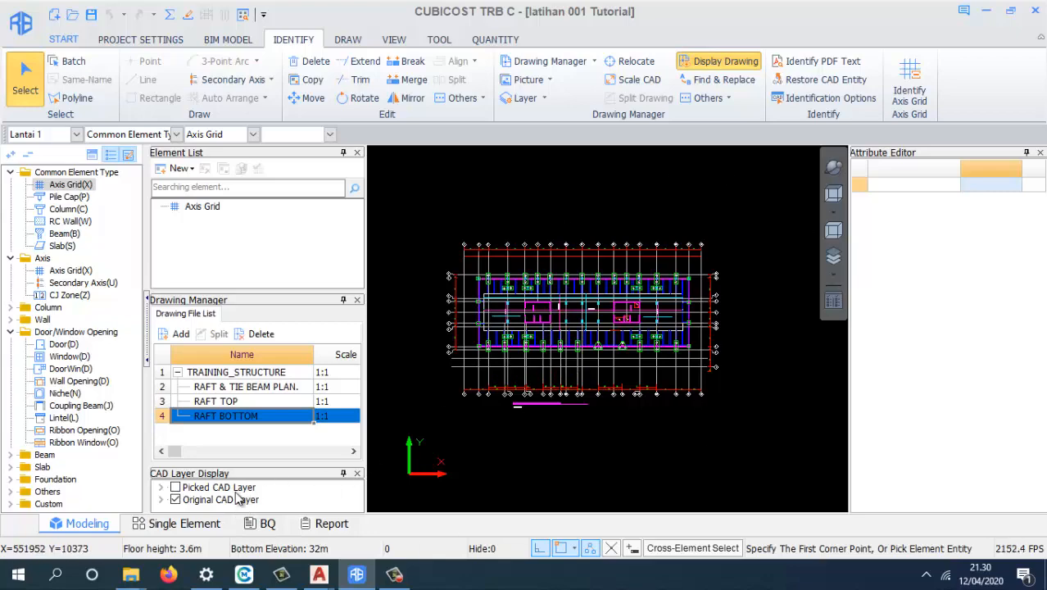
scroll(498, 366, "up", 1)
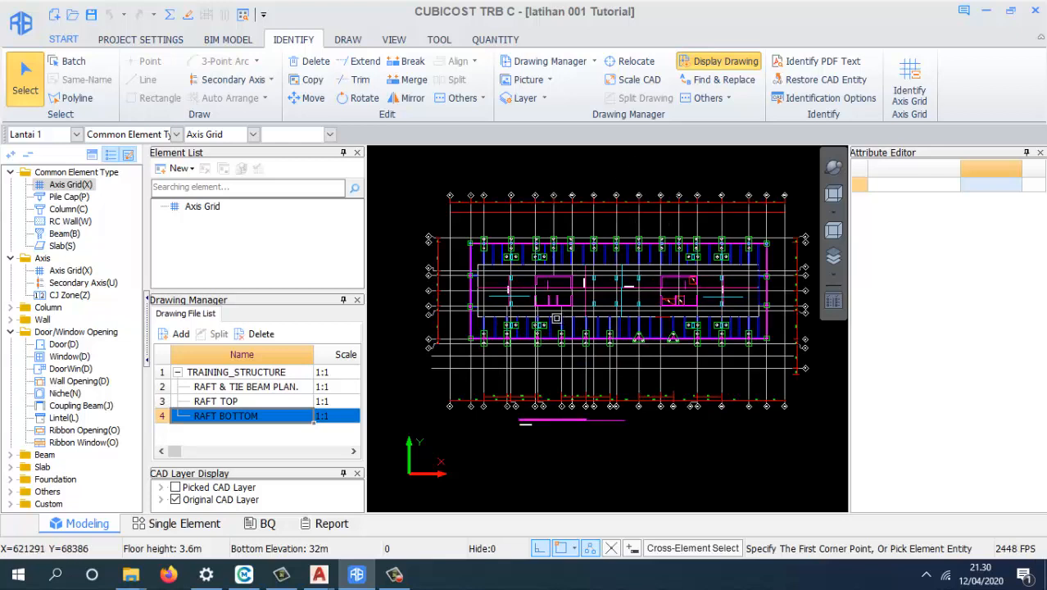
- Switch the working floor to Basement, keeping the common element type category
left_click(76, 134)
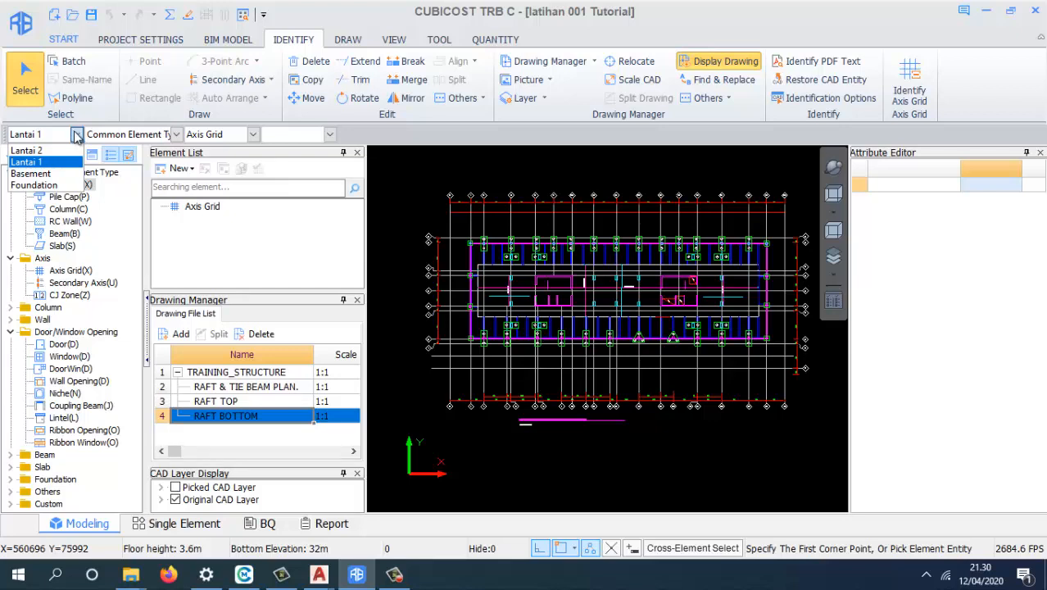
left_click(56, 174)
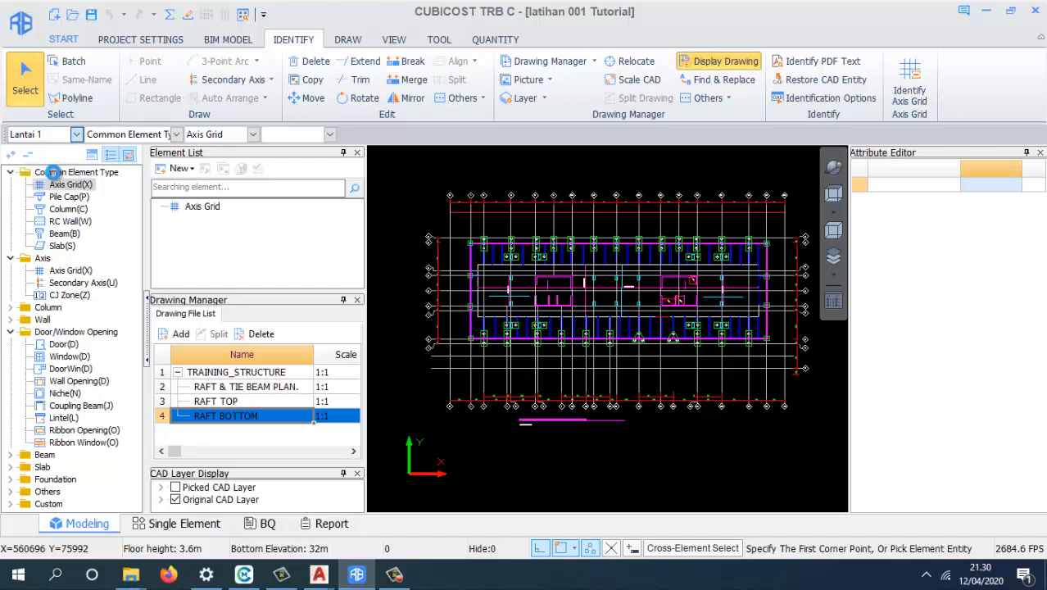
left_click(176, 135)
left_click(178, 137)
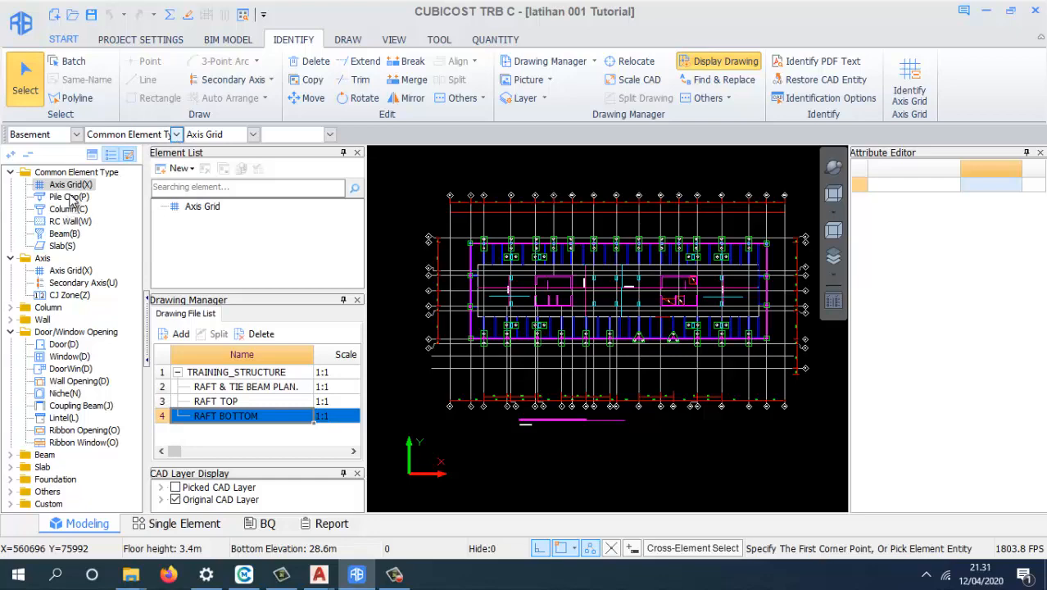
- Switch the element type to Pile Cap, leave its definition view and inspect the drawing on the Basement floor
left_click(69, 196)
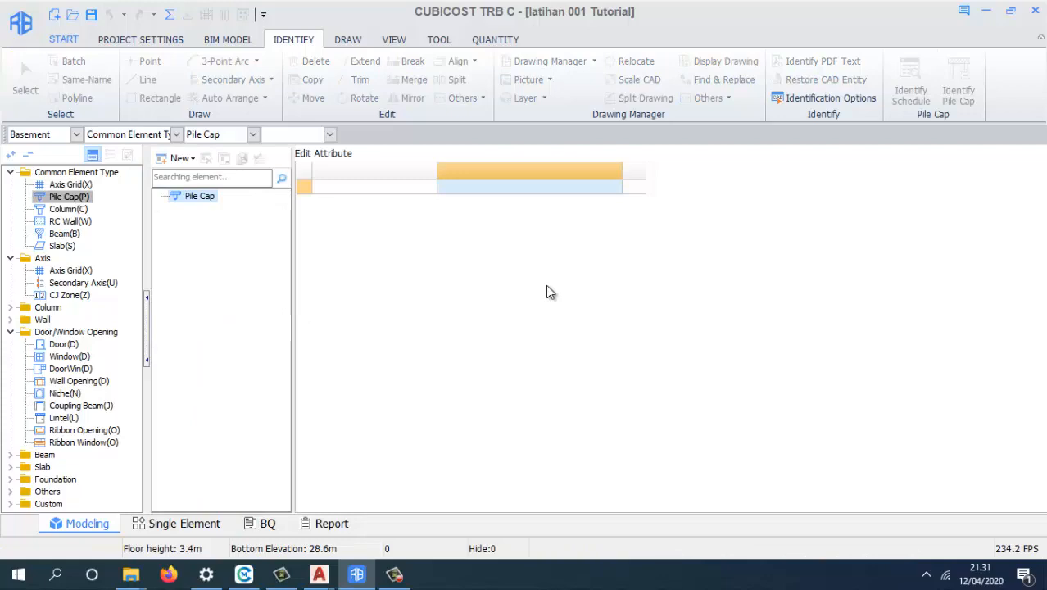
left_click(95, 155)
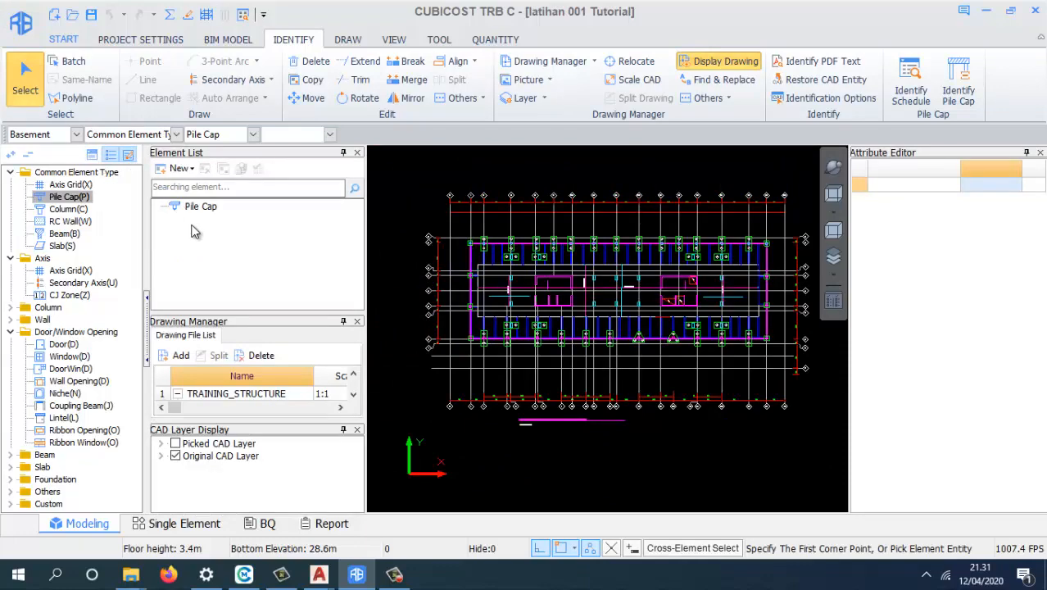
scroll(560, 424, "up", 4)
scroll(579, 431, "down", 5)
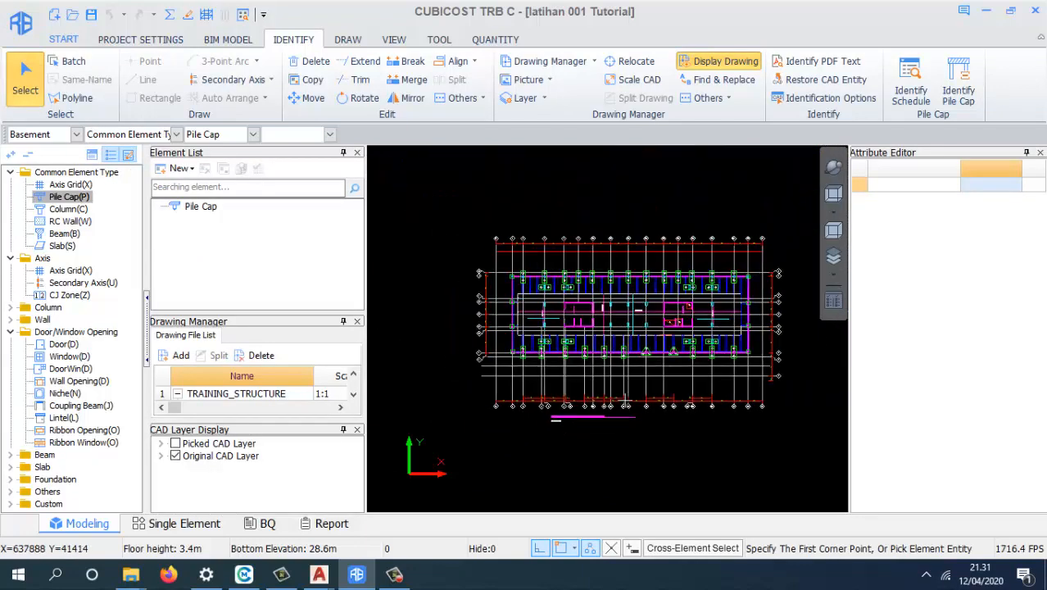
scroll(645, 386, "up", 1)
scroll(568, 382, "up", 2)
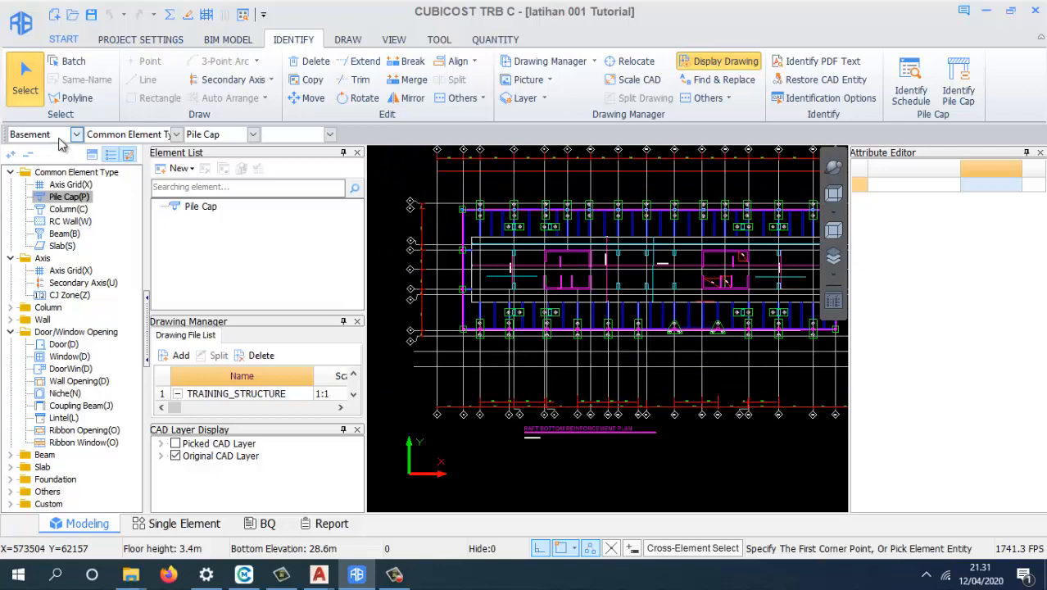
- Enlarge the drawing file list to show all split plans and display the RAFT & TIE BEAM PLAN drawing
left_click_drag(261, 418, 263, 462)
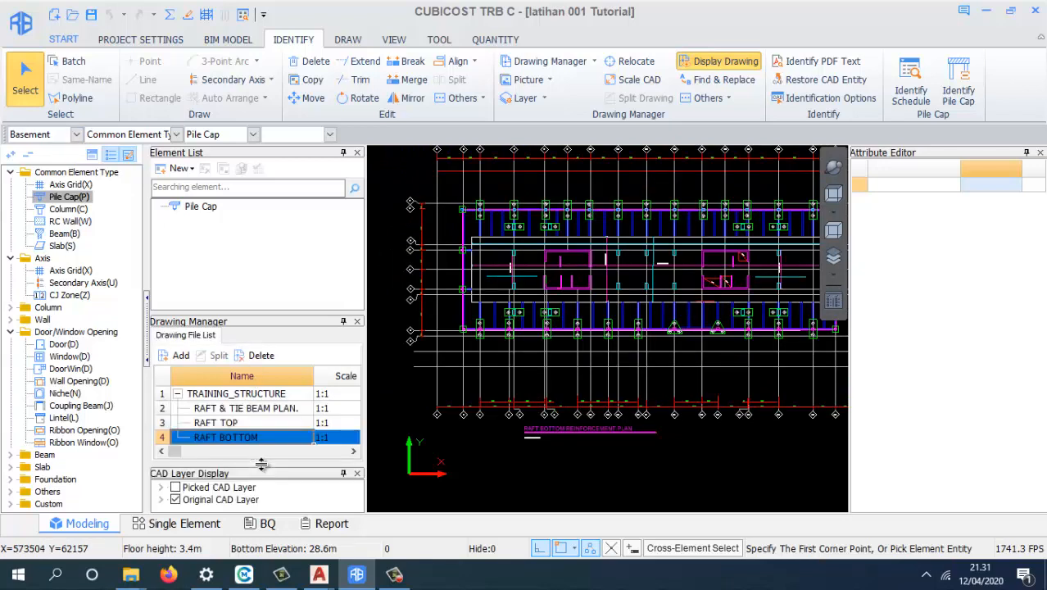
double_click(244, 410)
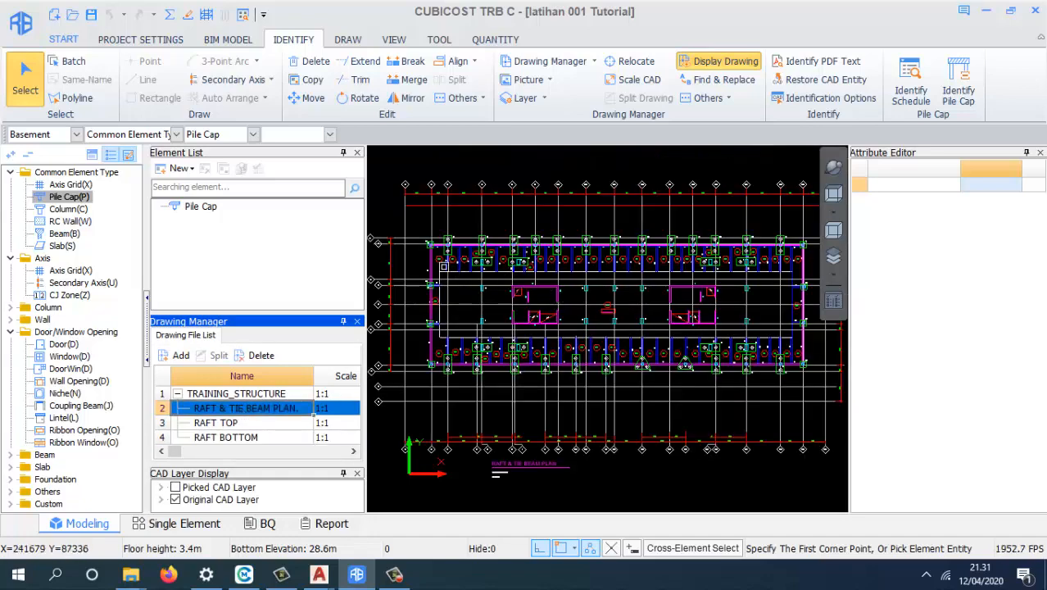
scroll(557, 356, "down", 1)
scroll(497, 302, "up", 5)
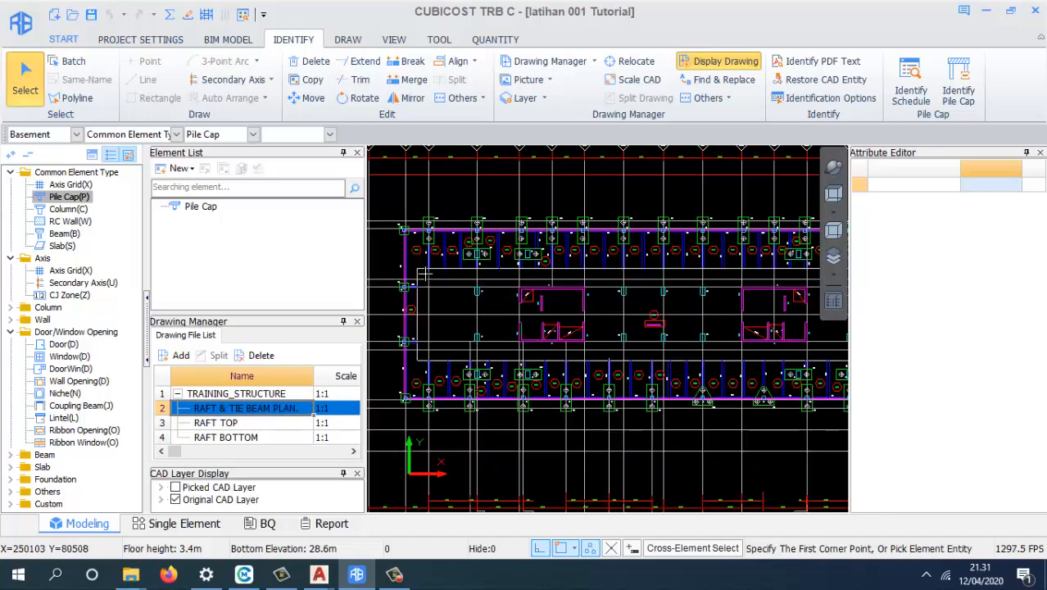
scroll(395, 242, "up", 3)
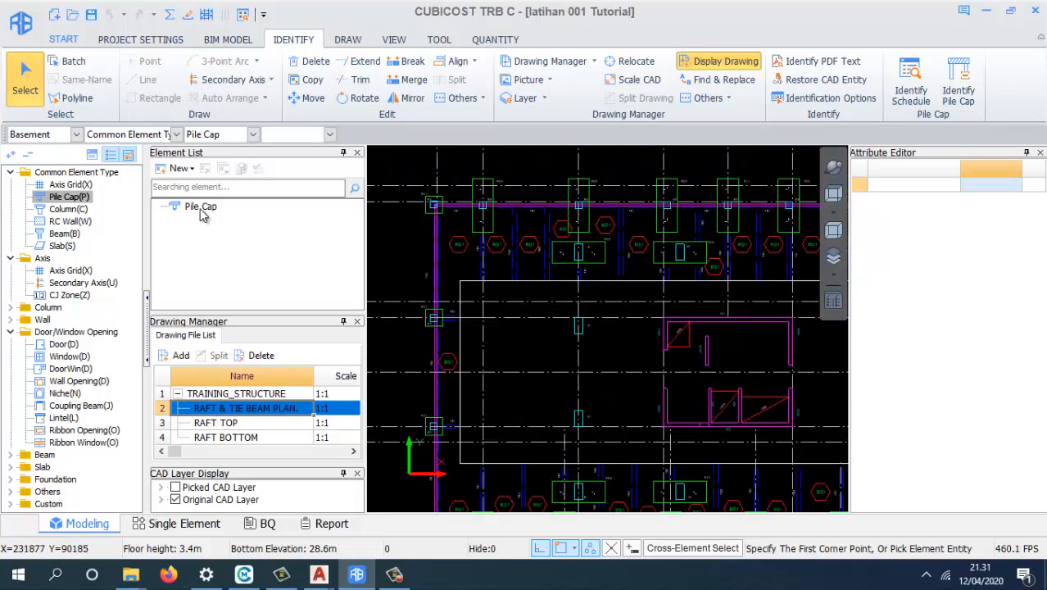
- Set the element type back to Axis Grid and leave its definition view for the drawing view
left_click(72, 186)
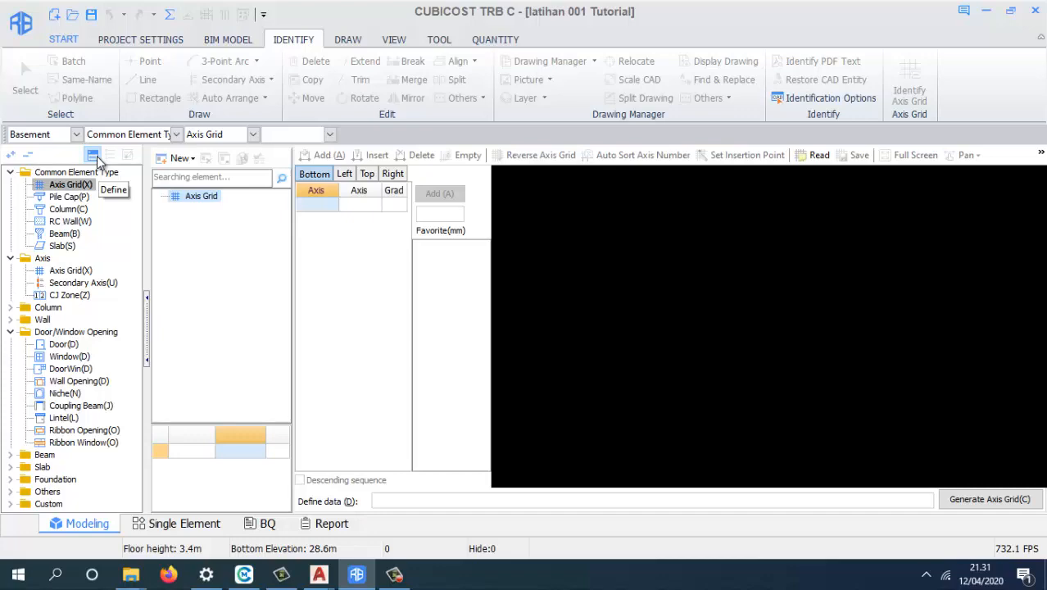
left_click(93, 156)
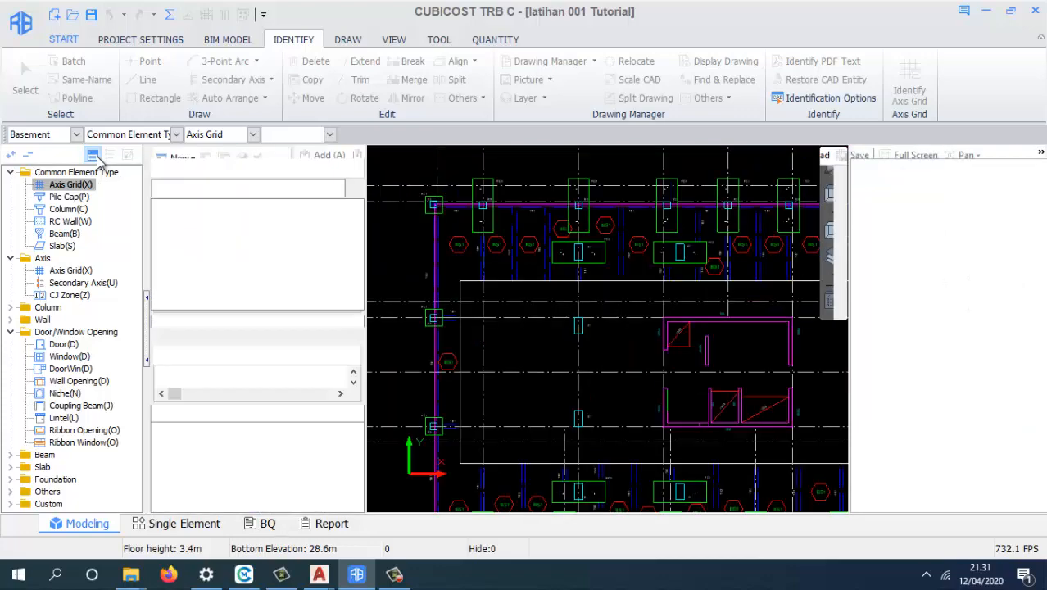
- Return to the Axis Grid element type and examine the grid lines and numbered axis labels on the plan
left_click(69, 197)
left_click(59, 185)
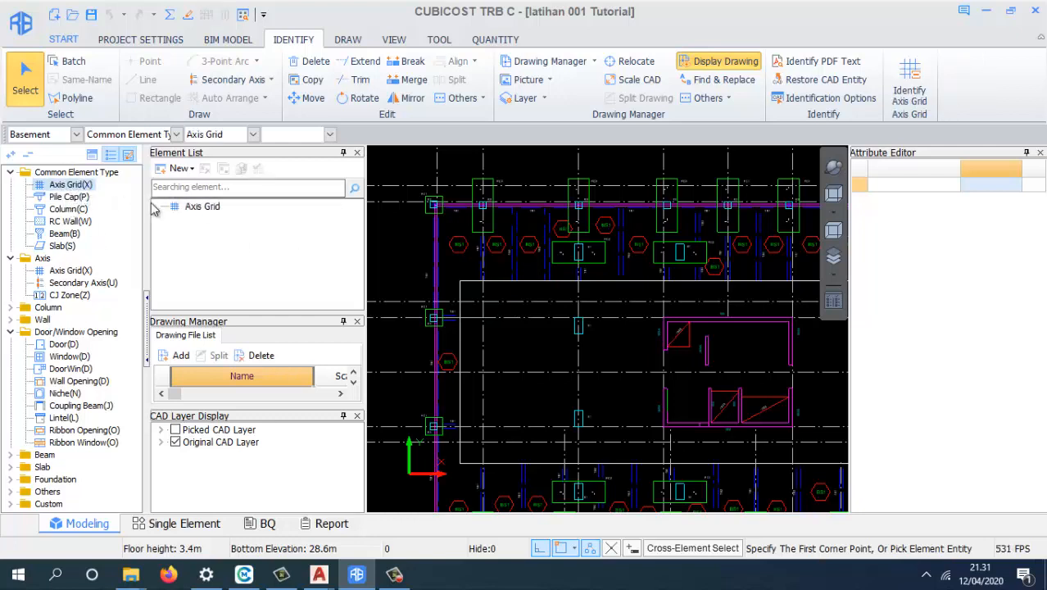
scroll(507, 320, "down", 2)
middle_click_drag(506, 320, 529, 340)
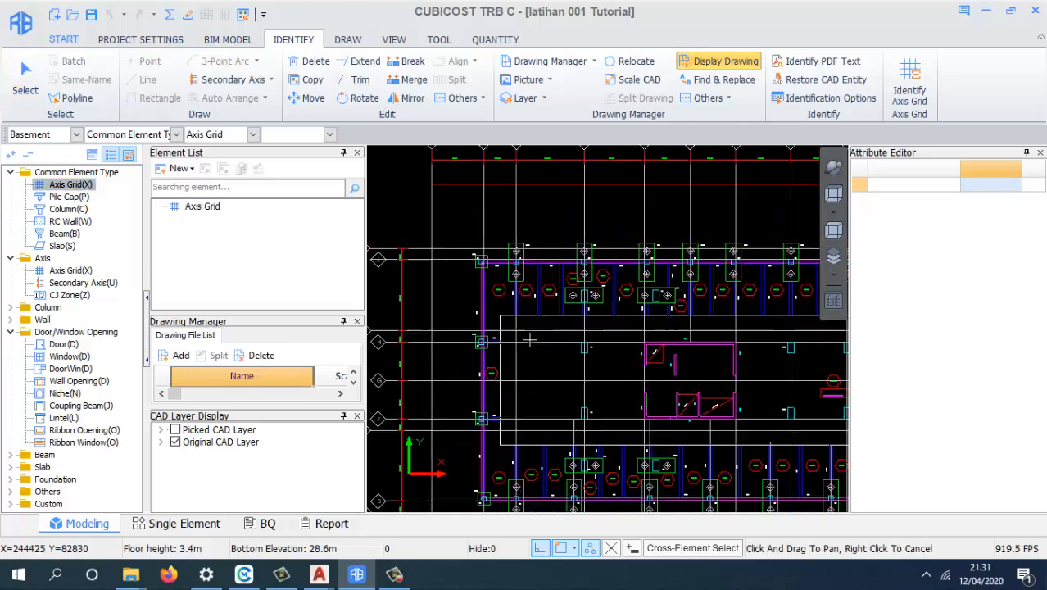
scroll(529, 340, "down", 2)
scroll(518, 232, "up", 5)
scroll(505, 215, "down", 1)
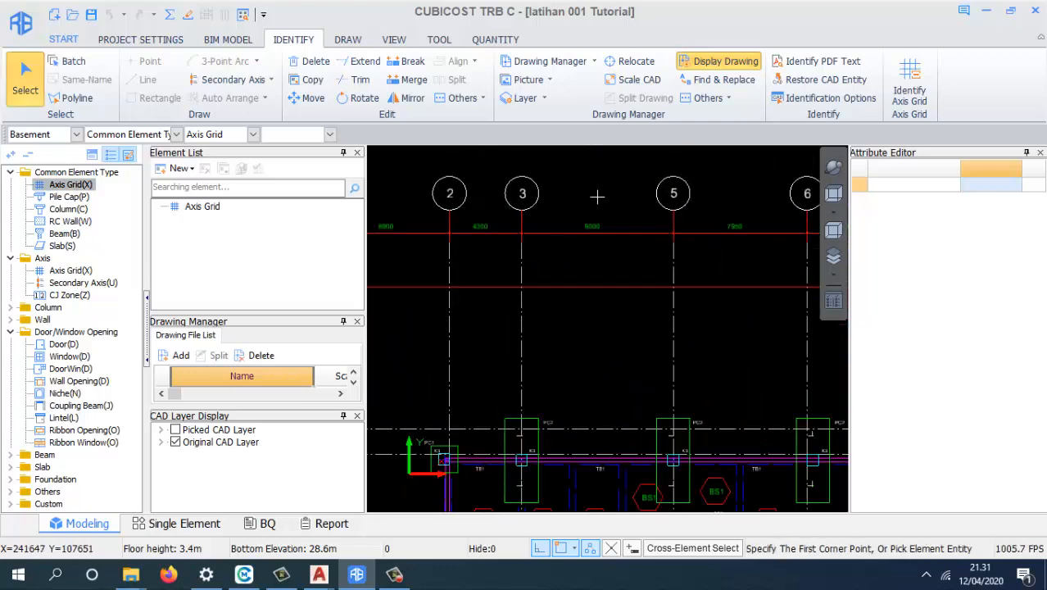
scroll(508, 210, "down", 2)
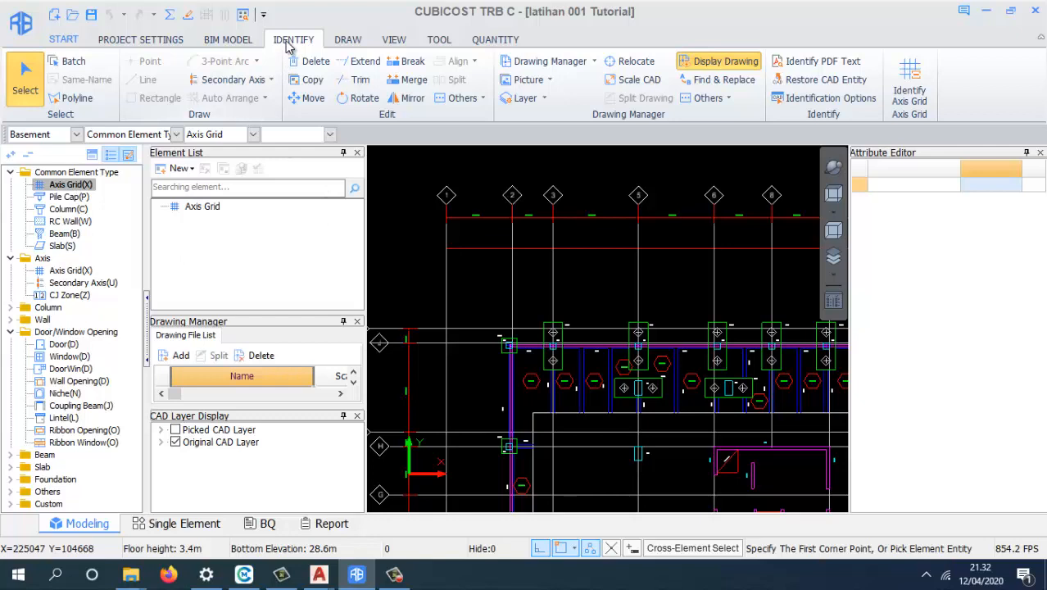
- Start Identify Axis Grid and pick all axis lines by layer as the sidelines, using the line at axis 3
left_click(910, 97)
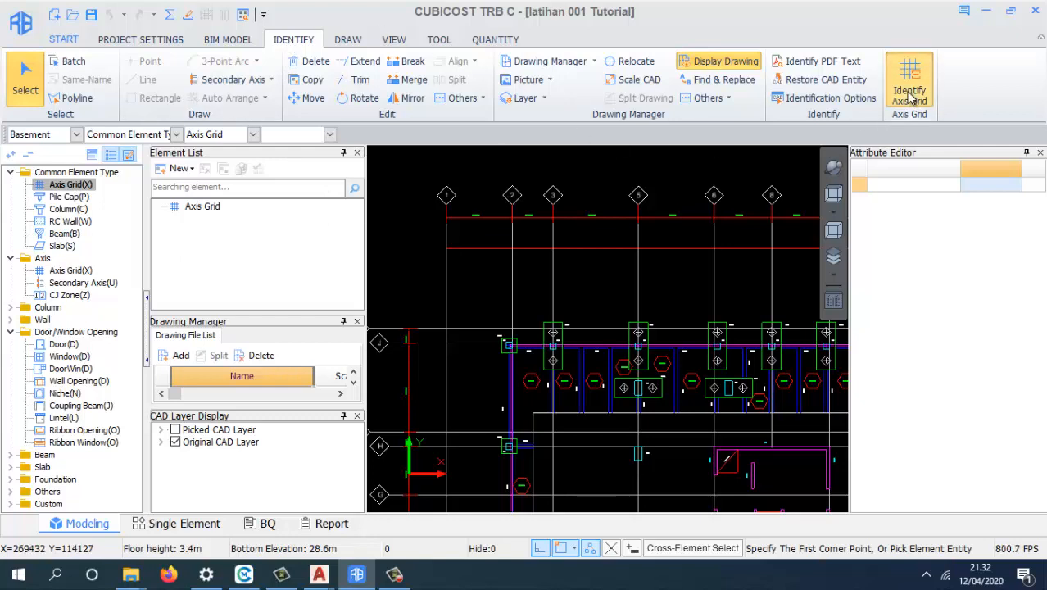
scroll(558, 290, "down", 2)
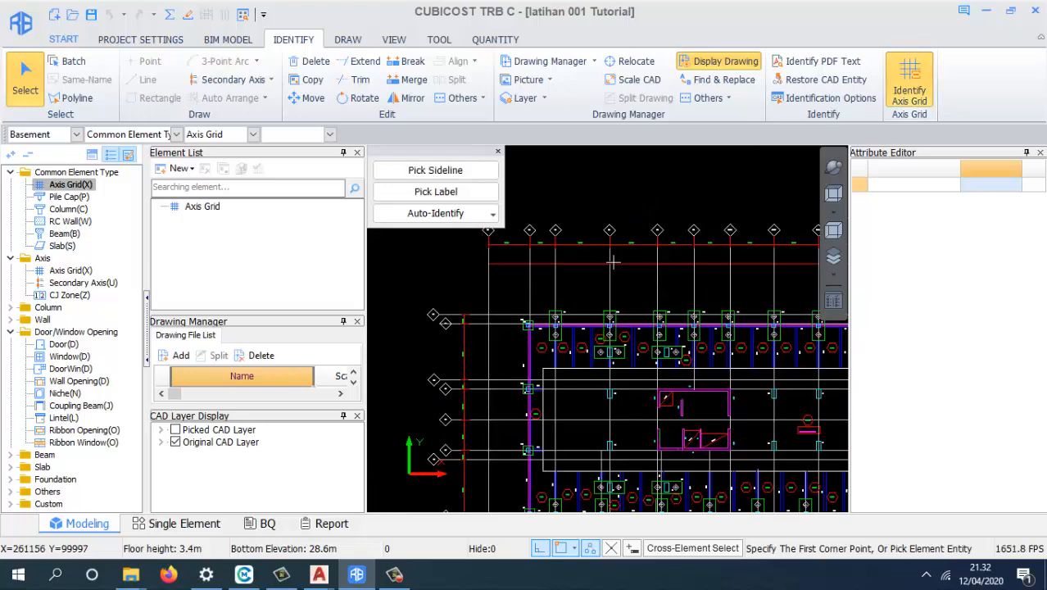
scroll(631, 288, "up", 1)
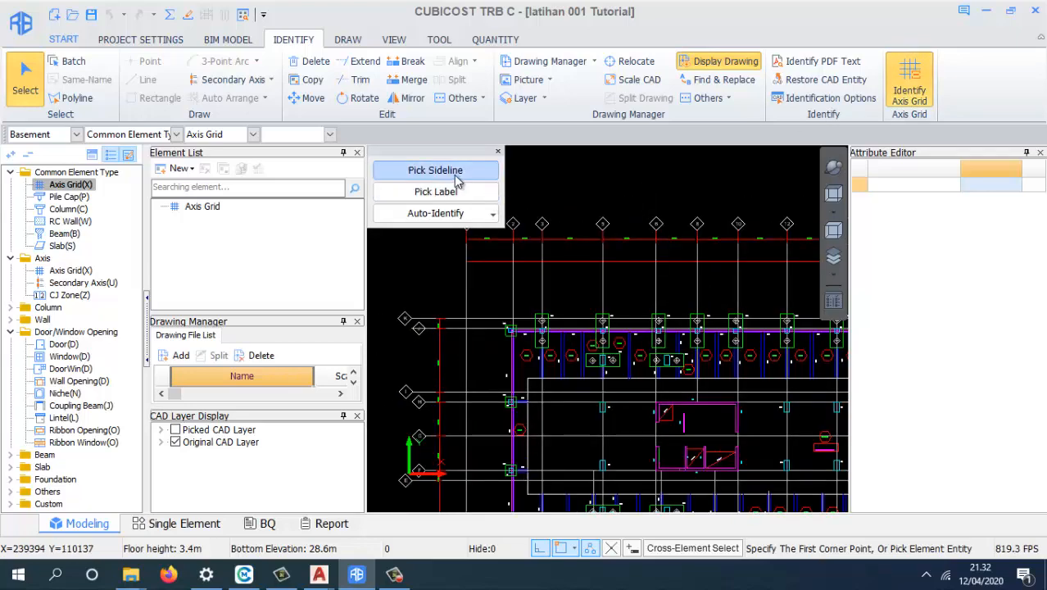
left_click(436, 171)
scroll(545, 218, "up", 3)
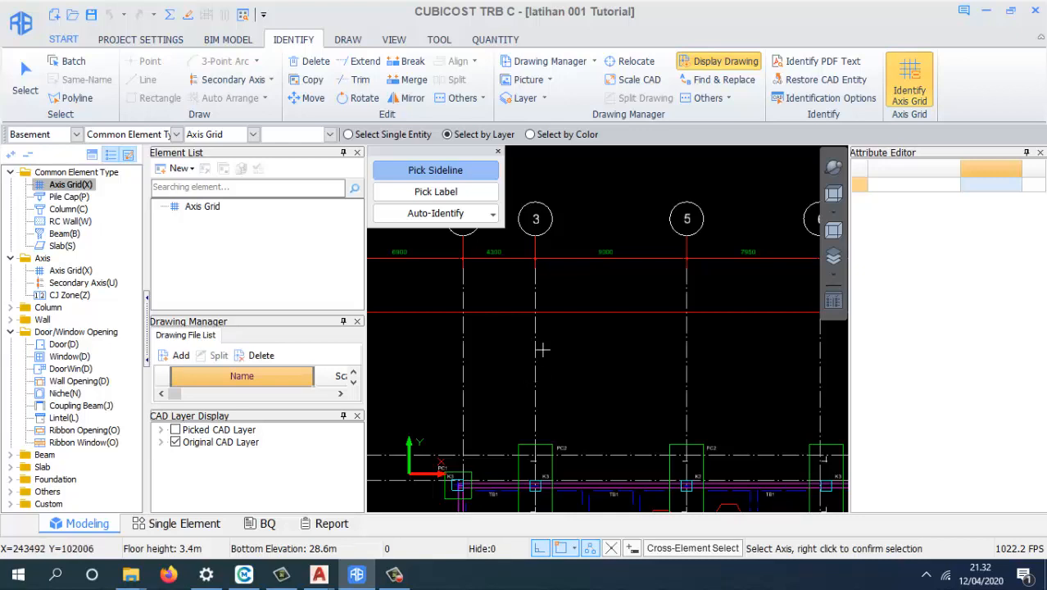
left_click(534, 355)
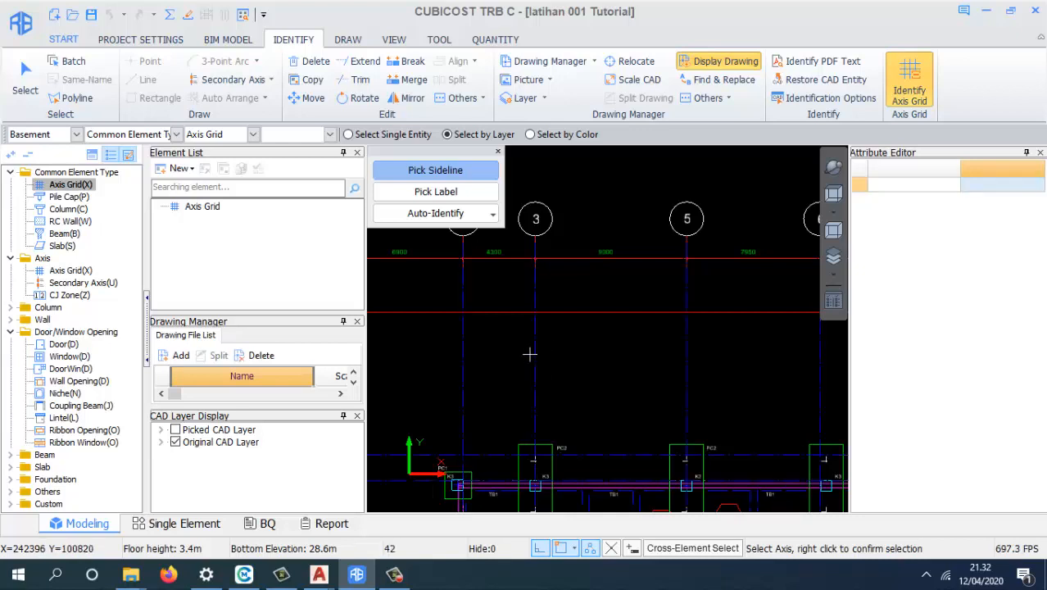
scroll(529, 354, "down", 8)
scroll(550, 360, "up", 7)
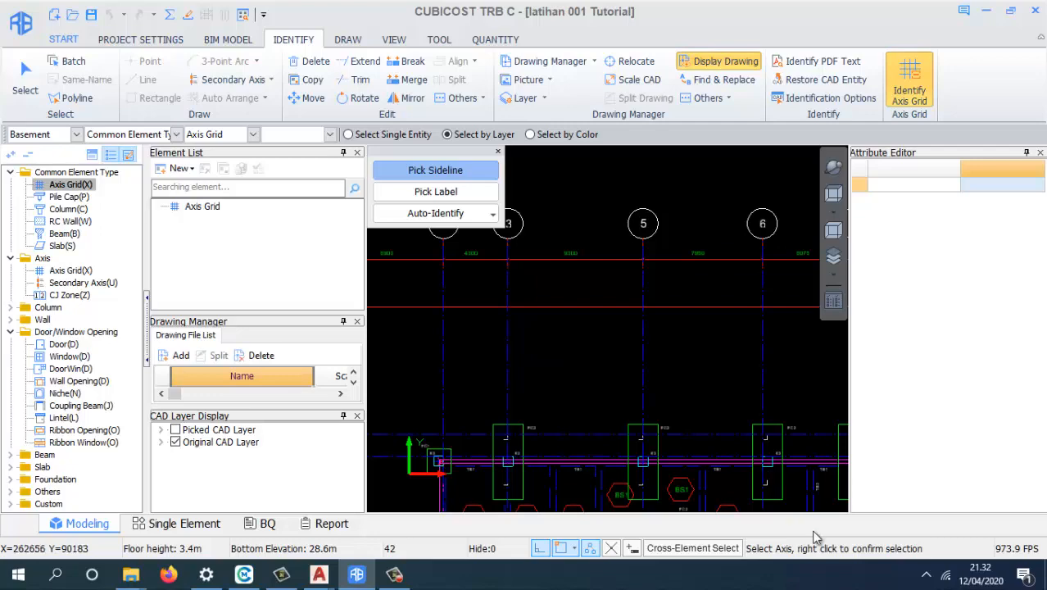
right_click(558, 353)
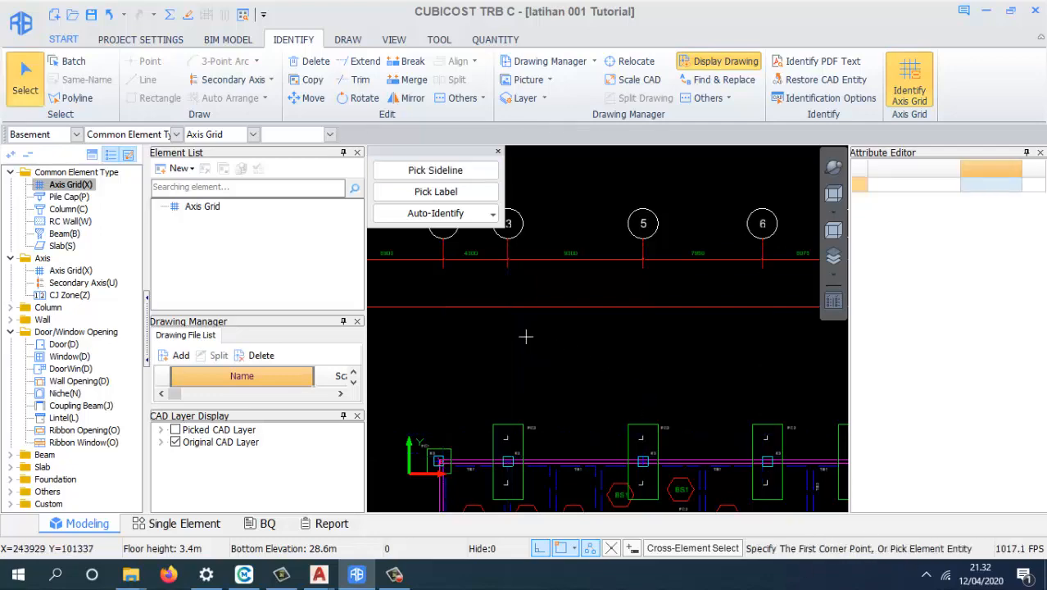
- Show and hide the Picked CAD Layer to check which axis lines were extracted from the drawing
scroll(549, 373, "down", 5)
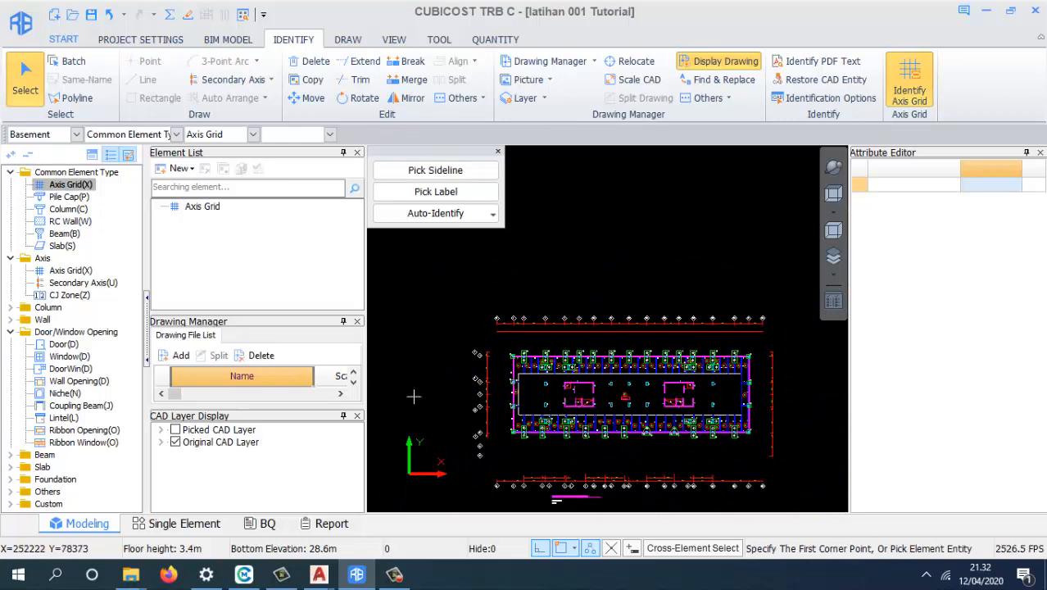
left_click(175, 429)
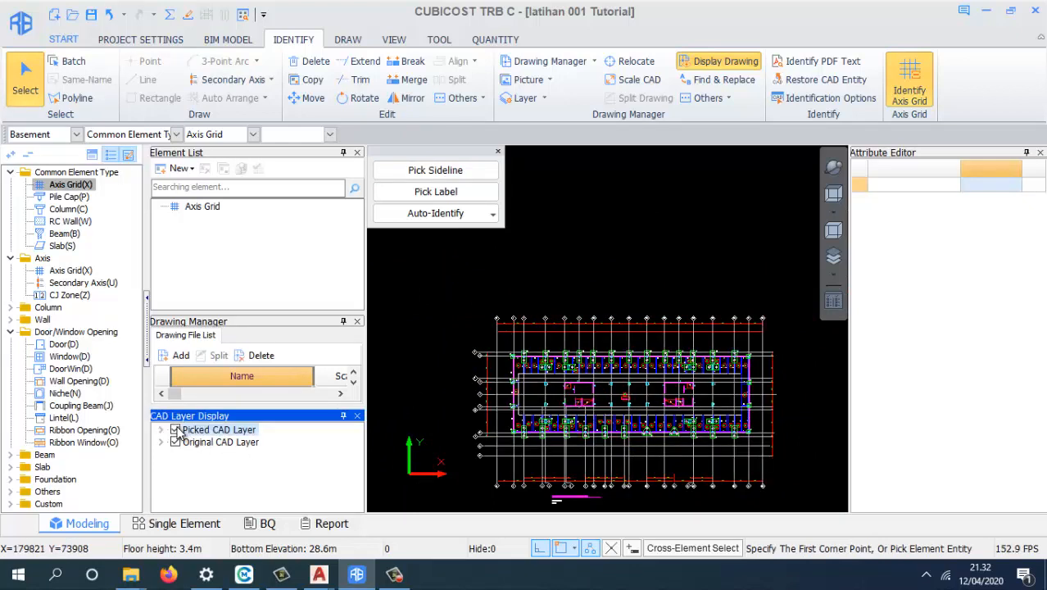
left_click(175, 429)
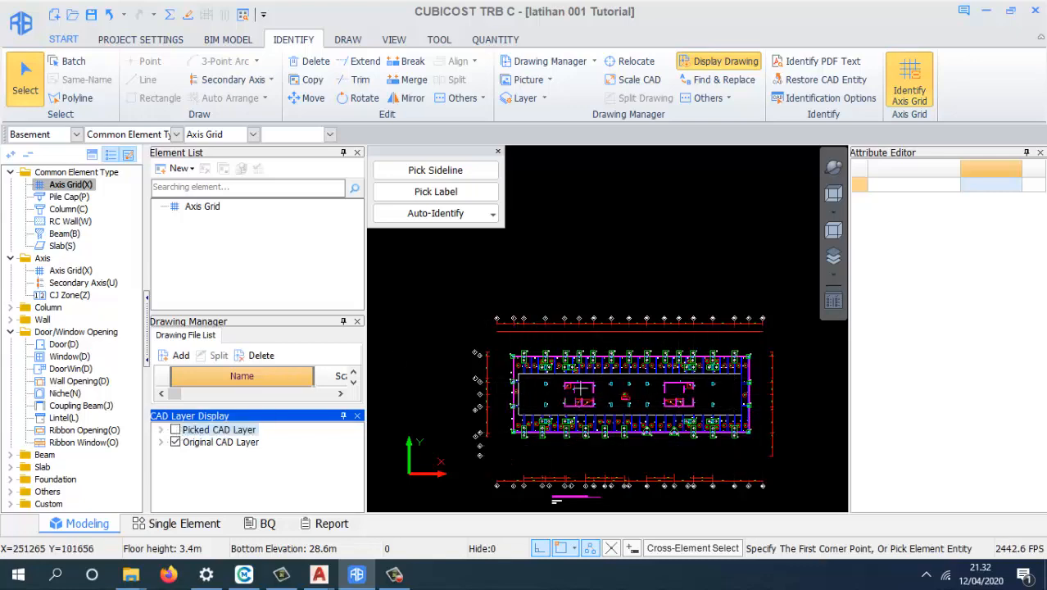
- Pick the numbered and lettered axis bubbles by layer as the grid labels, using the label of axis 3
scroll(574, 387, "up", 3)
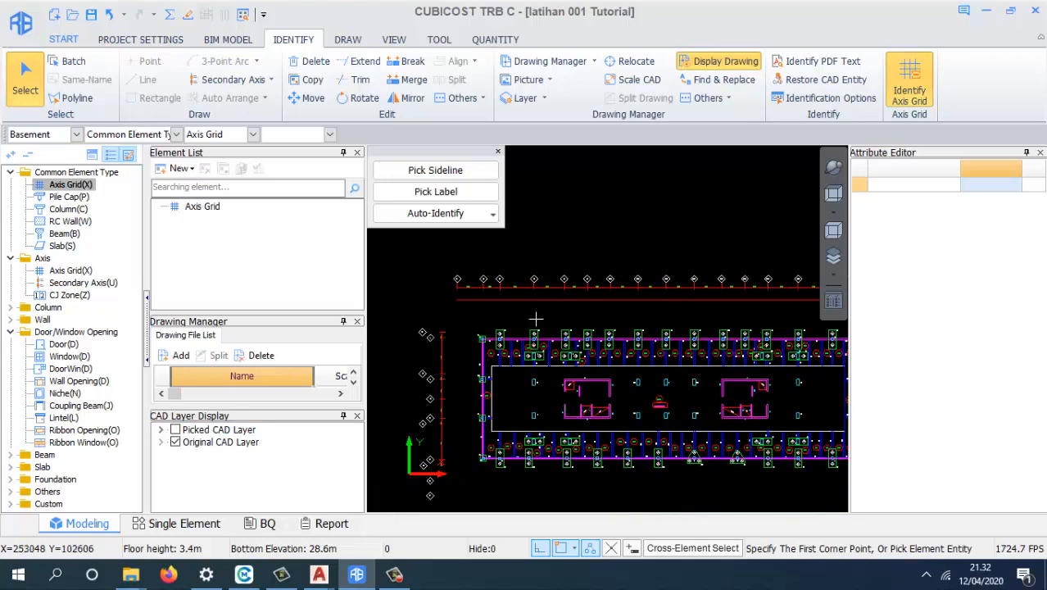
scroll(536, 317, "up", 2)
scroll(555, 257, "up", 3)
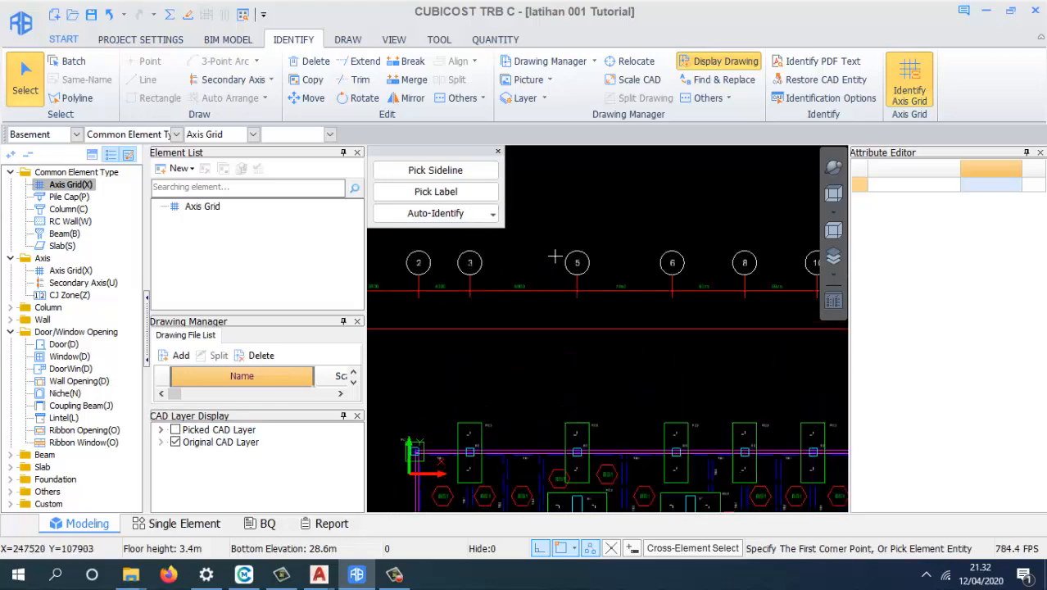
scroll(578, 262, "down", 2)
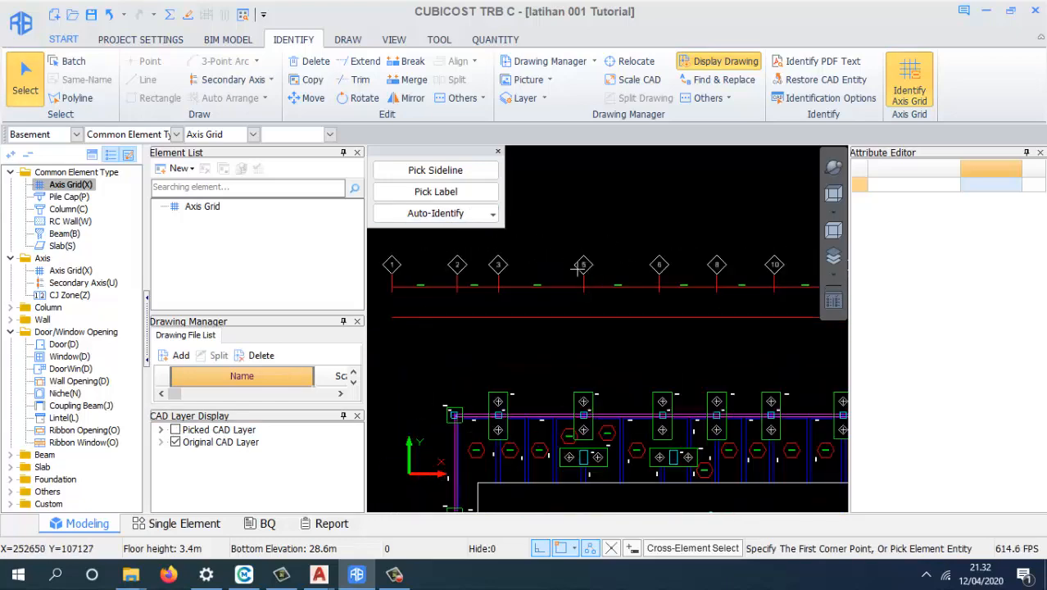
scroll(452, 291, "up", 1)
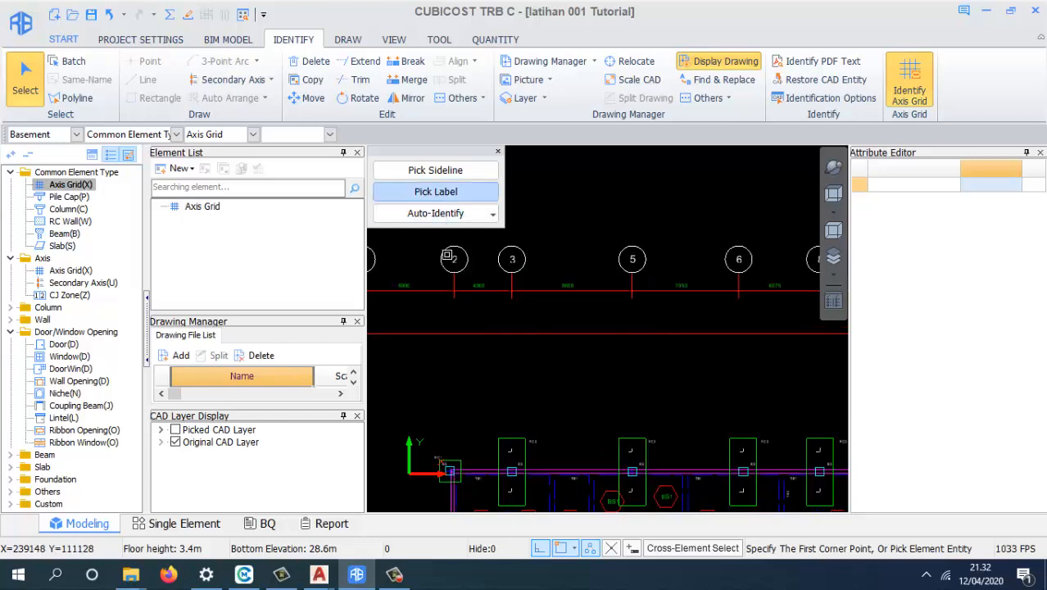
scroll(449, 256, "down", 1)
scroll(451, 238, "up", 2)
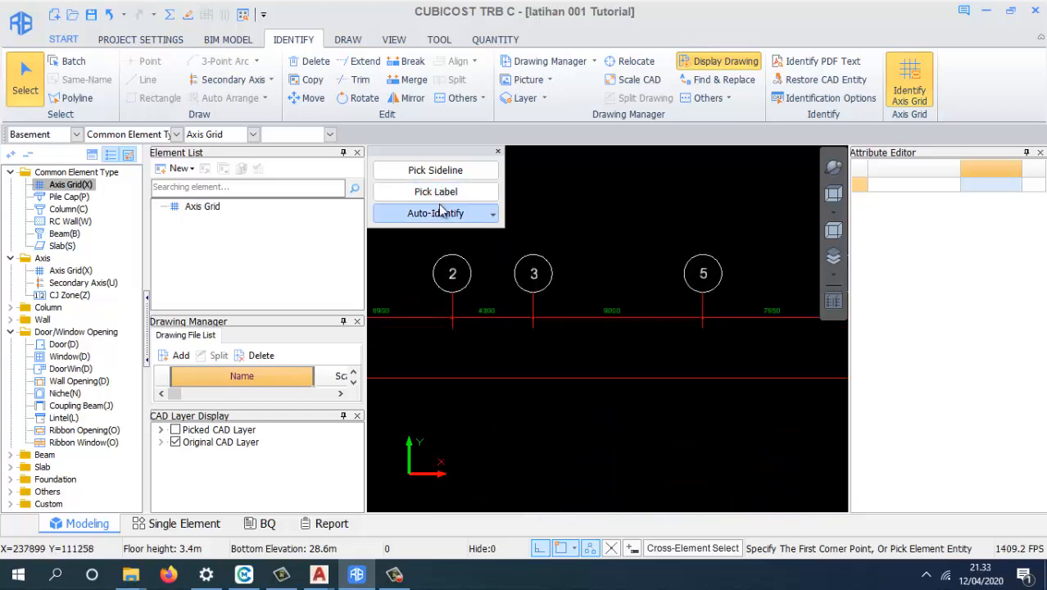
left_click(436, 192)
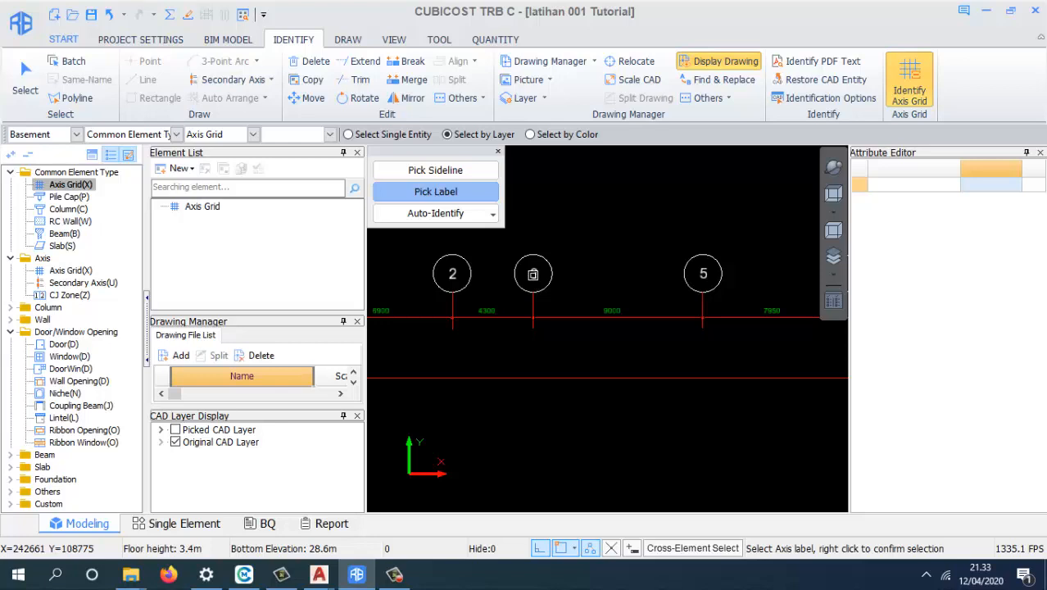
scroll(534, 275, "down", 4)
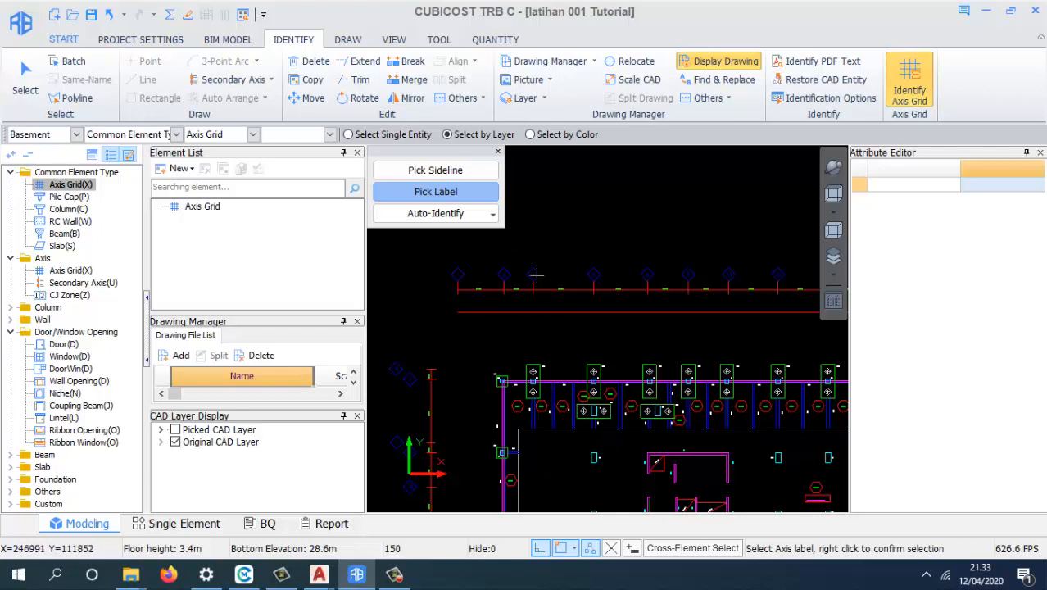
scroll(554, 267, "up", 2)
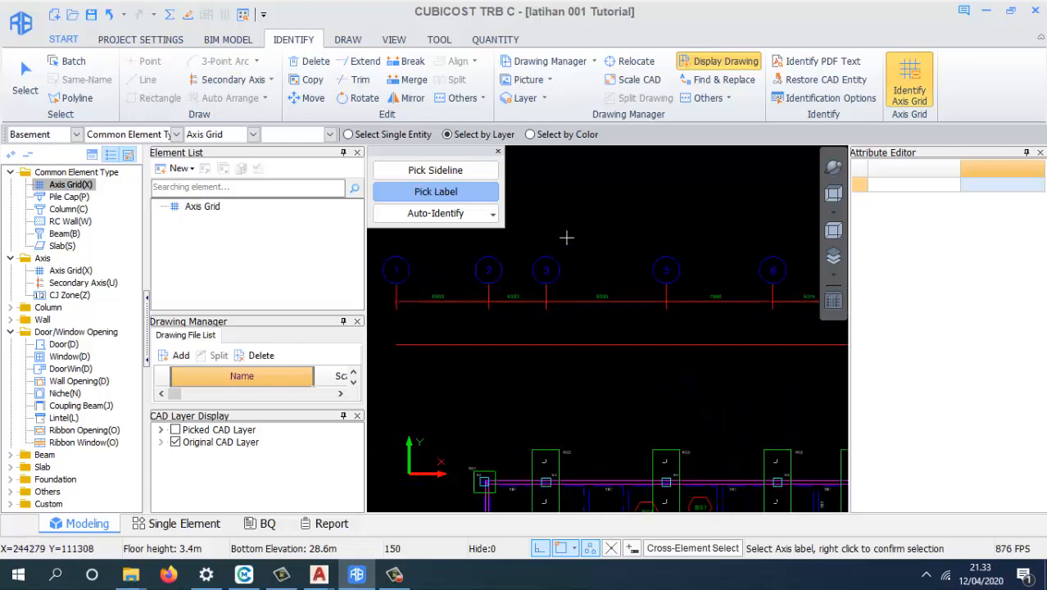
right_click(627, 228)
scroll(487, 267, "down", 3)
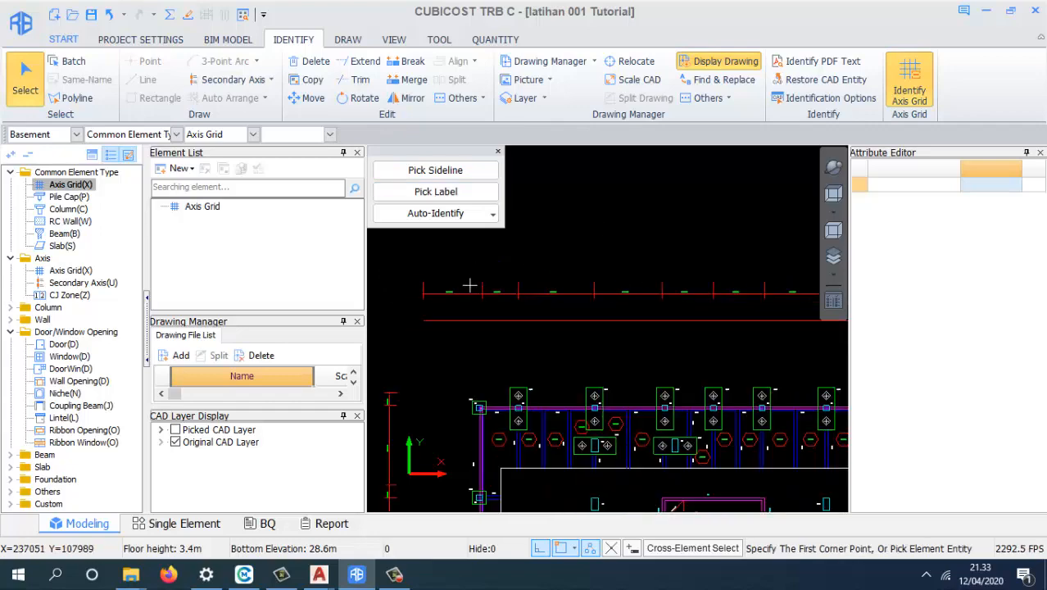
- Toggle the Picked CAD Layer to check the extracted axis lines together with their labels, leaving it hidden
left_click(176, 431)
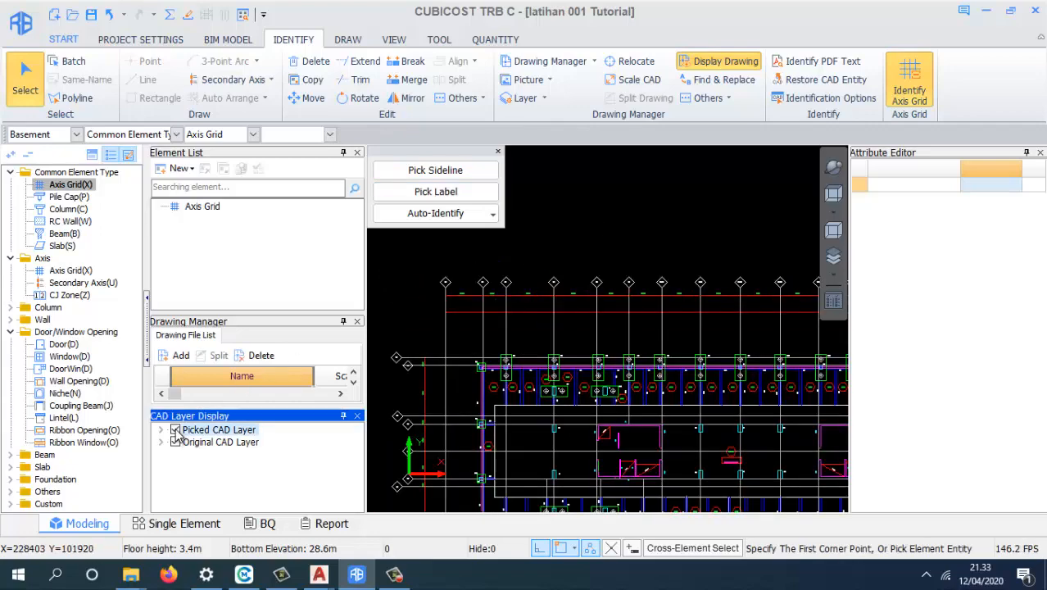
left_click(175, 431)
left_click(175, 431)
left_click(175, 431)
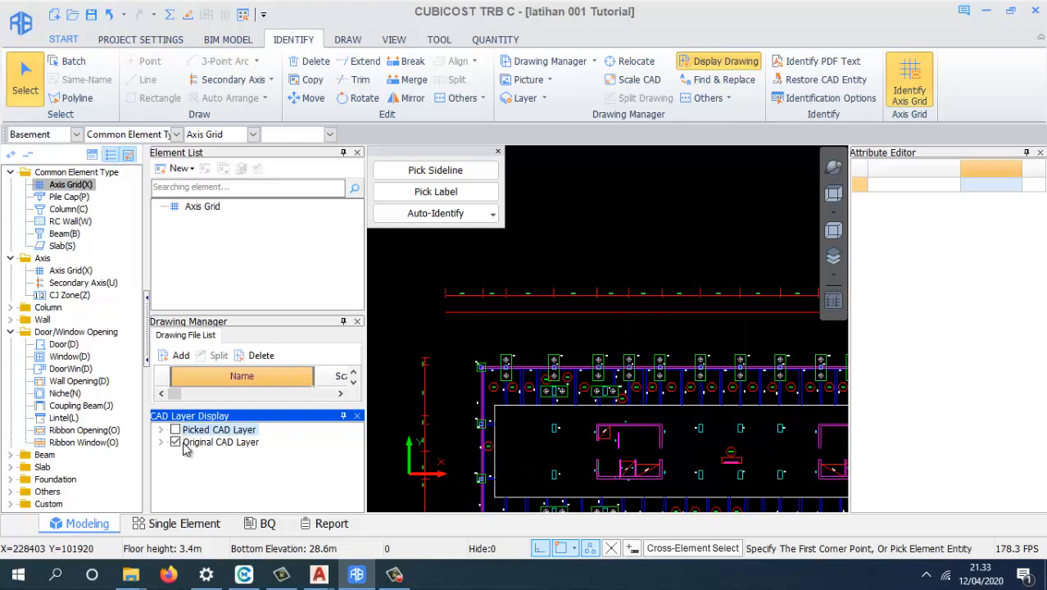
- Auto-identify the Basement axis grid from the picked sidelines and labels
left_click(439, 218)
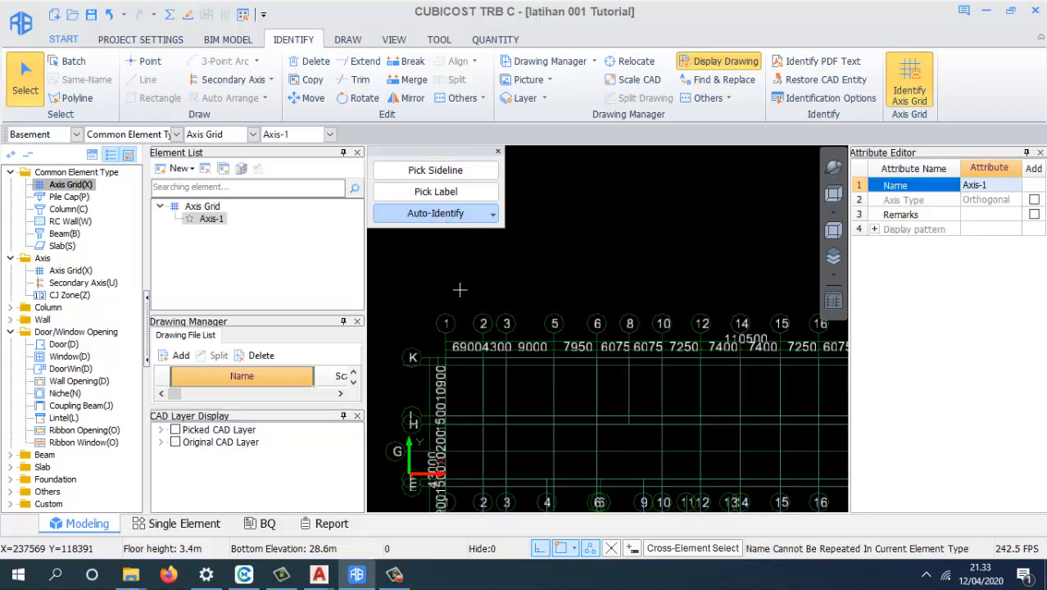
scroll(521, 273, "down", 4)
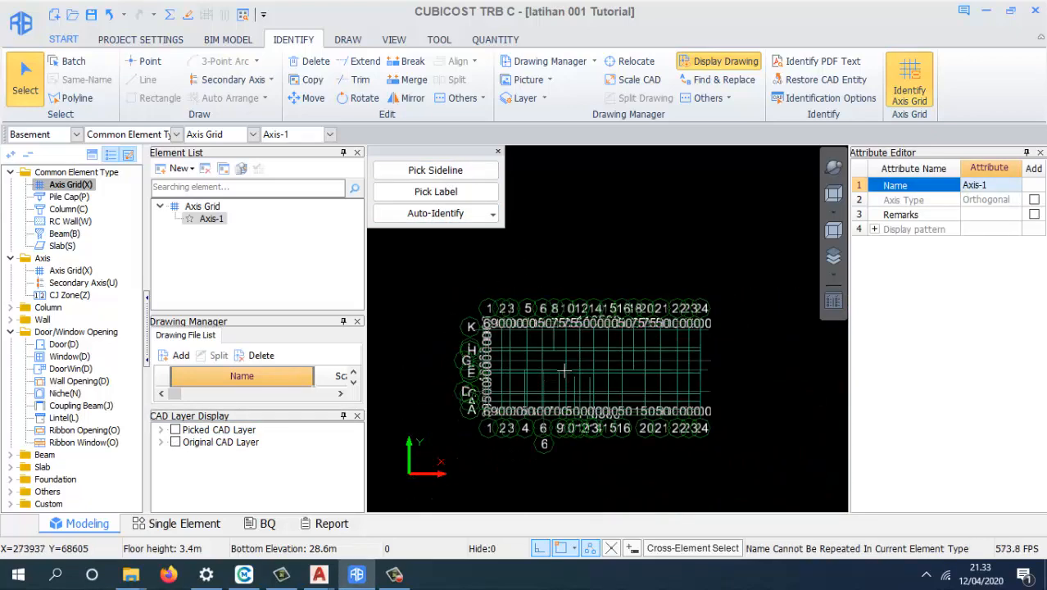
scroll(541, 387, "up", 3)
scroll(519, 399, "up", 1)
- Compare the identified axis grid with the picked and original CAD layers, leaving both layers hidden, and inspect its labels and spacings
left_click(177, 429)
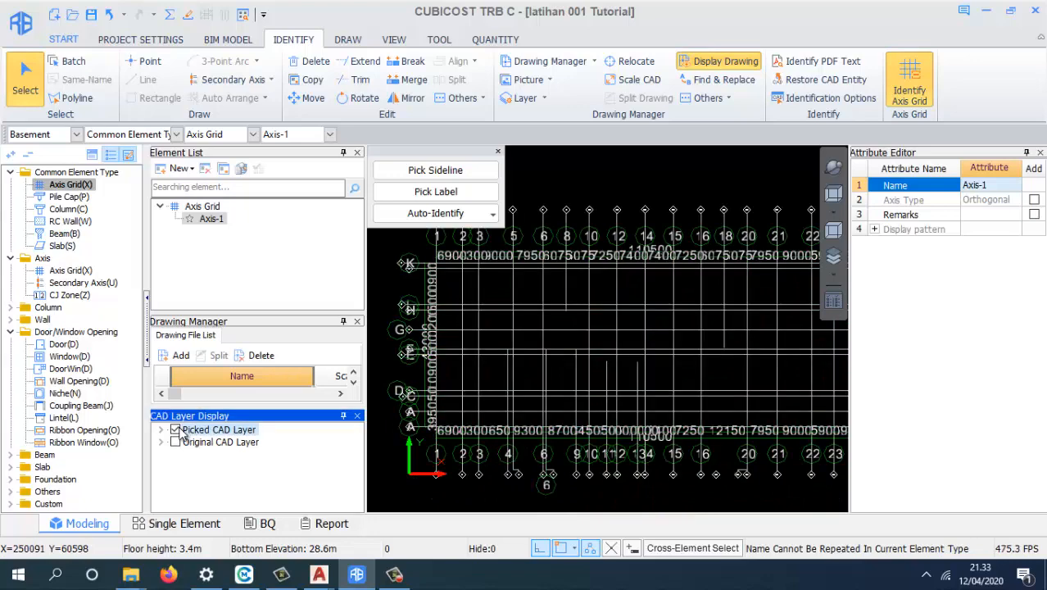
left_click(177, 429)
left_click(177, 429)
left_click(177, 429)
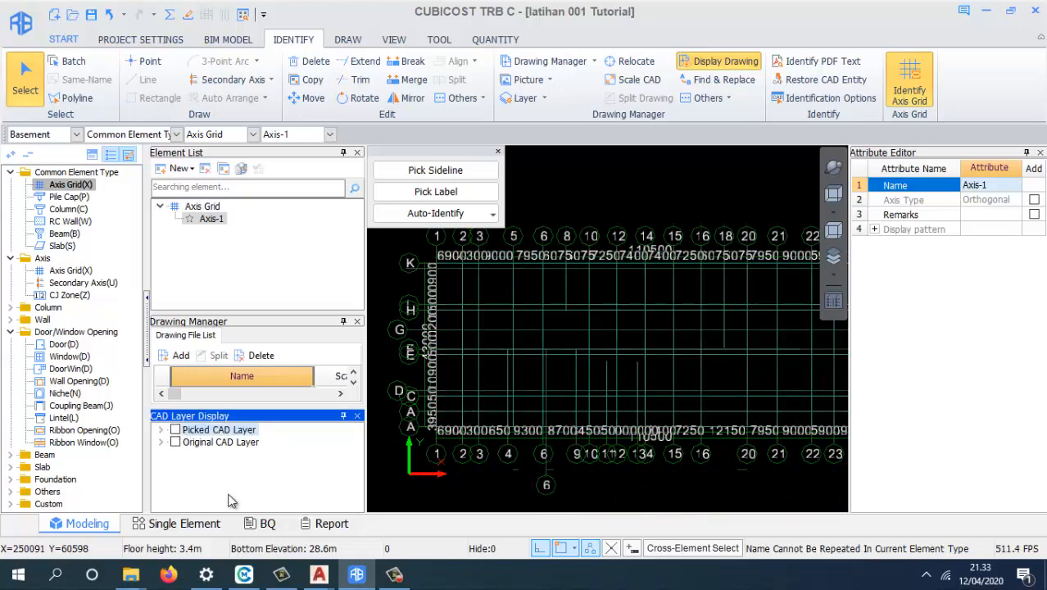
left_click(177, 442)
left_click(177, 442)
scroll(598, 362, "down", 1)
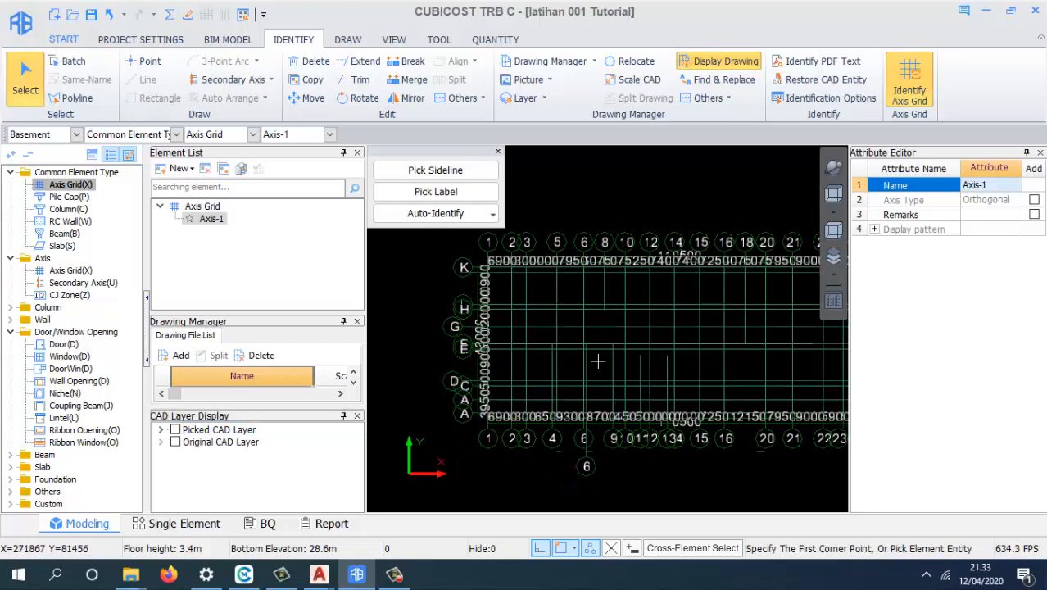
scroll(584, 334, "up", 4)
scroll(541, 368, "down", 4)
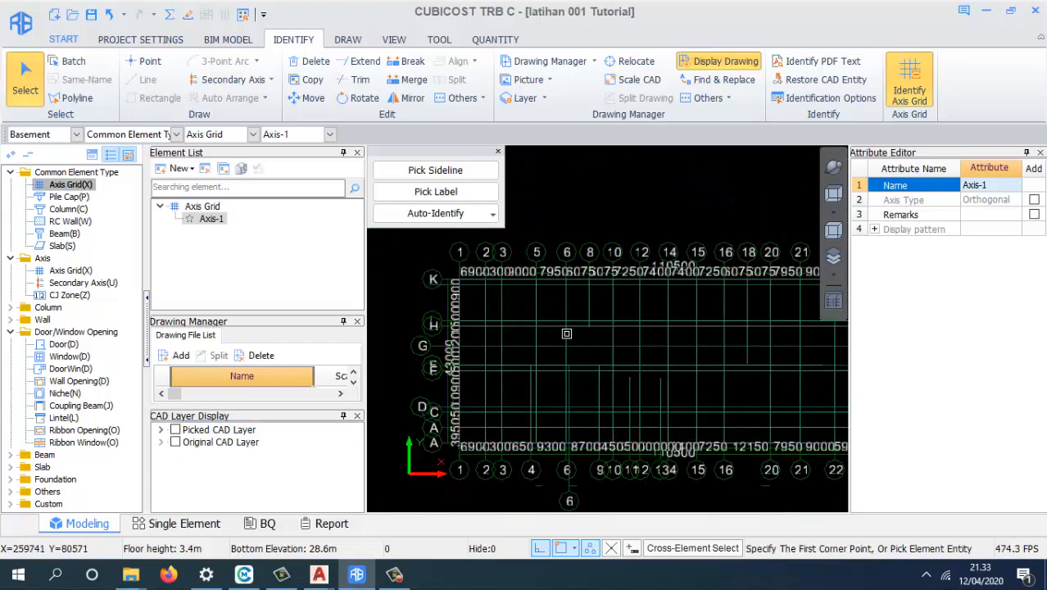
scroll(619, 339, "down", 3)
scroll(627, 307, "up", 3)
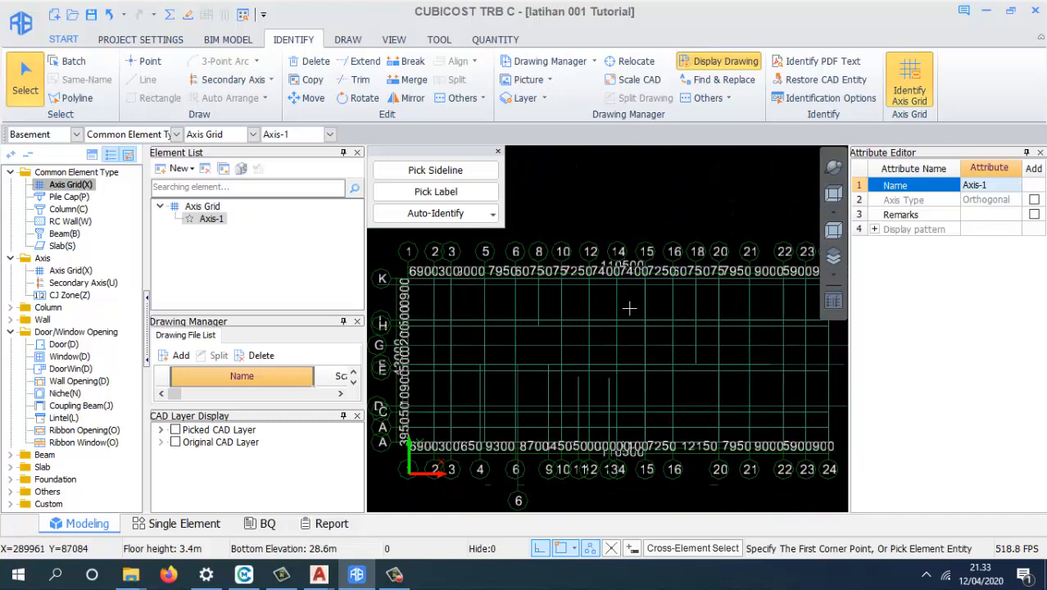
- Leave axis grid identification for the Pile Cap element type and enlarge the drawing file list to show the split plans
left_click(498, 154)
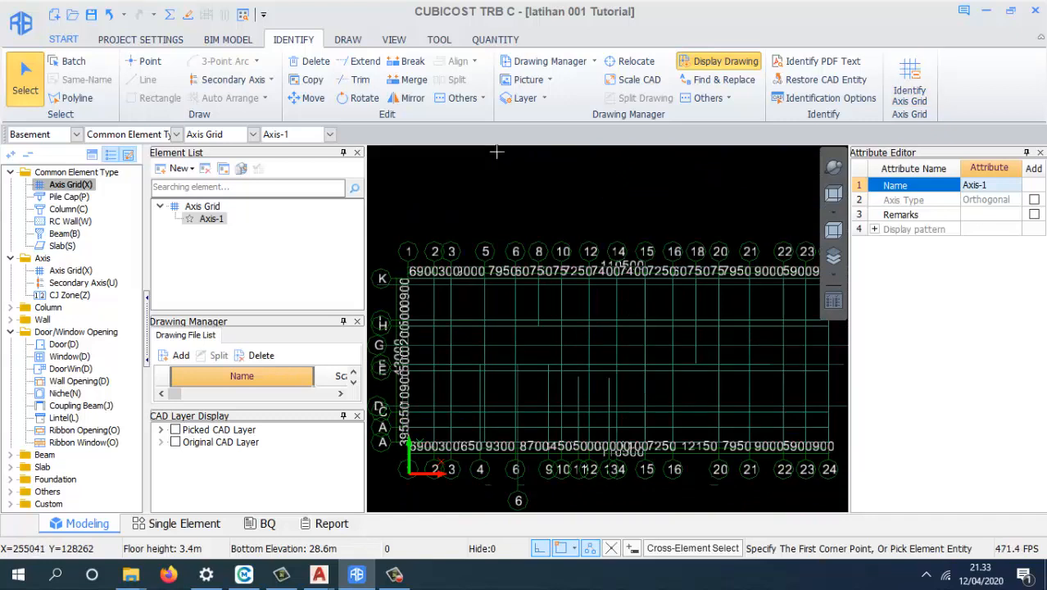
left_click(71, 197)
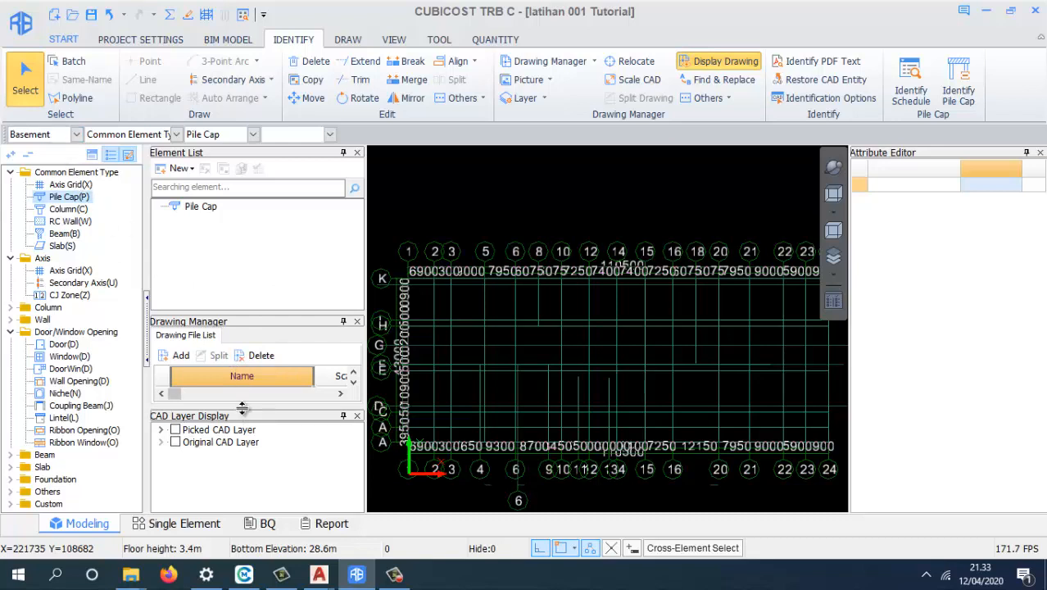
left_click_drag(242, 408, 241, 439)
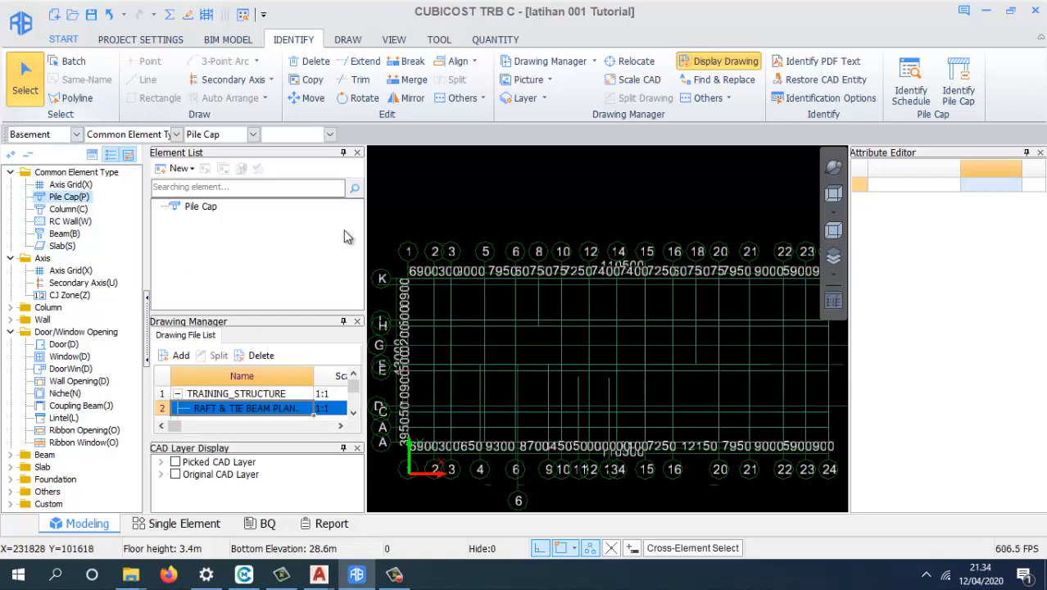
- Enlarge the drawing file list and display the Original CAD Layer of the raft and tie beam plan over the axis grid
middle_click_drag(488, 362, 508, 305)
scroll(509, 305, "down", 2)
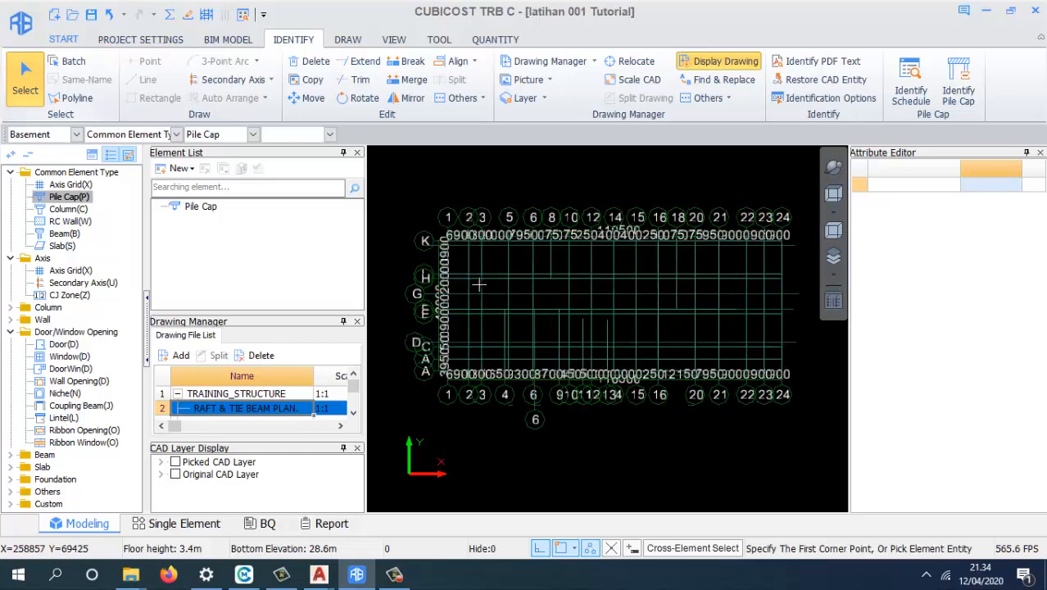
scroll(459, 271, "up", 3)
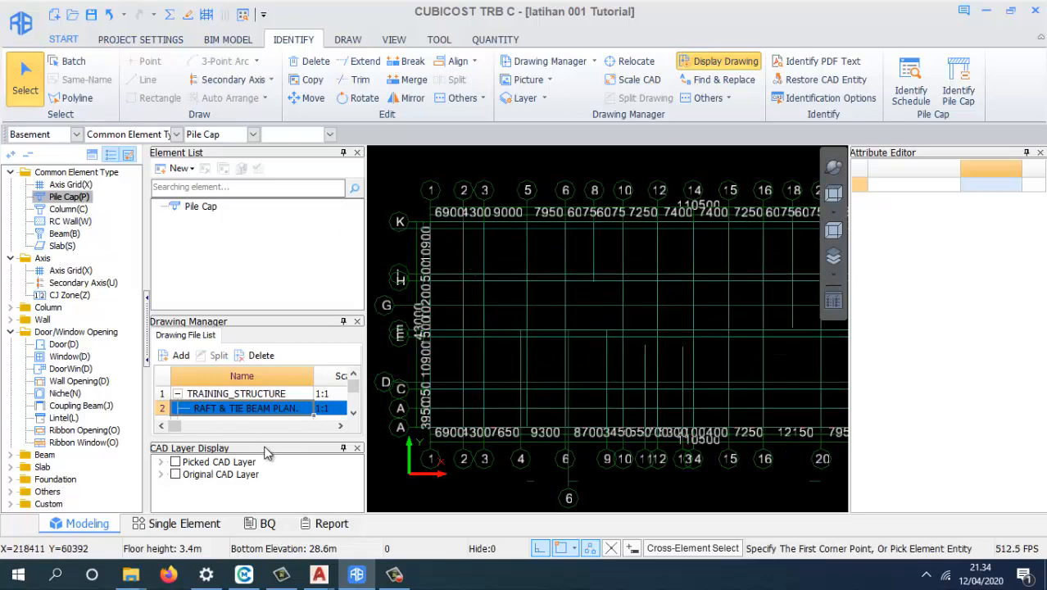
left_click_drag(274, 436, 274, 459)
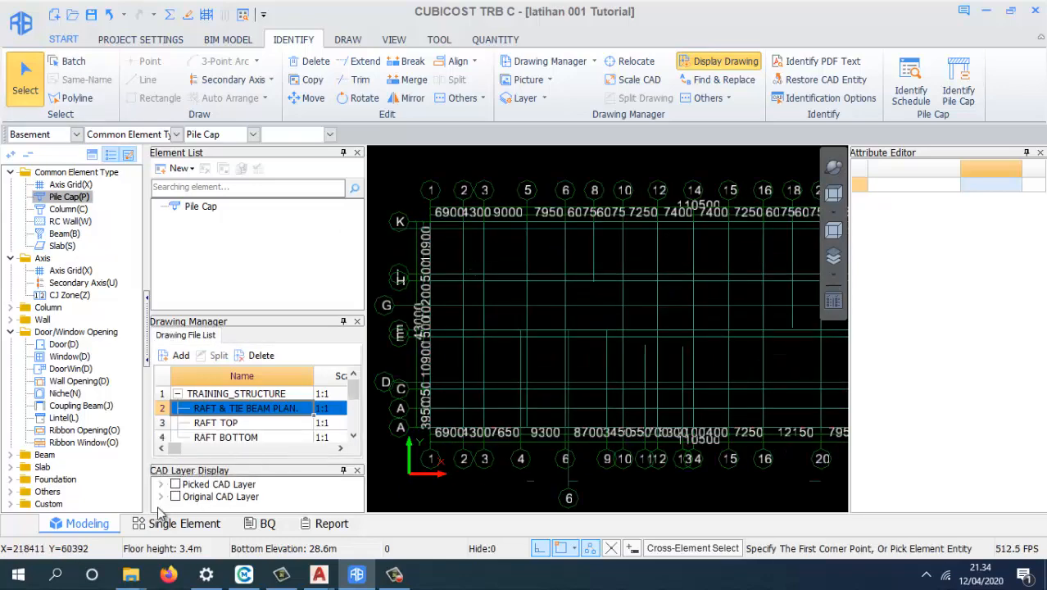
left_click(175, 497)
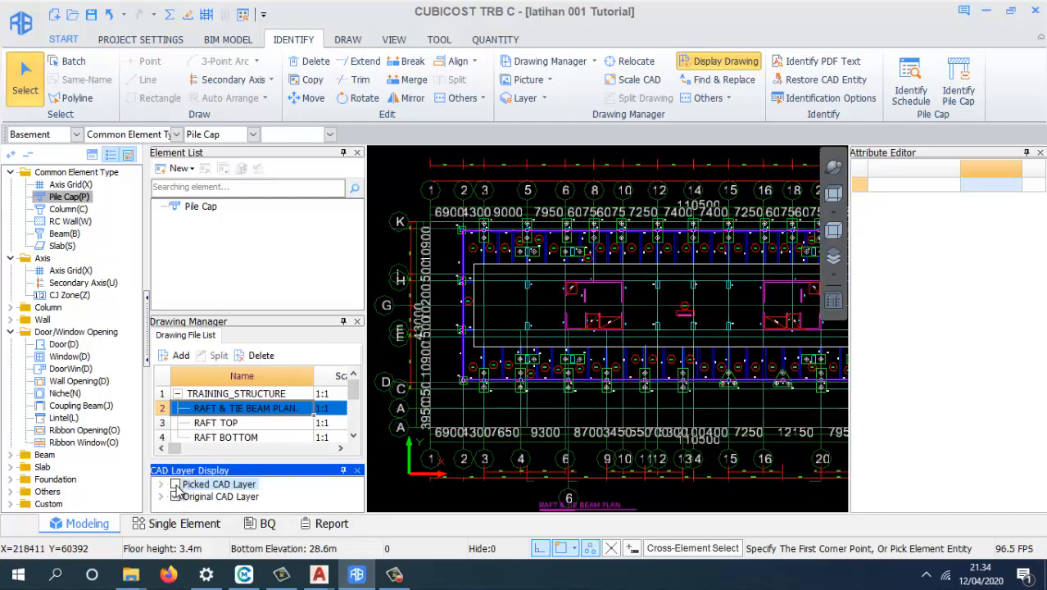
middle_click_drag(505, 306, 573, 319)
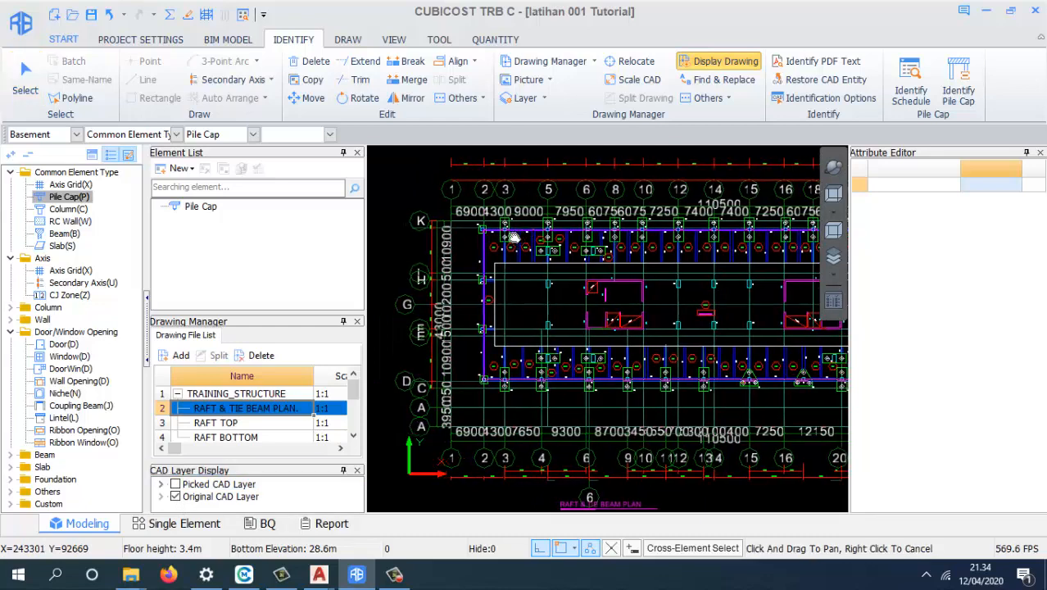
scroll(573, 320, "up", 3)
left_click(394, 575)
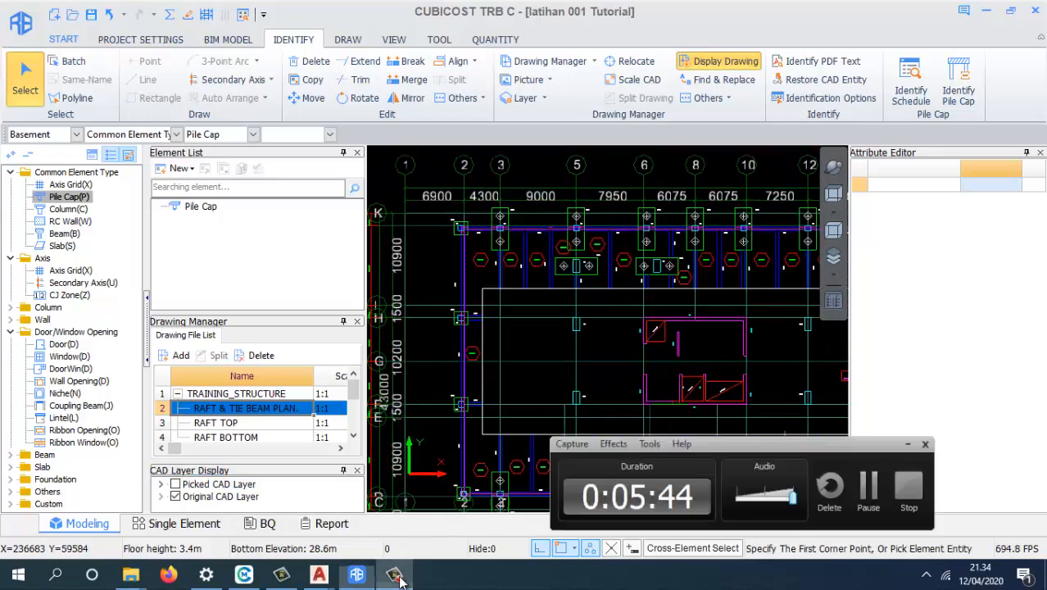
left_click(973, 503)
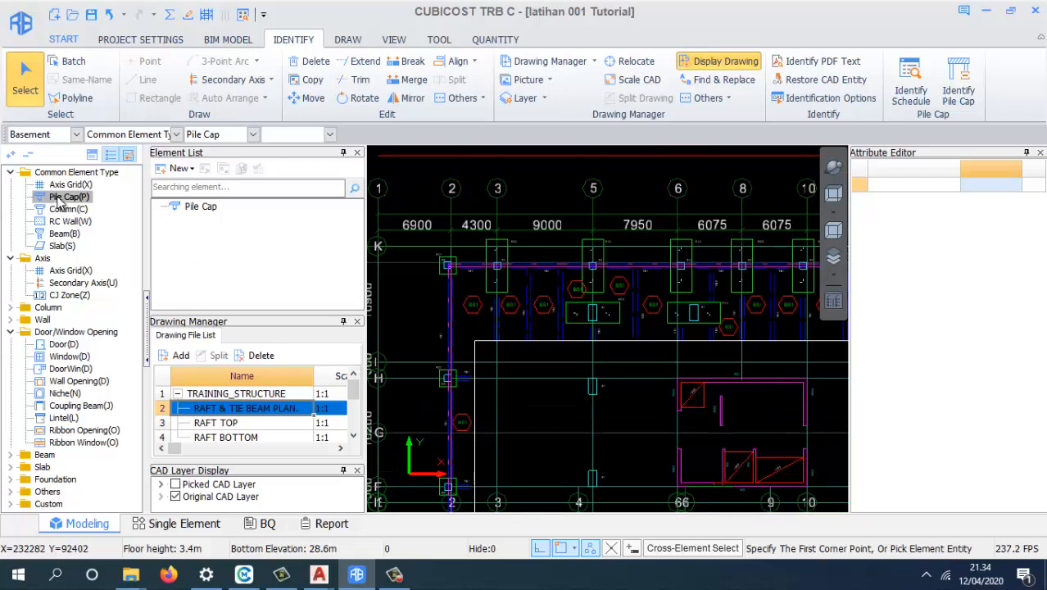
- Start Identify Pile Cap and select the pile cap sidelines by layer from the PC2 outline at axes 5 and K
left_click(959, 92)
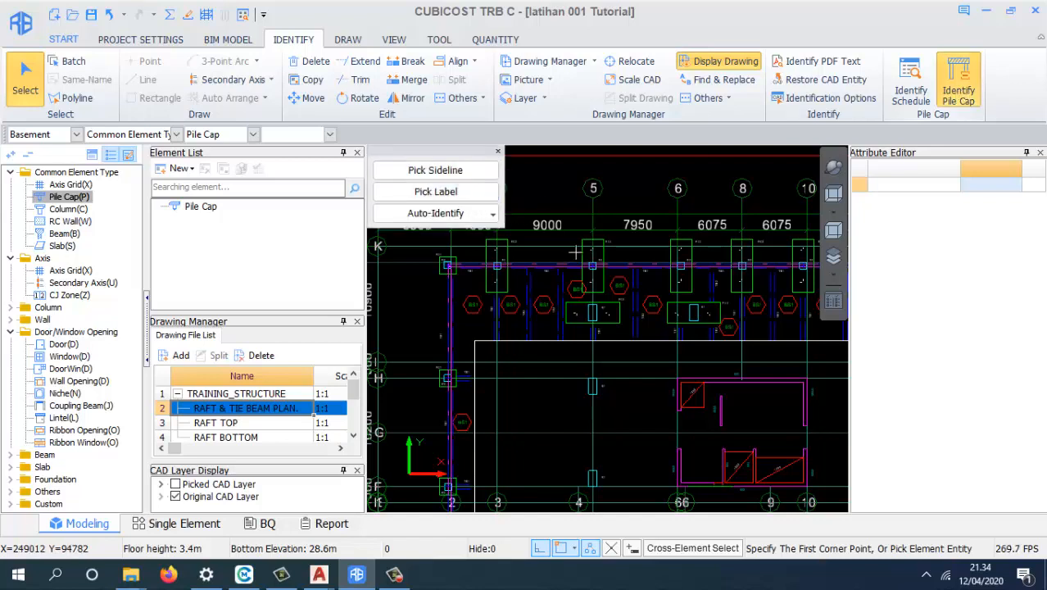
left_click(440, 174)
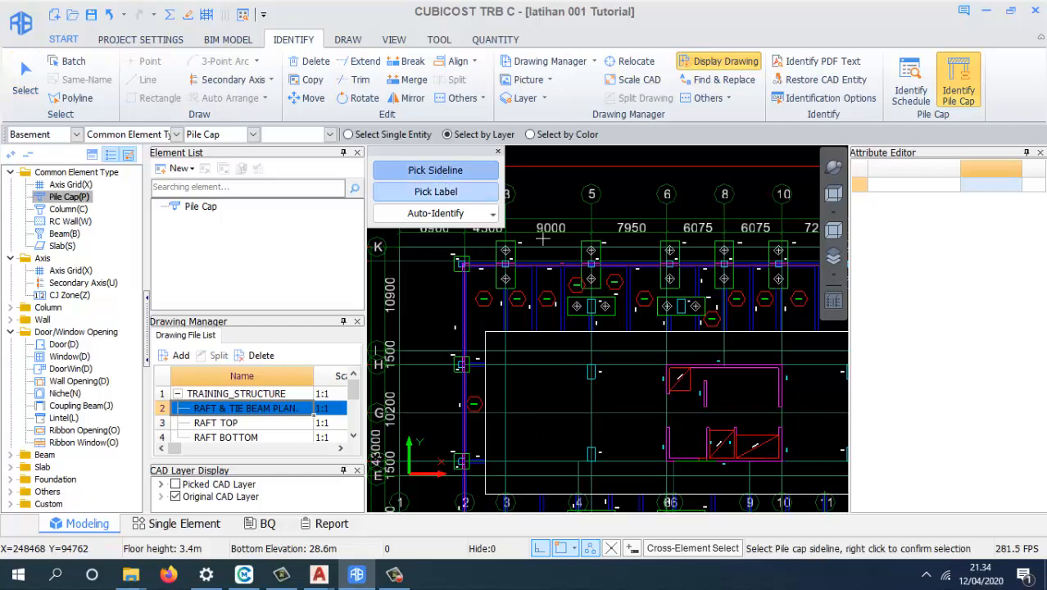
scroll(594, 259, "up", 3)
scroll(603, 250, "down", 2)
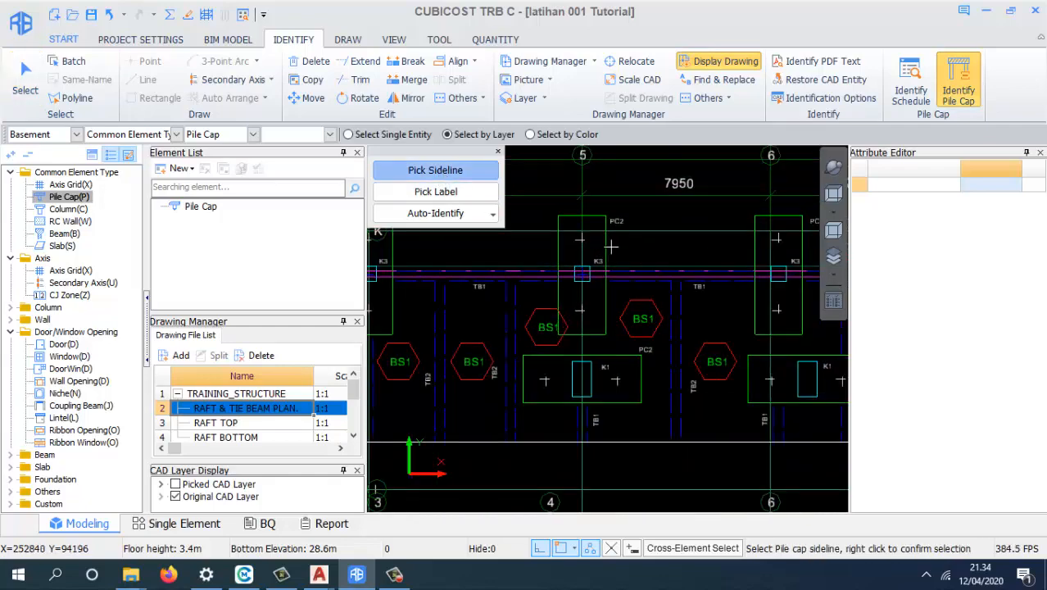
scroll(544, 299, "down", 2)
scroll(544, 299, "down", 2)
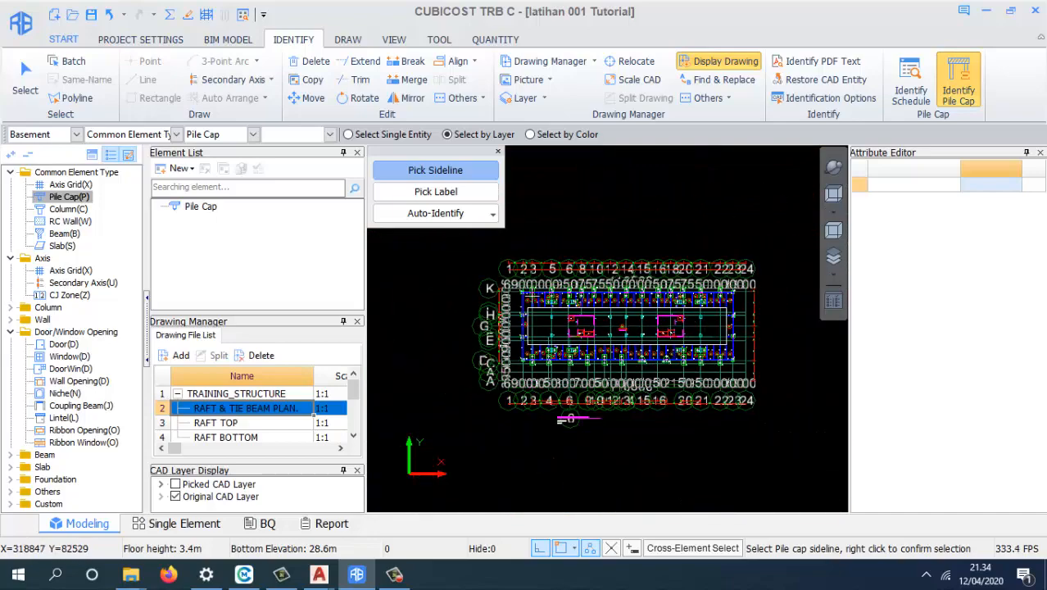
scroll(550, 295, "up", 3)
scroll(558, 289, "up", 2)
scroll(606, 274, "up", 2)
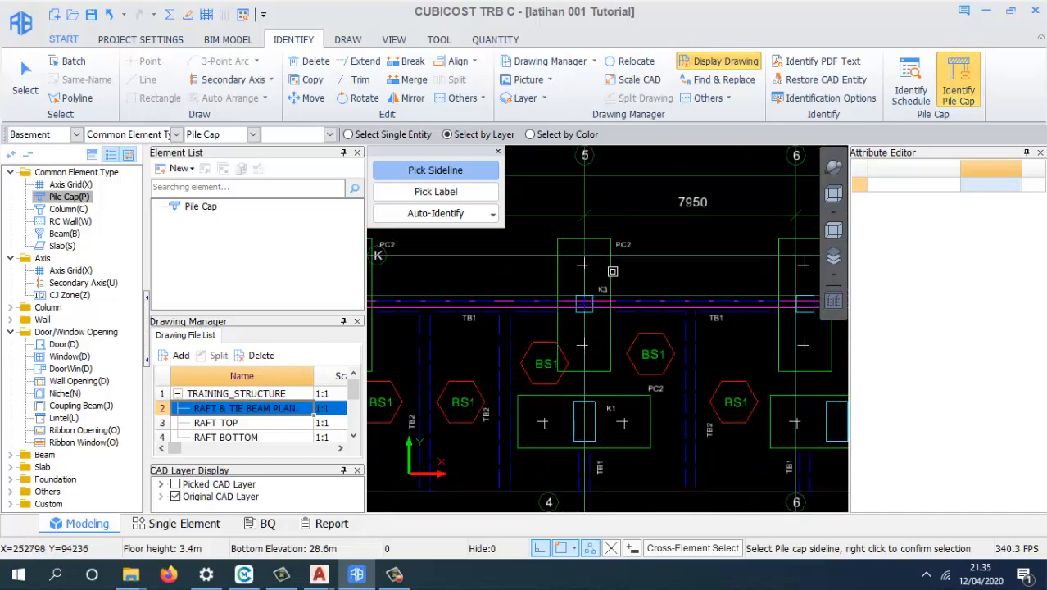
left_click(611, 270)
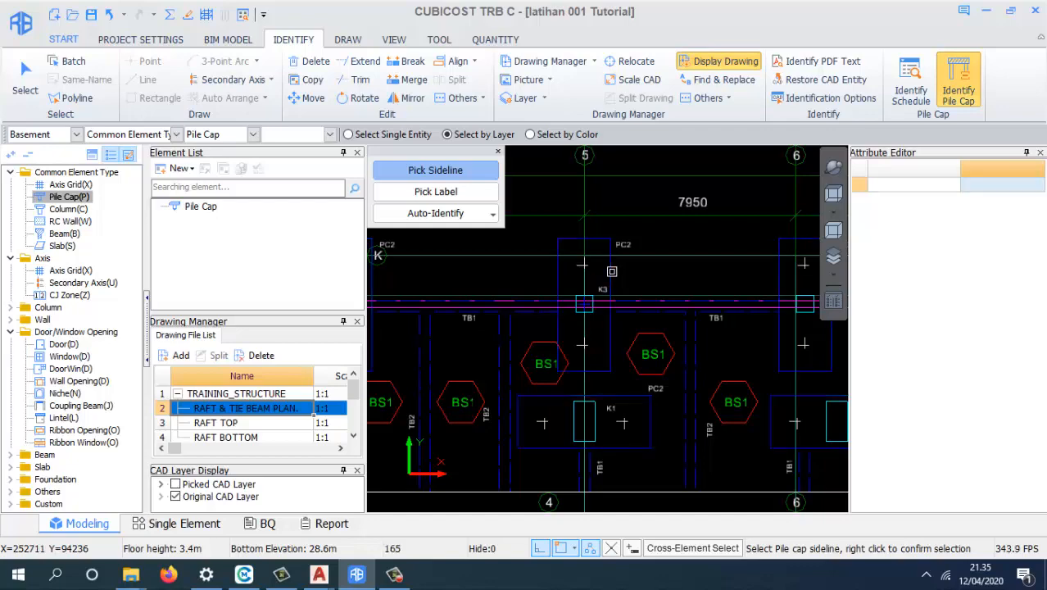
- Check the highlighted pile cap outlines across the plan and confirm the sideline selection
scroll(611, 274, "down", 3)
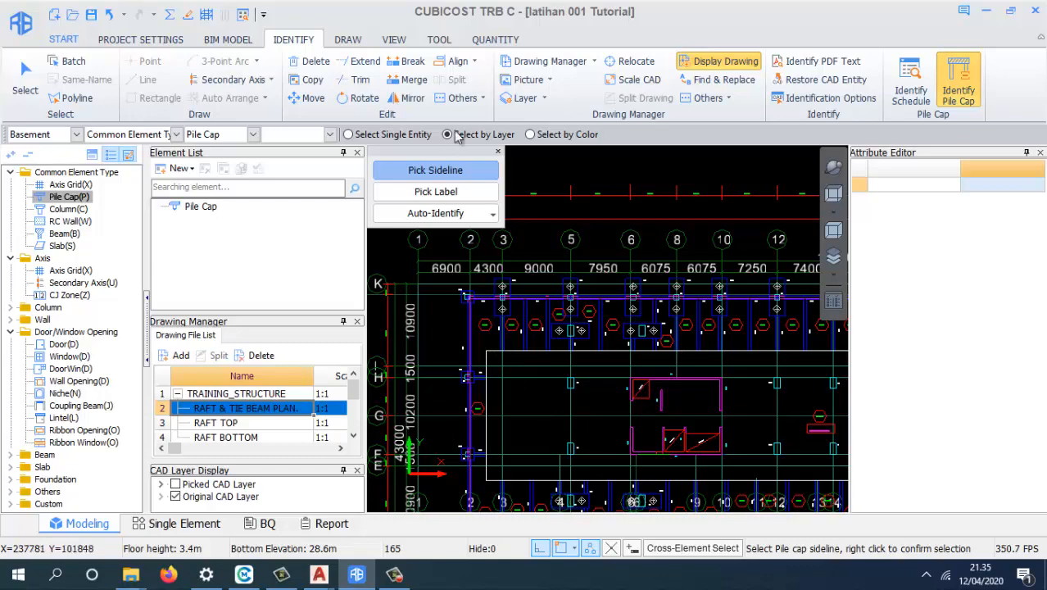
scroll(577, 257, "up", 1)
scroll(578, 257, "up", 1)
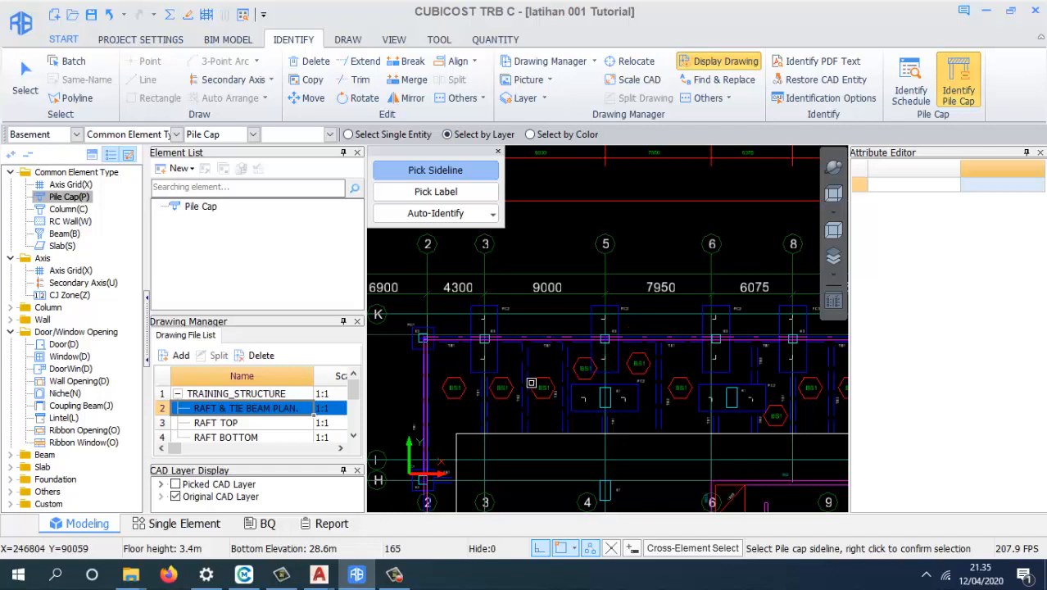
scroll(531, 383, "down", 1)
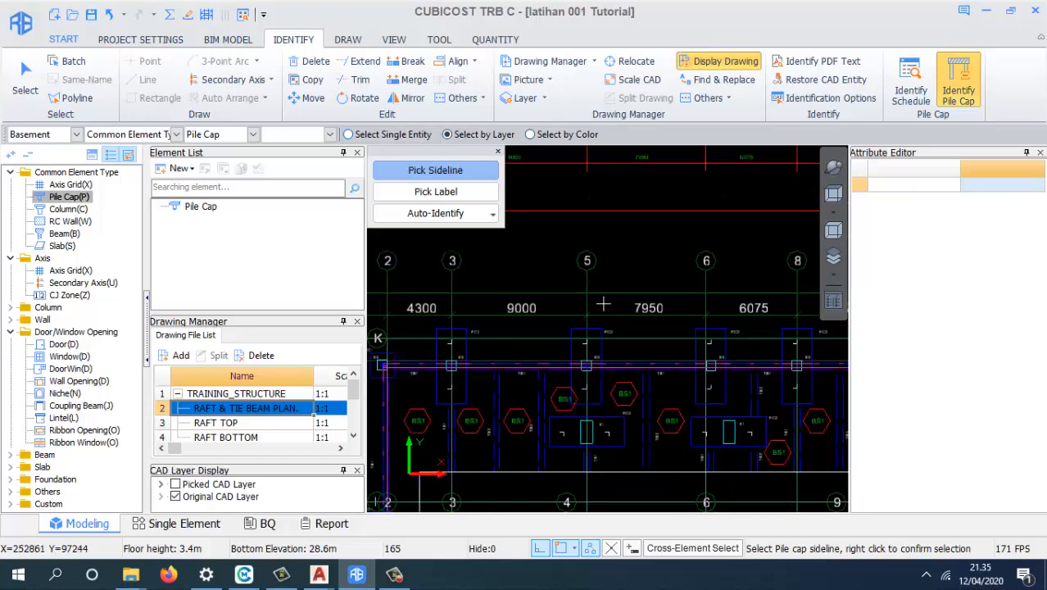
scroll(603, 295, "up", 2)
scroll(595, 366, "up", 1)
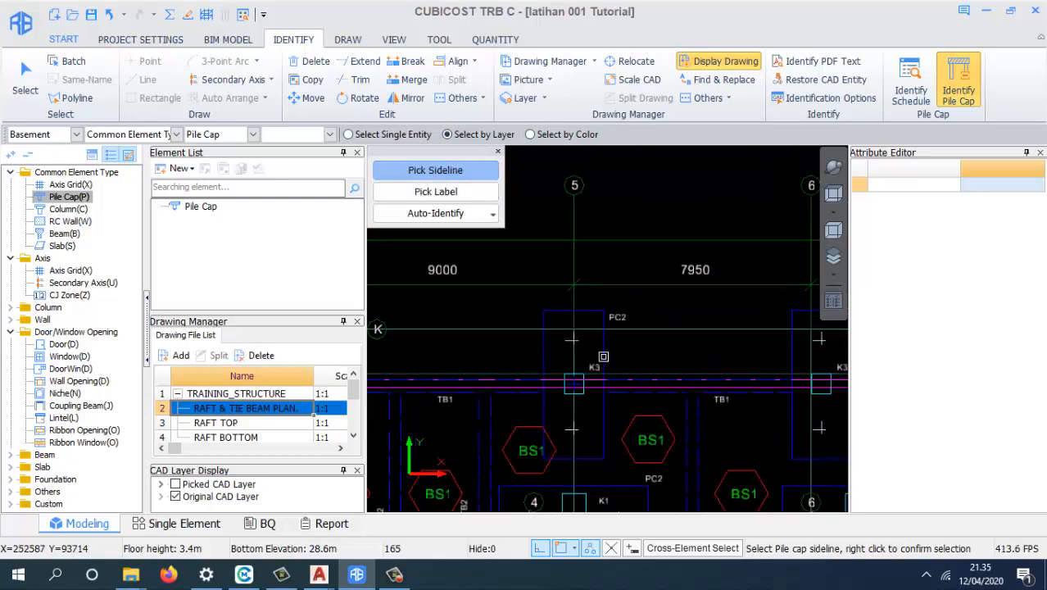
scroll(603, 356, "up", 1)
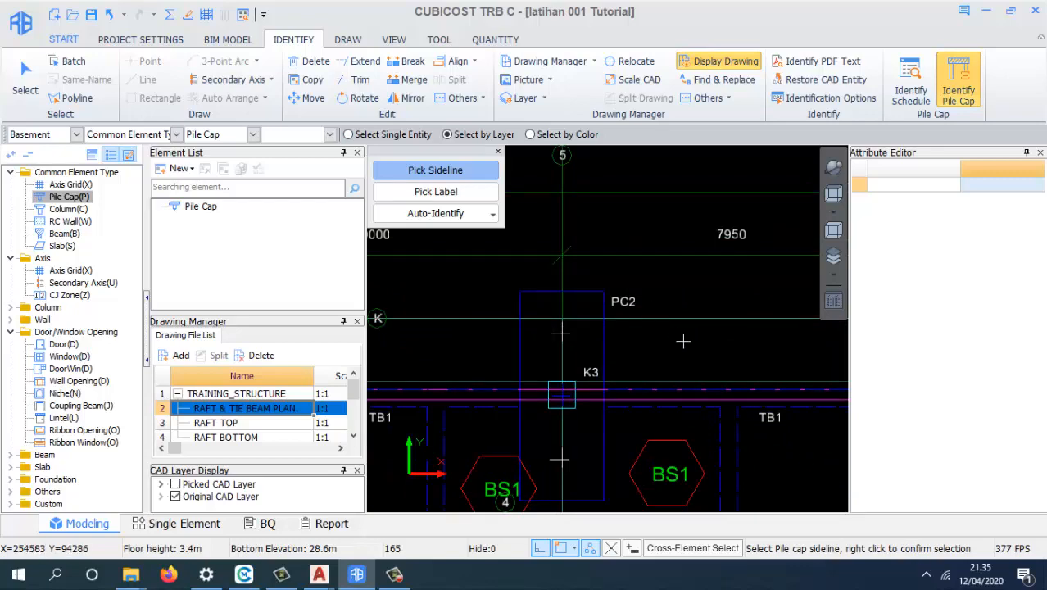
key("Escape")
scroll(589, 282, "down", 5)
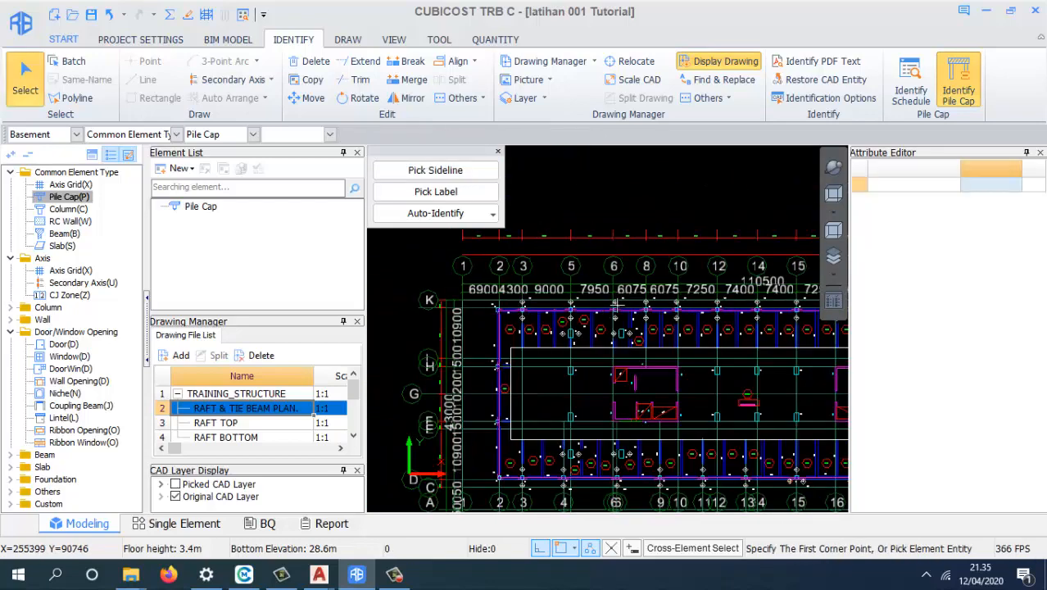
- Pick the pile cap labels by layer from the PC2 text near axis 5 and confirm the selection
scroll(592, 302, "up", 5)
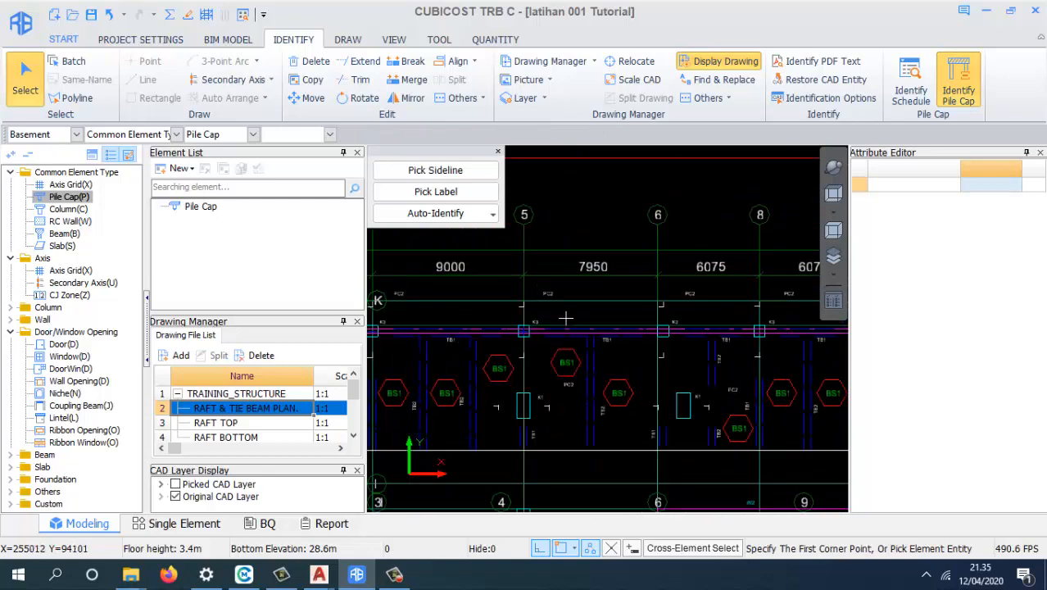
left_click(442, 195)
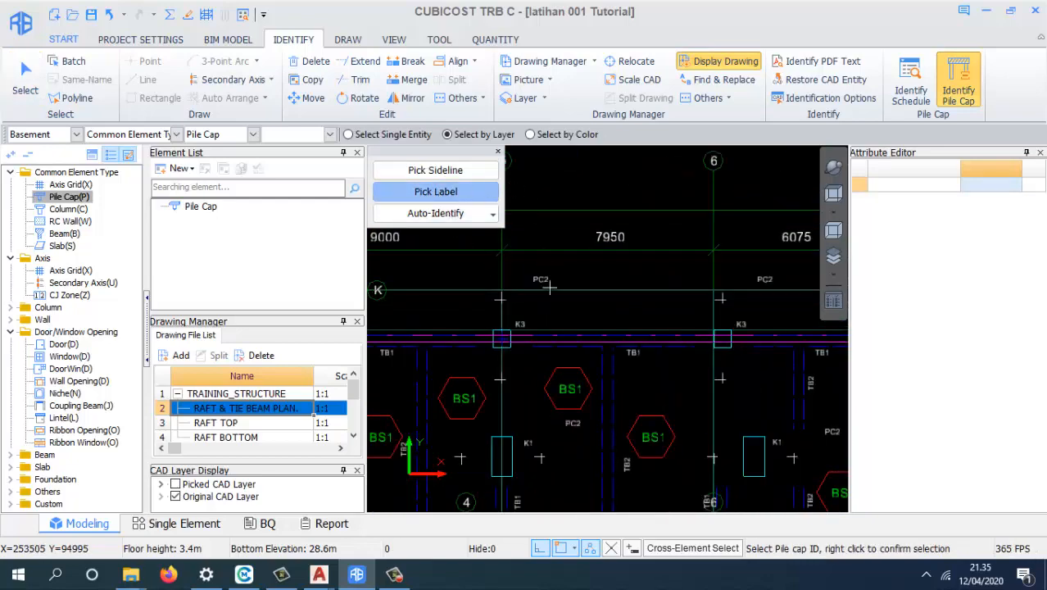
scroll(549, 287, "up", 3)
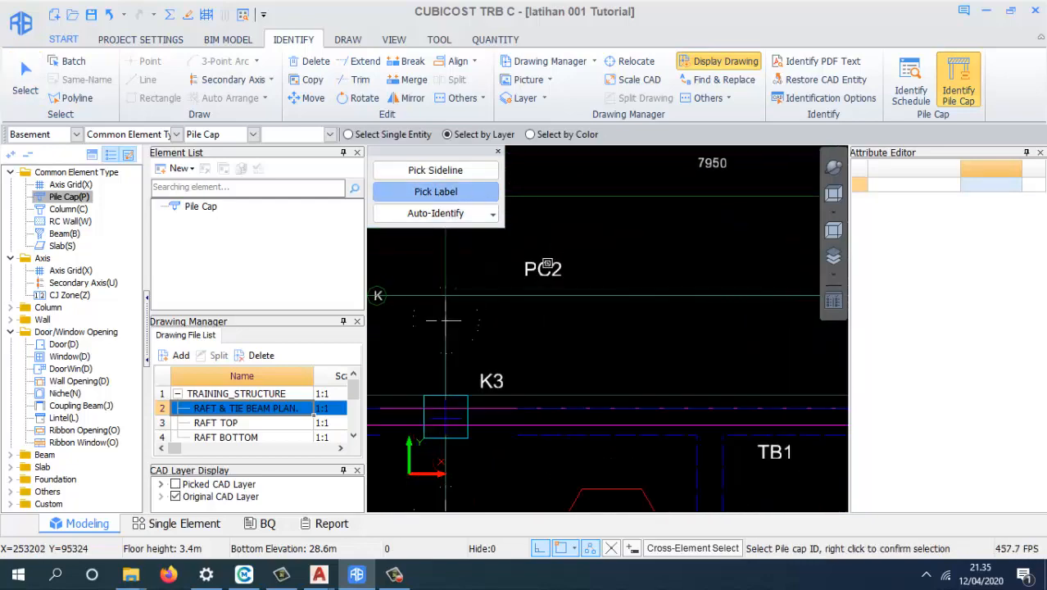
left_click(548, 263)
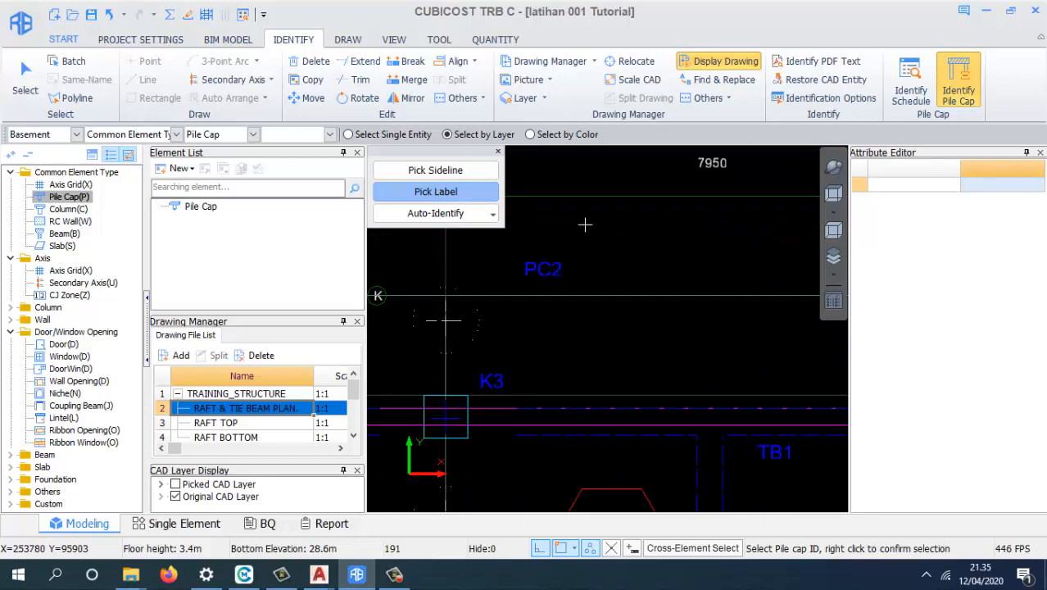
right_click(585, 225)
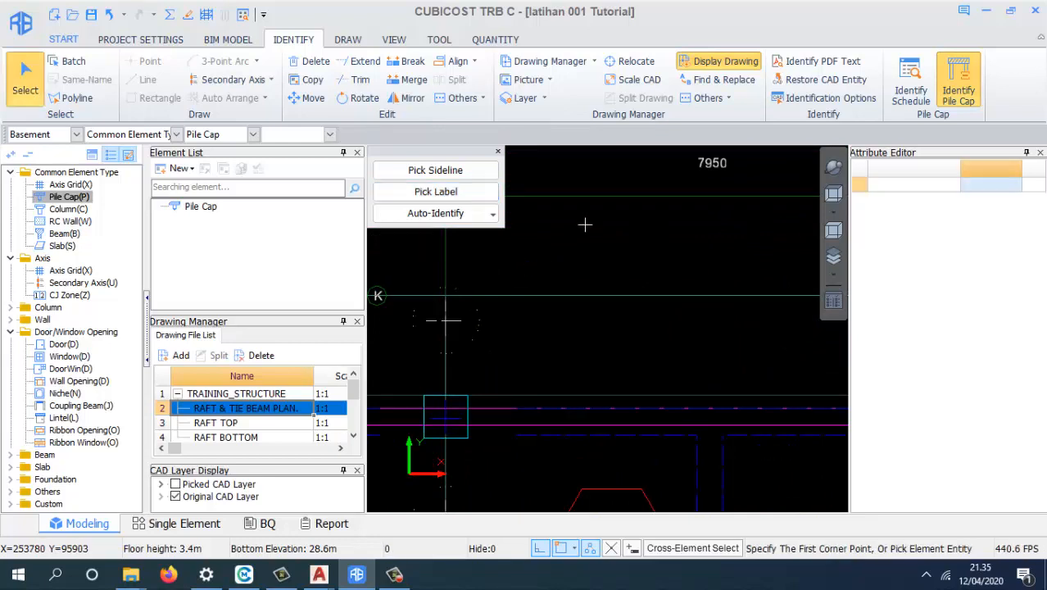
- Auto-identify the pile caps from the picked sidelines and labels and look over the resulting caps across the plan
left_click(440, 216)
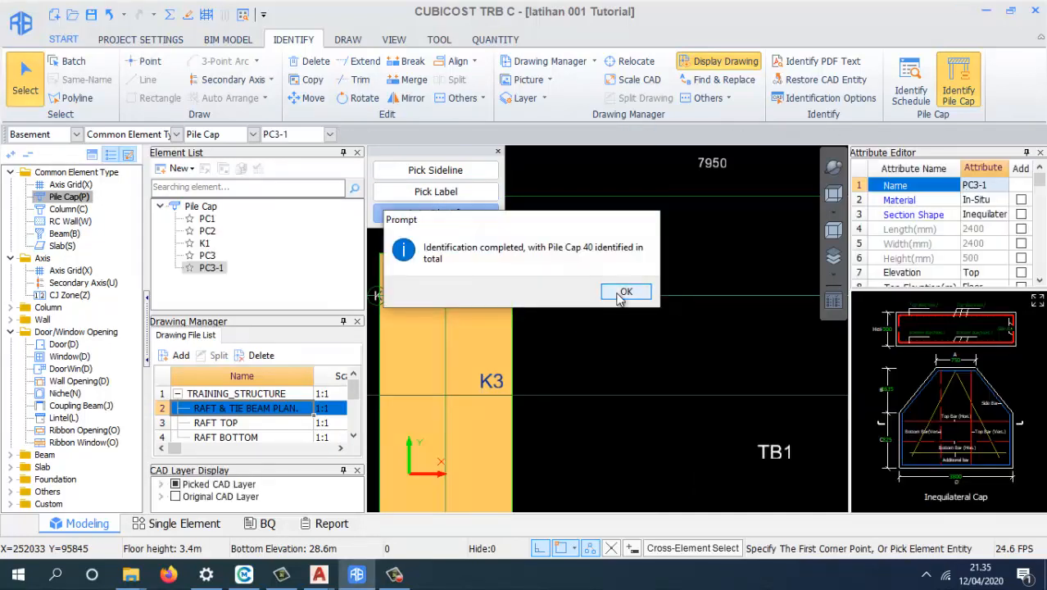
left_click(623, 292)
scroll(565, 312, "down", 4)
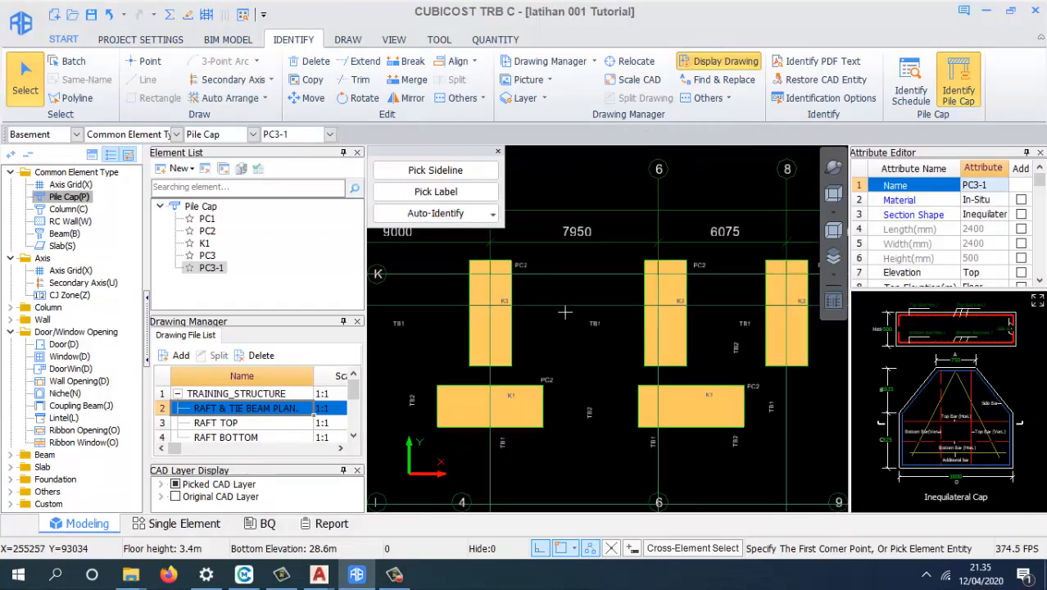
scroll(565, 313, "down", 6)
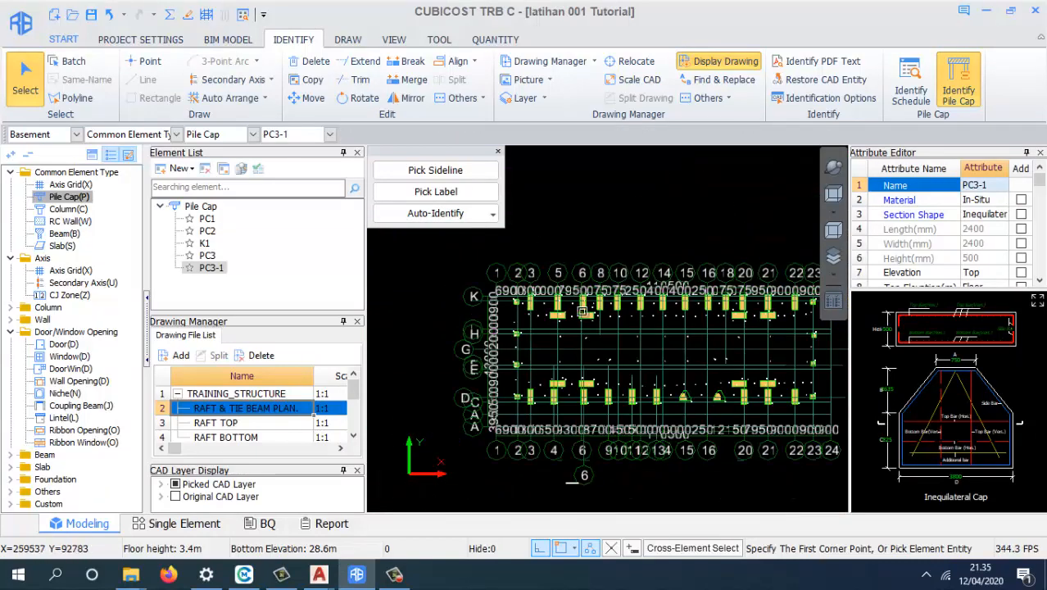
scroll(582, 312, "up", 4)
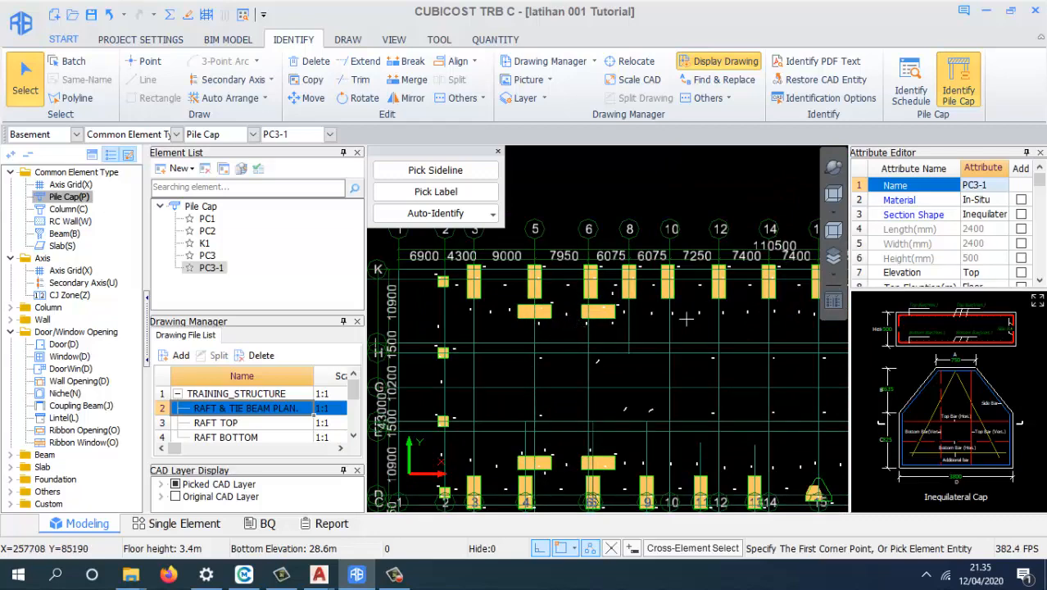
scroll(626, 341, "down", 4)
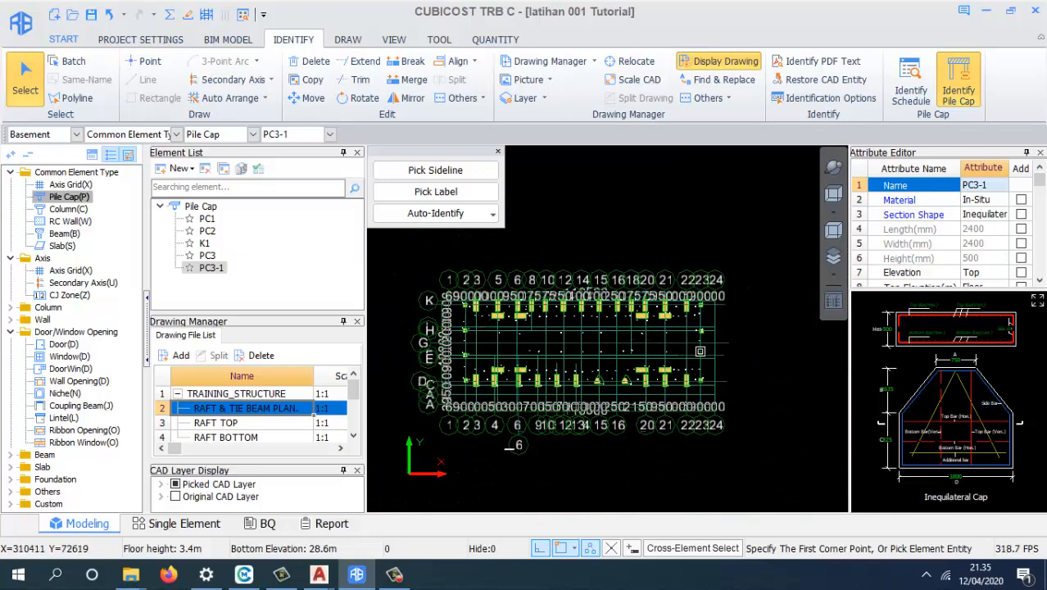
scroll(517, 338, "up", 3)
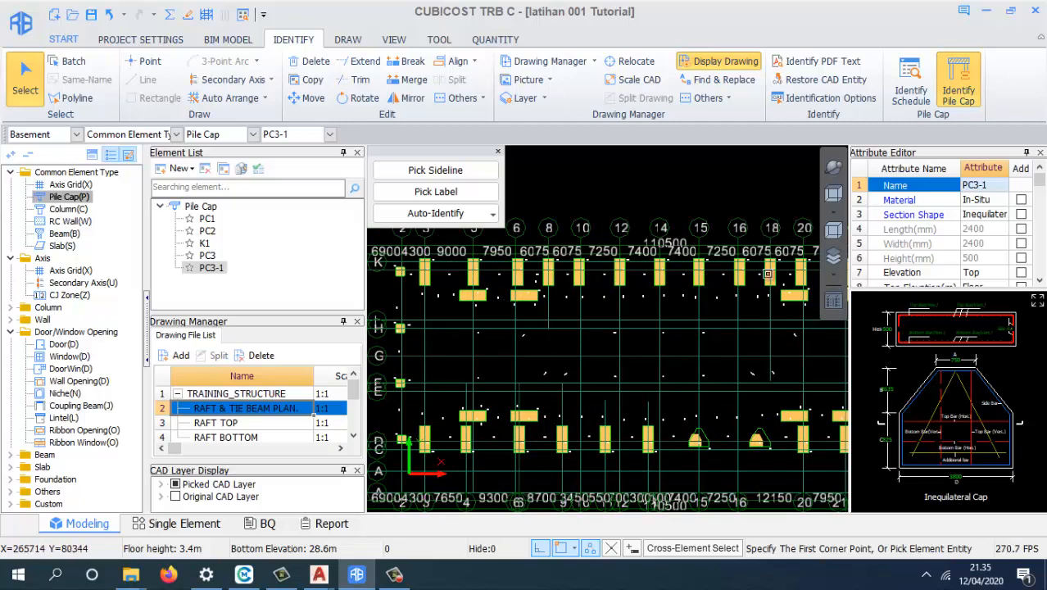
scroll(544, 300, "down", 1)
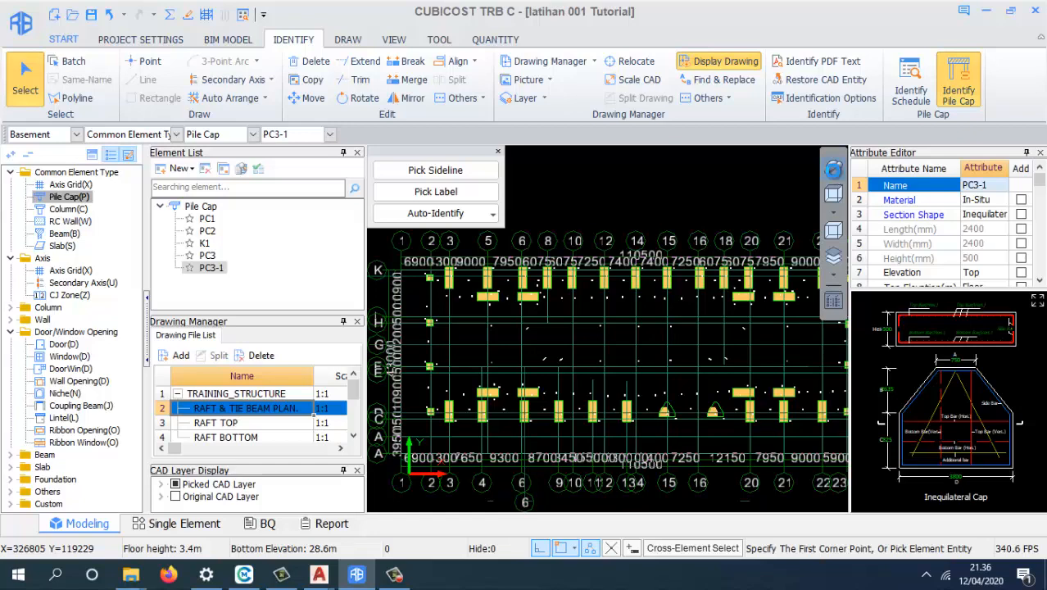
- Orbit the model in 3D to examine the shape and arrangement of the identified pile caps on the axis grid
left_click(833, 169)
left_click_drag(628, 310, 638, 249)
scroll(507, 320, "up", 5)
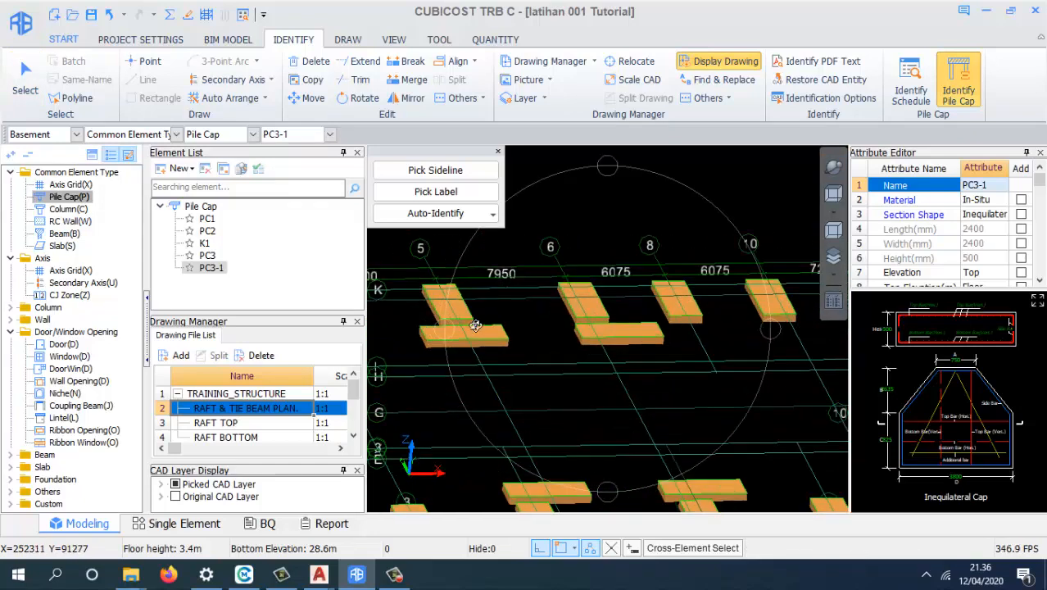
scroll(475, 326, "up", 2)
scroll(536, 312, "up", 1)
scroll(635, 304, "up", 2)
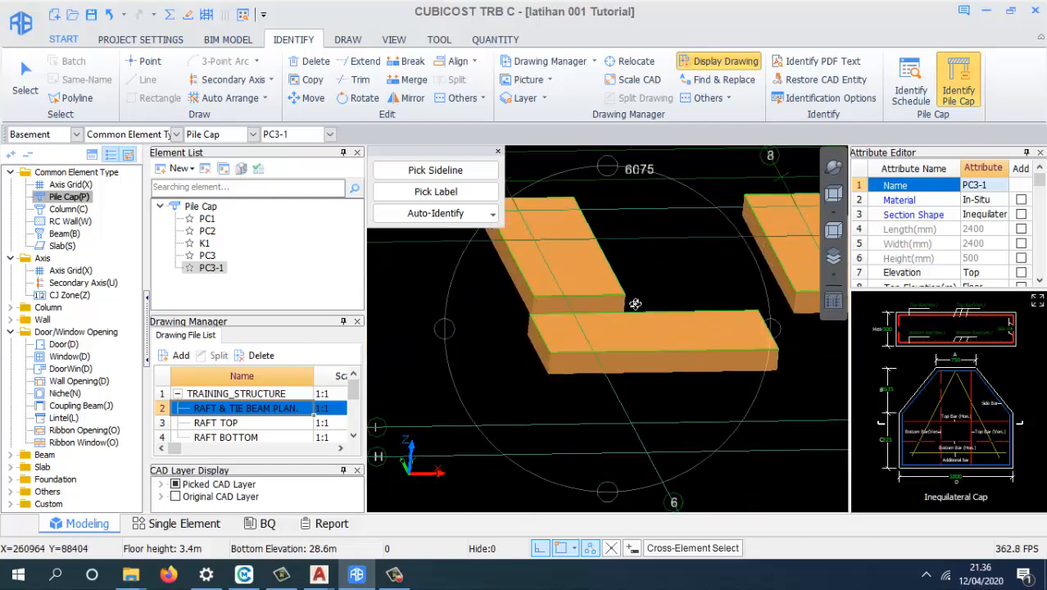
scroll(588, 294, "down", 3)
scroll(616, 326, "down", 2)
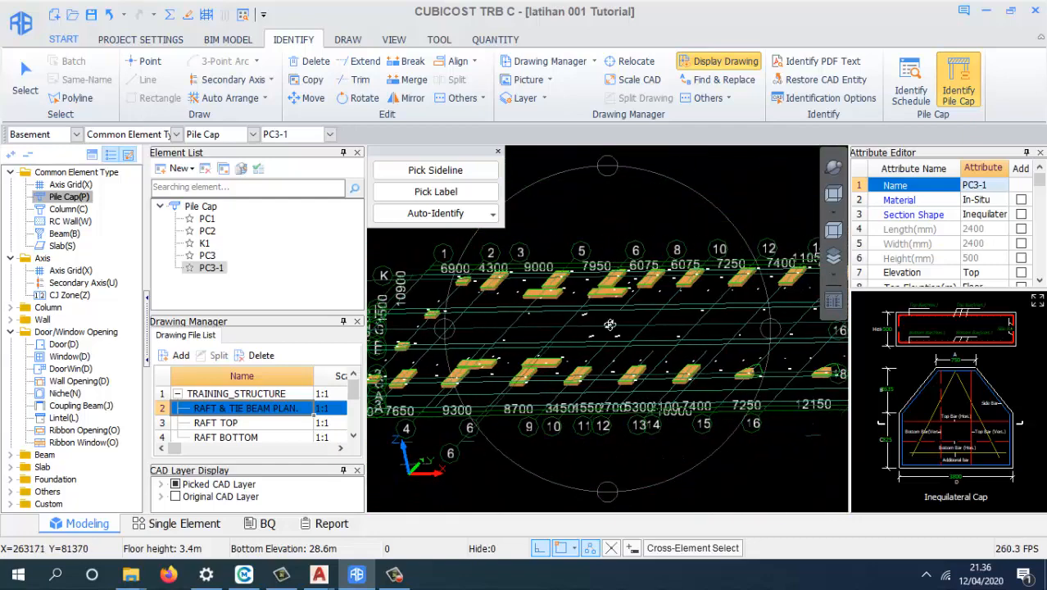
left_click_drag(616, 324, 623, 323)
left_click_drag(632, 327, 634, 358)
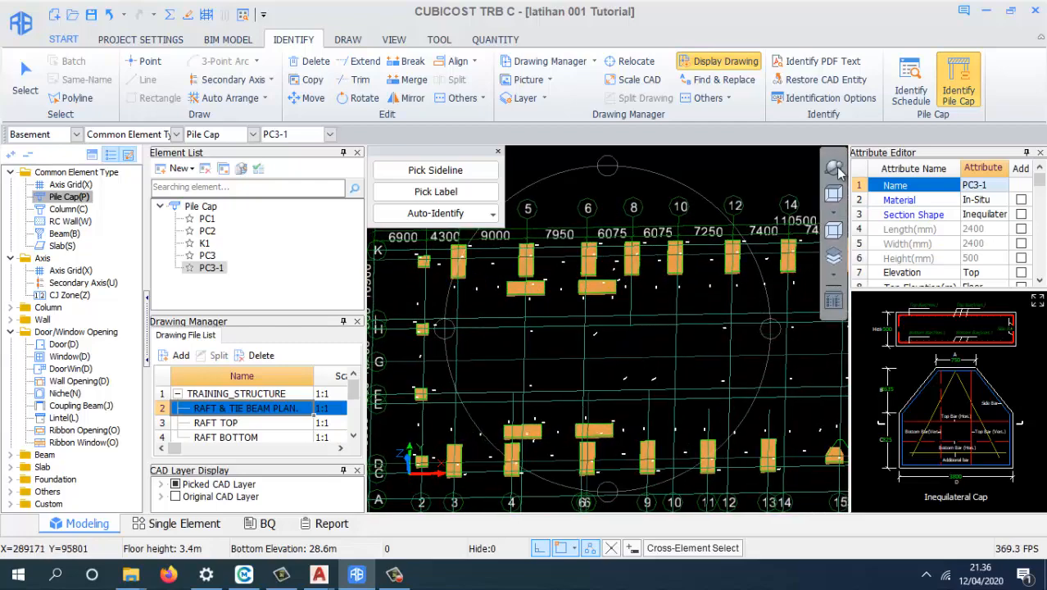
- Examine the two trapezoidal PC3 pile caps near axes 15 and 16 on grid line D, comparing each with its drawing outline
left_click(834, 174)
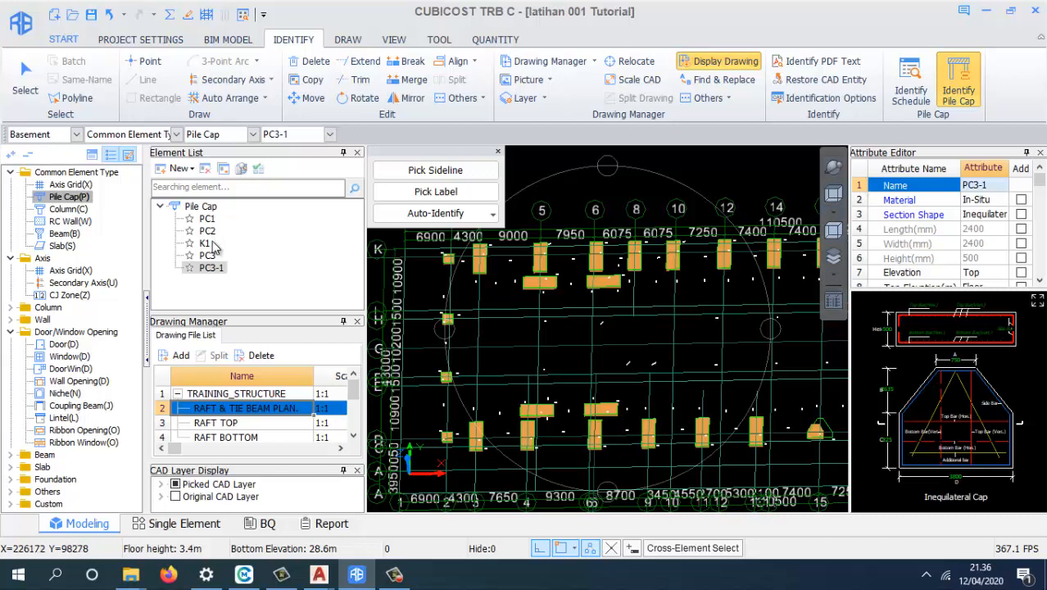
mouse_move(704, 302)
left_mouse_down()
mouse_move(692, 380)
mouse_move(634, 313)
left_mouse_up()
scroll(603, 385, "up", 6)
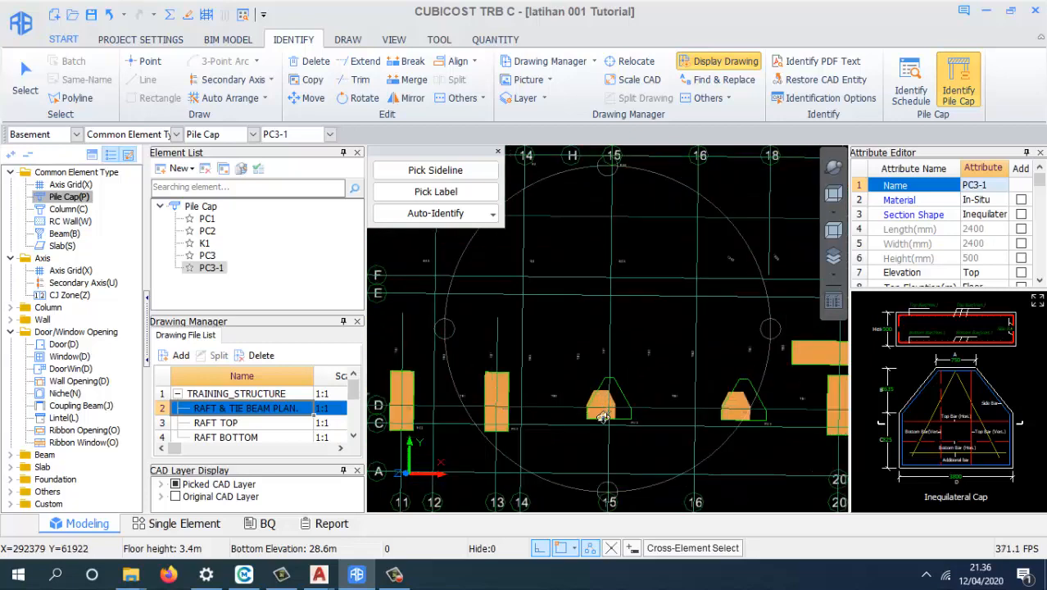
scroll(575, 286, "down", 3)
scroll(615, 362, "up", 5)
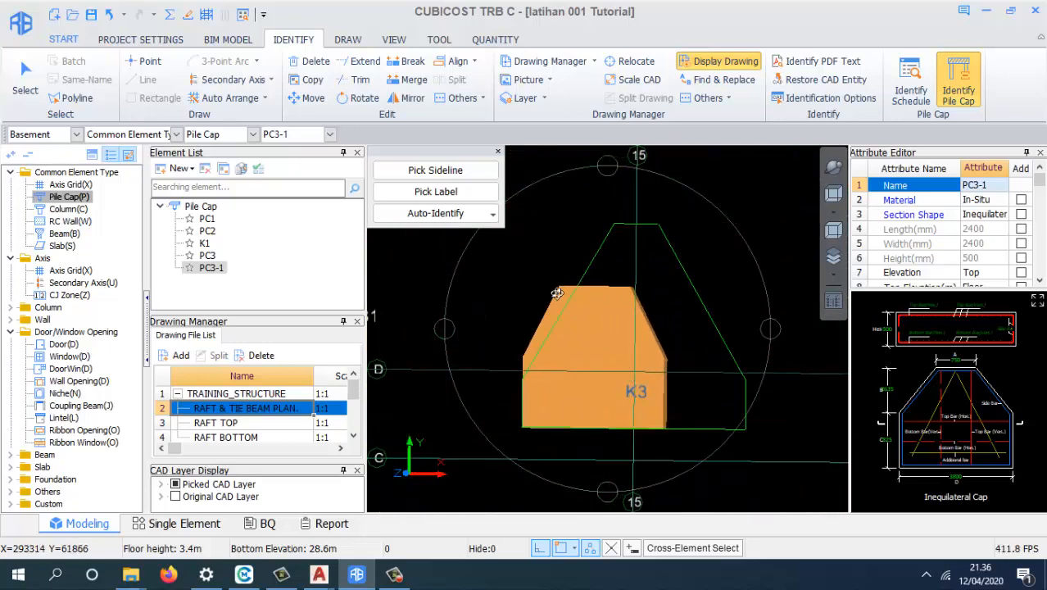
scroll(557, 293, "down", 3)
scroll(573, 319, "down", 5)
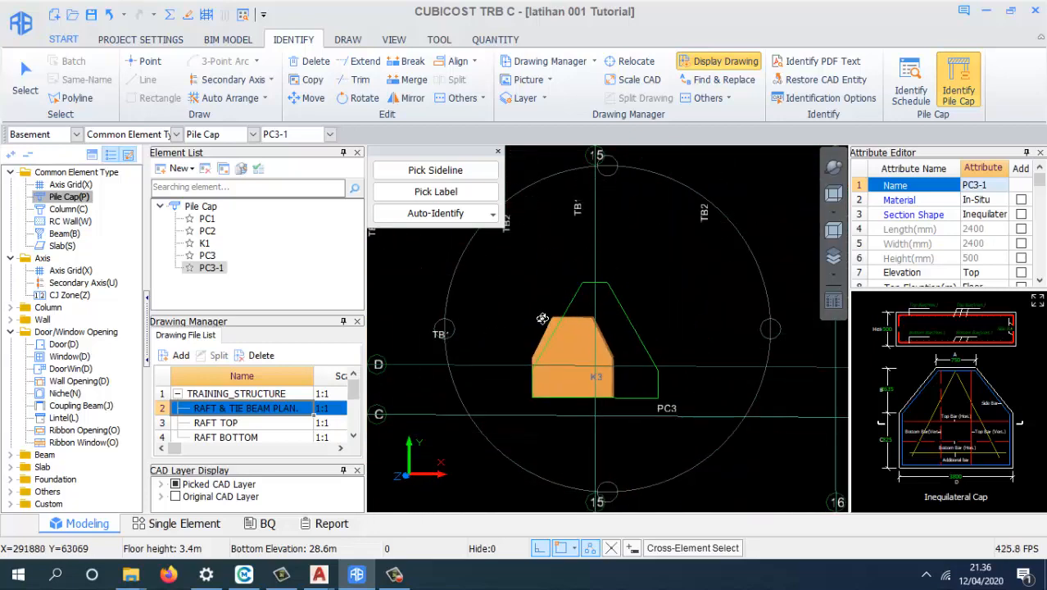
scroll(604, 323, "down", 2)
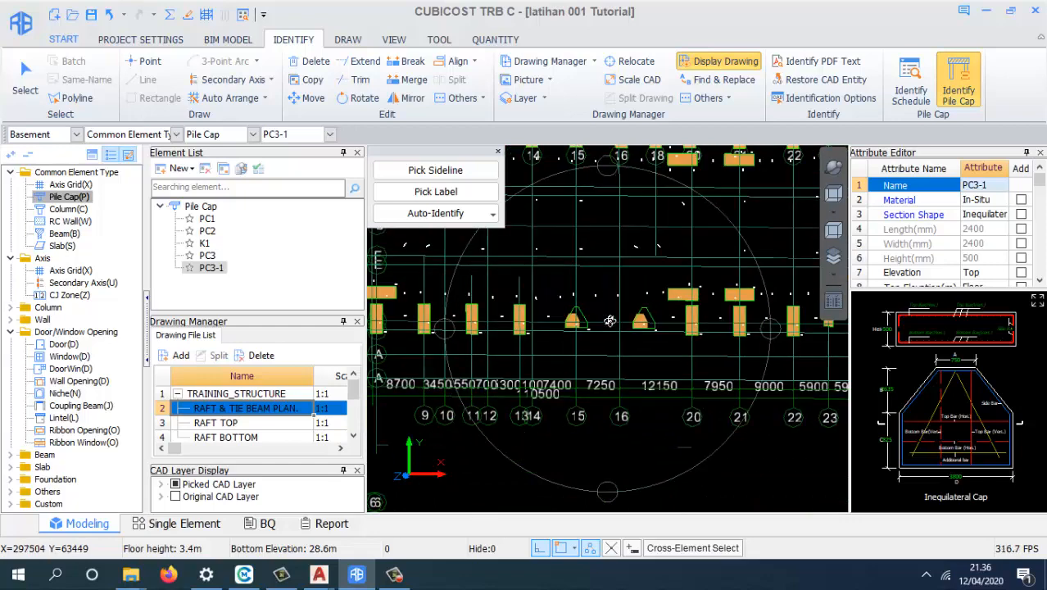
scroll(610, 320, "up", 5)
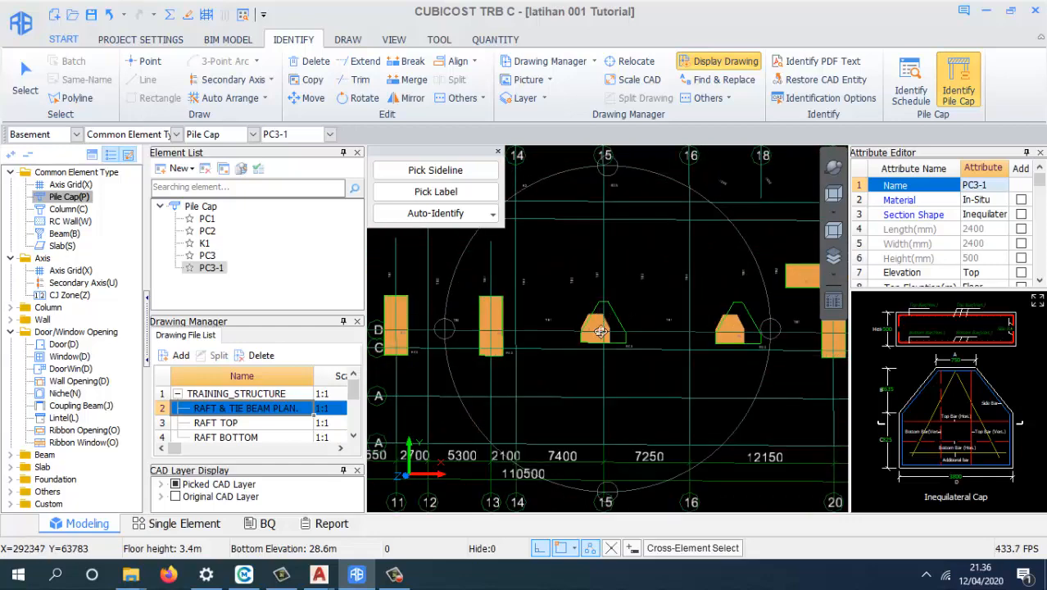
- Compare the identified pile caps with their CAD outlines, especially PC3 near axis 15, and close the pile cap identification tool
scroll(630, 319, "up", 2)
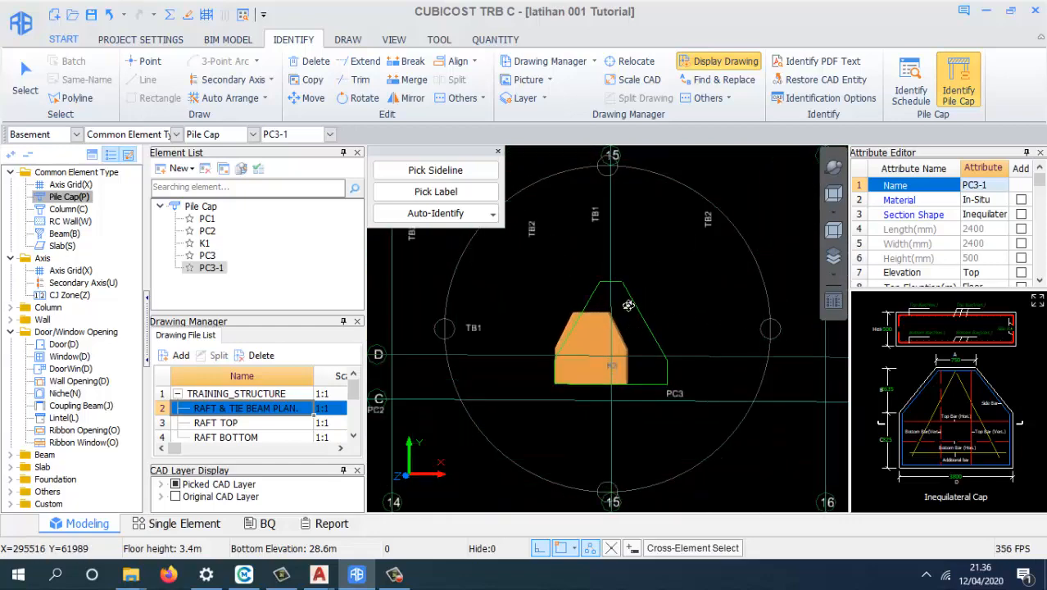
scroll(651, 337, "down", 3)
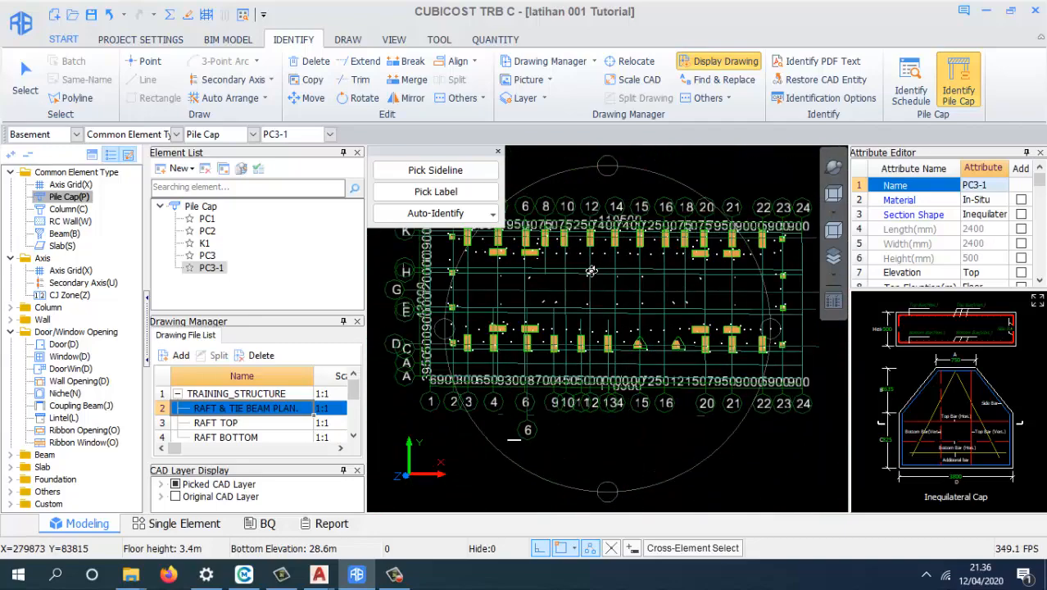
scroll(510, 245, "up", 2)
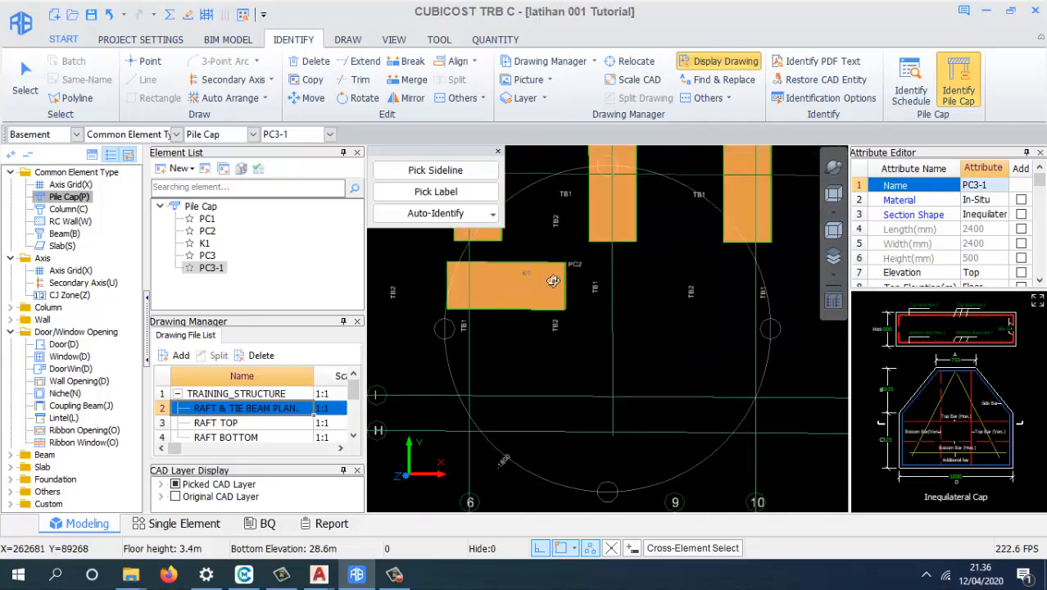
scroll(558, 284, "down", 3)
scroll(684, 415, "up", 3)
scroll(680, 402, "up", 2)
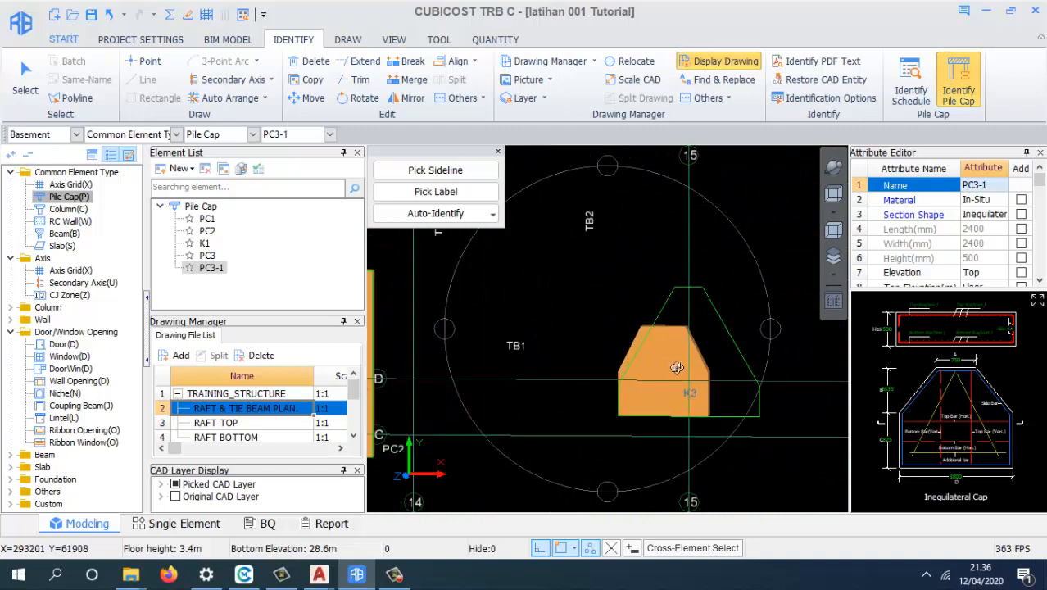
left_click(681, 361)
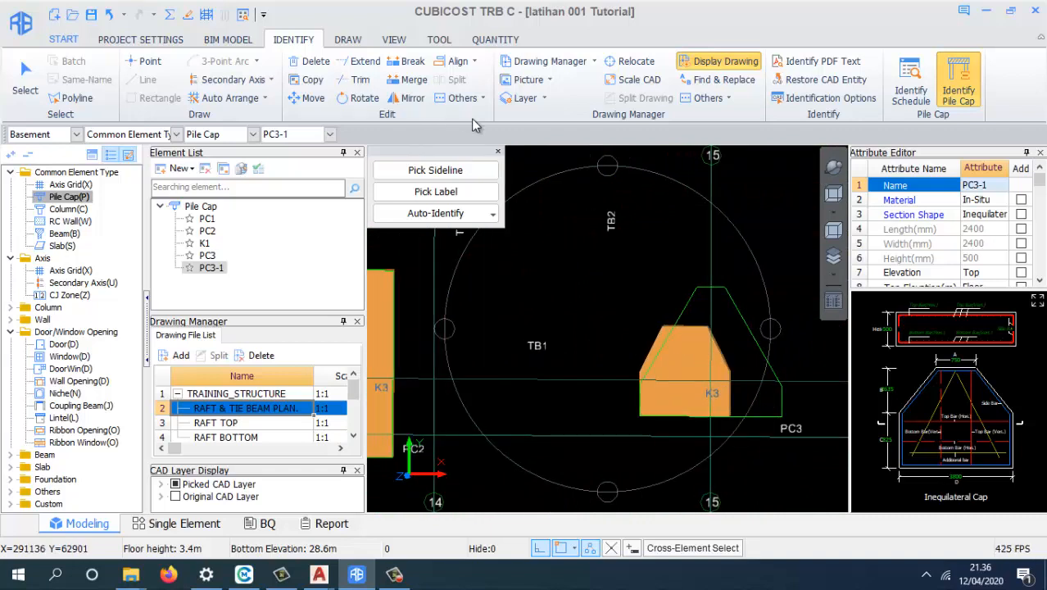
left_click(499, 155)
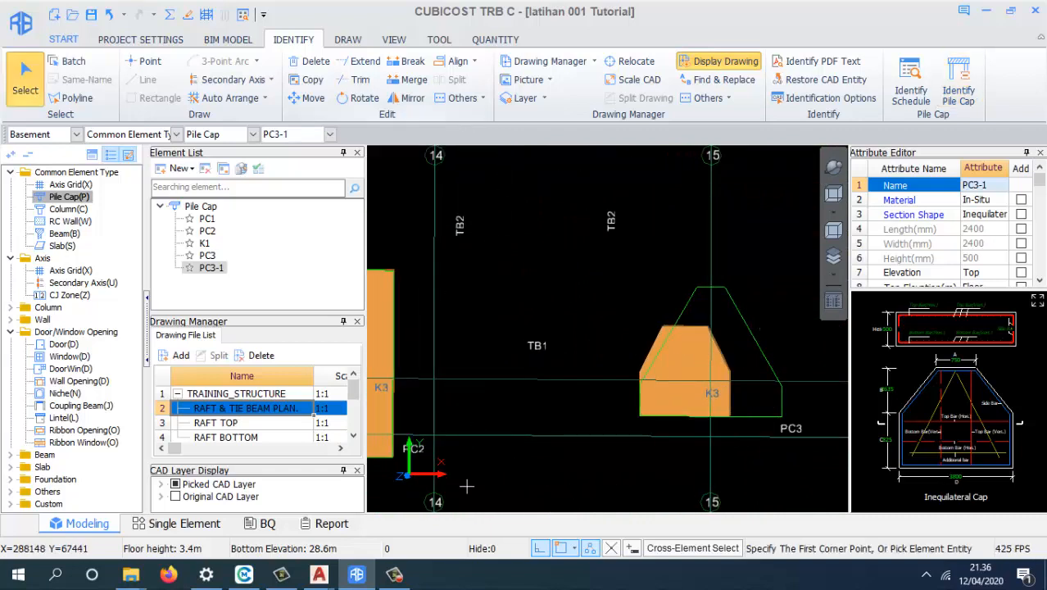
- Switch to AutoCAD and examine the top-edge width dimension in the PILECAP PC3 detail
left_click(394, 574)
left_click(986, 522)
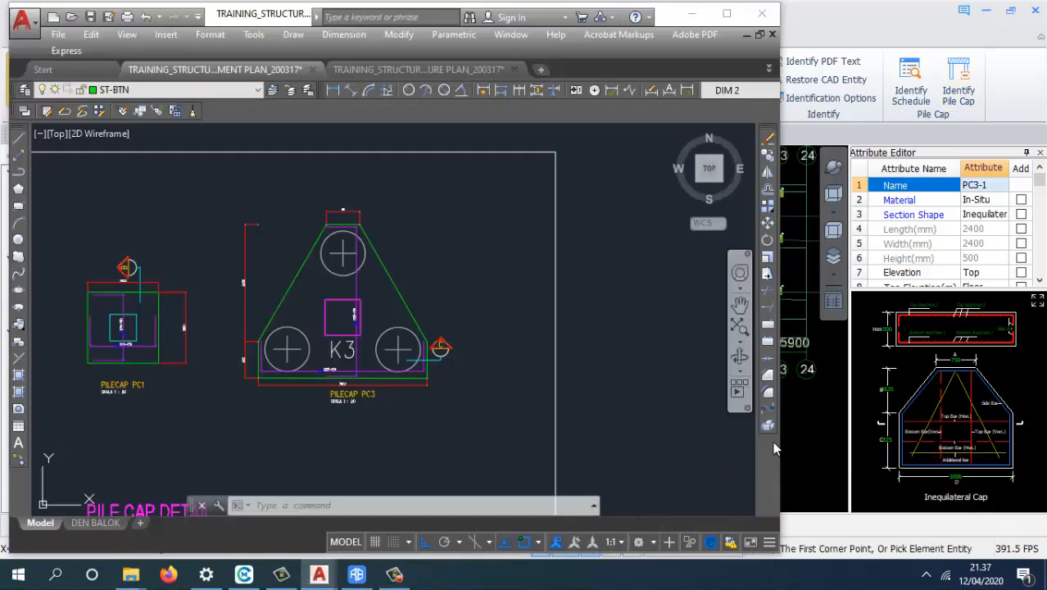
scroll(291, 249, "up", 5)
scroll(360, 239, "down", 5)
scroll(350, 235, "up", 5)
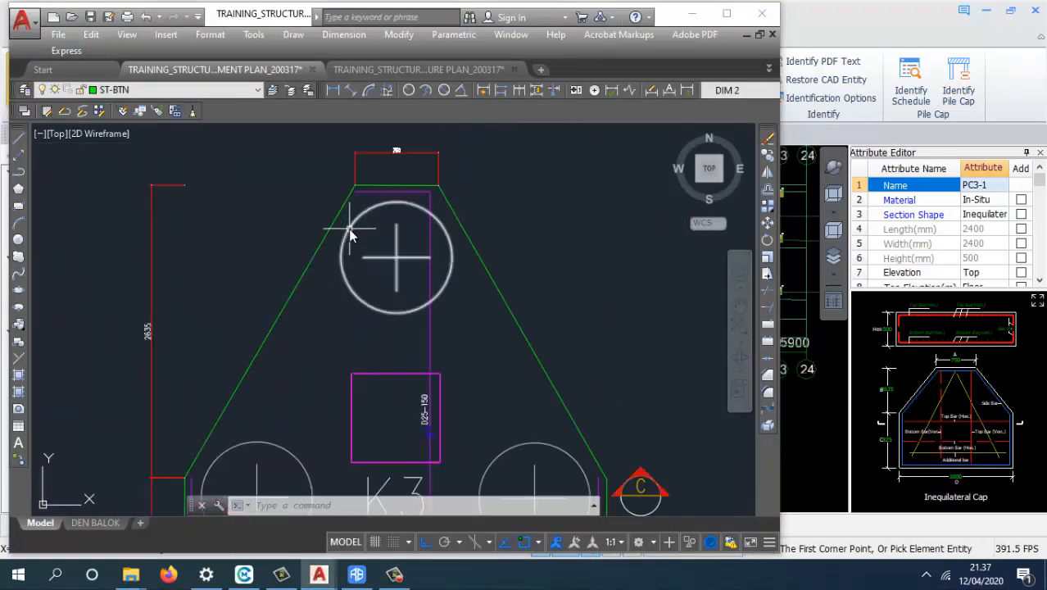
scroll(410, 233, "down", 5)
scroll(422, 214, "up", 6)
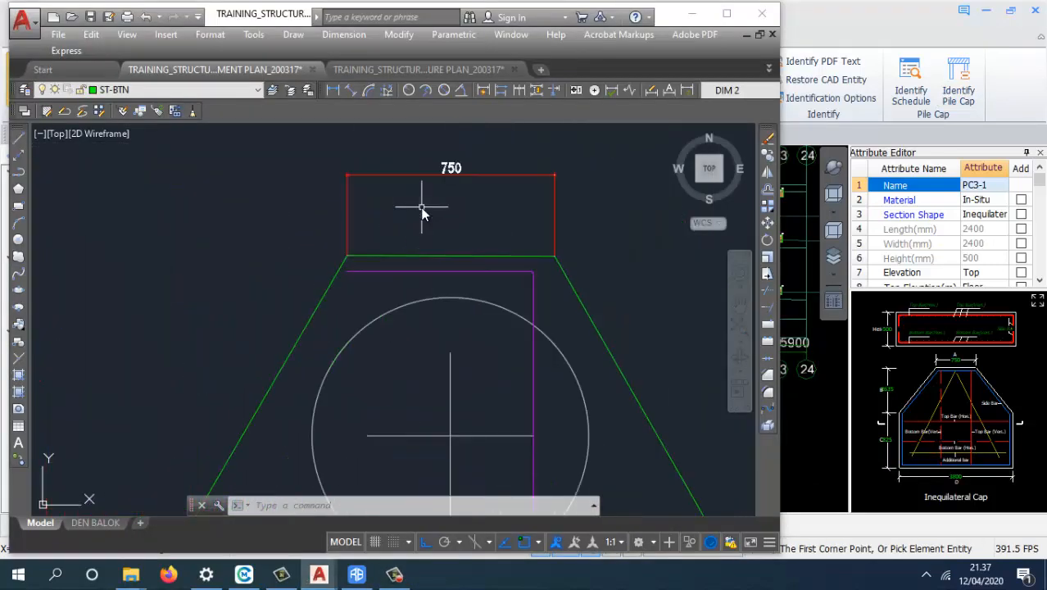
- Examine the sloped-side height dimension of the PILECAP PC3 detail, and return to Cubicost TRB
scroll(421, 215, "down", 5)
scroll(410, 271, "up", 2)
scroll(426, 295, "down", 2)
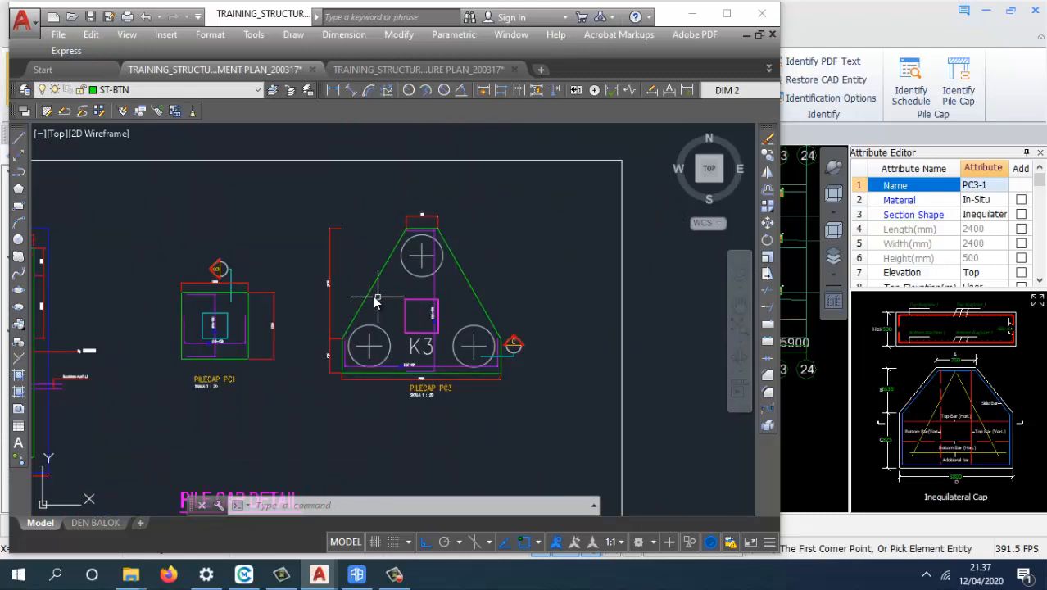
scroll(318, 299, "up", 4)
scroll(272, 282, "up", 4)
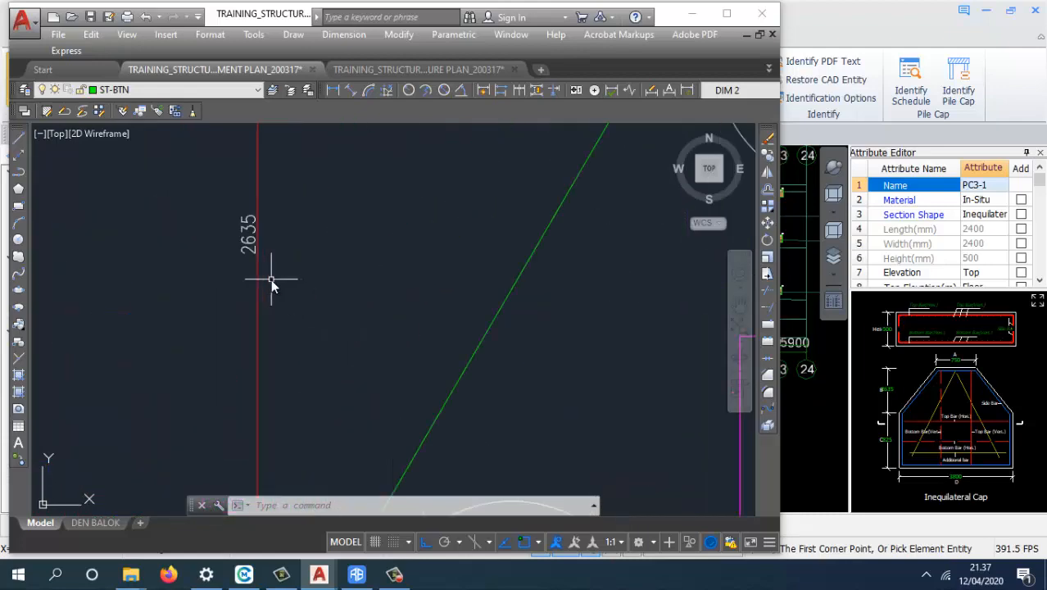
scroll(270, 278, "down", 5)
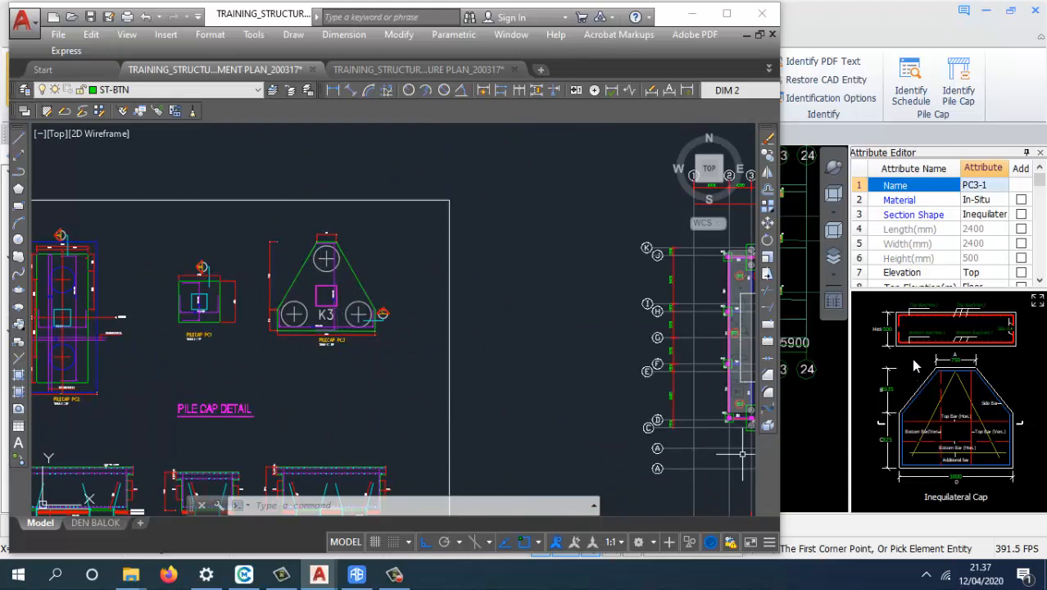
left_click(692, 15)
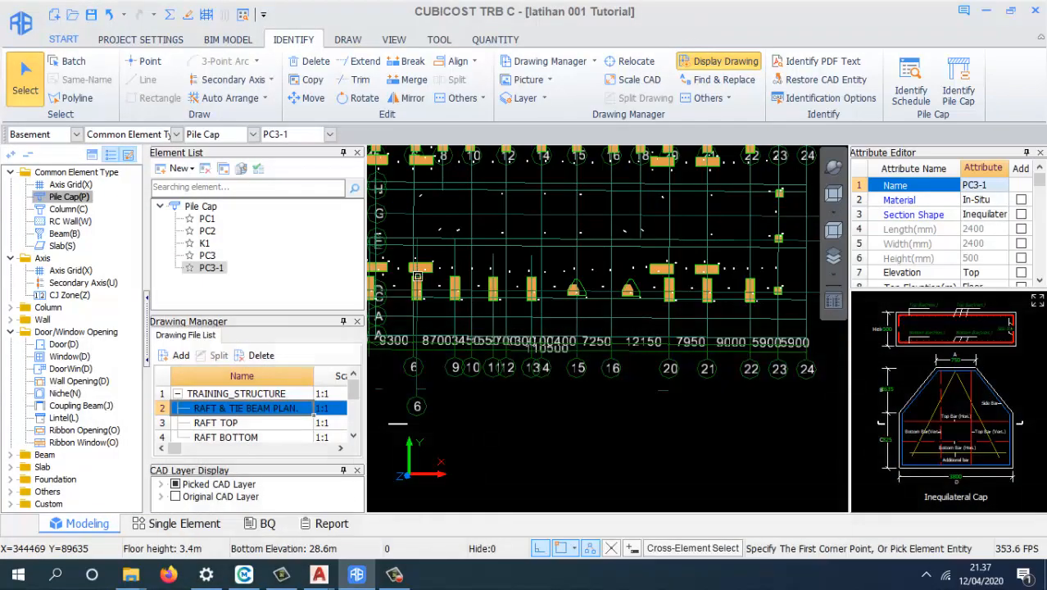
- Open the full TRAINING_STRUCTURE drawing and examine the side height dimension in its PC3 pile cap detail
scroll(652, 351, "up", 5)
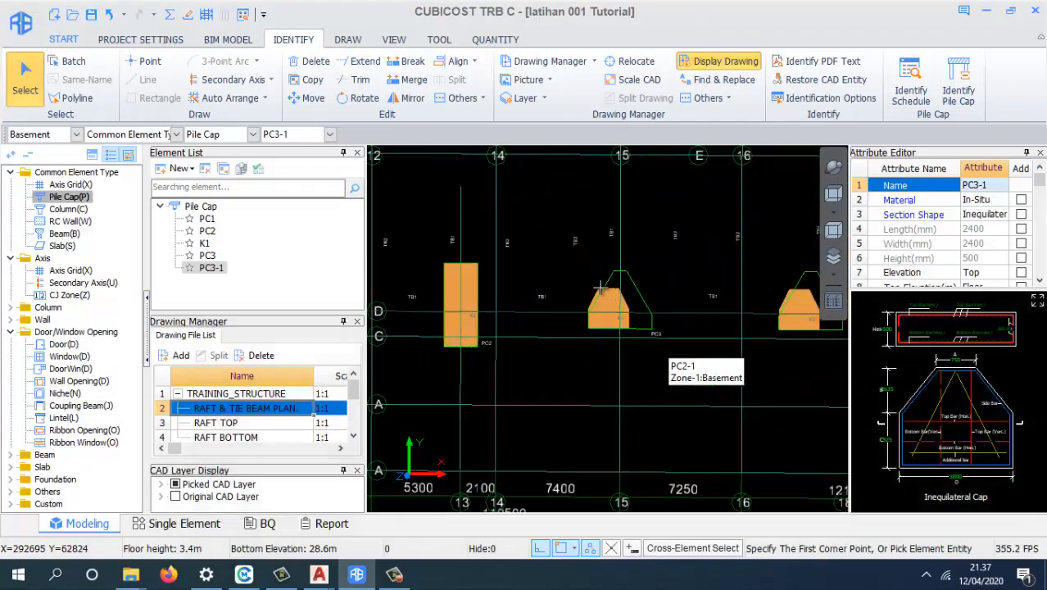
double_click(262, 397)
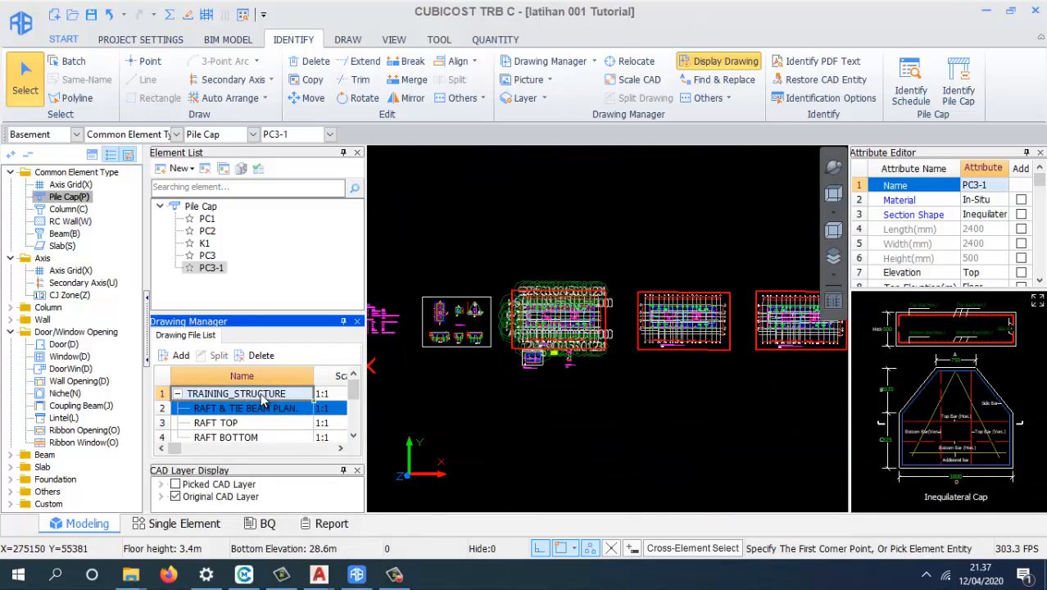
scroll(667, 349, "up", 5)
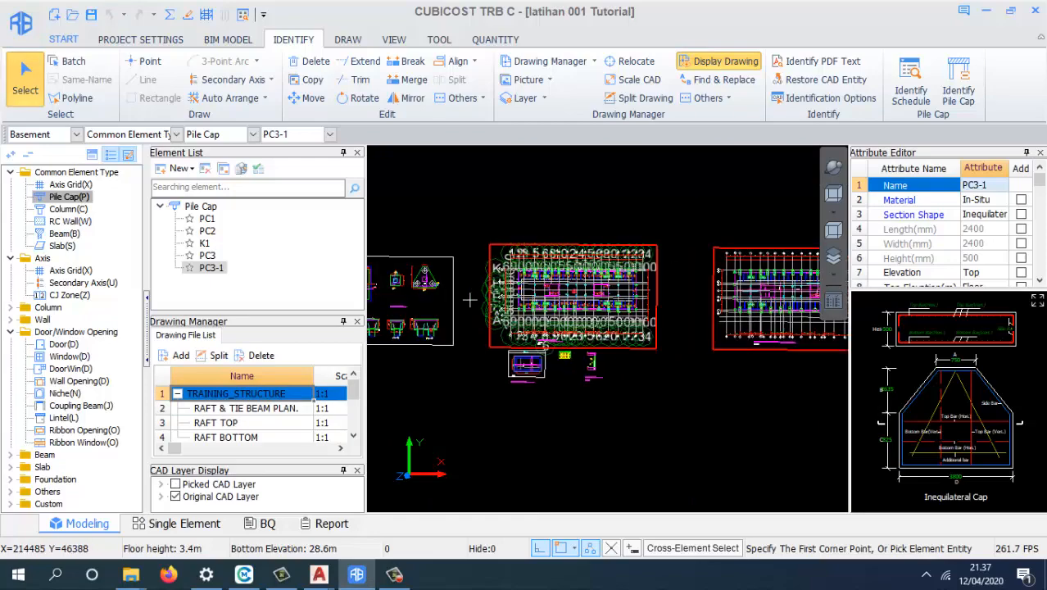
scroll(463, 263, "down", 2)
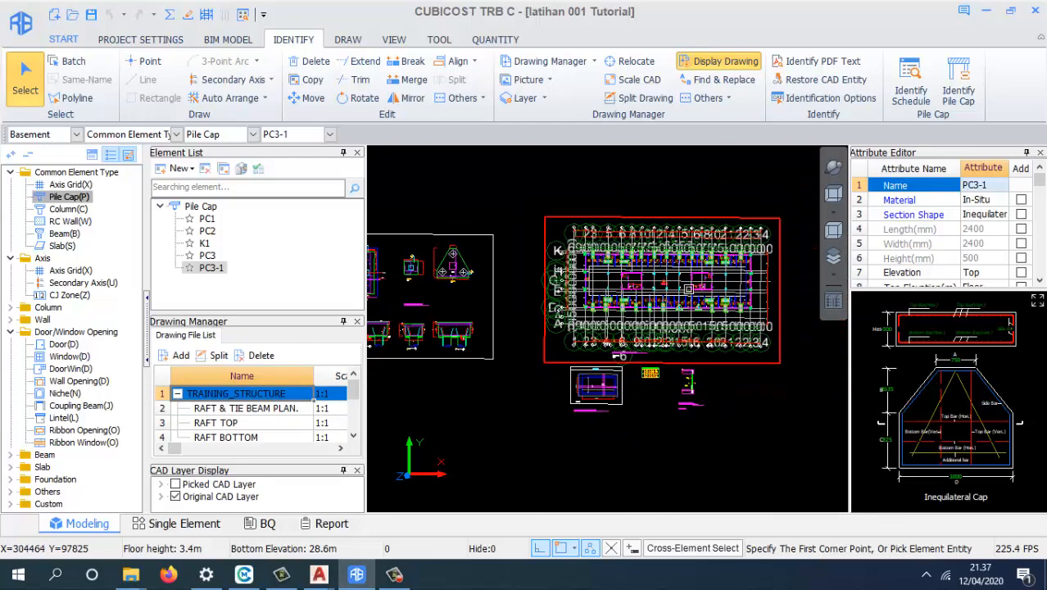
scroll(453, 255, "up", 5)
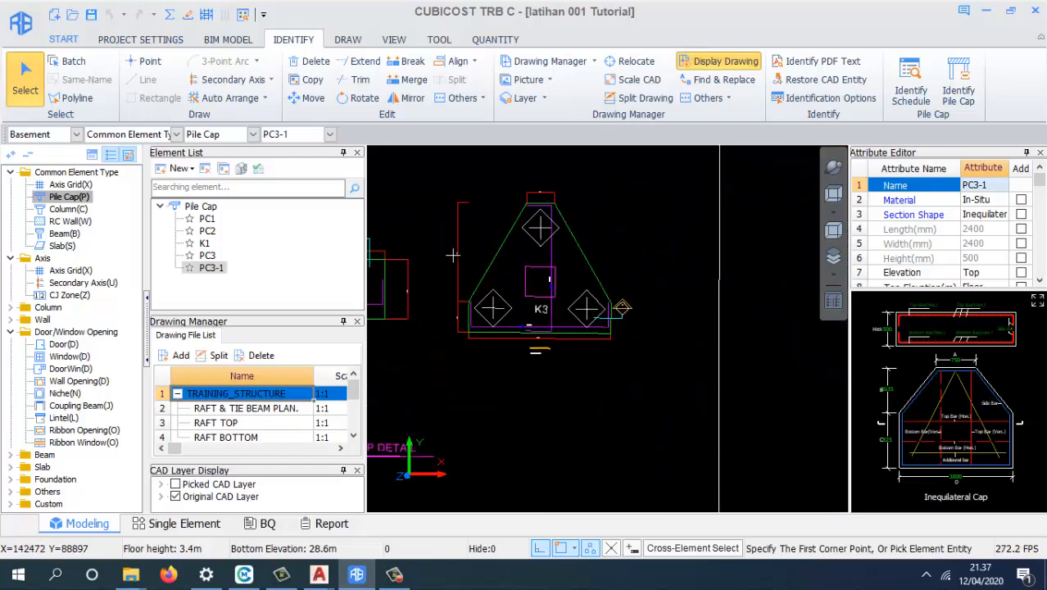
scroll(453, 255, "up", 6)
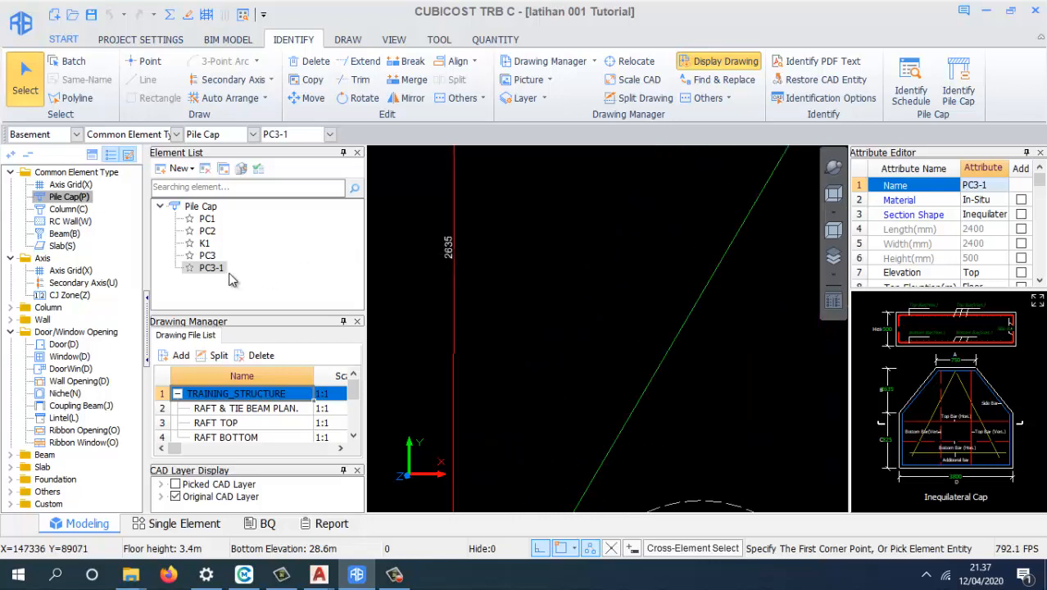
scroll(481, 284, "down", 6)
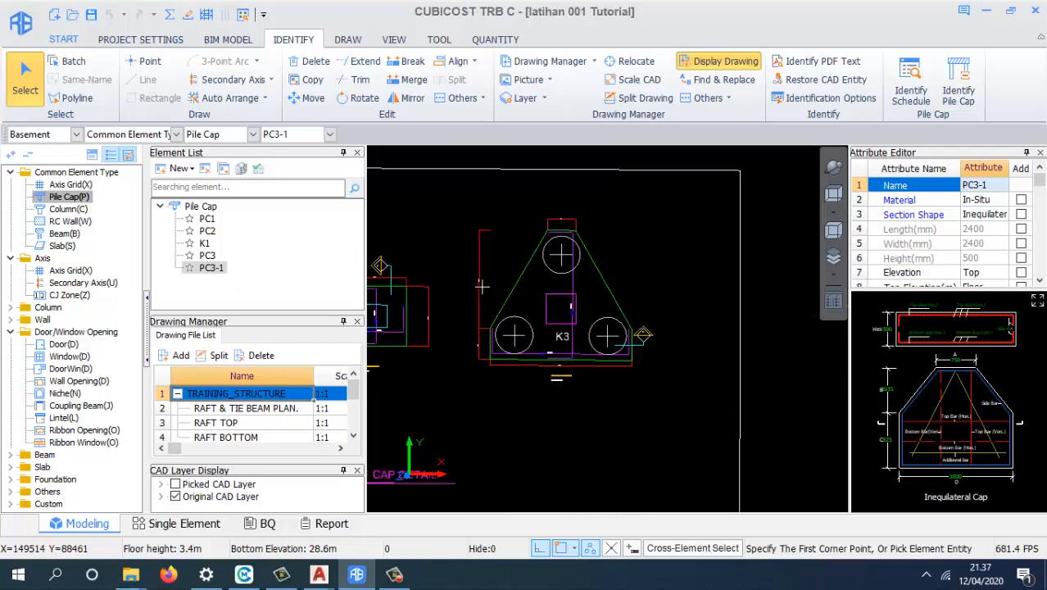
scroll(538, 305, "down", 5)
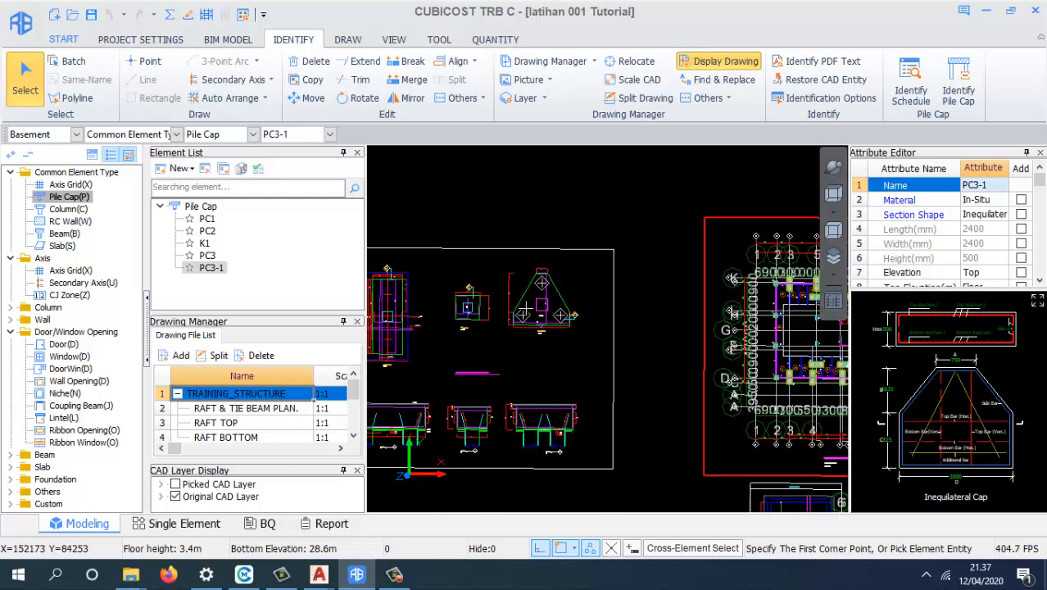
- Display the RAFT & TIE BEAM PLAN drawing with the modelled pile caps
double_click(264, 414)
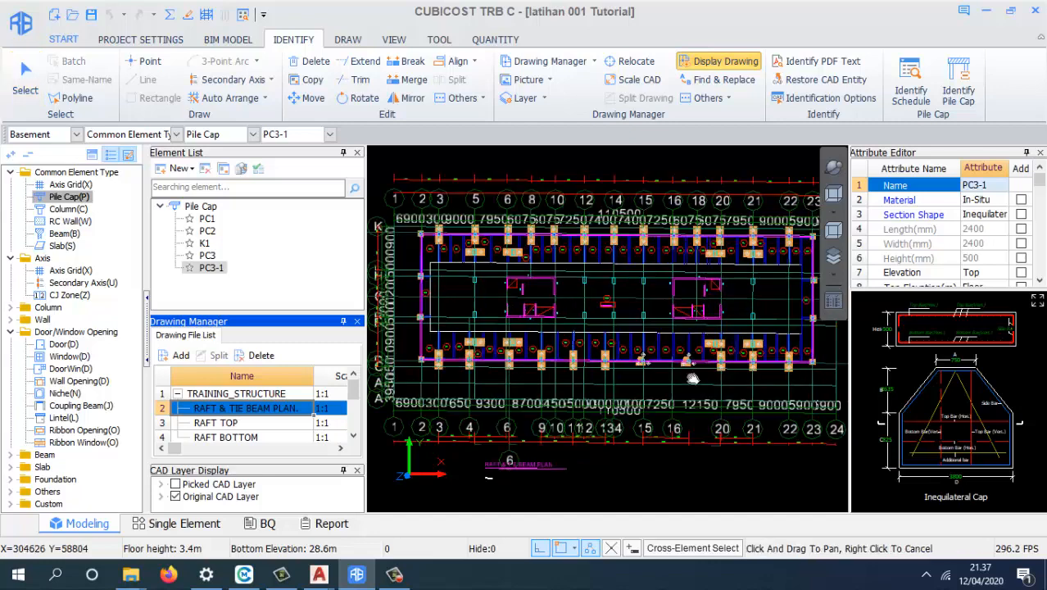
scroll(693, 369, "up", 5)
scroll(696, 361, "down", 1)
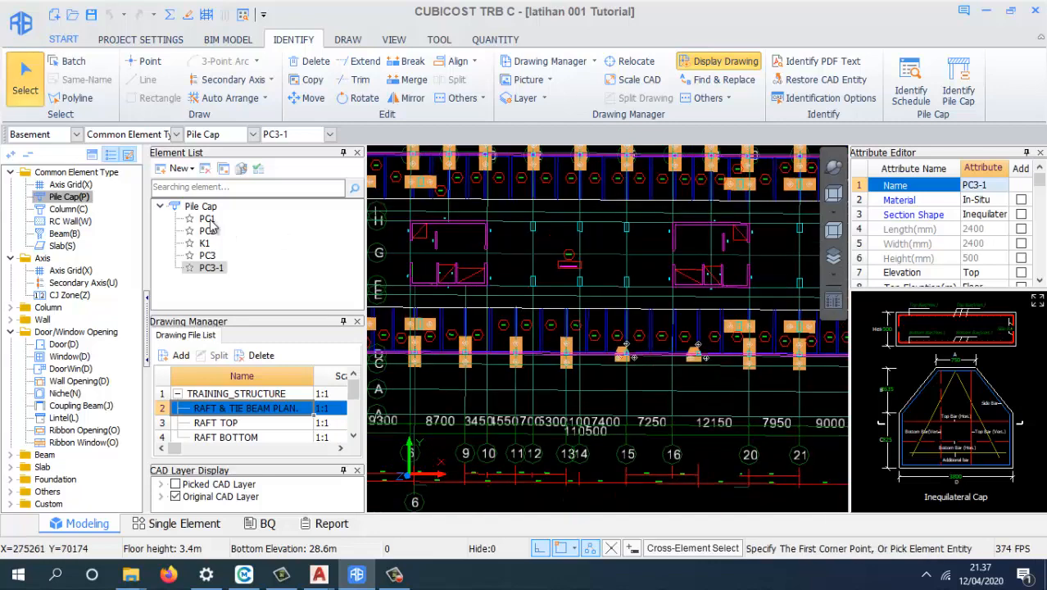
- Quick-select all PC1 pile cap entities and check their locations across the raft and tie beam plan
left_click(207, 220)
right_click(210, 221)
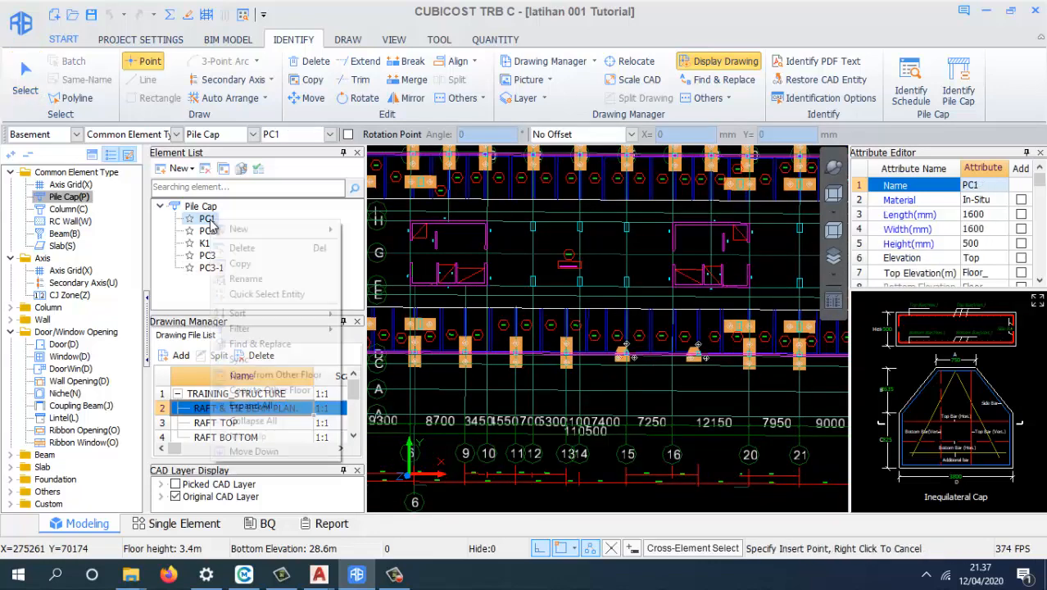
left_click(254, 294)
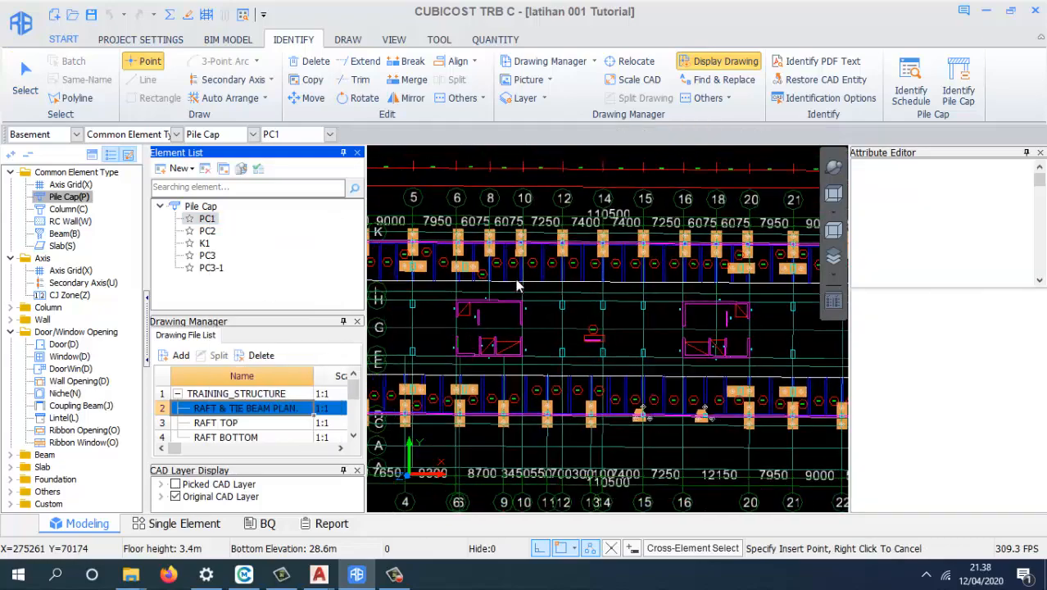
scroll(435, 278, "up", 2)
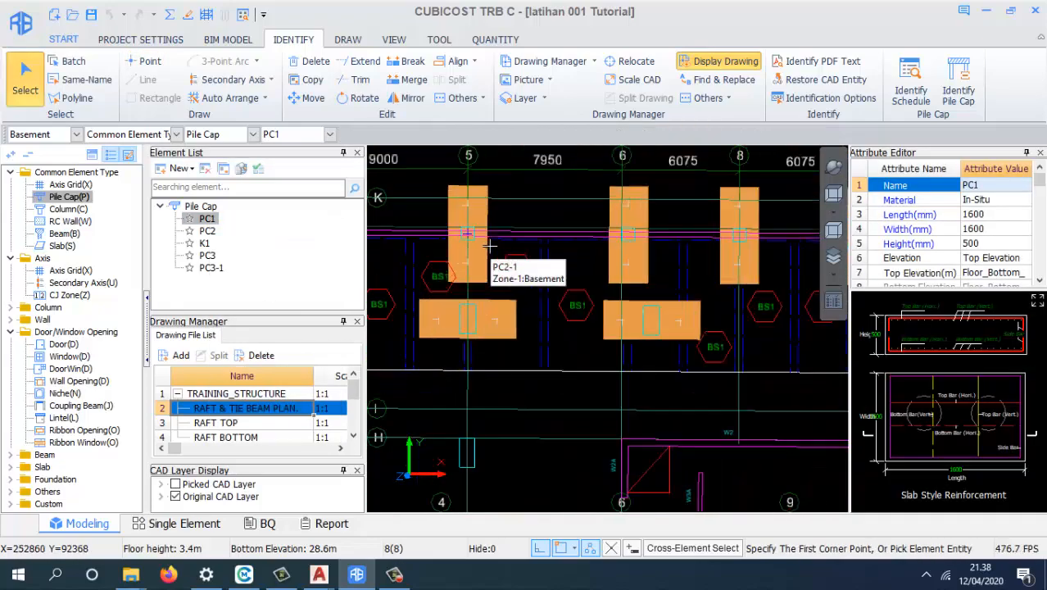
middle_click_drag(479, 238, 694, 348)
scroll(696, 349, "down", 1)
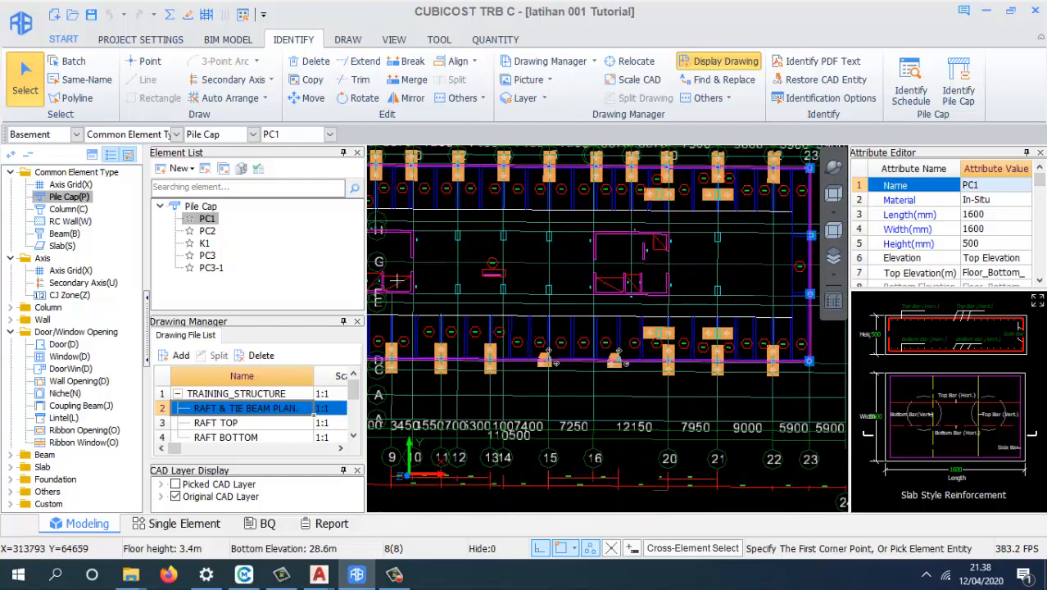
scroll(630, 224, "up", 3)
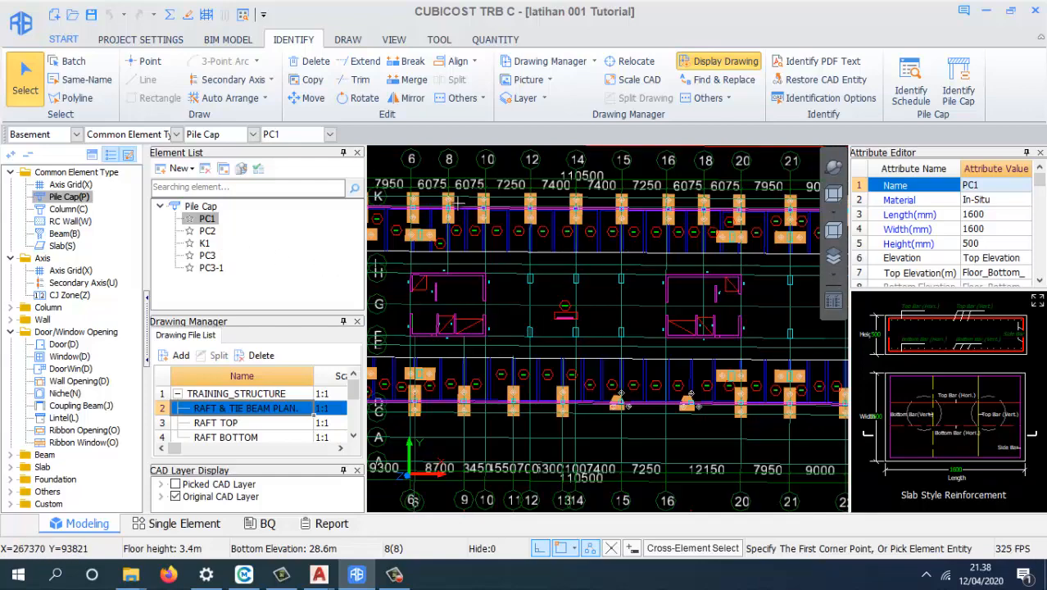
scroll(630, 224, "down", 1)
scroll(630, 224, "down", 3)
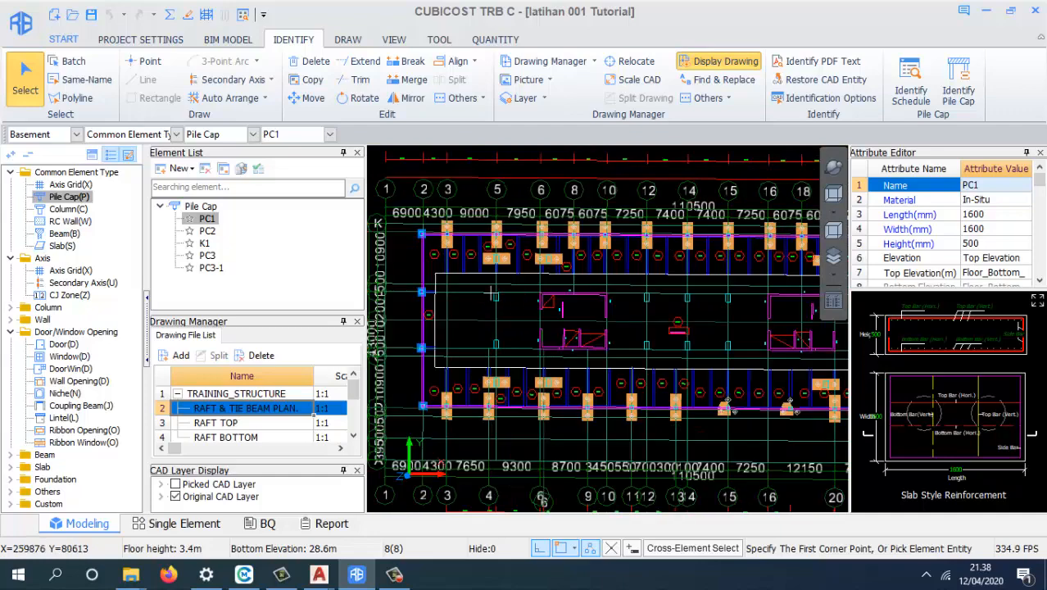
- Quick-select all PC2 pile cap entities and check which rectangular caps on the plan are included
left_click(206, 231)
right_click(212, 233)
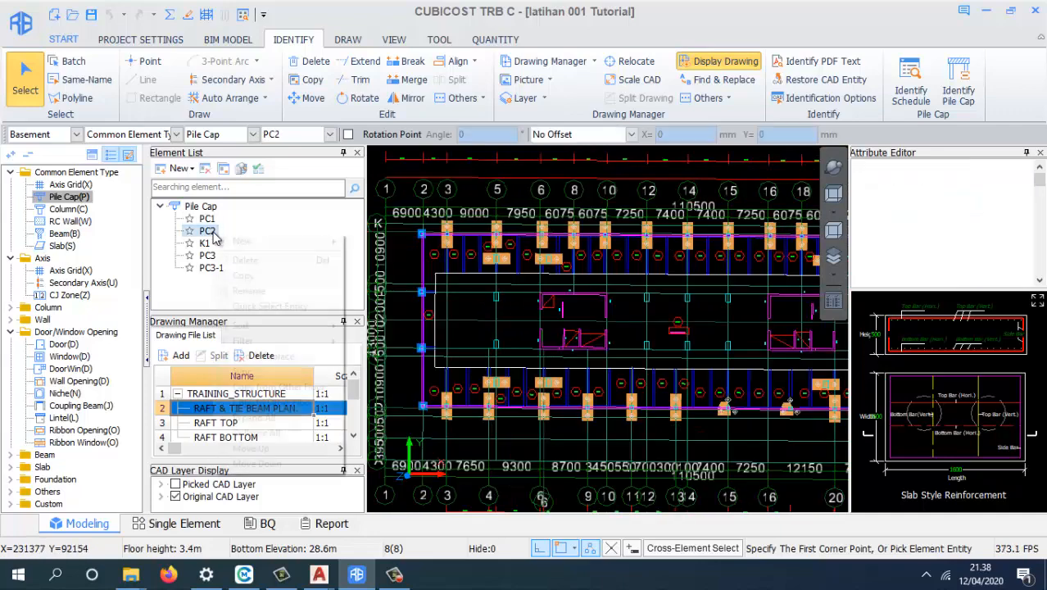
left_click(264, 310)
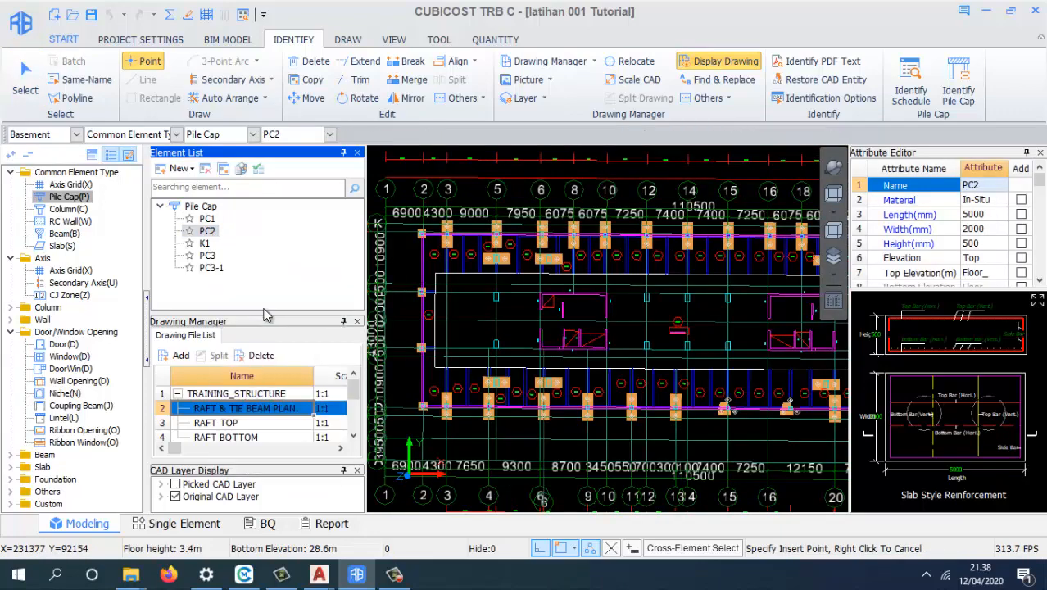
scroll(539, 257, "up", 1)
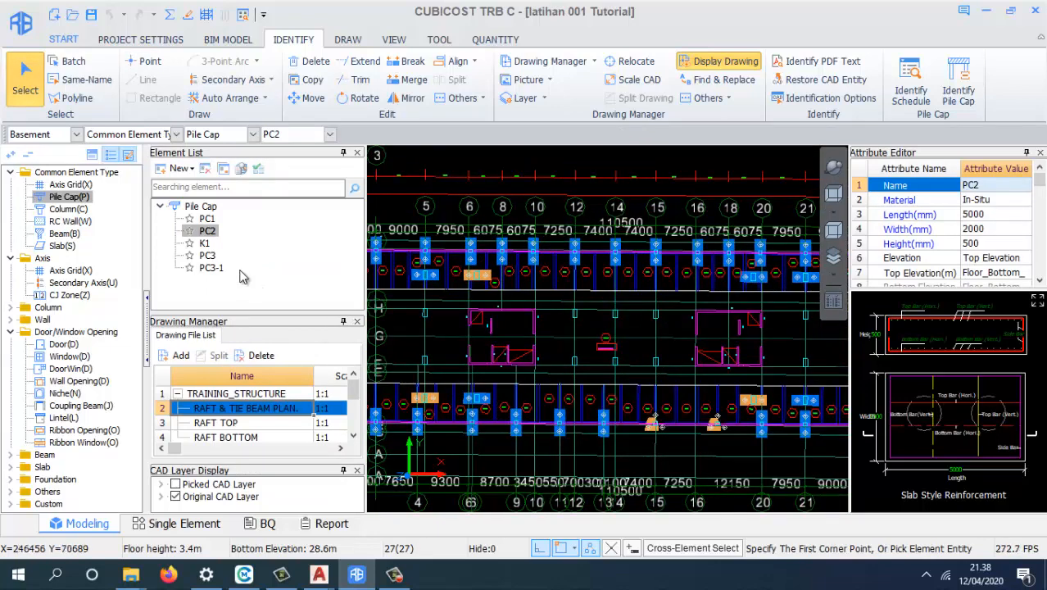
- Quick-select the PC1 pile cap entities again and inspect the caps left out of the selection
left_click(207, 218)
right_click(209, 220)
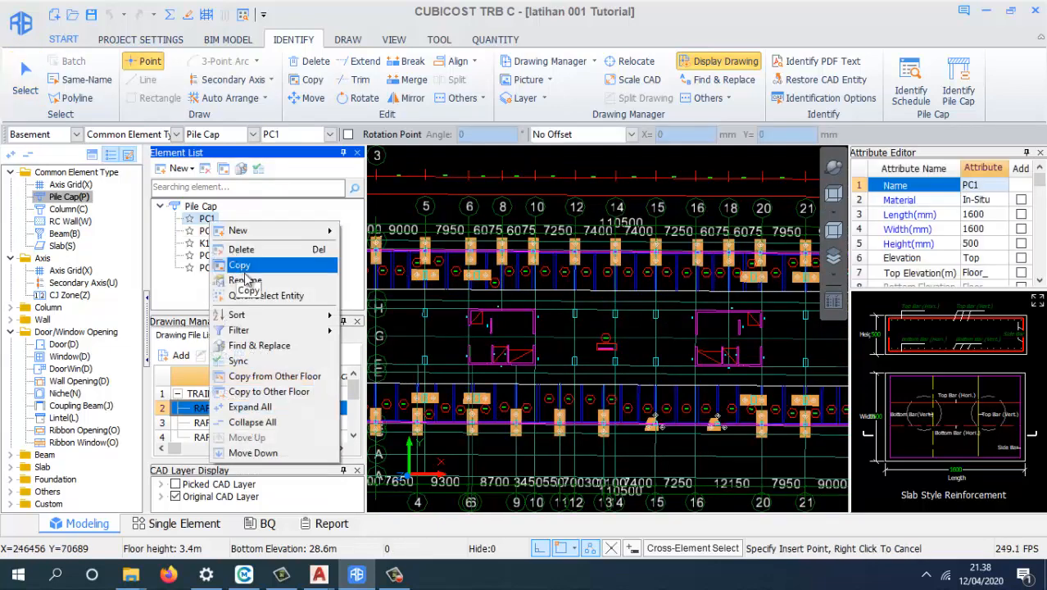
left_click(261, 295)
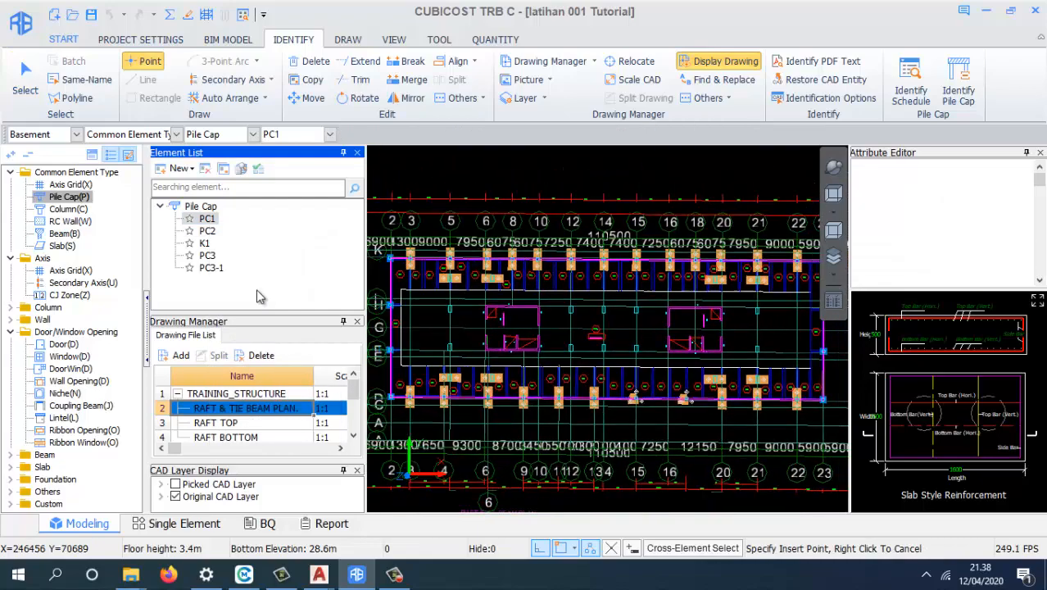
scroll(428, 325, "up", 5)
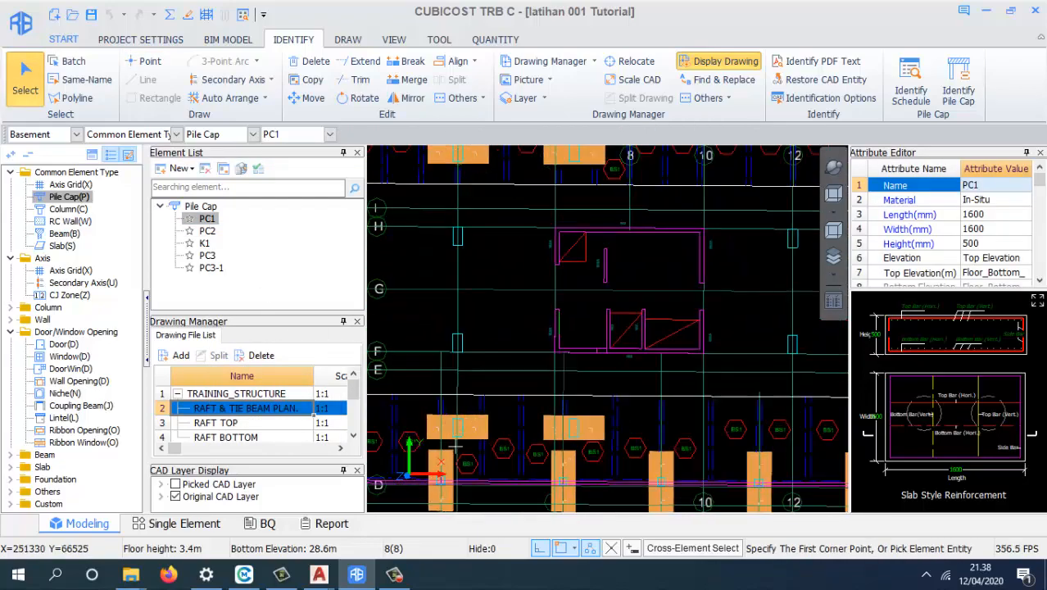
- Quick-select all PC2 pile cap entities again and compare their locations with the PC1 caps on the raft and tie beam plan
scroll(513, 374, "down", 3)
scroll(815, 329, "up", 5)
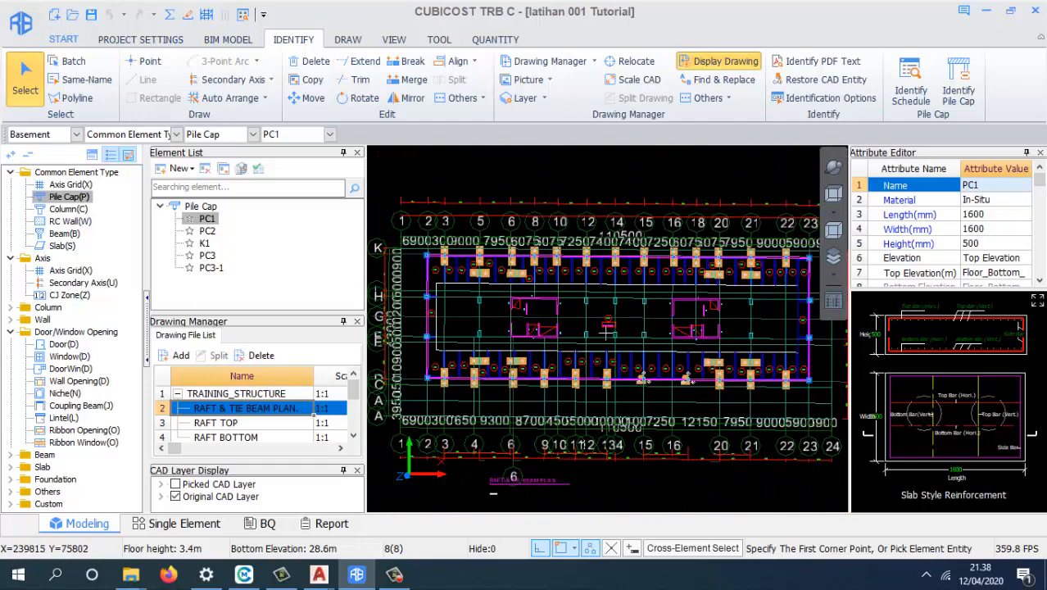
scroll(726, 354, "down", 2)
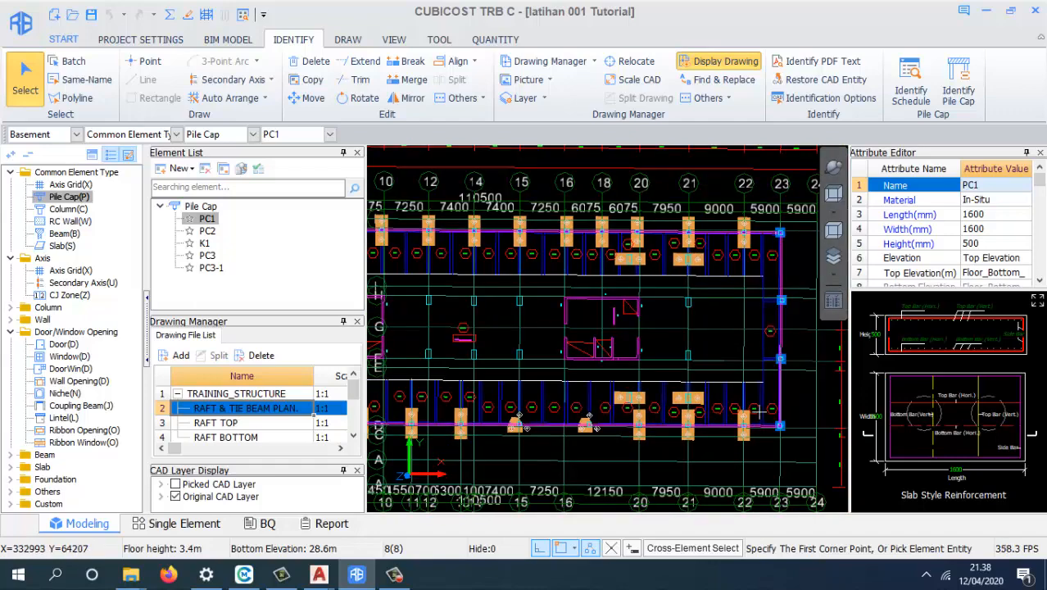
left_click(208, 233)
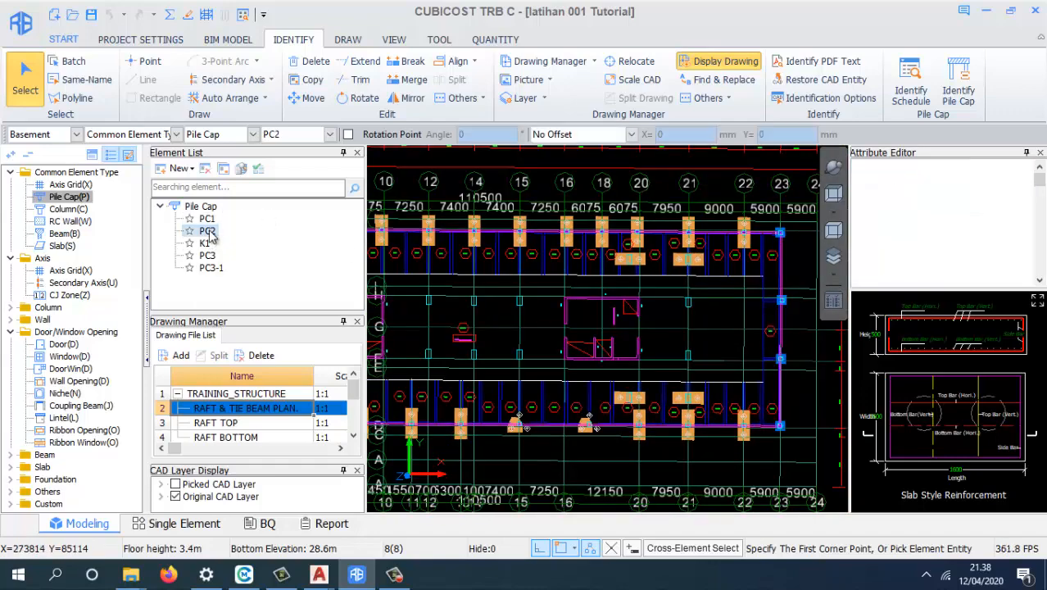
right_click(210, 233)
left_click(264, 305)
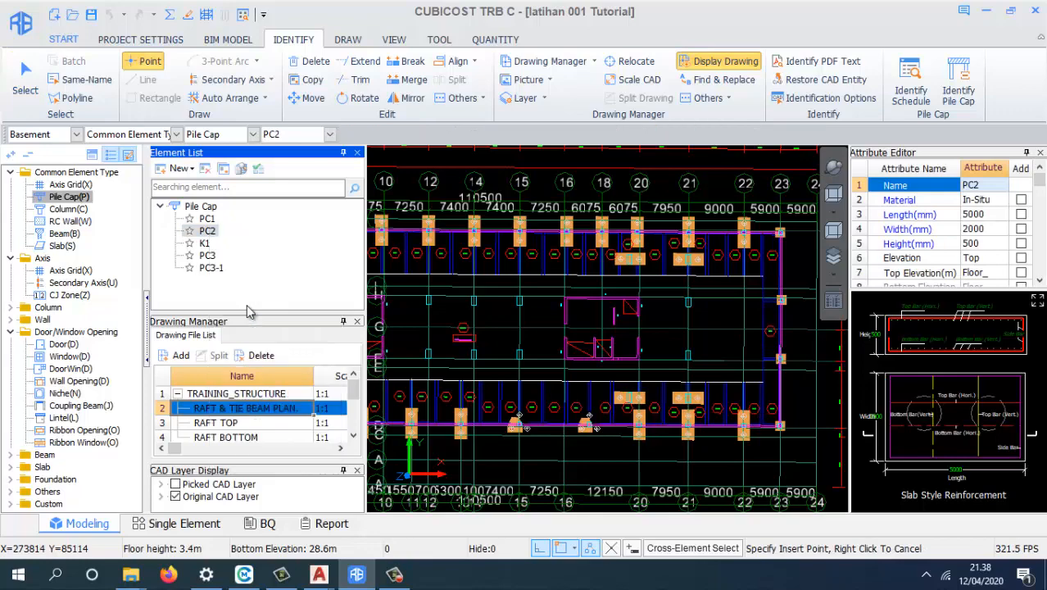
scroll(497, 278, "down", 1)
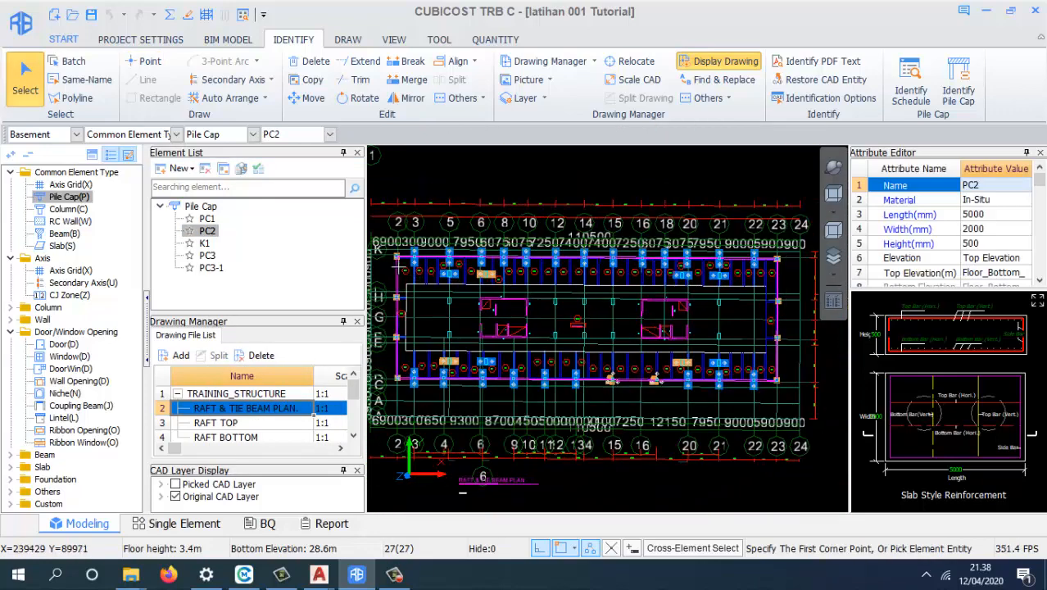
scroll(401, 266, "up", 2)
- Quick-select all K1 pile cap entities and check which caps on the plan belong to this type
left_click(205, 244)
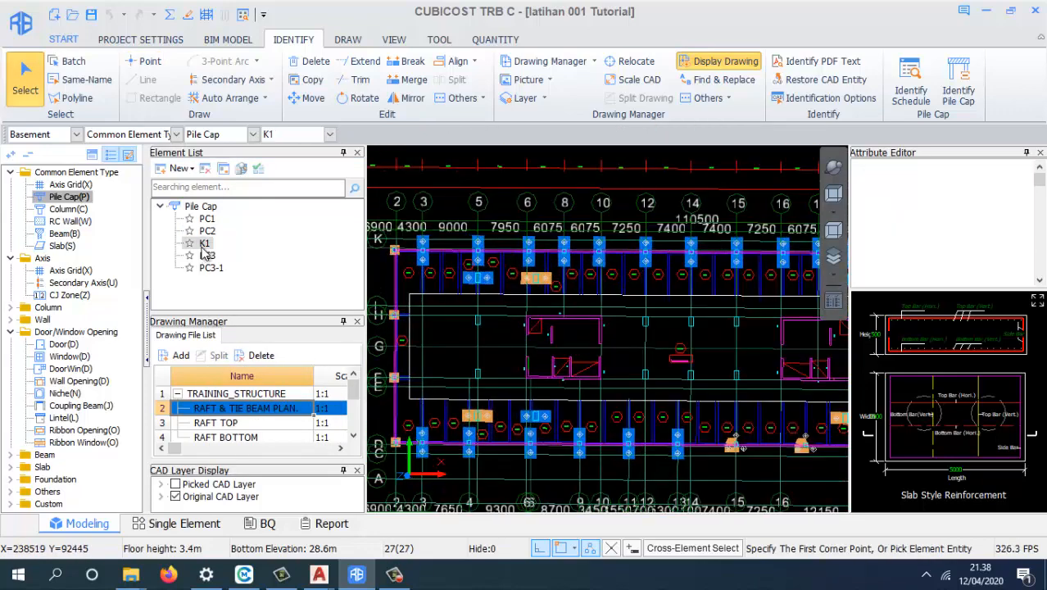
right_click(205, 245)
left_click(248, 321)
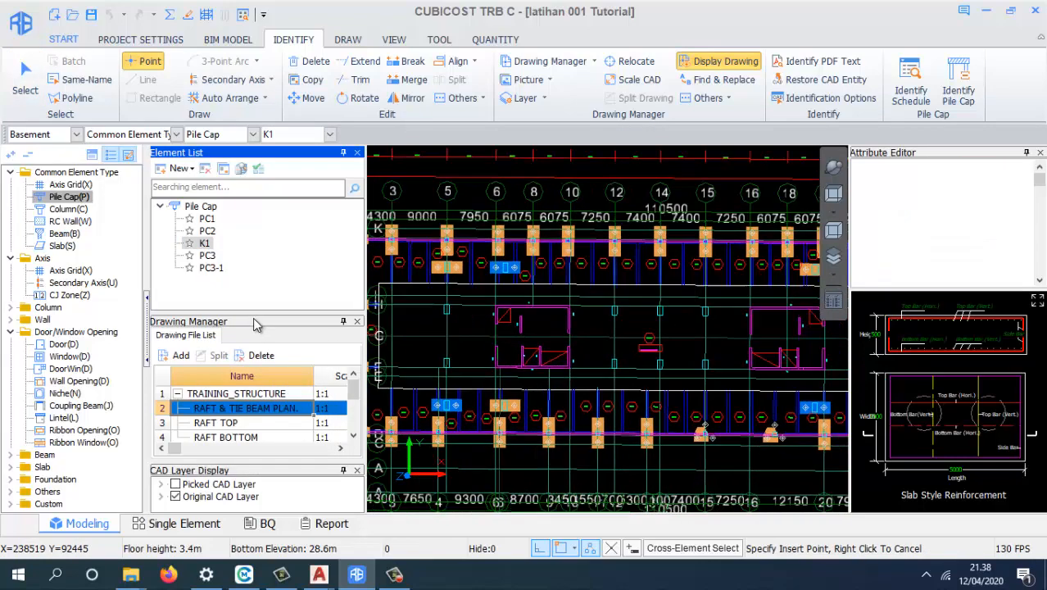
- Quick-select the PC3 pile cap entities, inspect the trapezoidal caps near grids 15 and 16, and make PC3-1 the current element
left_click(211, 255)
right_click(213, 257)
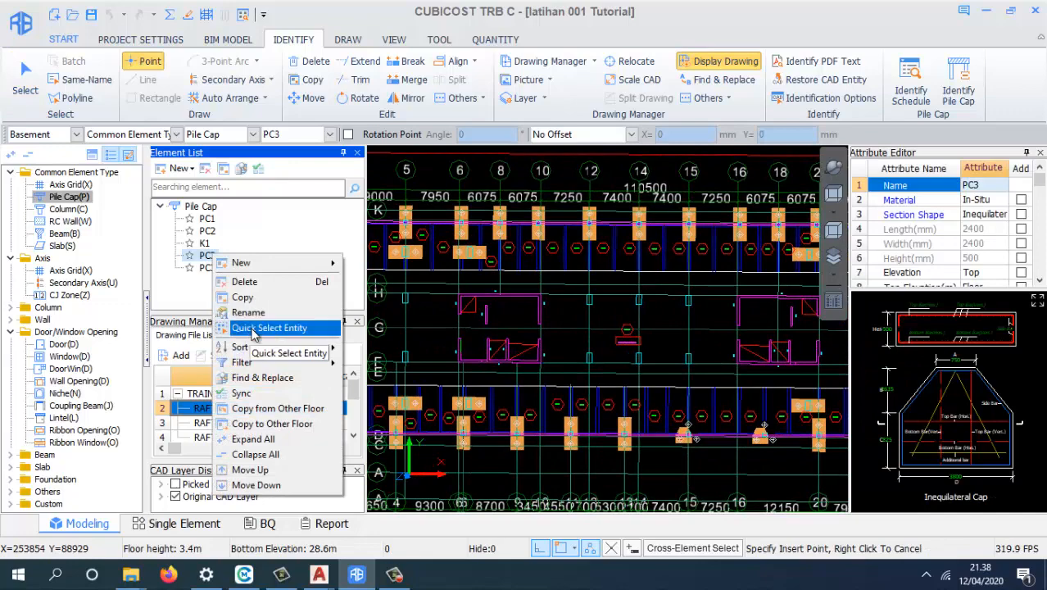
left_click(251, 328)
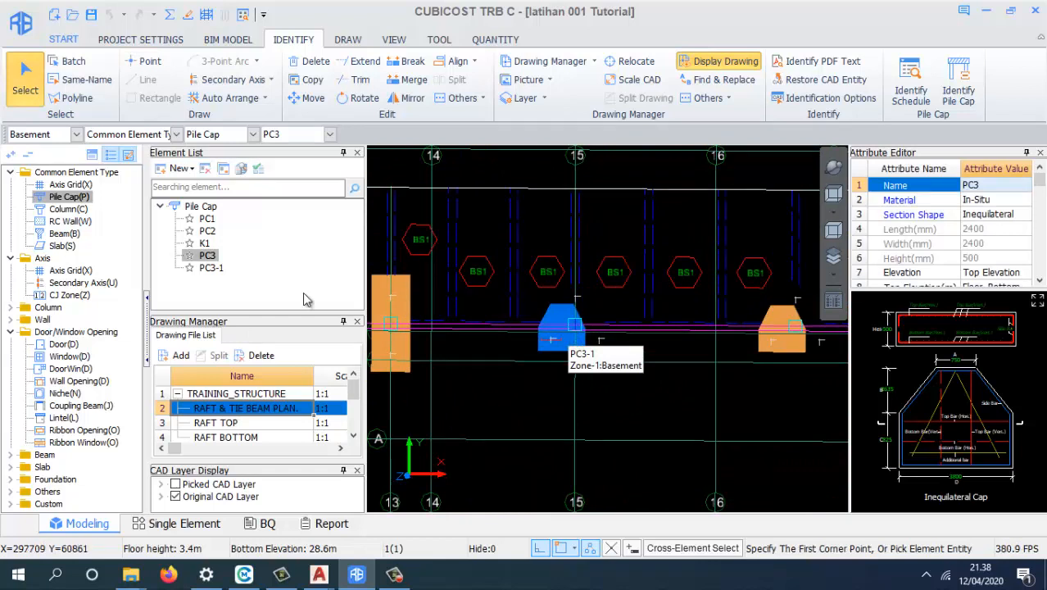
left_click(214, 269)
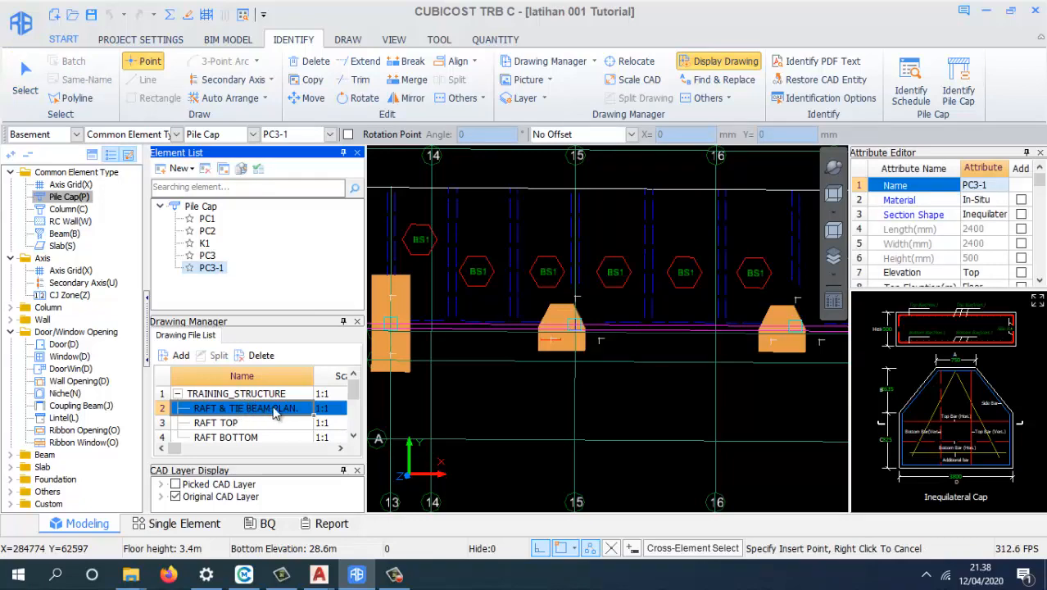
scroll(529, 303, "down", 8)
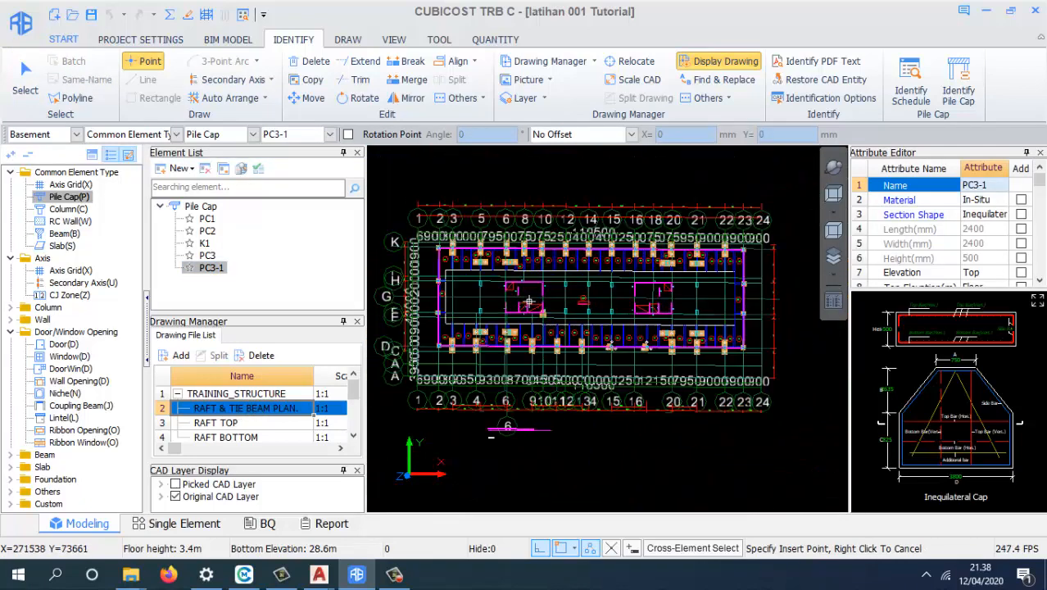
scroll(530, 303, "up", 1)
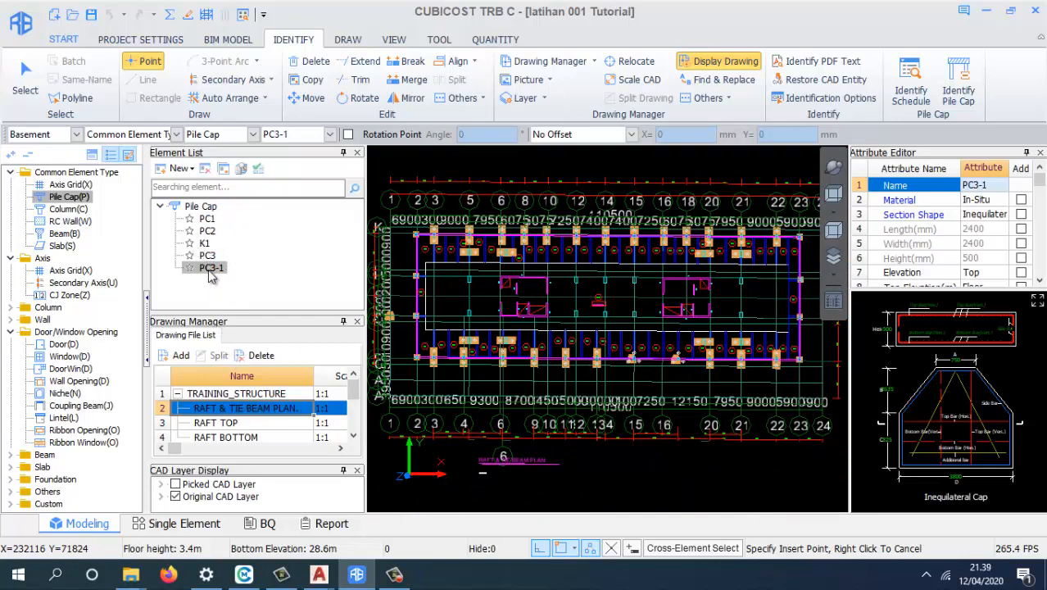
- Open the full attribute definition of pile cap PC3, examine its Inequilateral Cap dimensions, and return to the model view
left_click(208, 256)
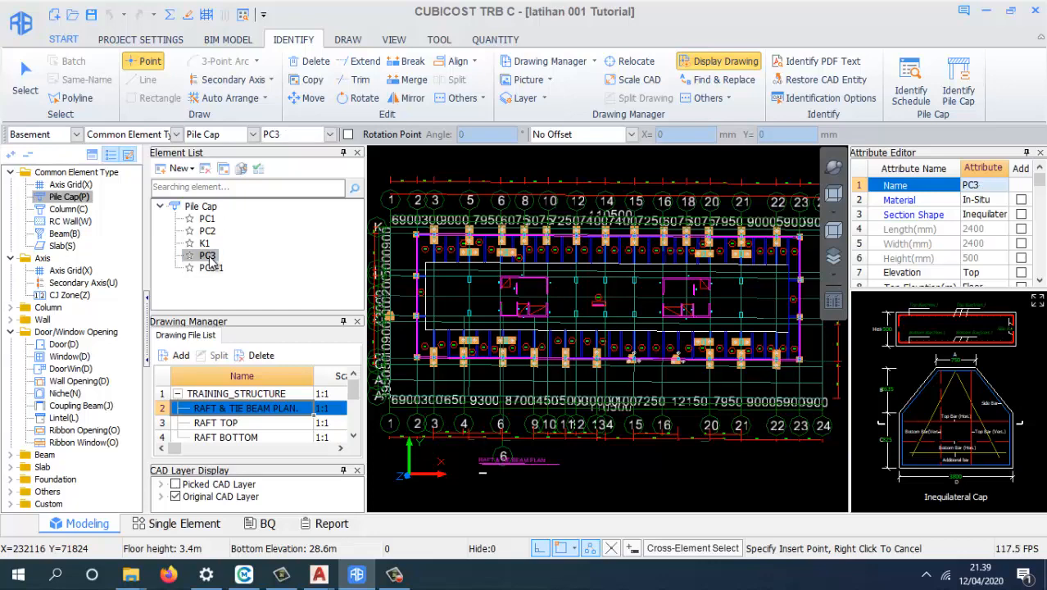
double_click(209, 257)
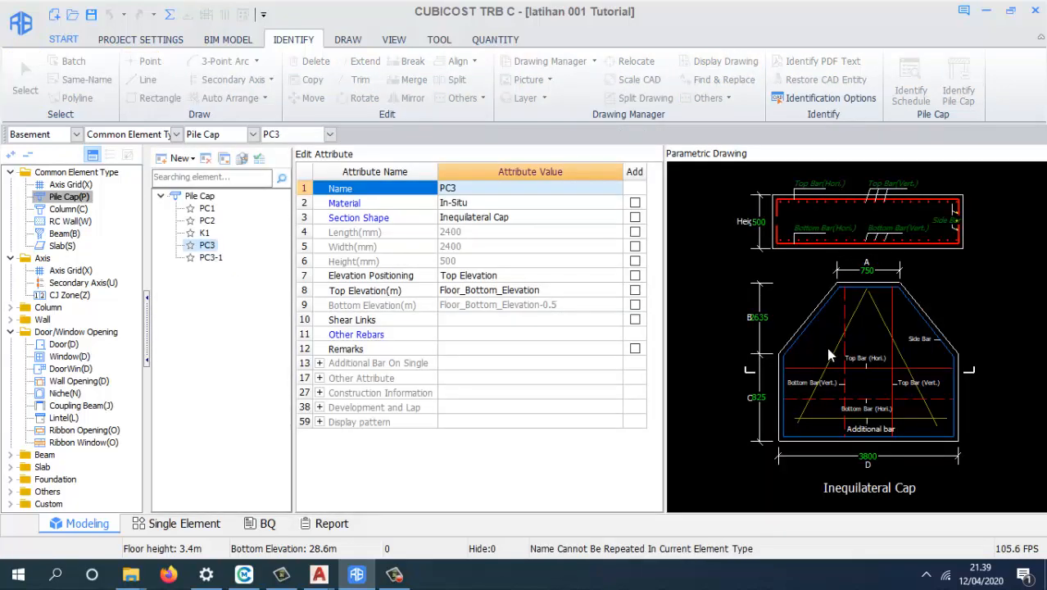
scroll(755, 320, "up", 3)
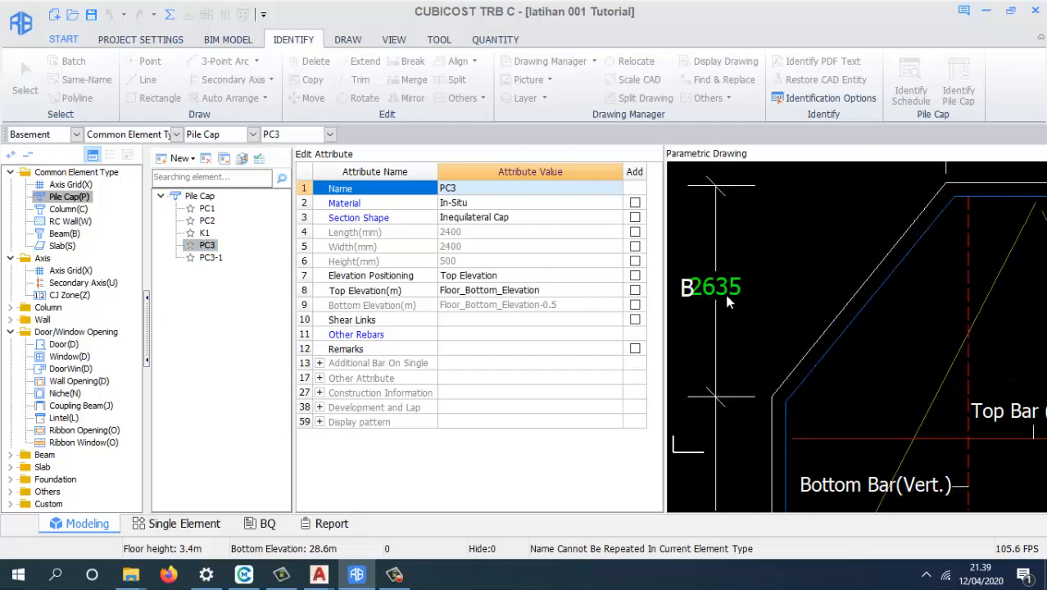
scroll(731, 301, "down", 3)
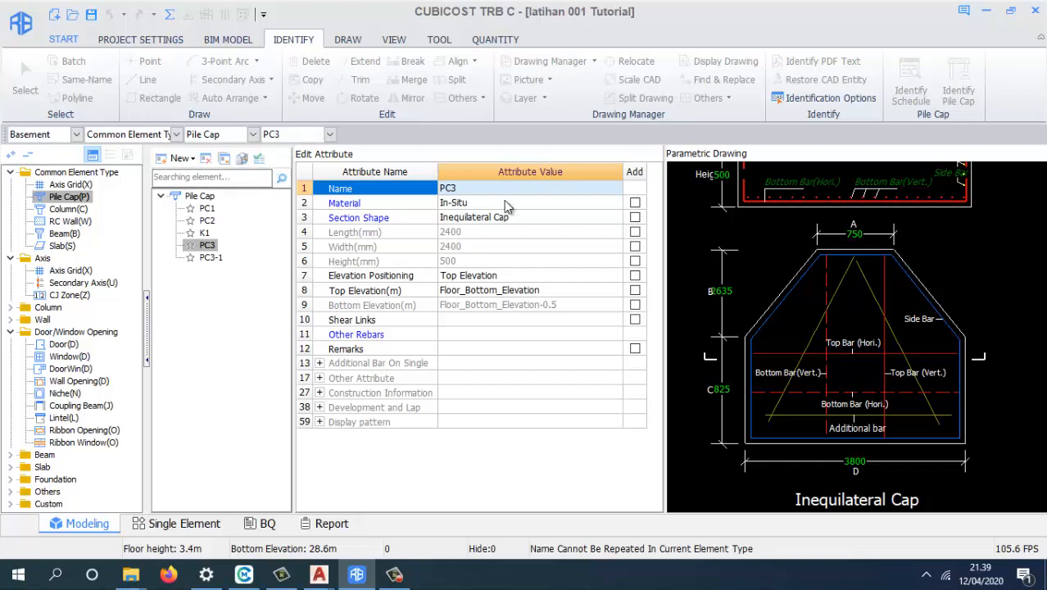
left_click(95, 160)
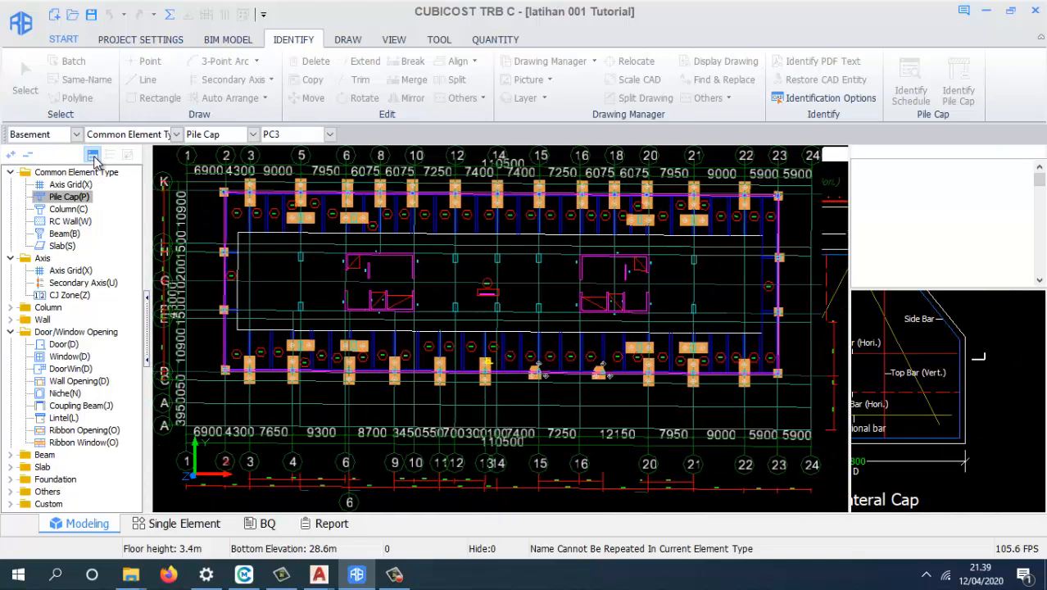
- Enlarge the drawing file list and display the complete TRAINING_STRUCTURE drawing
scroll(911, 369, "down", 1)
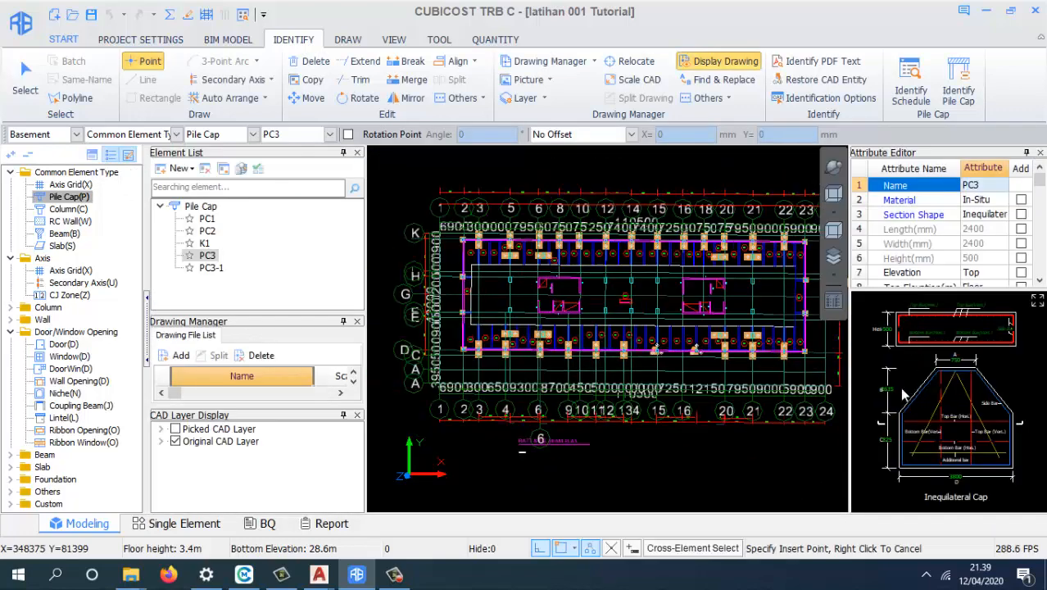
middle_click_drag(513, 323, 526, 333)
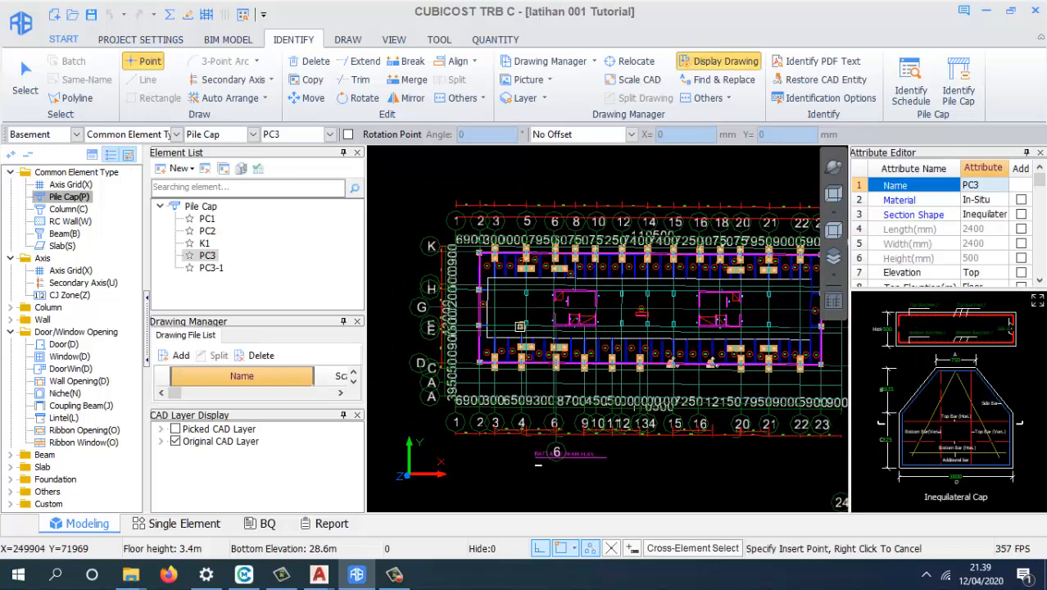
scroll(526, 334, "down", 2)
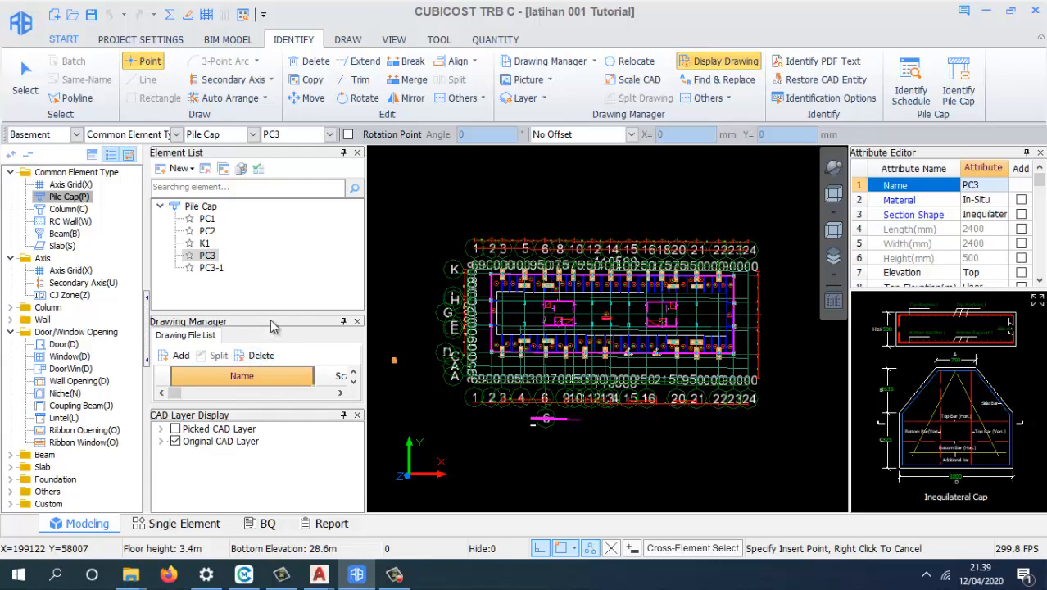
left_click_drag(284, 310, 279, 281)
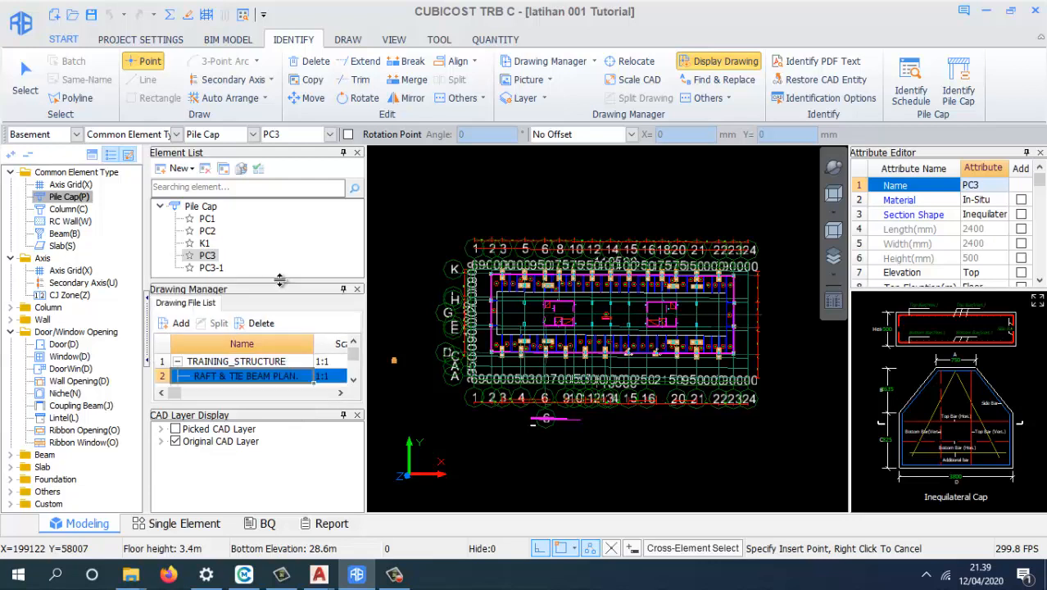
left_click_drag(256, 405, 259, 438)
left_click(247, 366)
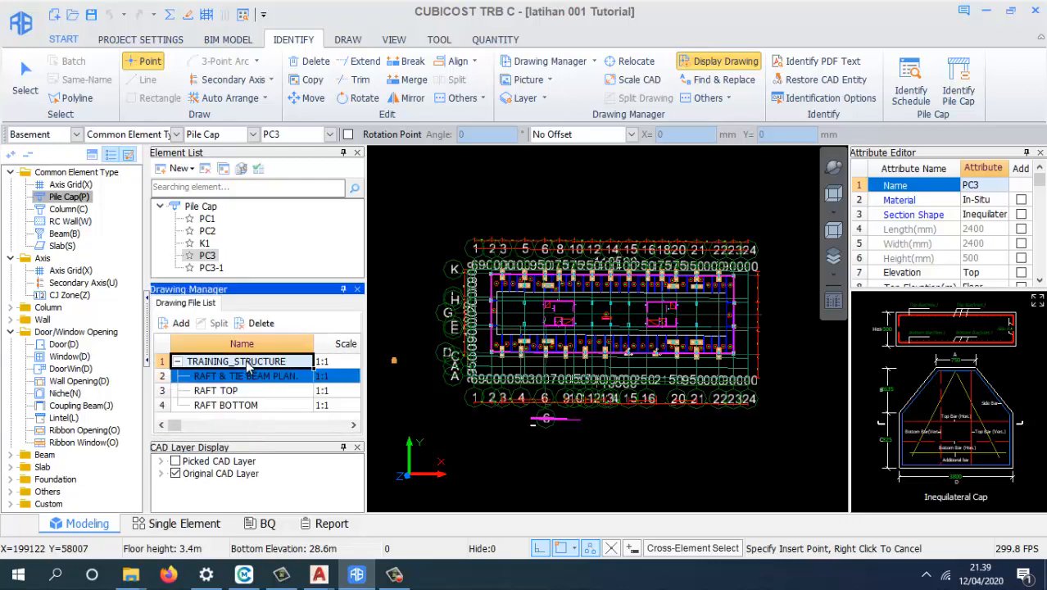
double_click(247, 365)
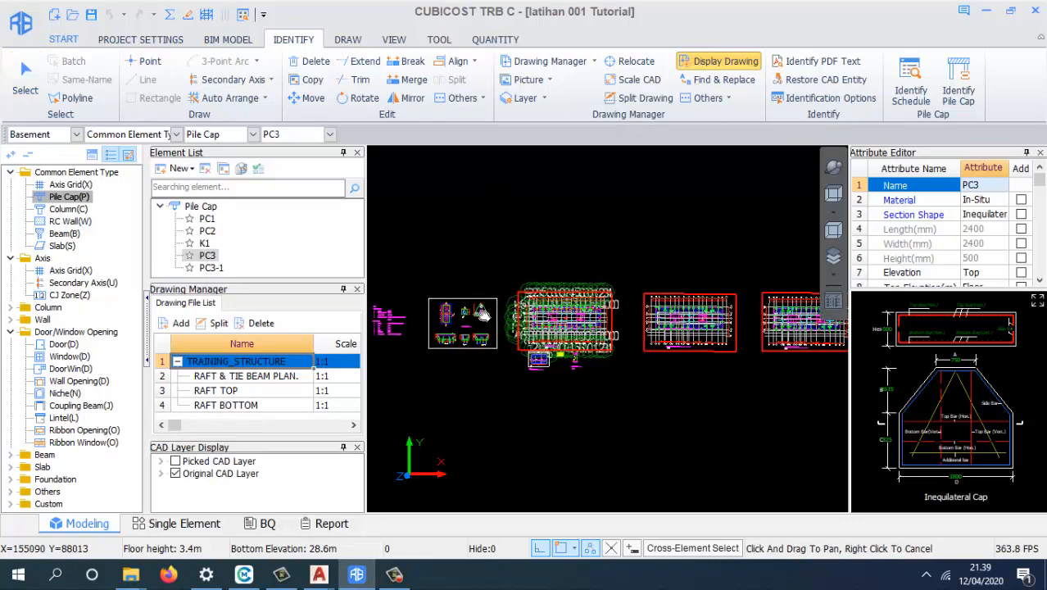
- Locate the triangular K3 pile cap detail and place PC3's enlarged parametric drawing beside it for comparison
scroll(449, 328, "up", 6)
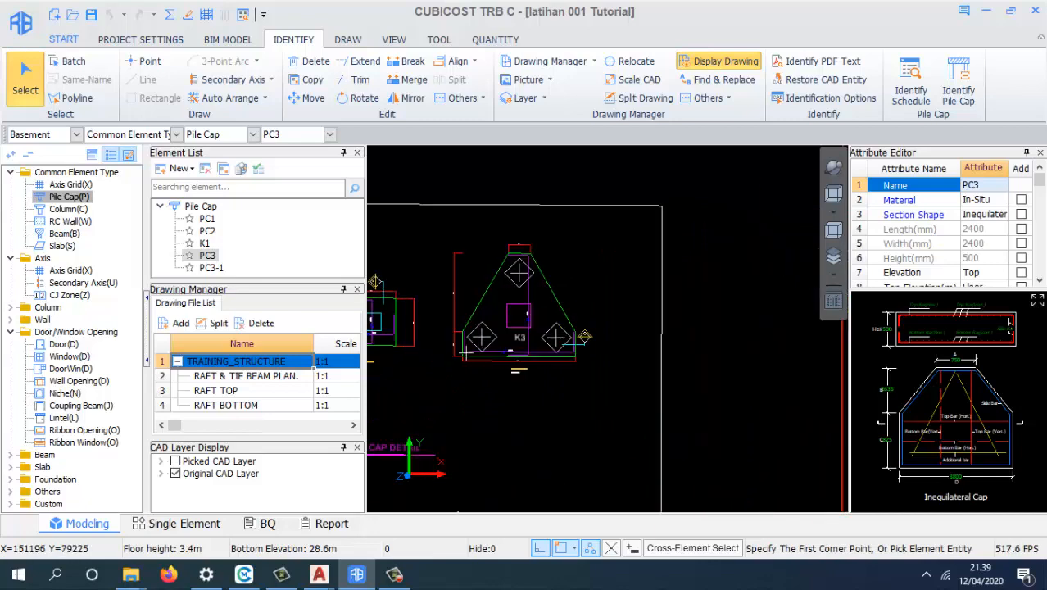
scroll(464, 353, "up", 5)
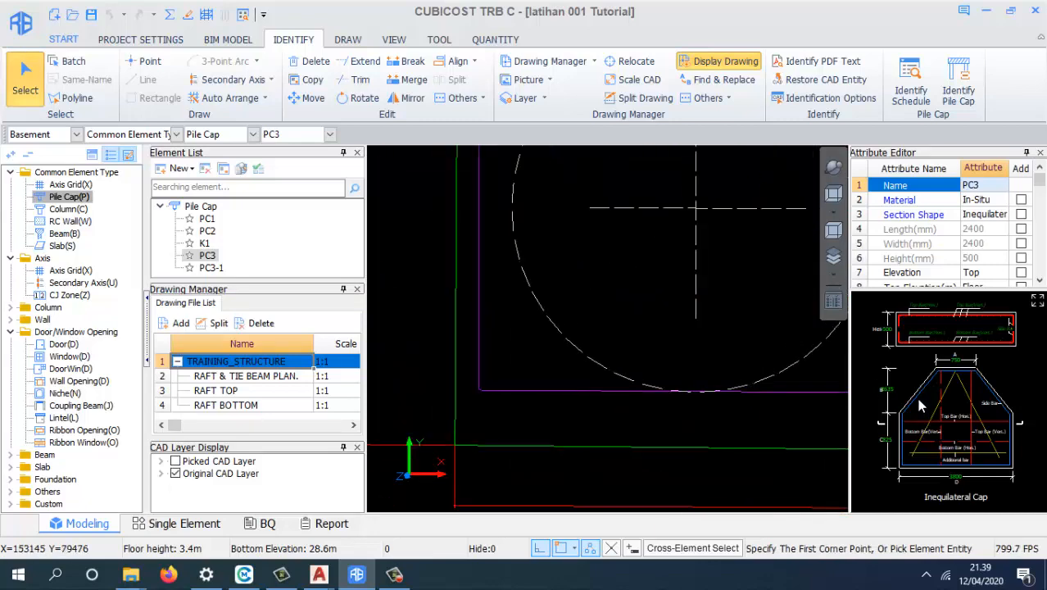
left_click(1038, 301)
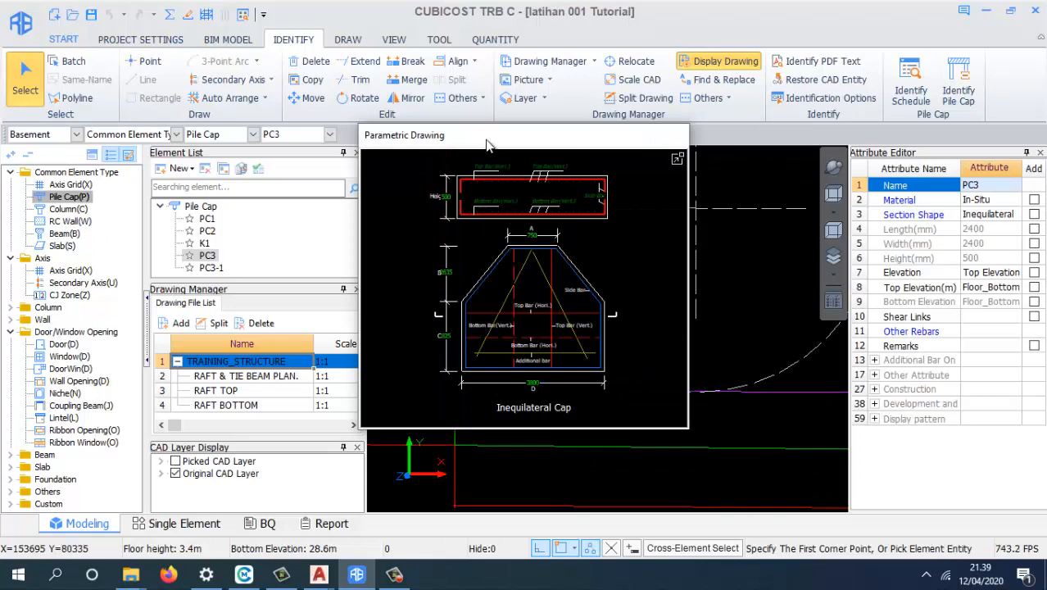
left_click_drag(487, 145, 795, 191)
left_click(509, 339)
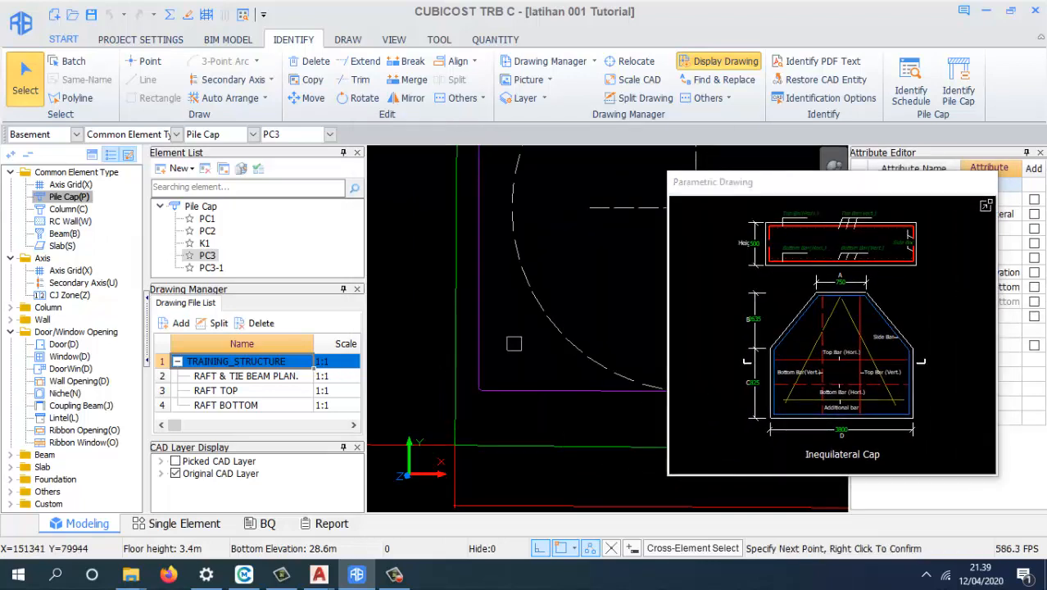
left_click(531, 317)
- Compare the vertical dimensions of the K3 pile cap detail with dimensions B and C in PC3's parametric drawing
scroll(531, 316, "down", 4)
scroll(414, 325, "up", 3)
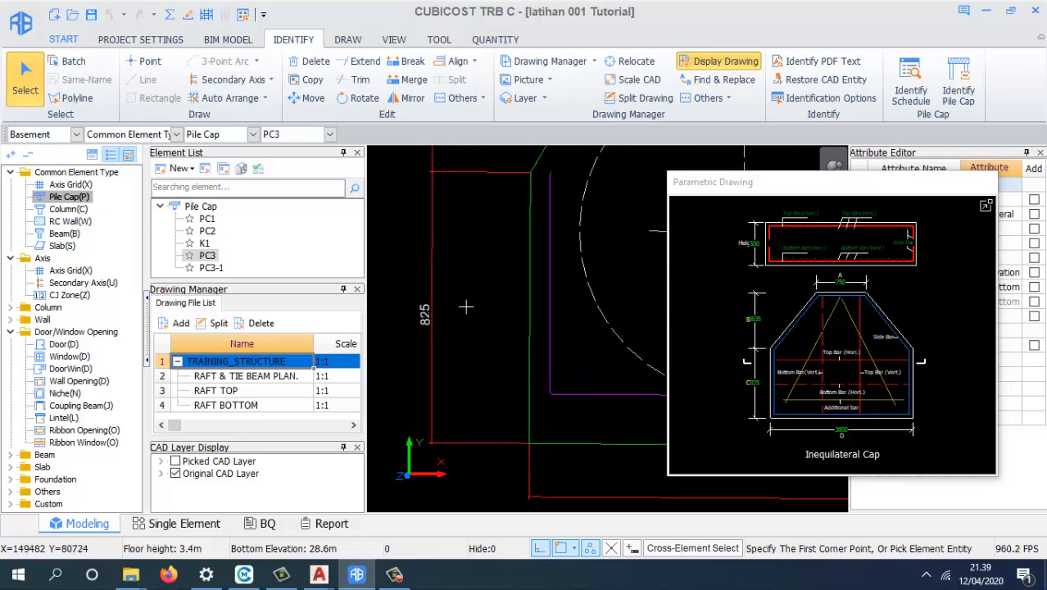
middle_click_drag(473, 332, 464, 525)
middle_click_drag(477, 283, 492, 475)
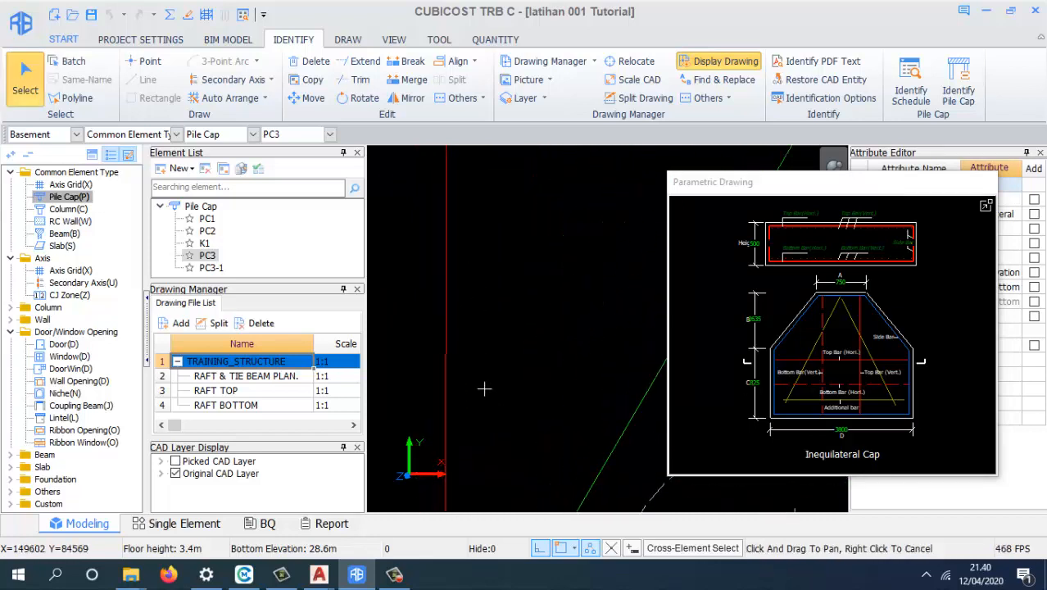
scroll(489, 361, "down", 4)
scroll(482, 233, "up", 4)
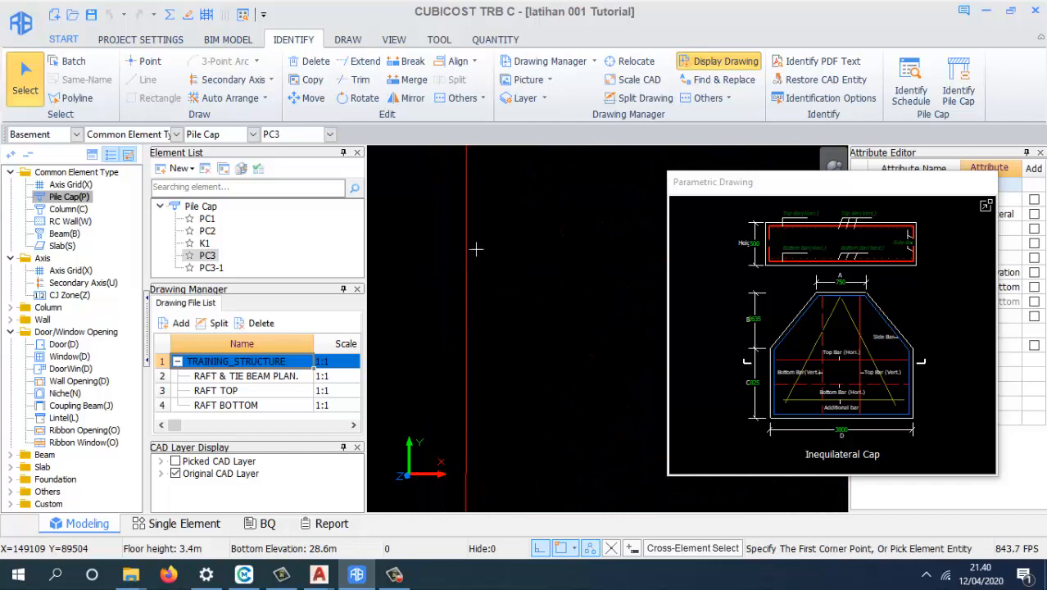
scroll(476, 250, "down", 3)
scroll(465, 305, "up", 3)
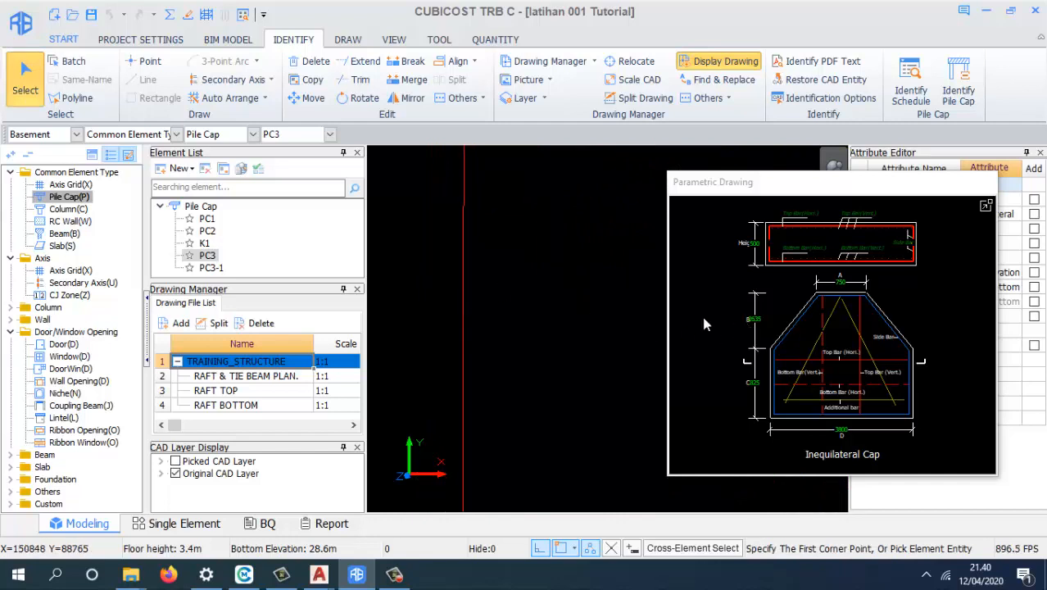
- Compare the detail's top and base widths with dimensions A and D in PC3's parametric drawing, and read the detail's title
scroll(465, 302, "down", 8)
scroll(547, 232, "up", 2)
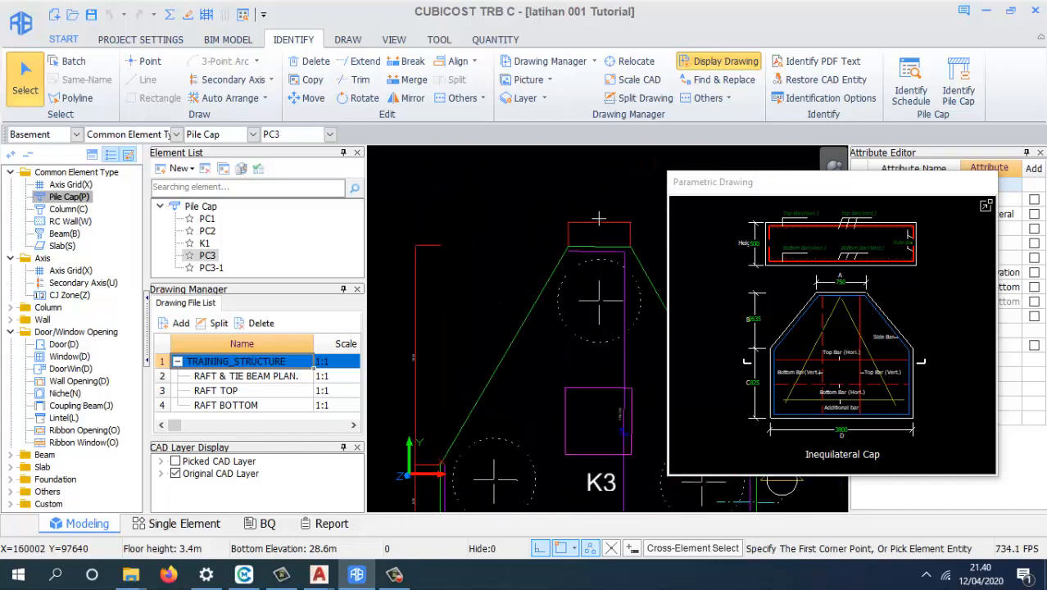
scroll(599, 219, "up", 3)
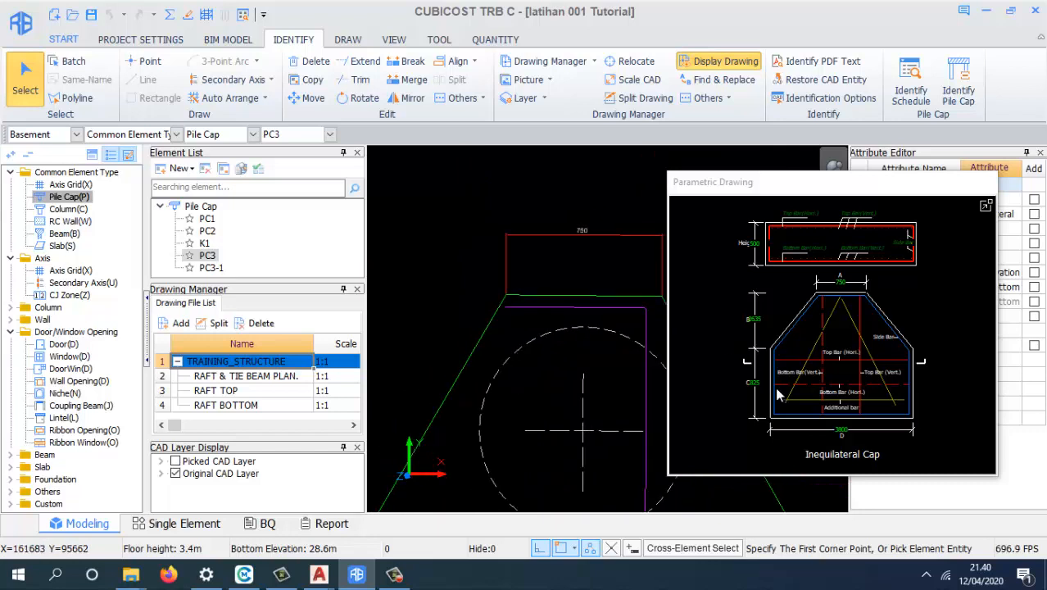
scroll(525, 377, "down", 5)
scroll(512, 414, "up", 5)
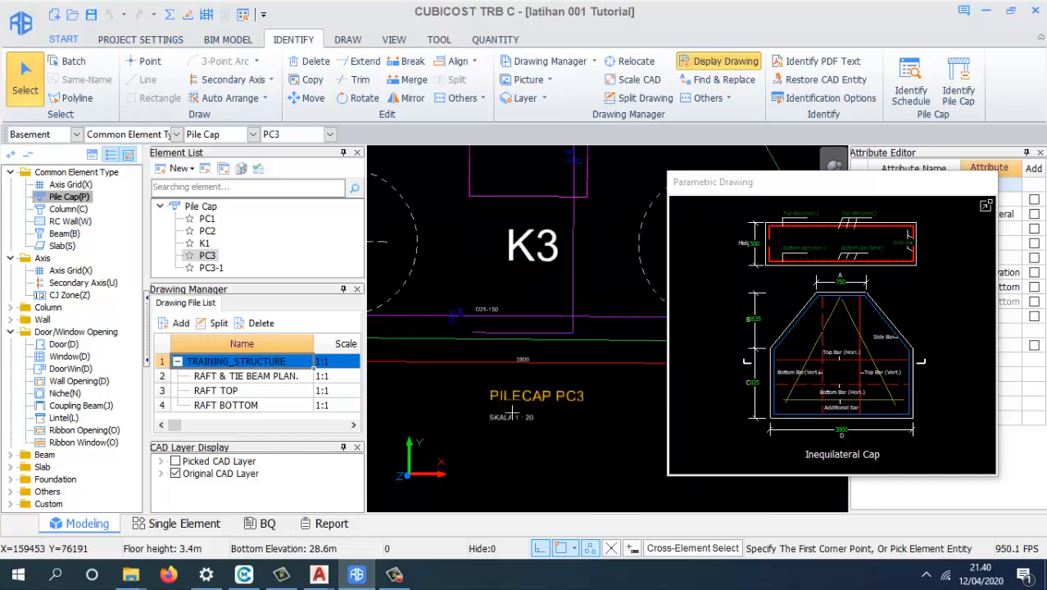
scroll(512, 414, "up", 2)
scroll(502, 361, "down", 6)
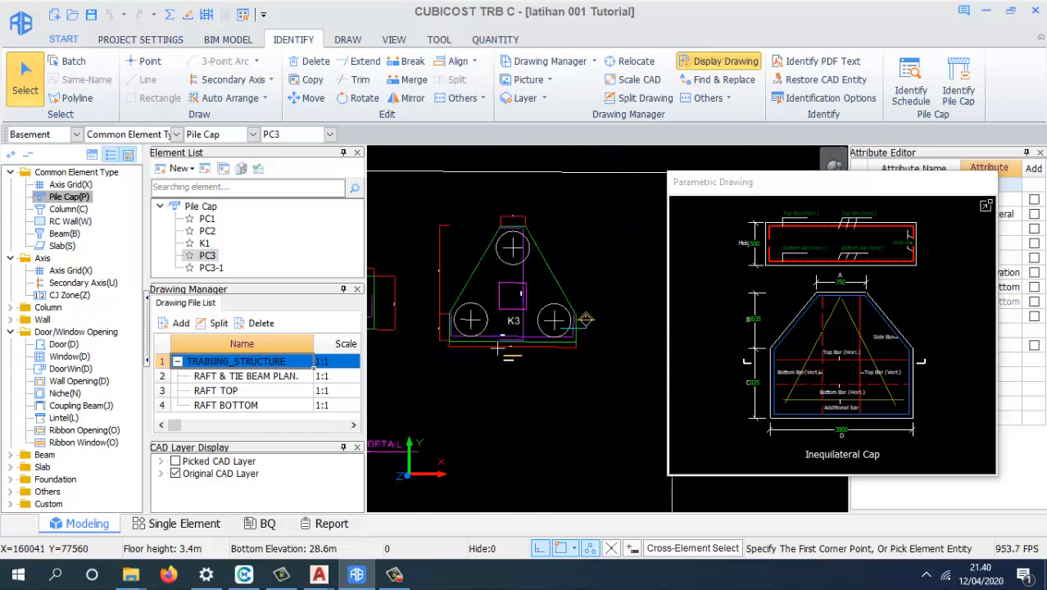
- Compare the lower vertical dimension of the K3 detail with dimension C in PC3's parametric drawing, and dock the drawing back beneath the attributes
scroll(497, 348, "down", 2)
scroll(480, 314, "up", 10)
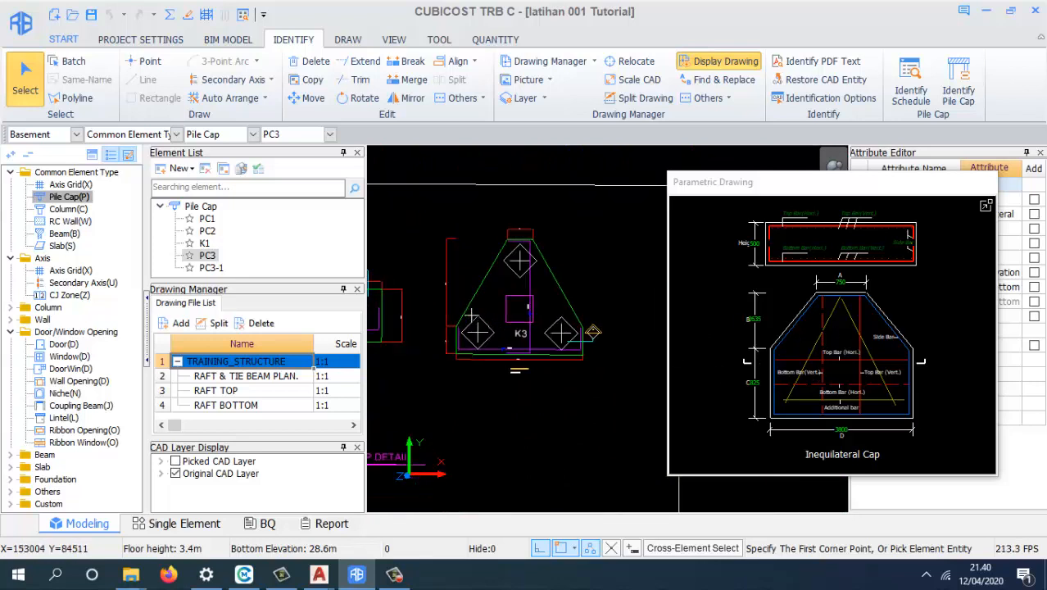
left_click(754, 383)
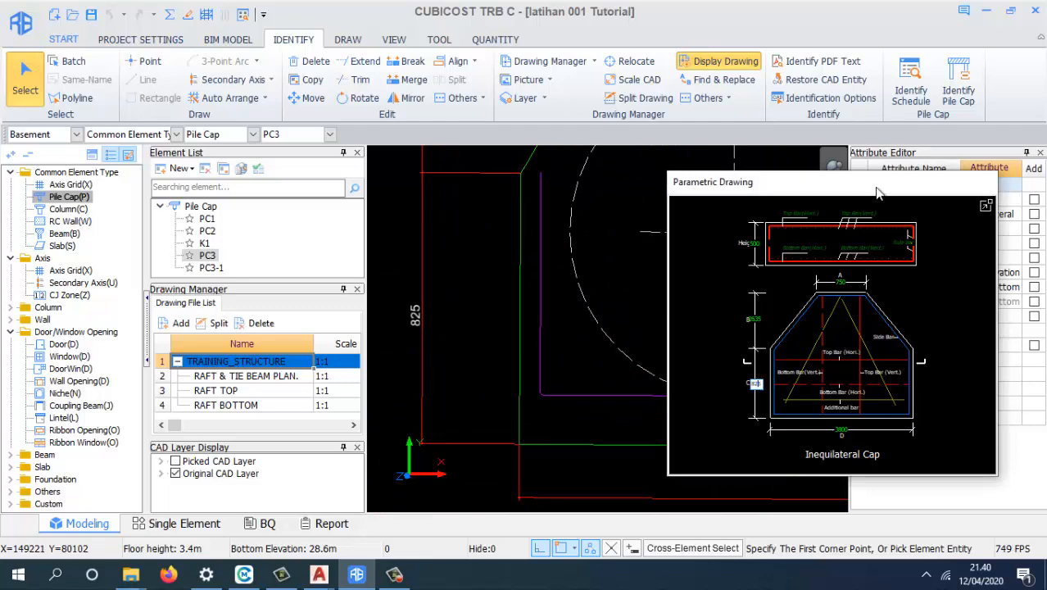
left_click_drag(877, 193, 823, 197)
scroll(705, 391, "up", 4)
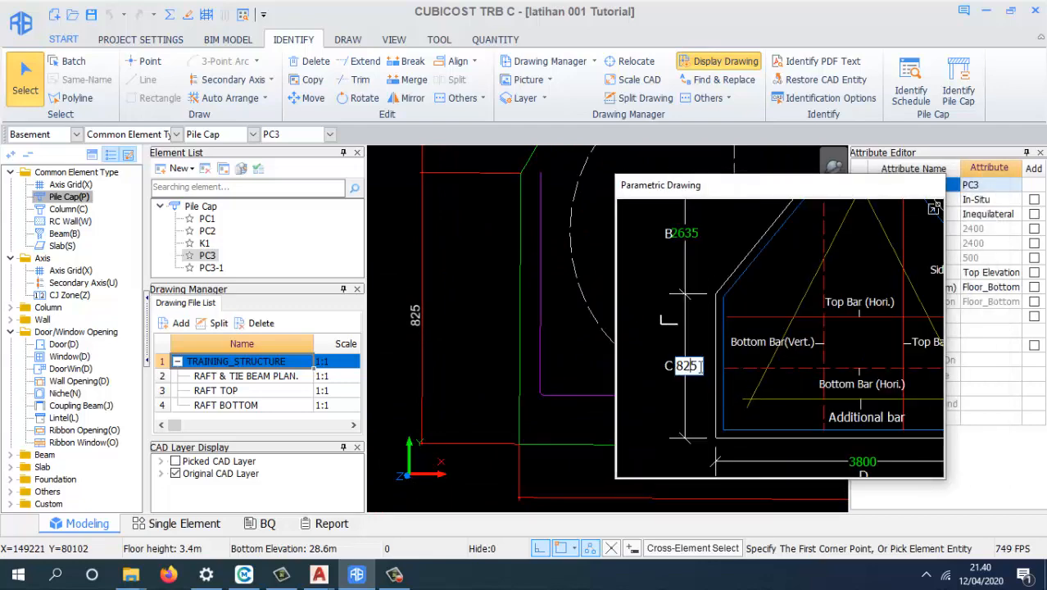
scroll(699, 366, "up", 2)
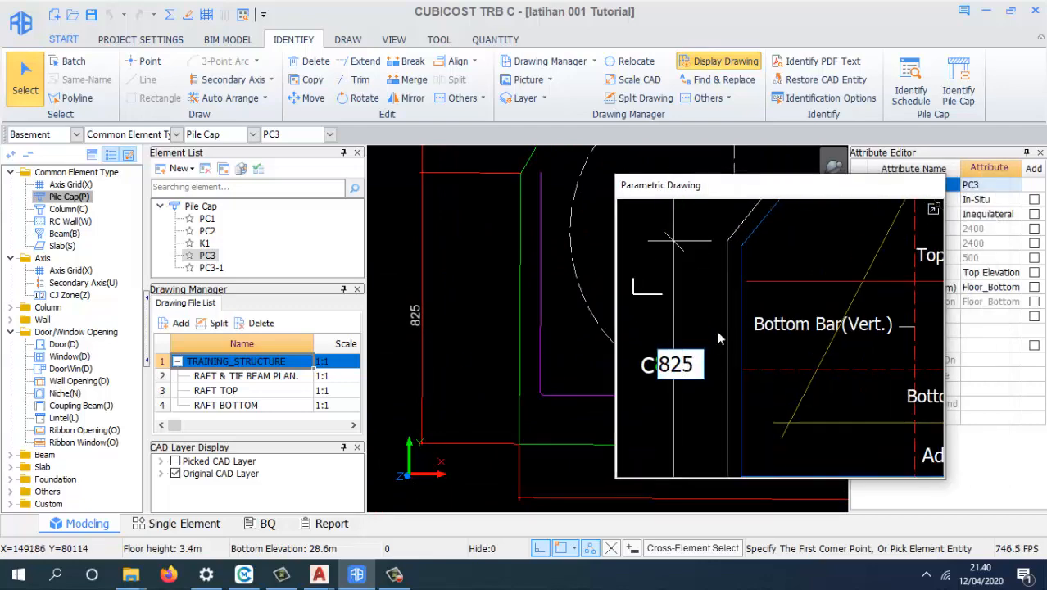
scroll(716, 330, "down", 6)
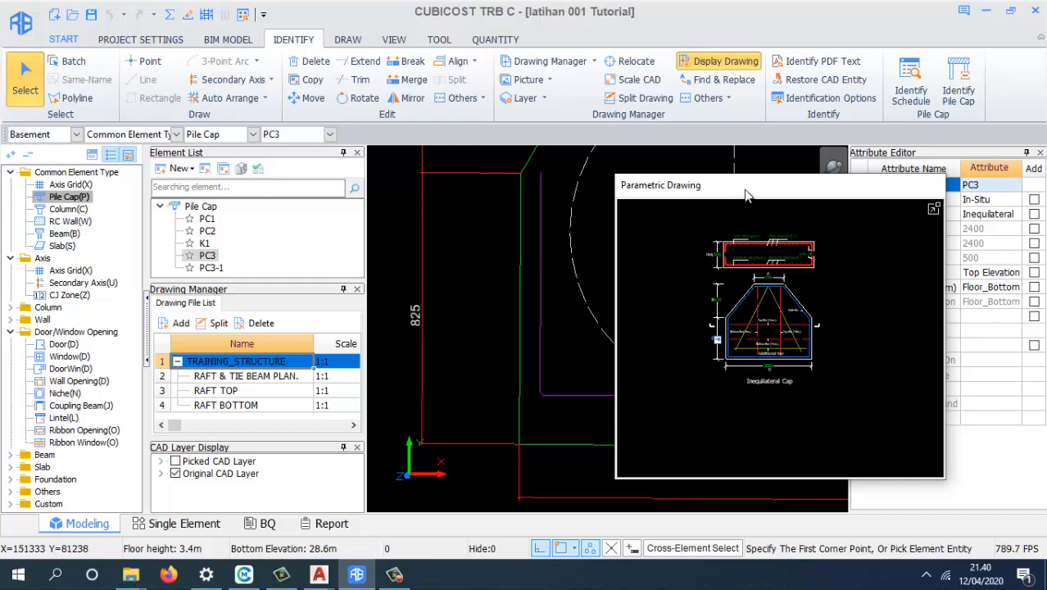
left_click(934, 210)
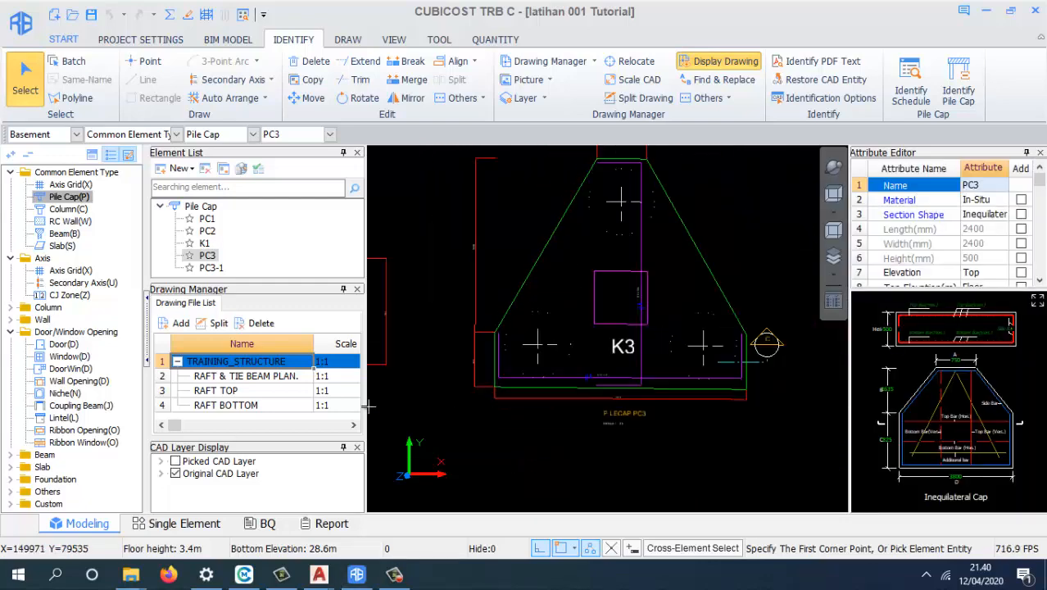
- Display the RAFT & TIE BEAM PLAN drawing and examine the trapezoidal pile caps near axes 15 and 16 in plan and tilted 3D views
double_click(232, 378)
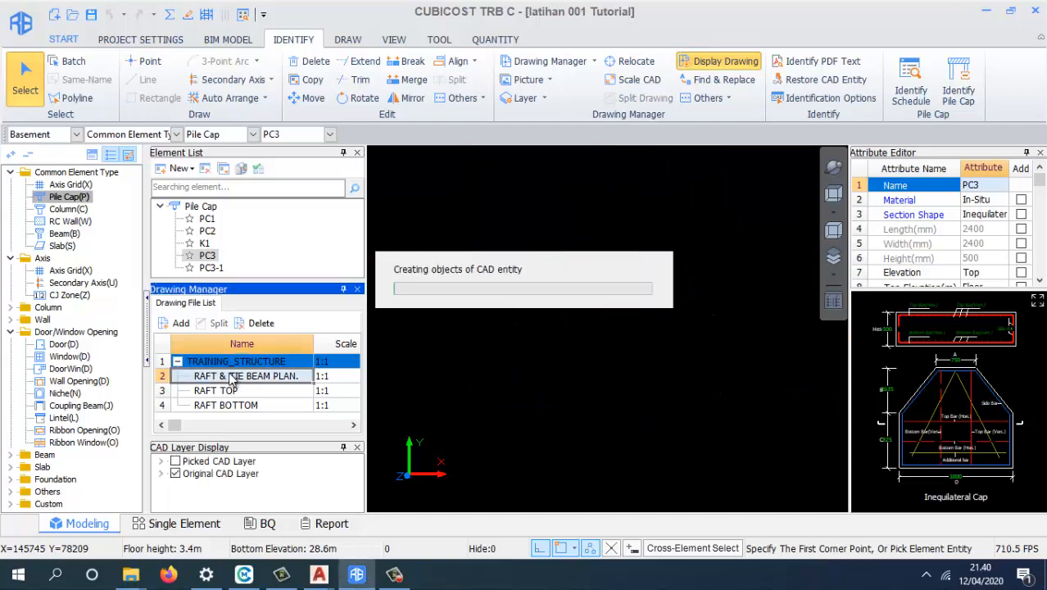
scroll(671, 361, "up", 4)
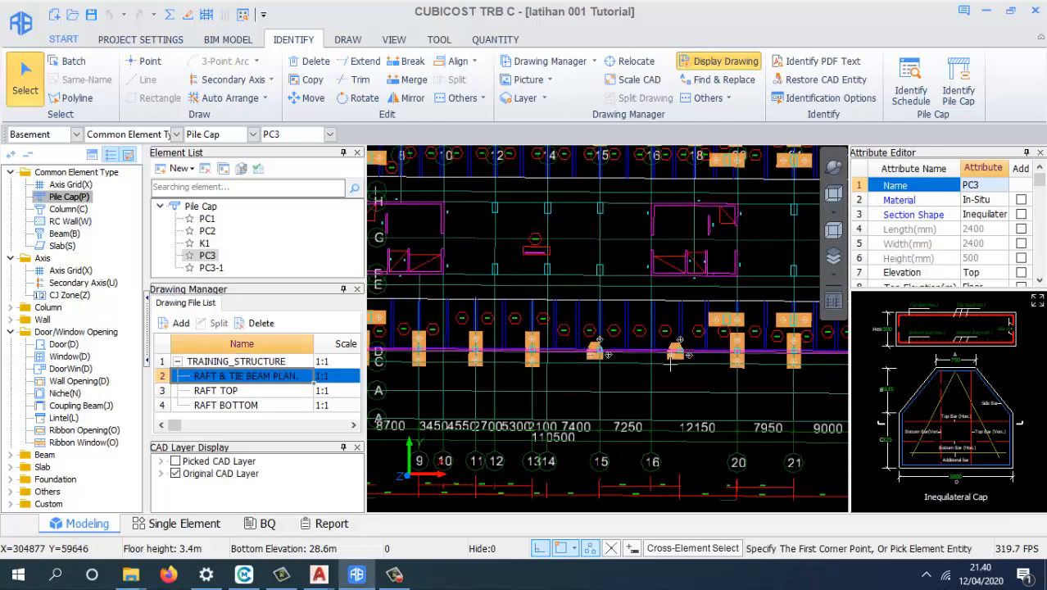
scroll(670, 361, "up", 3)
scroll(667, 346, "down", 2)
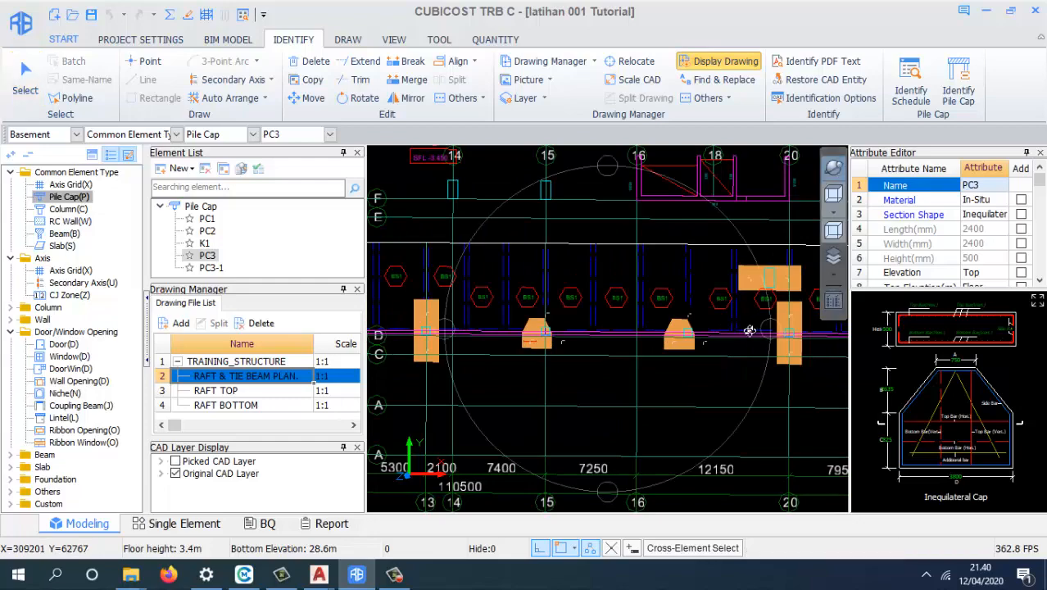
left_click_drag(750, 330, 706, 356)
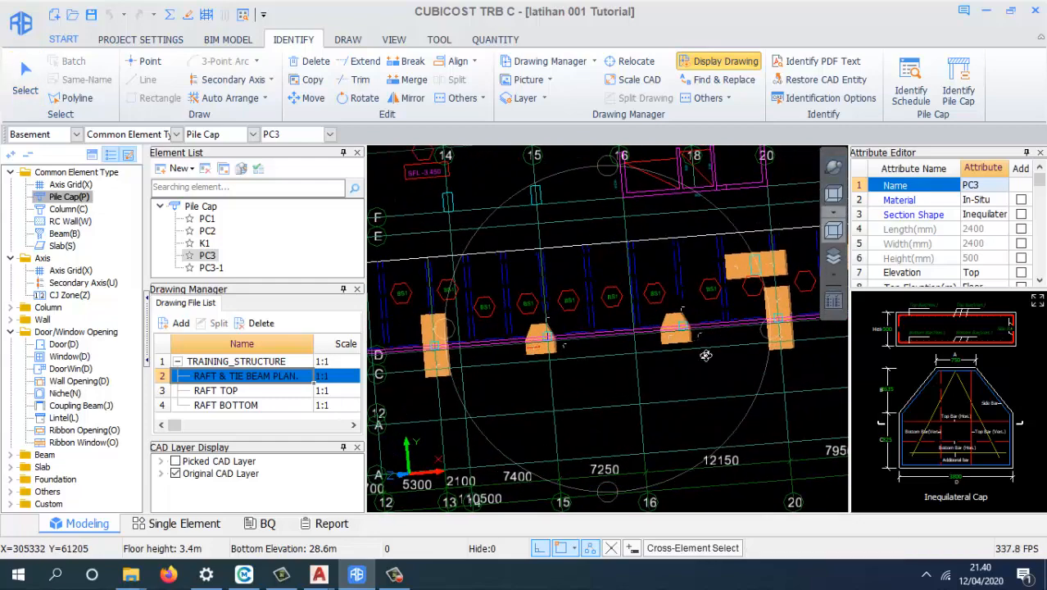
scroll(706, 356, "down", 4)
scroll(737, 271, "down", 1)
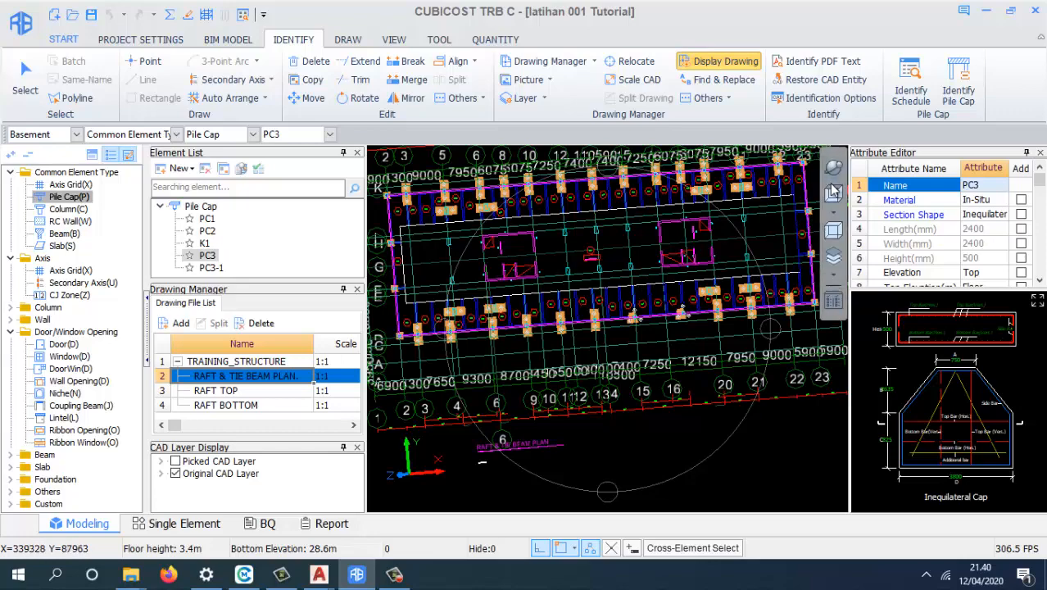
left_click(834, 190)
scroll(623, 320, "up", 4)
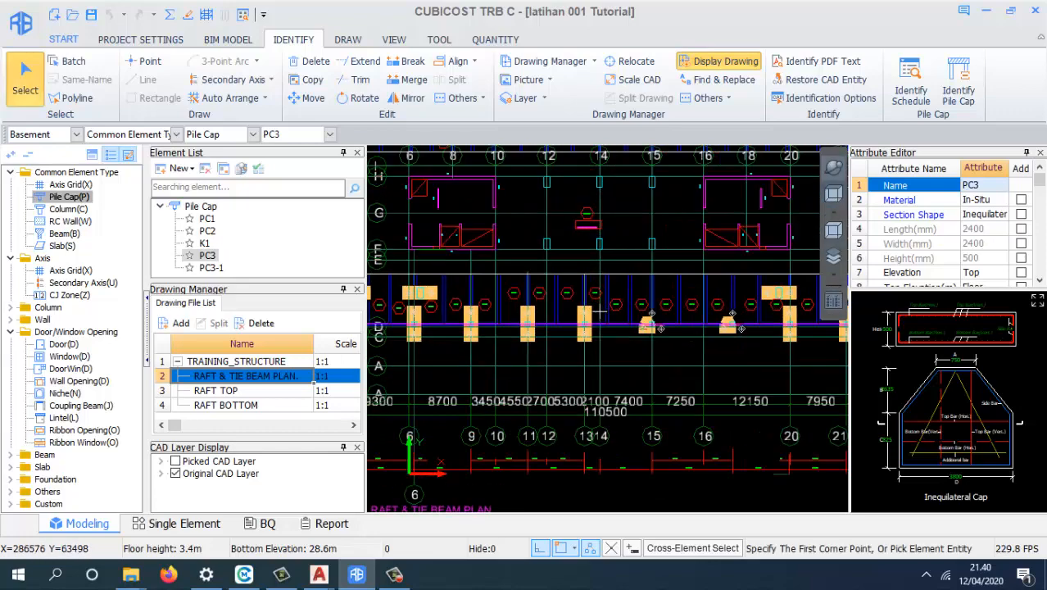
scroll(623, 319, "down", 4)
- Quick-select the placed entities of pile cap PC3-1 and locate them on the plan relative to the neighbouring trapezoidal cap
left_click(209, 268)
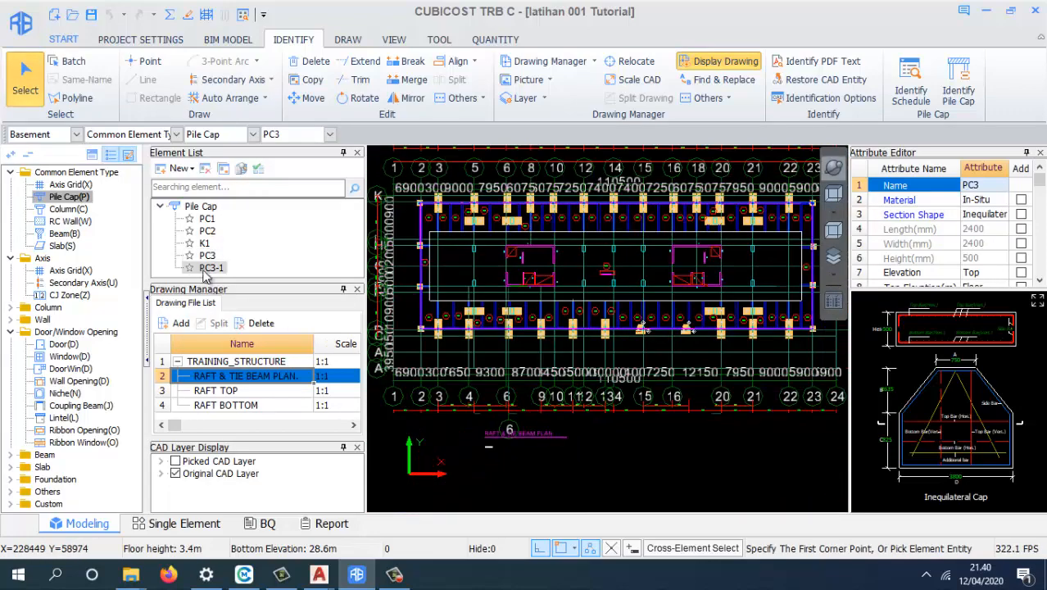
right_click(205, 274)
left_click(251, 345)
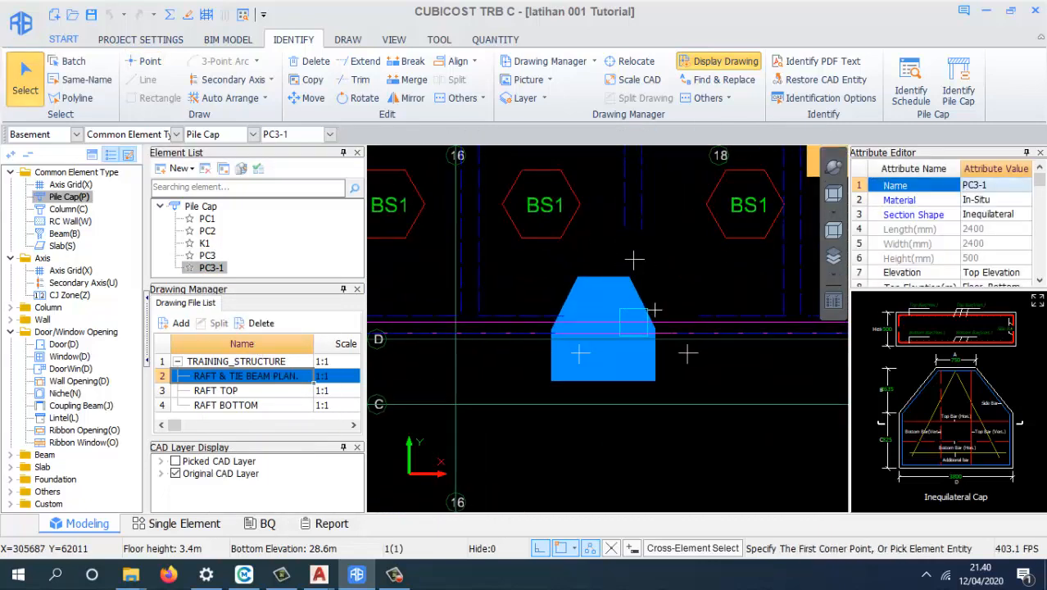
scroll(618, 311, "down", 5)
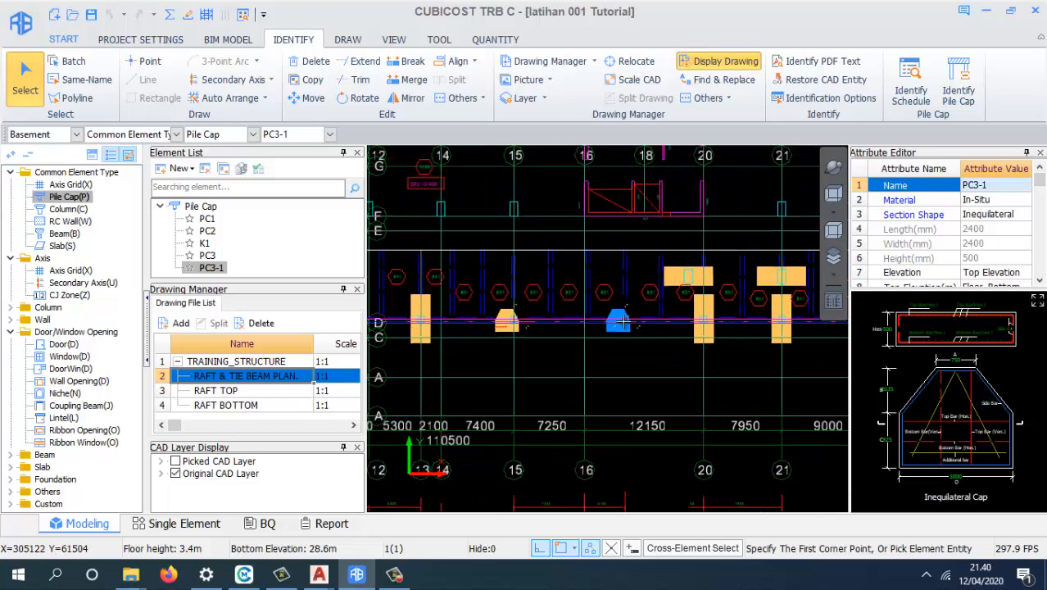
scroll(609, 324, "up", 3)
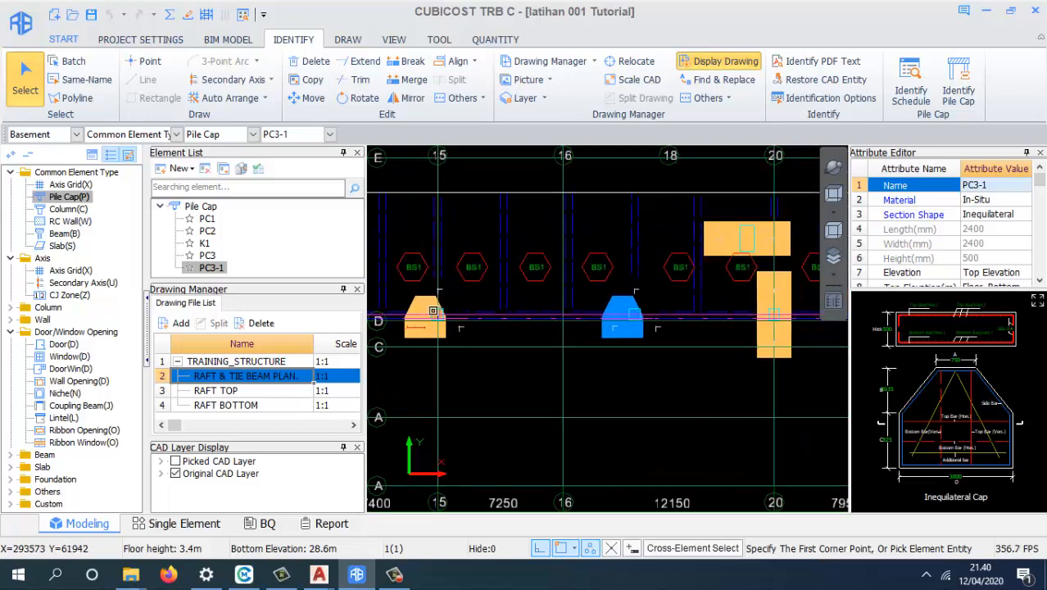
- Show the Picked CAD Layer and compare both trapezoidal pile caps with their CAD outlines and PC3 labels
left_click(175, 462)
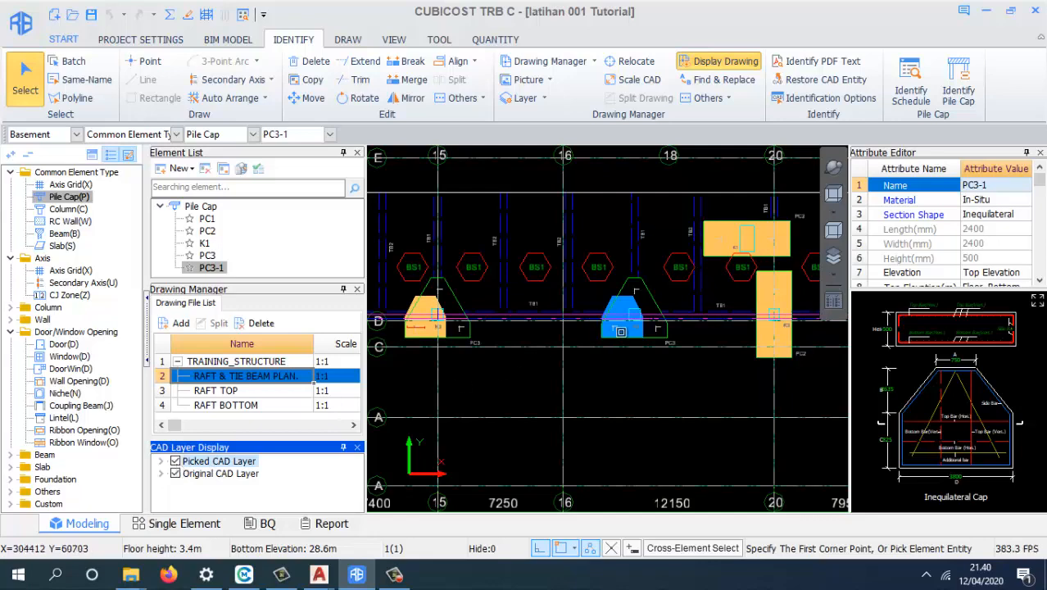
scroll(635, 331, "up", 5)
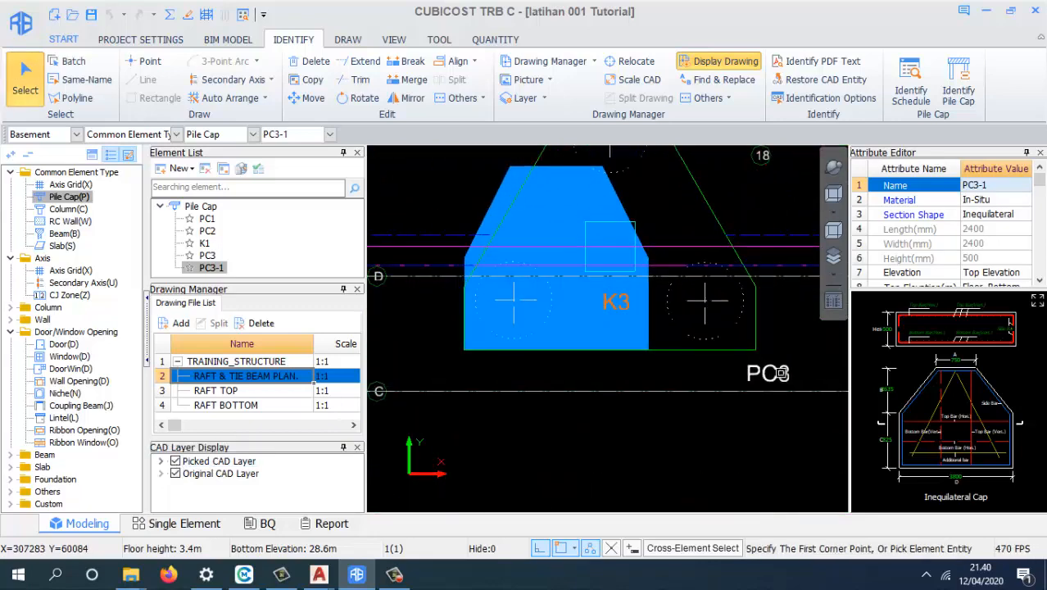
scroll(789, 377, "down", 5)
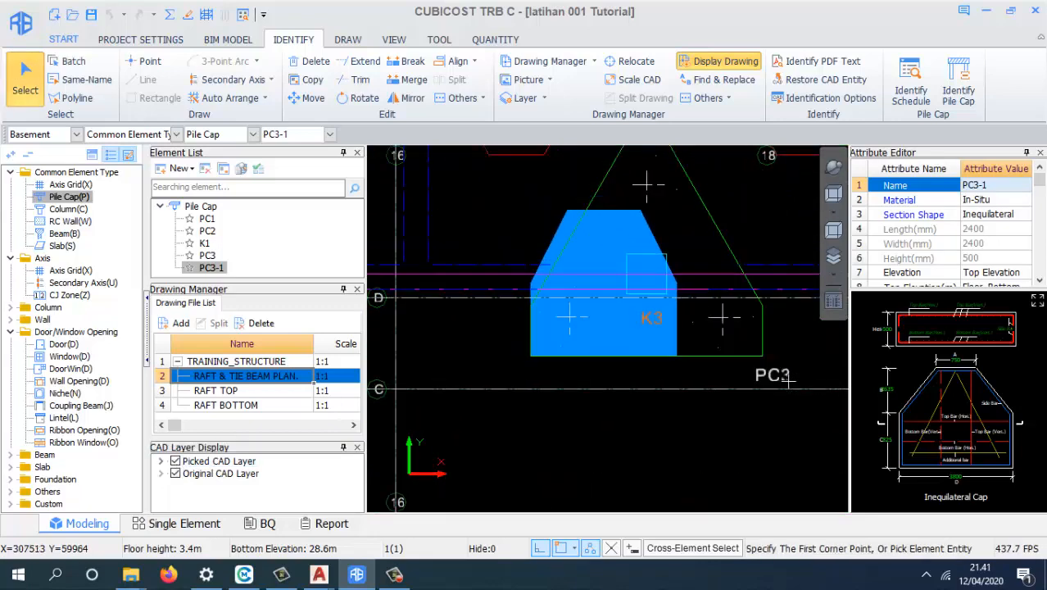
scroll(508, 380, "up", 2)
scroll(509, 379, "down", 5)
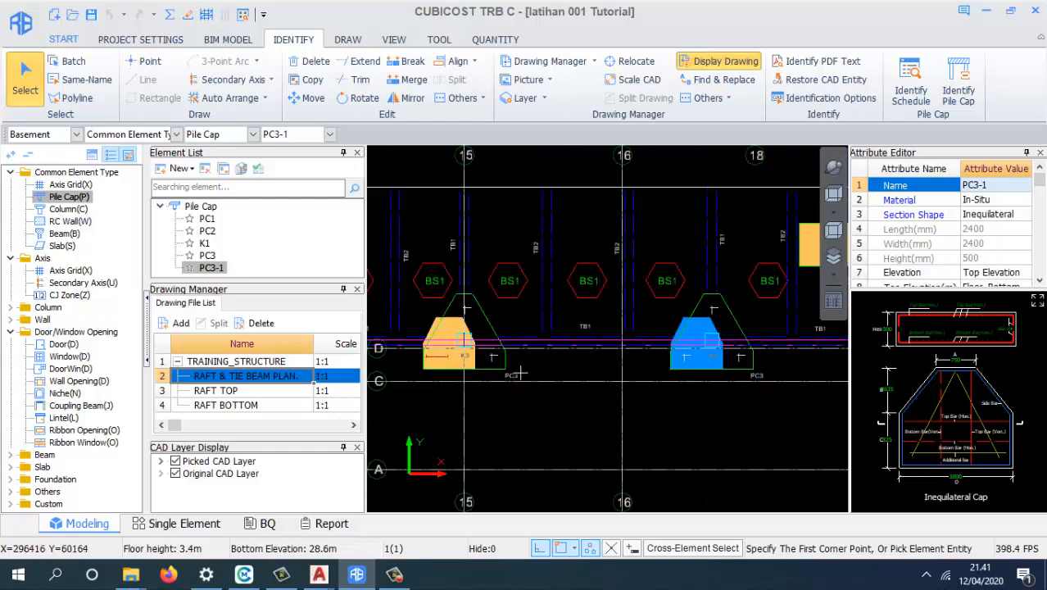
scroll(587, 358, "up", 5)
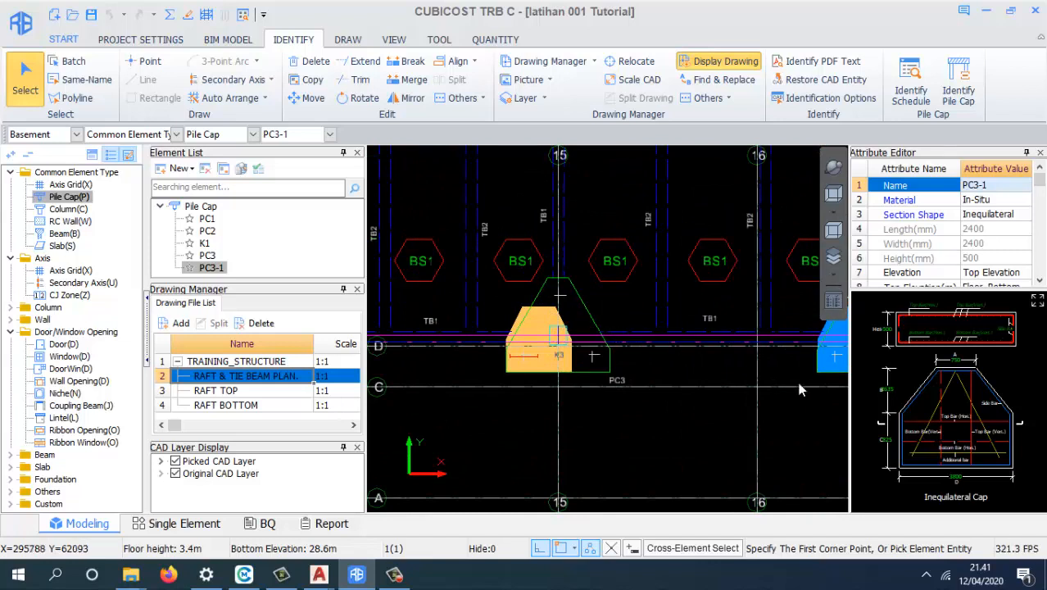
- Examine dimensions A to D of pile cap PC3-1 in its parametric drawing
left_click(942, 405)
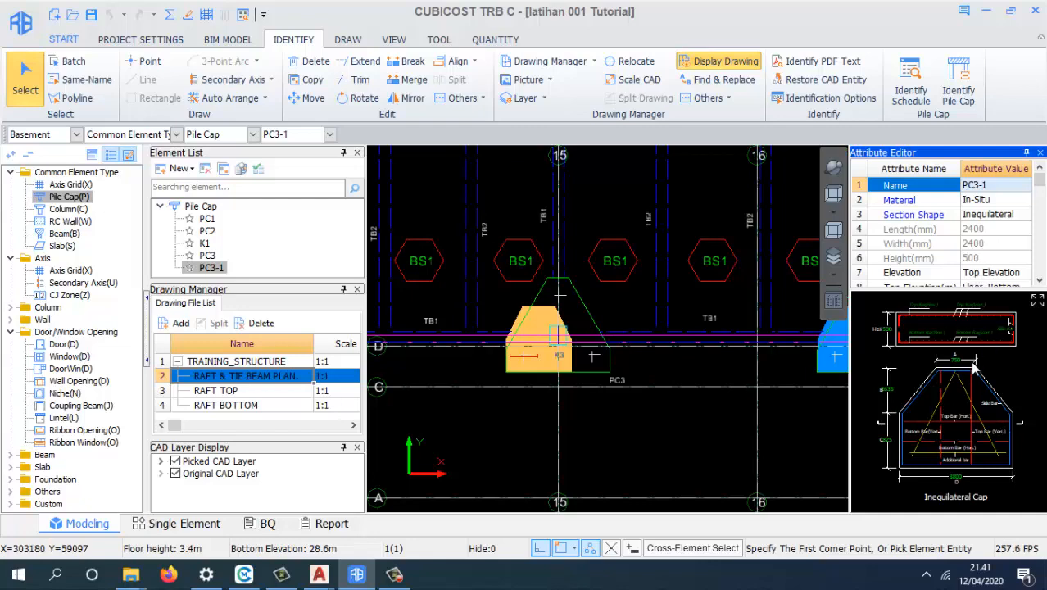
scroll(971, 381, "down", 3)
scroll(967, 387, "up", 8)
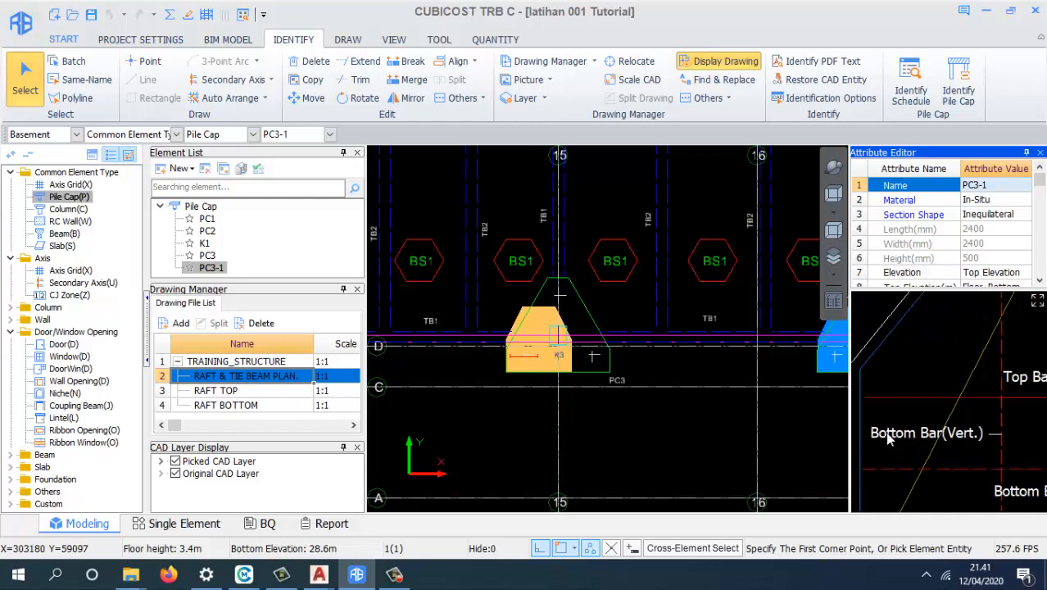
scroll(913, 433, "down", 4)
scroll(913, 433, "up", 5)
scroll(913, 433, "down", 3)
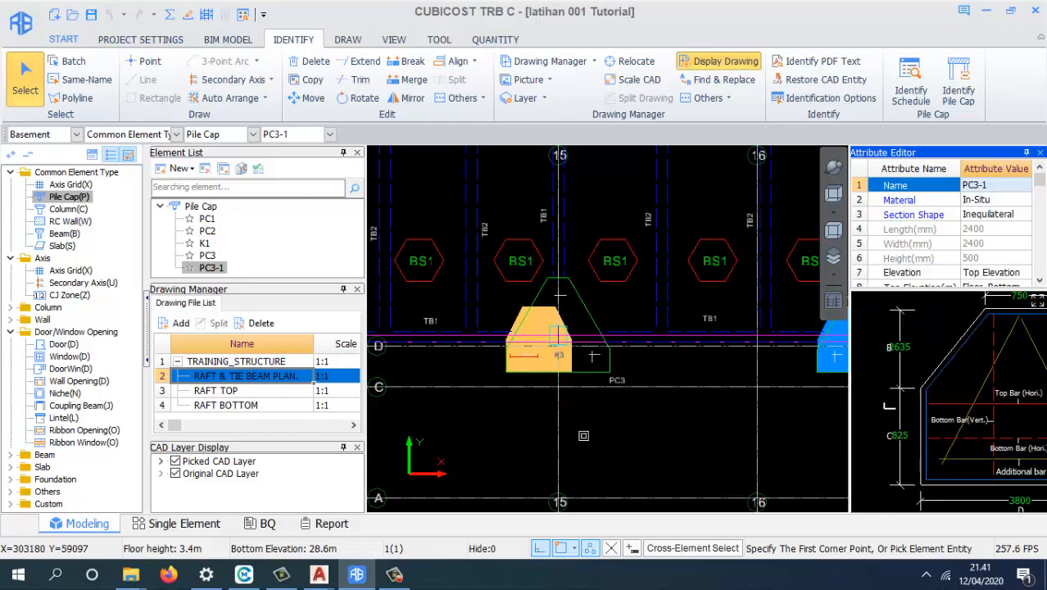
left_click(394, 574)
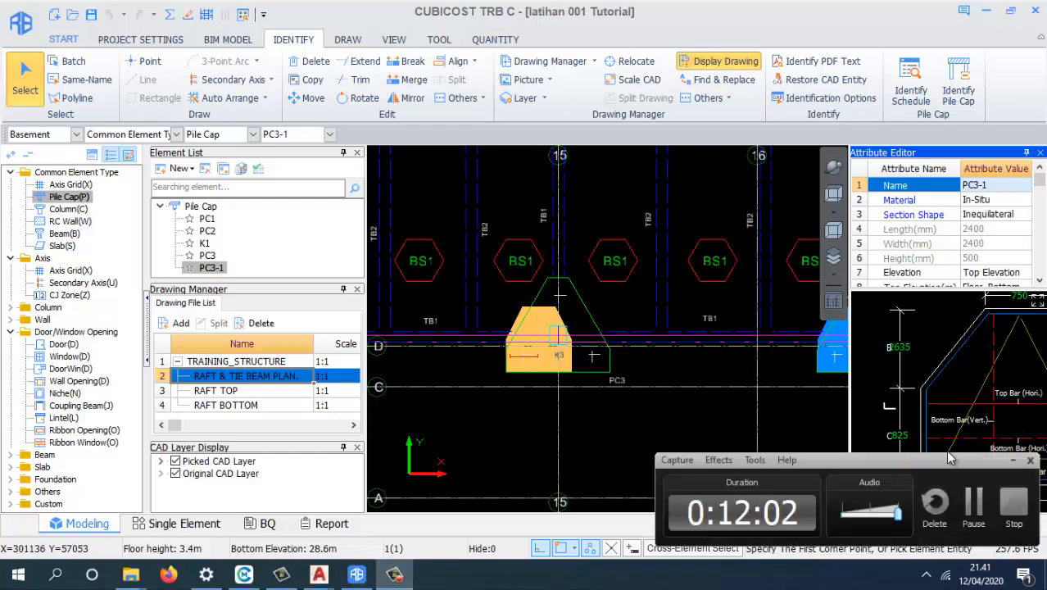
left_click(973, 499)
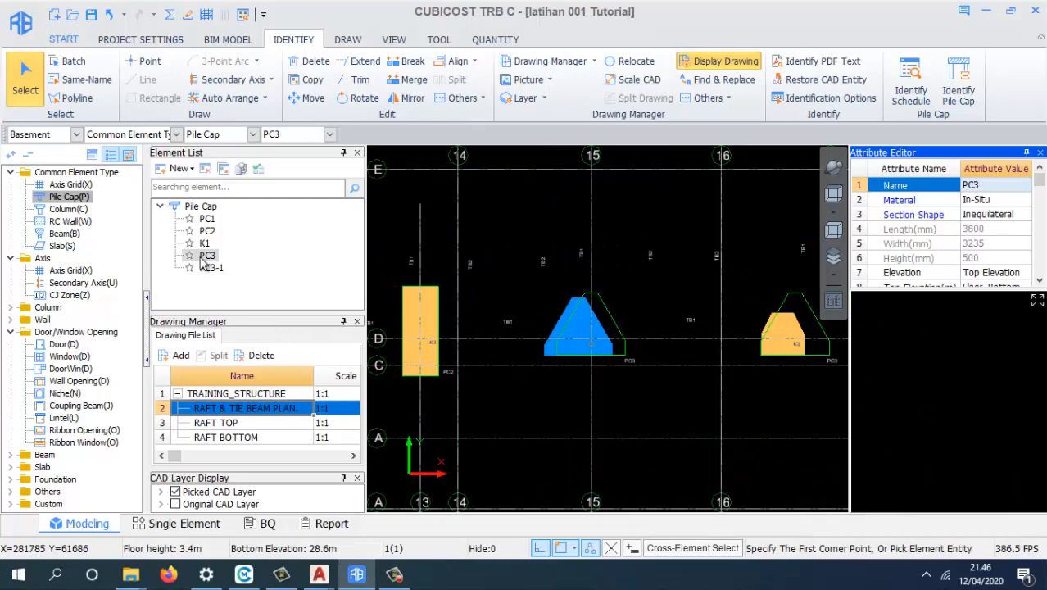
right_click(617, 232)
left_click(573, 219)
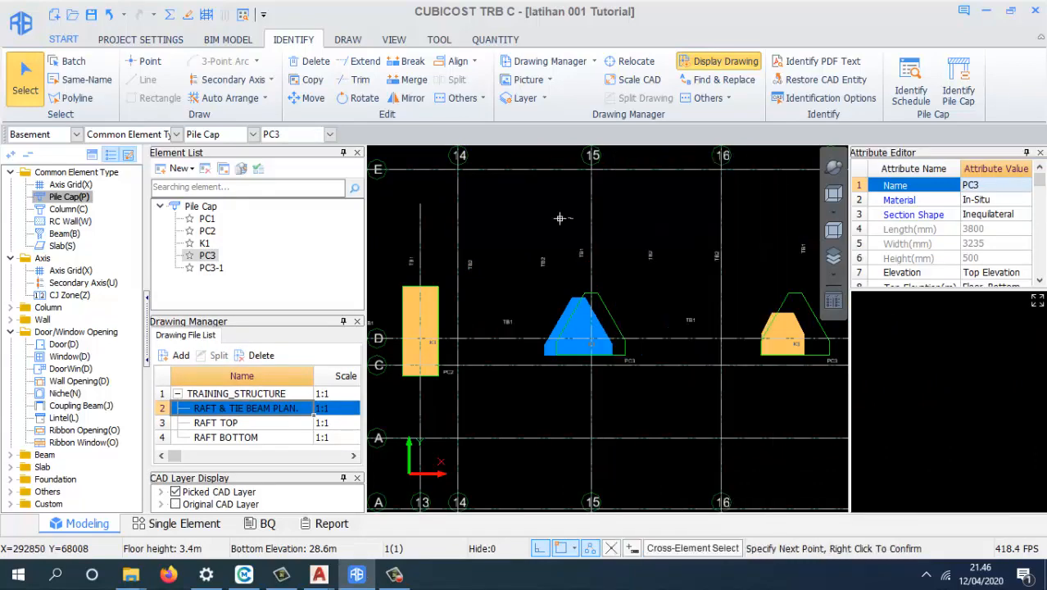
key("h")
key("Escape")
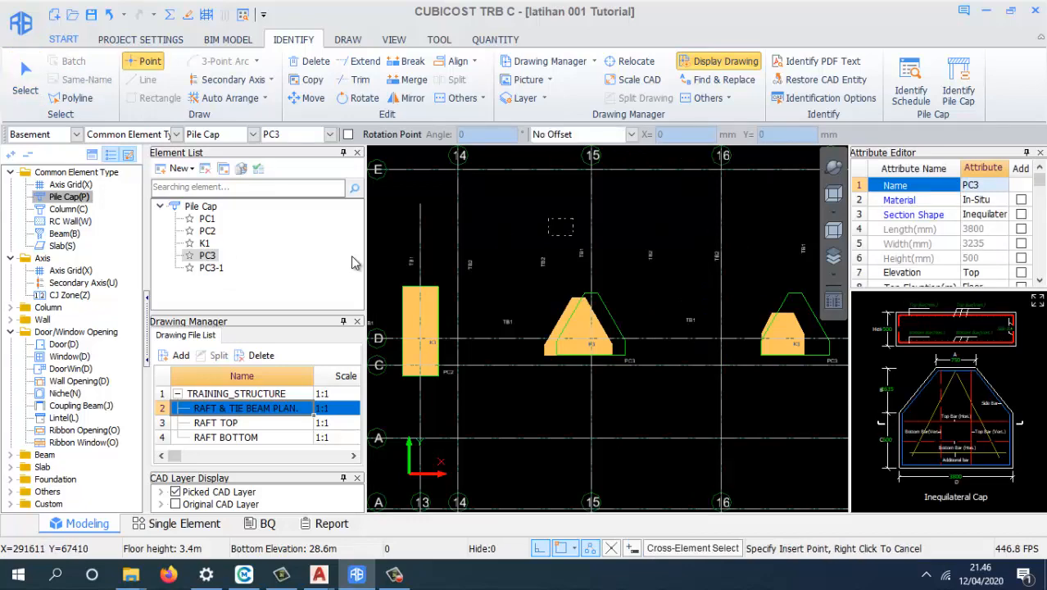
- Quick-select the placed PC3 pile cap, compare it with its CAD outline, and examine dimension C in its parametric drawing
right_click(211, 261)
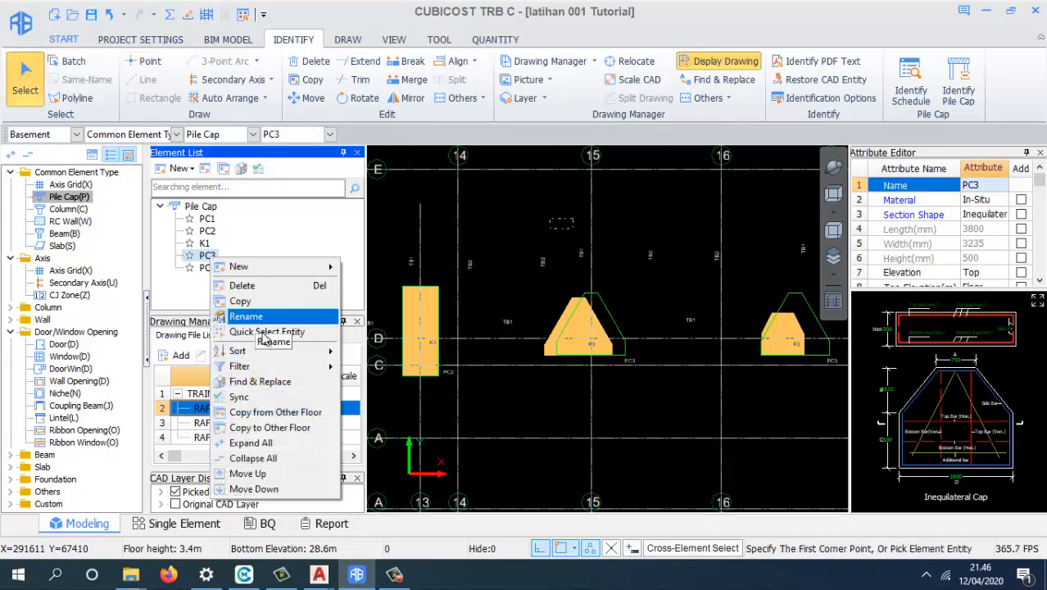
left_click(267, 335)
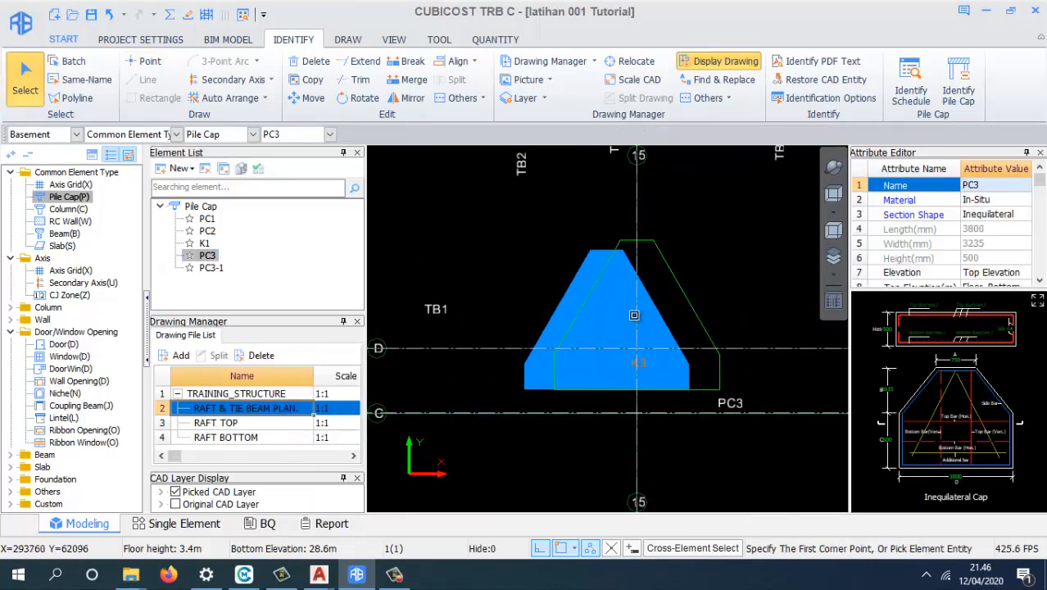
scroll(899, 440, "up", 5)
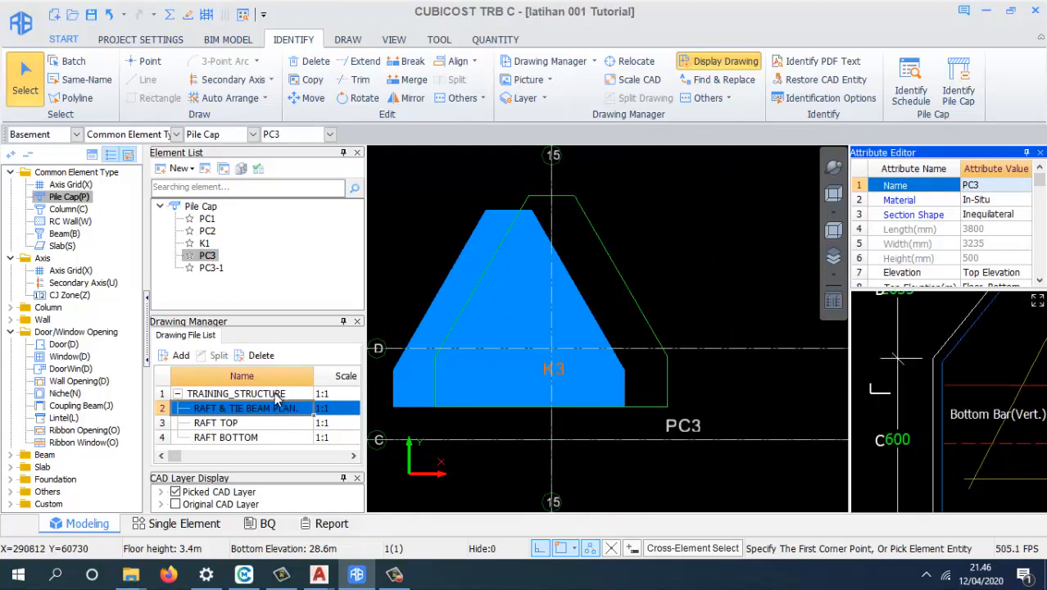
left_click(901, 442)
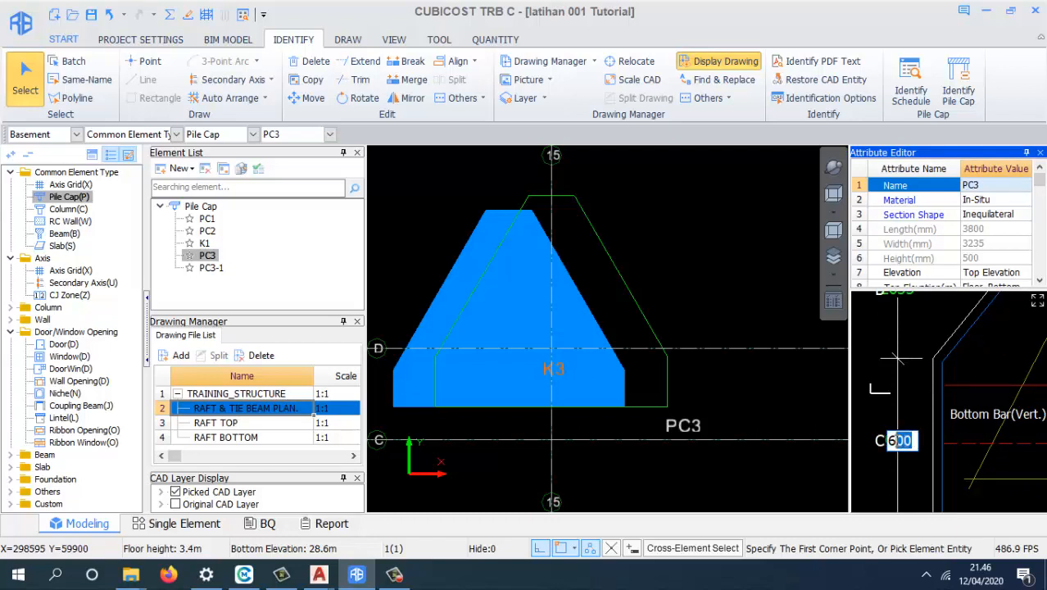
- Display the complete TRAINING_STRUCTURE drawing and check the lower vertical dimension on the triangular K3 pile cap detail
double_click(255, 394)
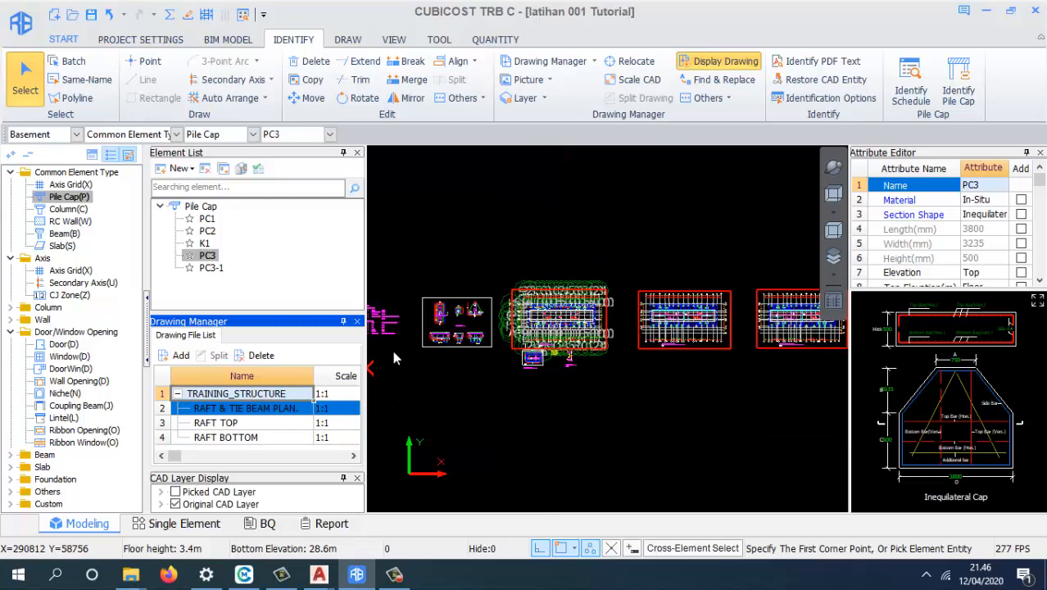
scroll(531, 355, "up", 8)
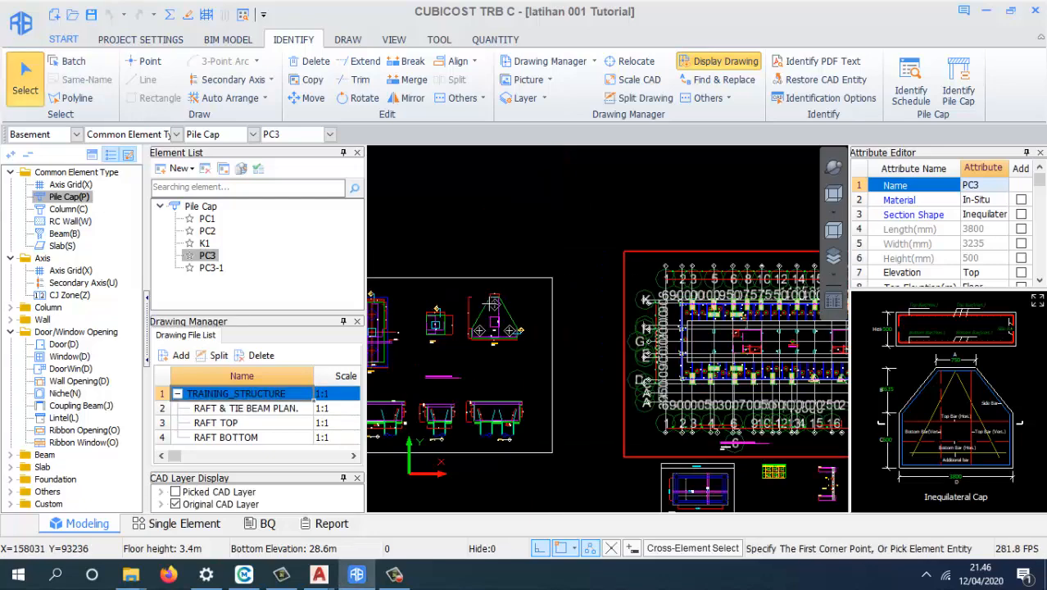
scroll(481, 331, "up", 5)
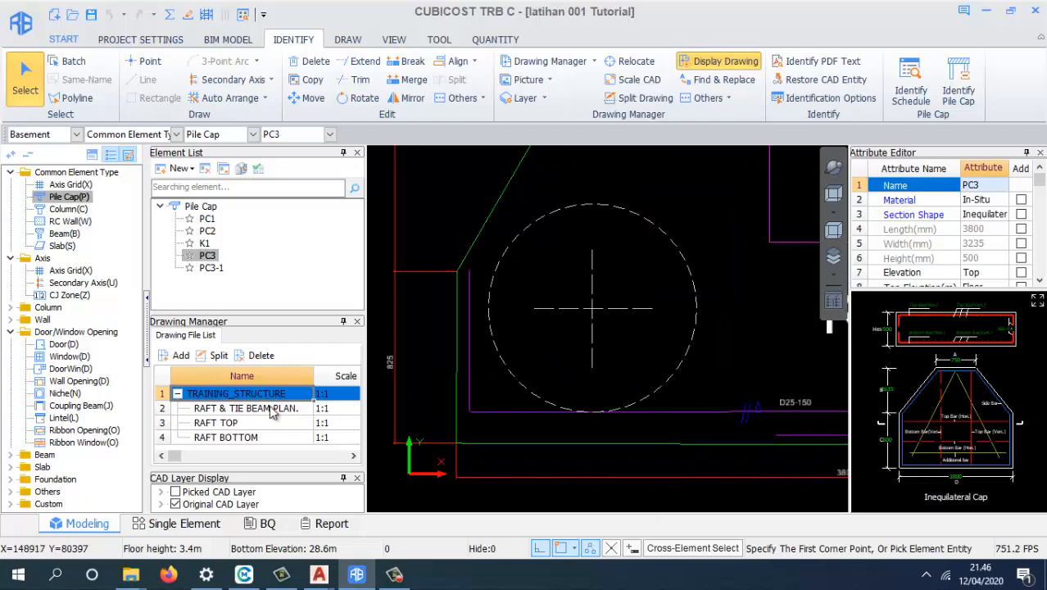
- Display the RAFT & TIE BEAM PLAN drawing, select the PC3 pile cap at grid 15/D, and show the Picked CAD Layer
double_click(273, 412)
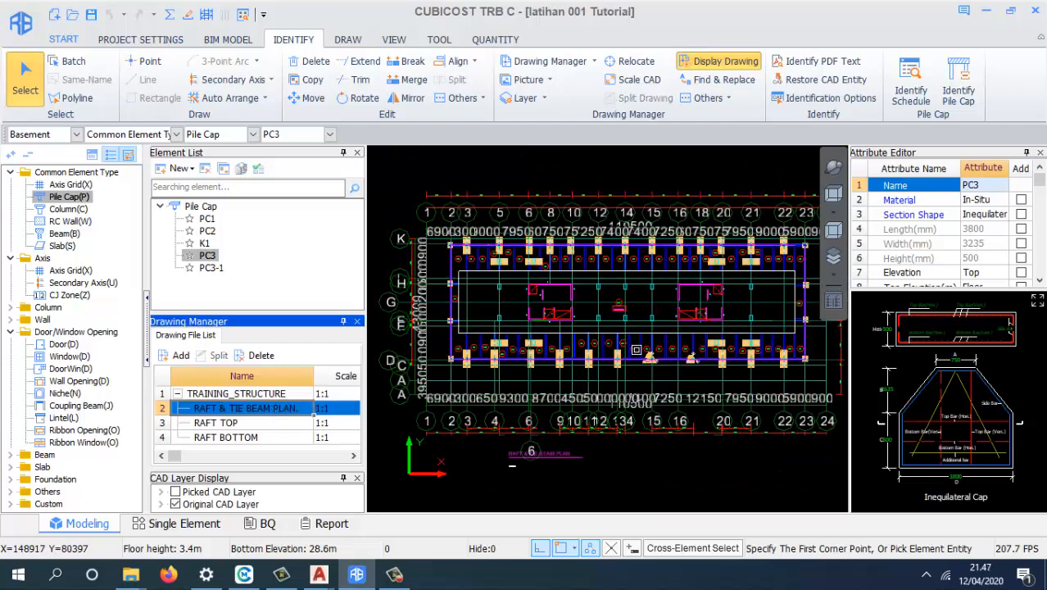
scroll(636, 350, "up", 5)
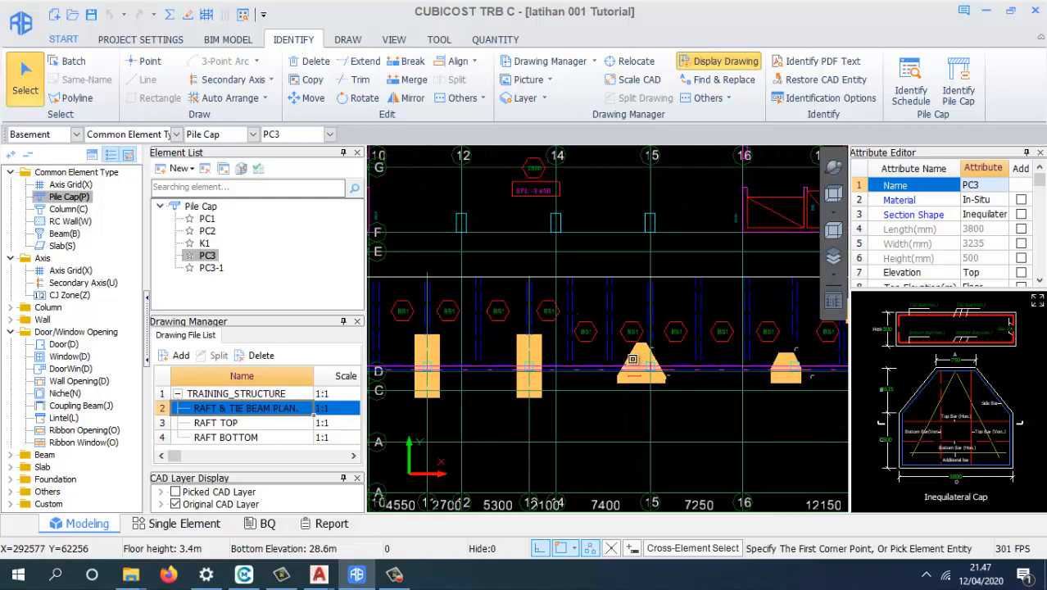
left_click(632, 358)
scroll(643, 349, "down", 1)
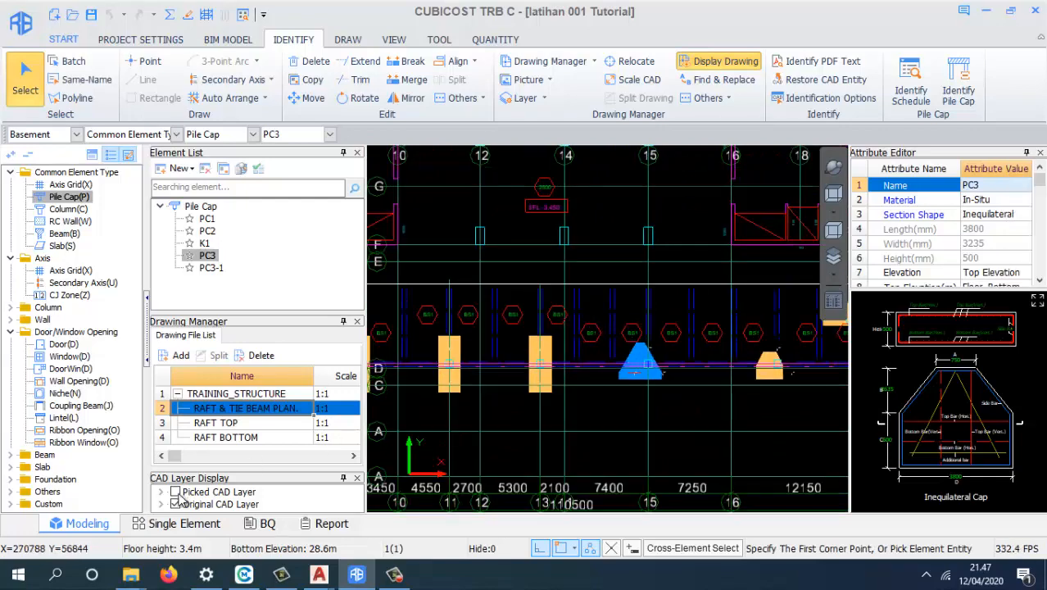
left_click(175, 493)
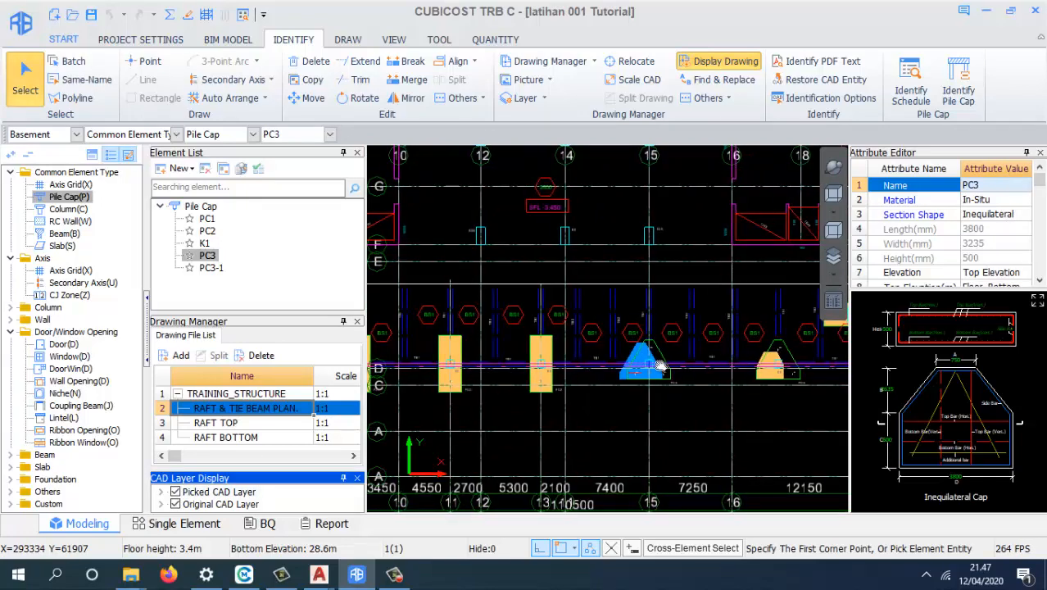
scroll(656, 365, "up", 4)
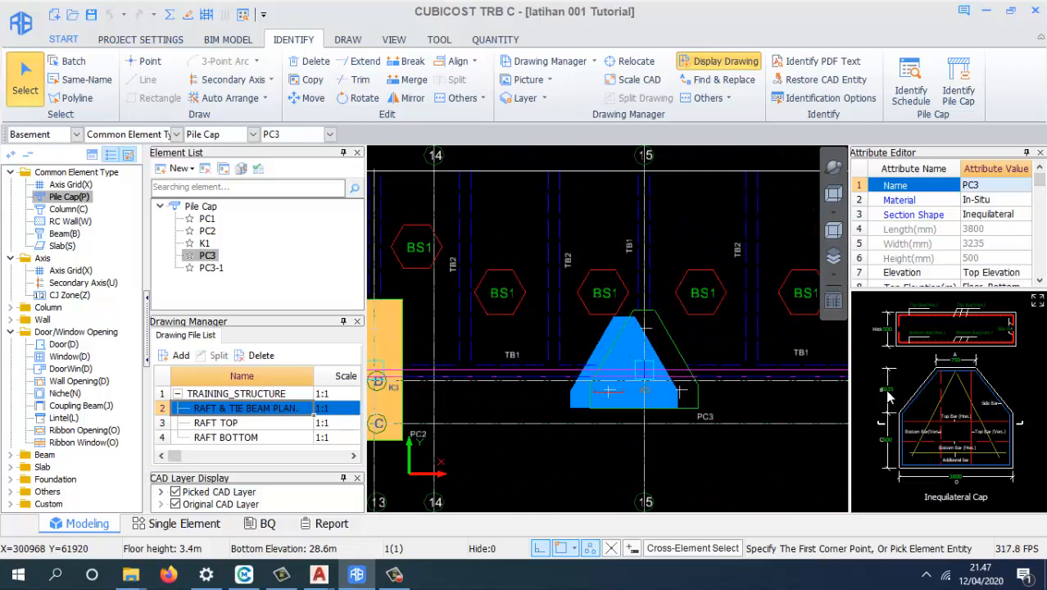
- Set dimension C of the selected PC3 pile cap to 825 mm in its parametric drawing
scroll(886, 433, "up", 4)
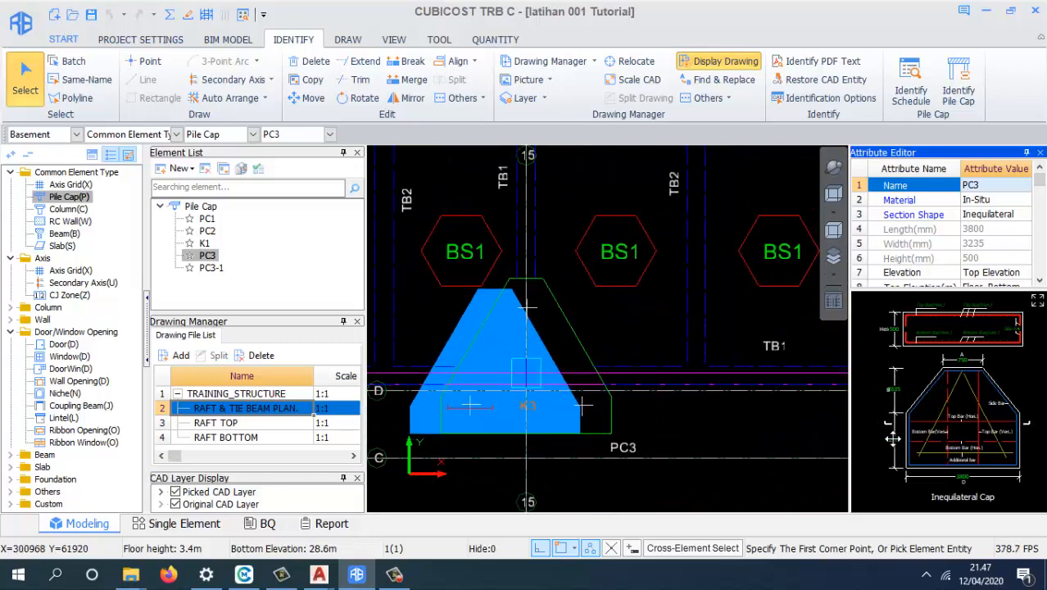
left_click(895, 442)
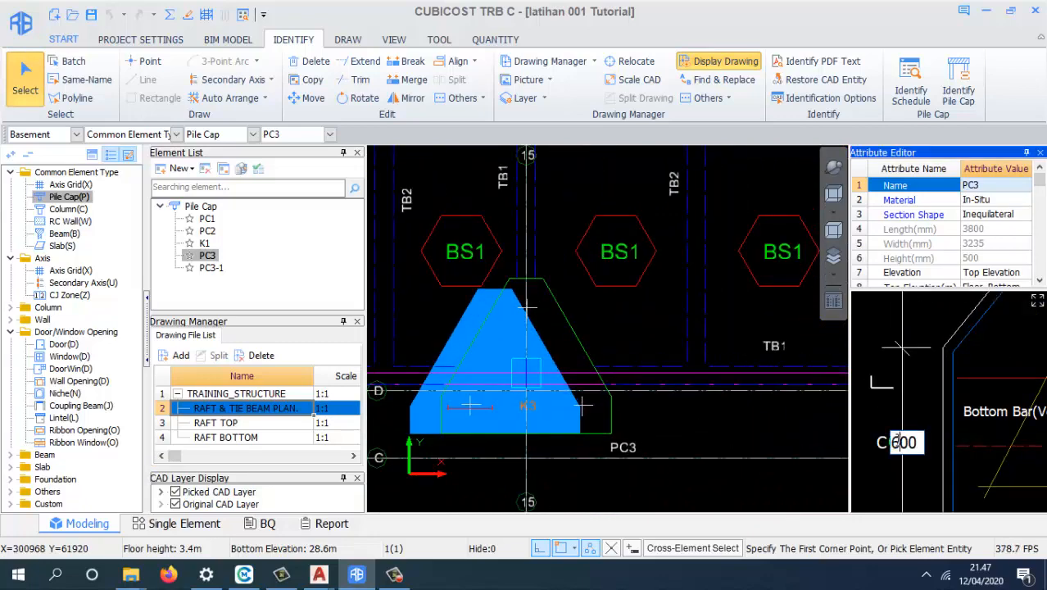
scroll(926, 391, "up", 1)
type("80")
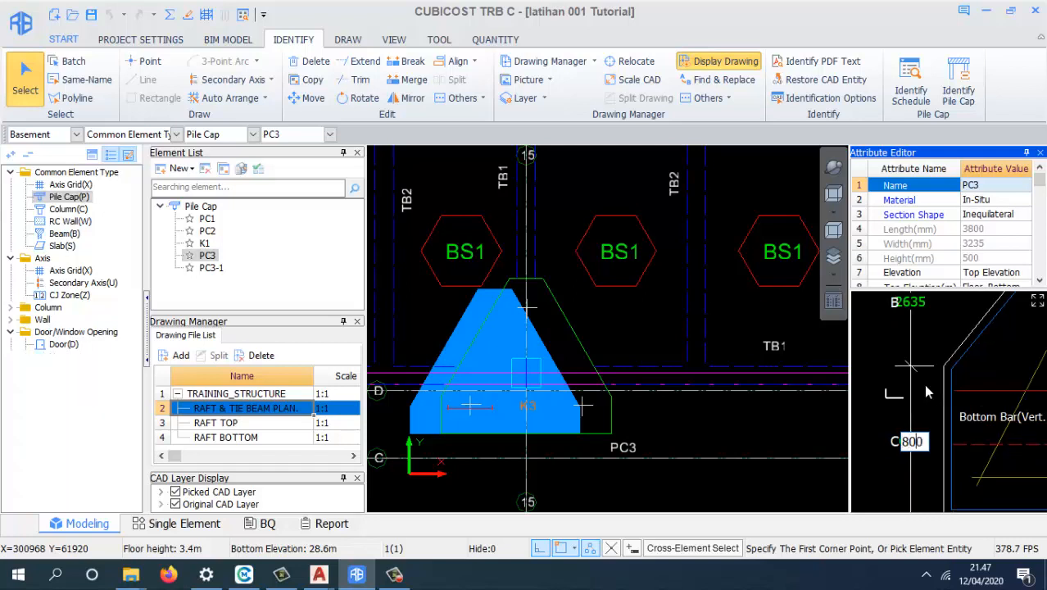
key("BackSpace")
type("2")
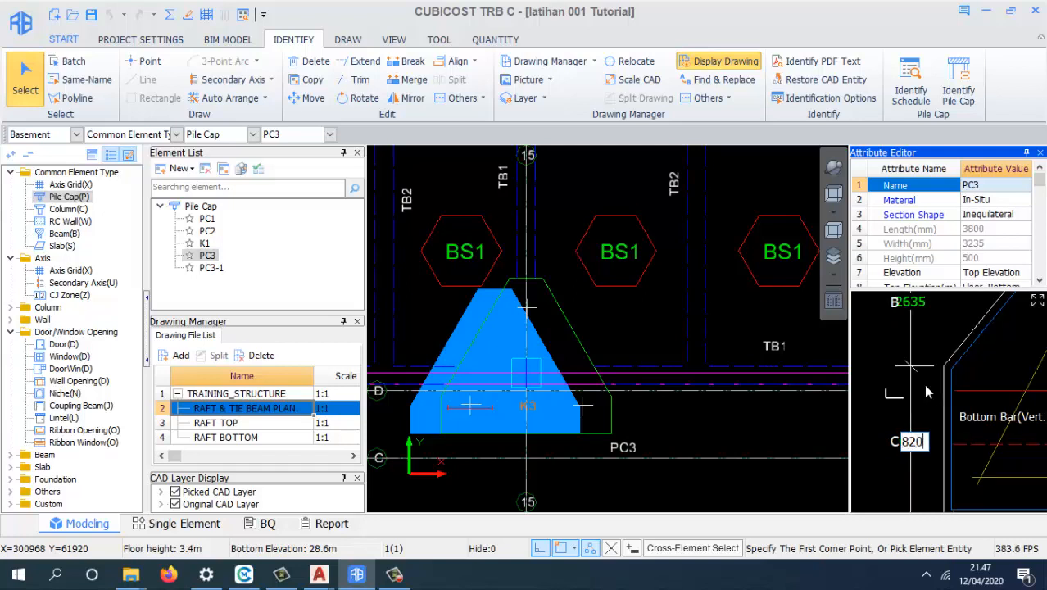
type("5")
key("Return")
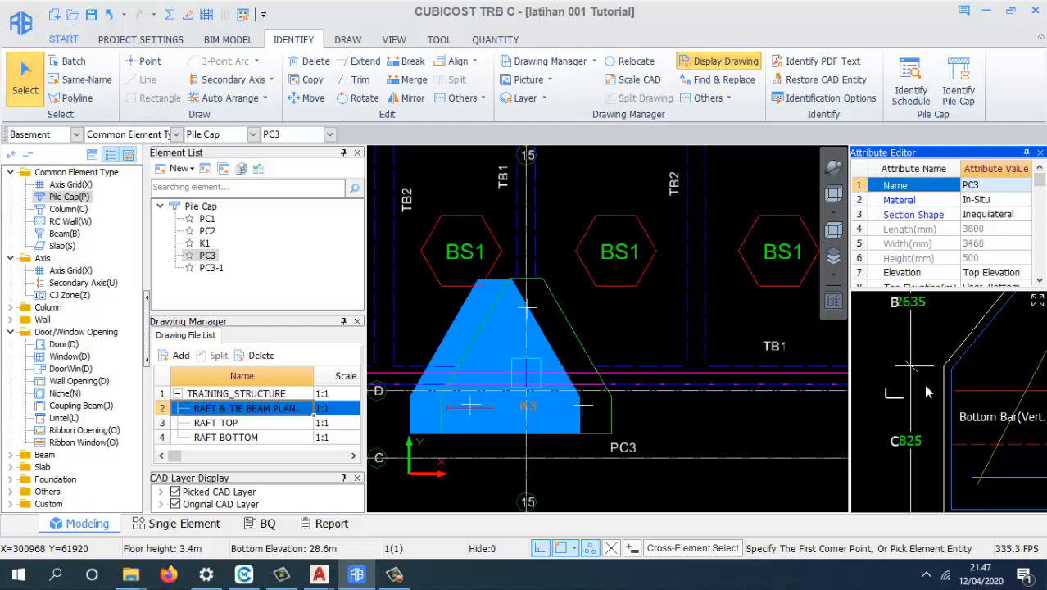
scroll(593, 351, "down", 3)
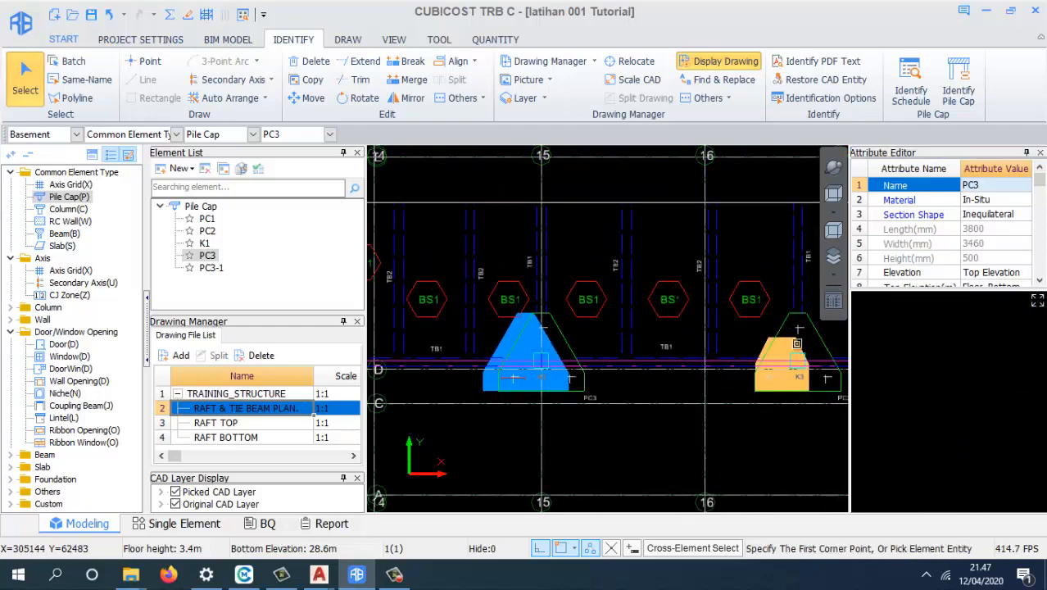
left_click(797, 343)
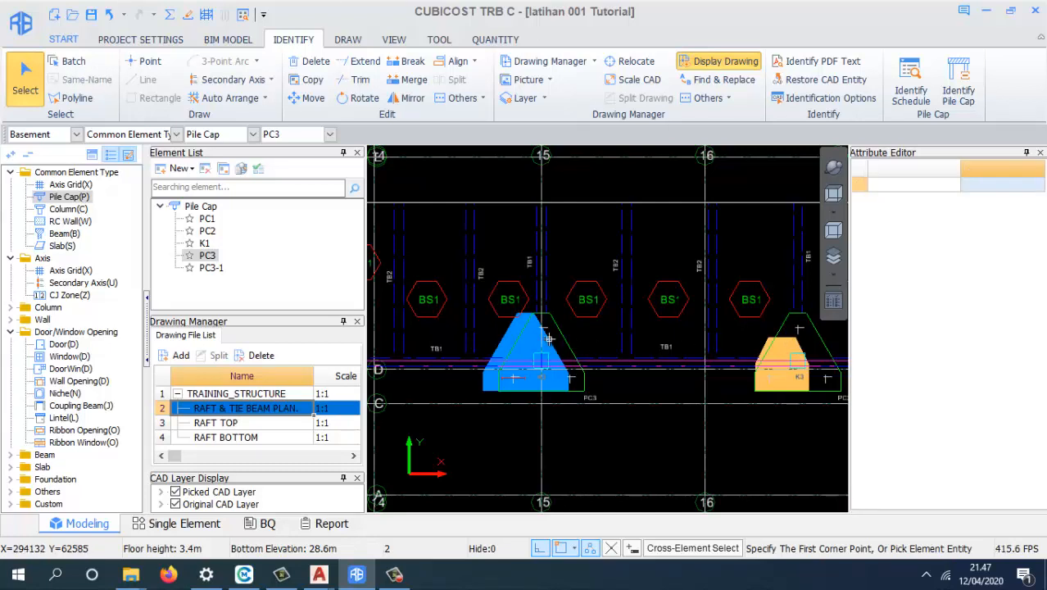
key("Return")
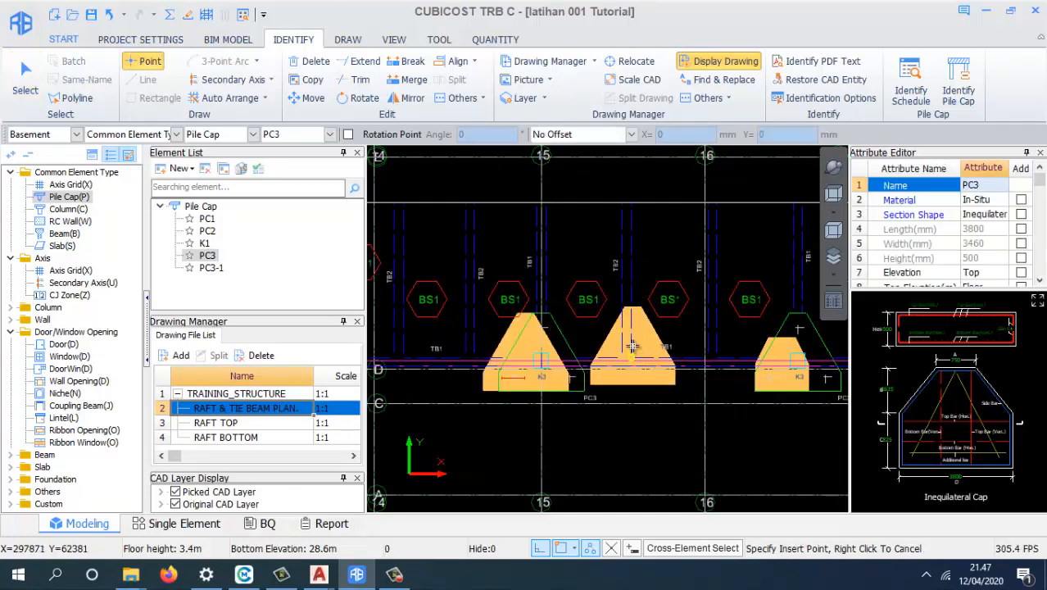
right_click(758, 336)
- Select the PC3-1 pile cap between grids 16 and 18 and set its dimension C to 825 mm
scroll(773, 351, "up", 3)
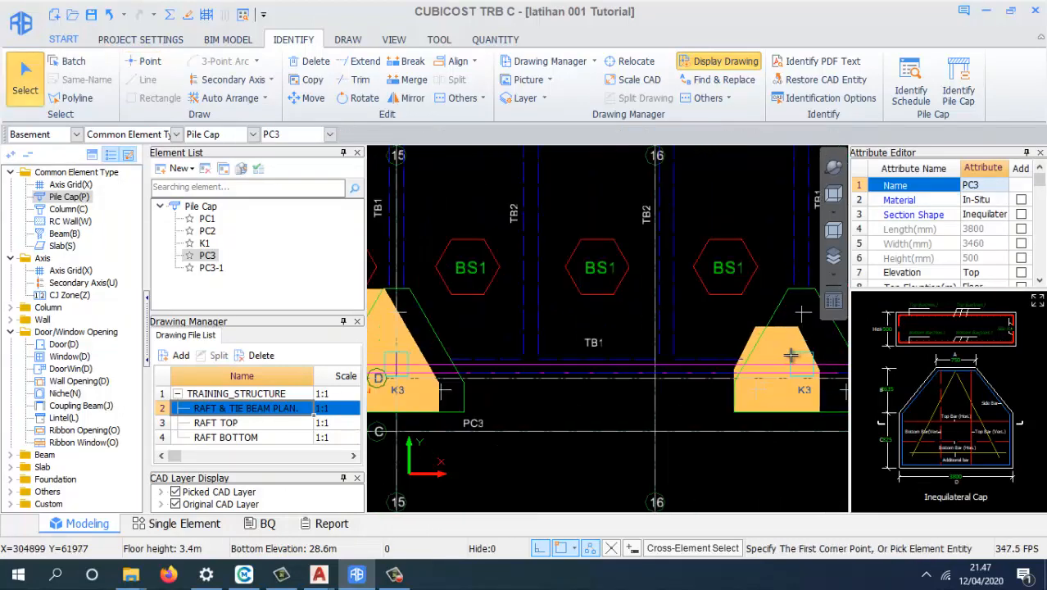
left_click(776, 330)
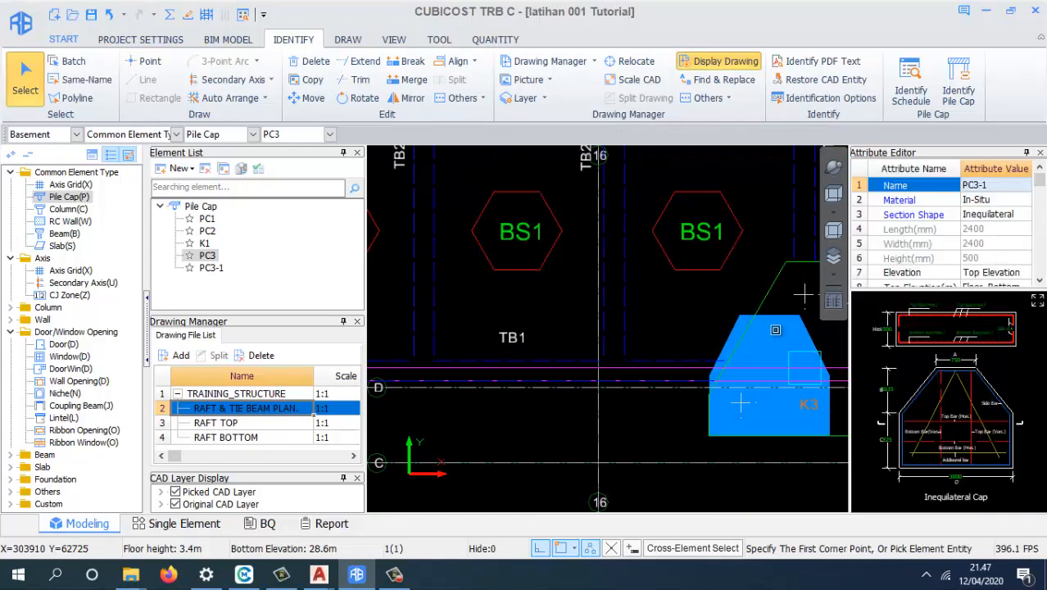
scroll(888, 443, "up", 5)
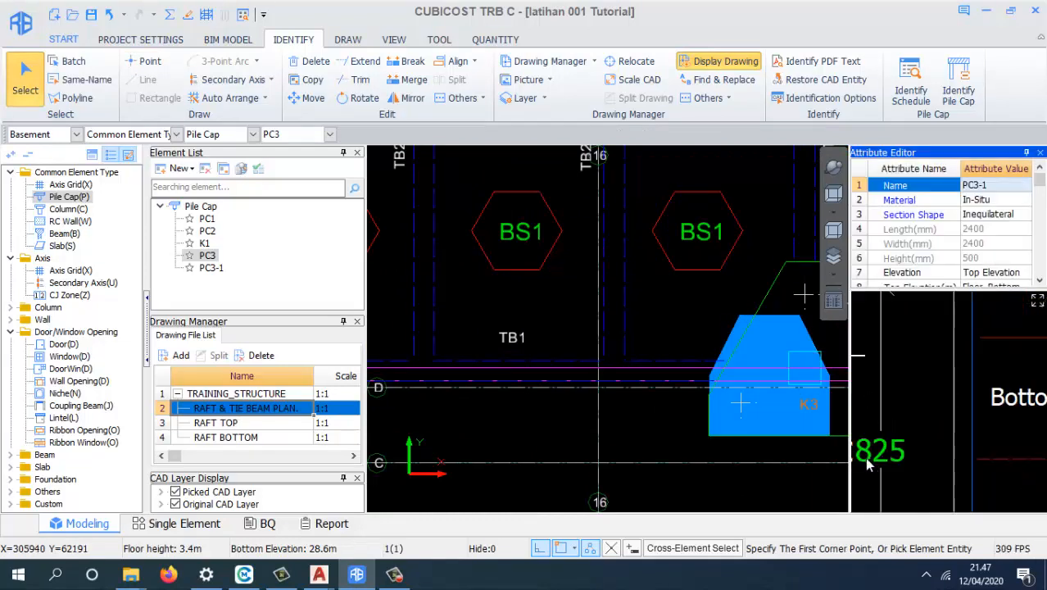
left_click(894, 448)
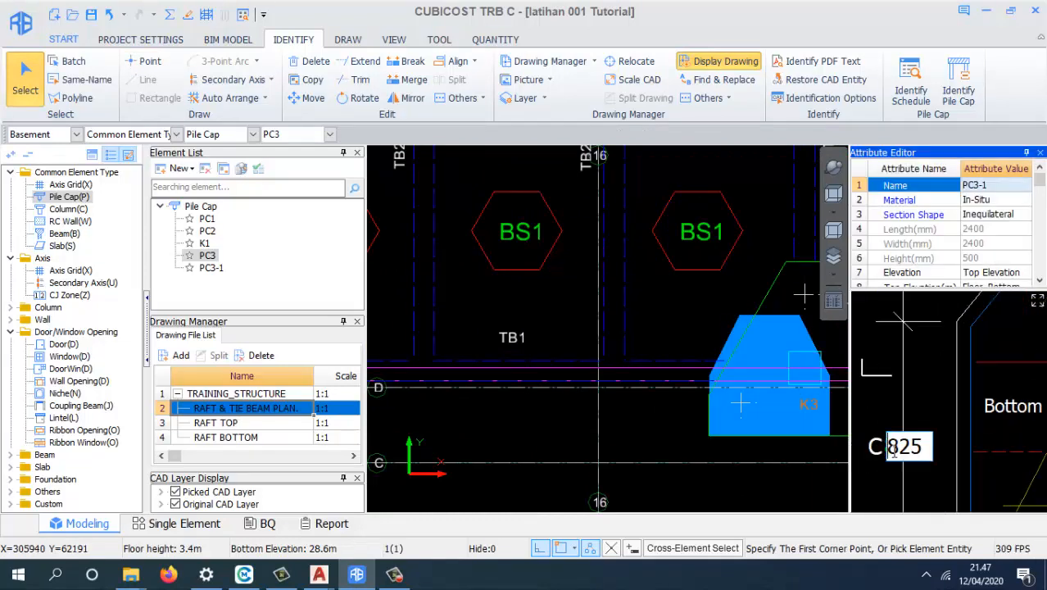
left_click_drag(922, 447, 875, 447)
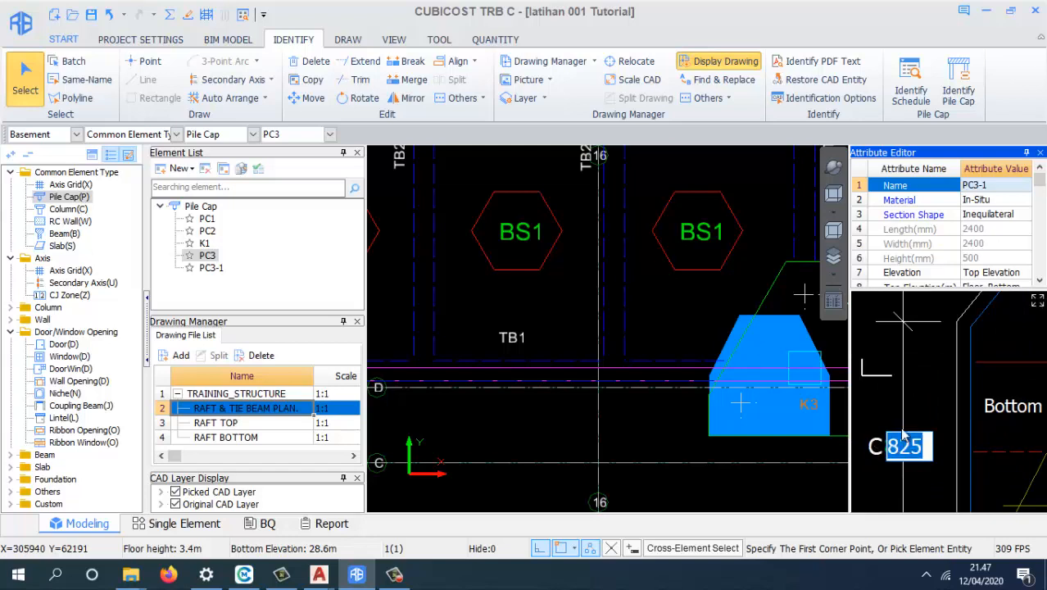
type("8")
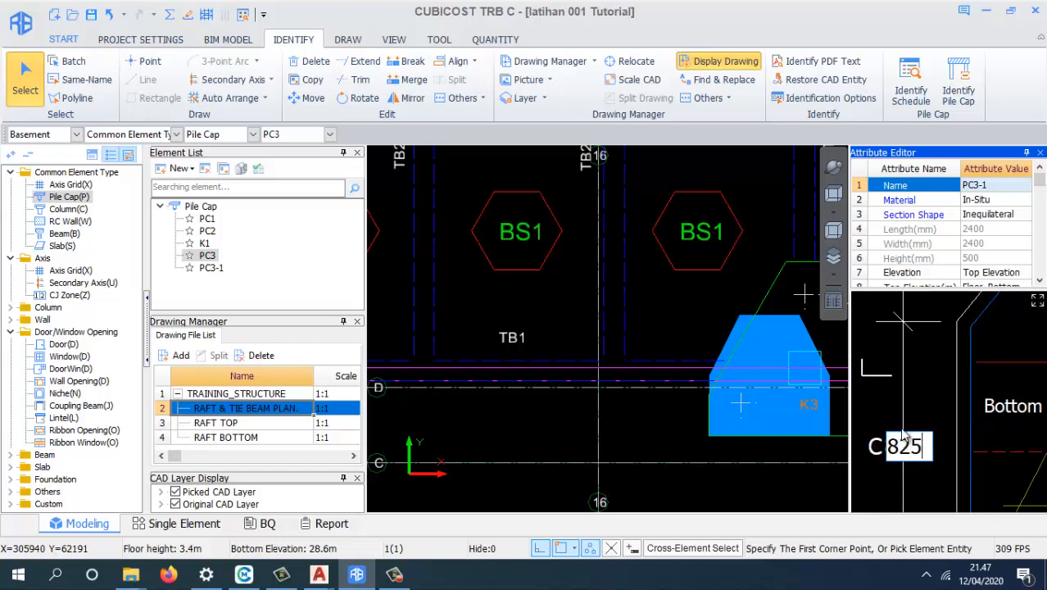
key("Return")
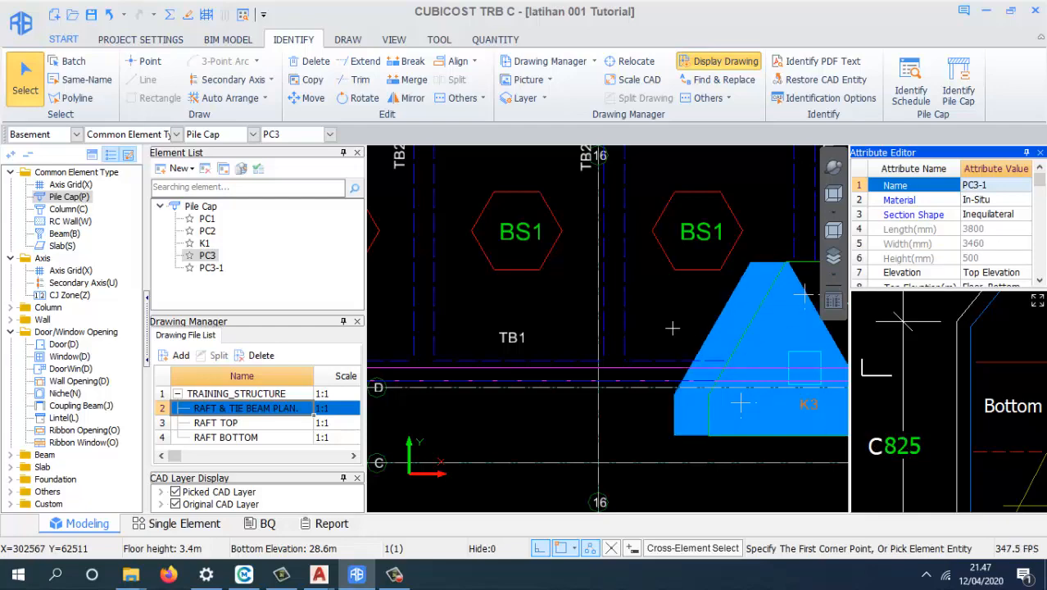
right_click(671, 310)
key("h")
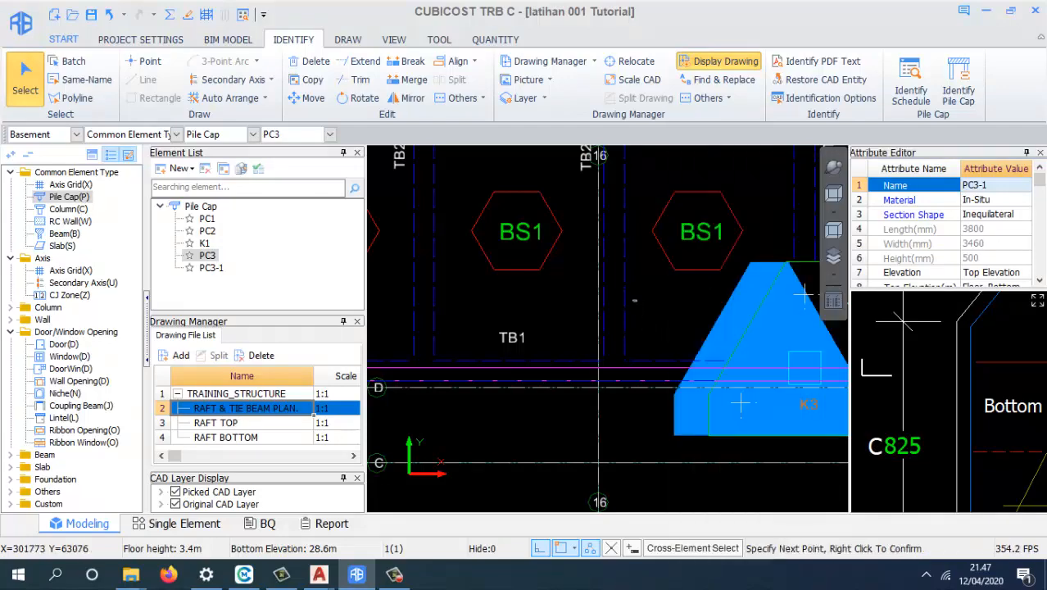
right_click(665, 306)
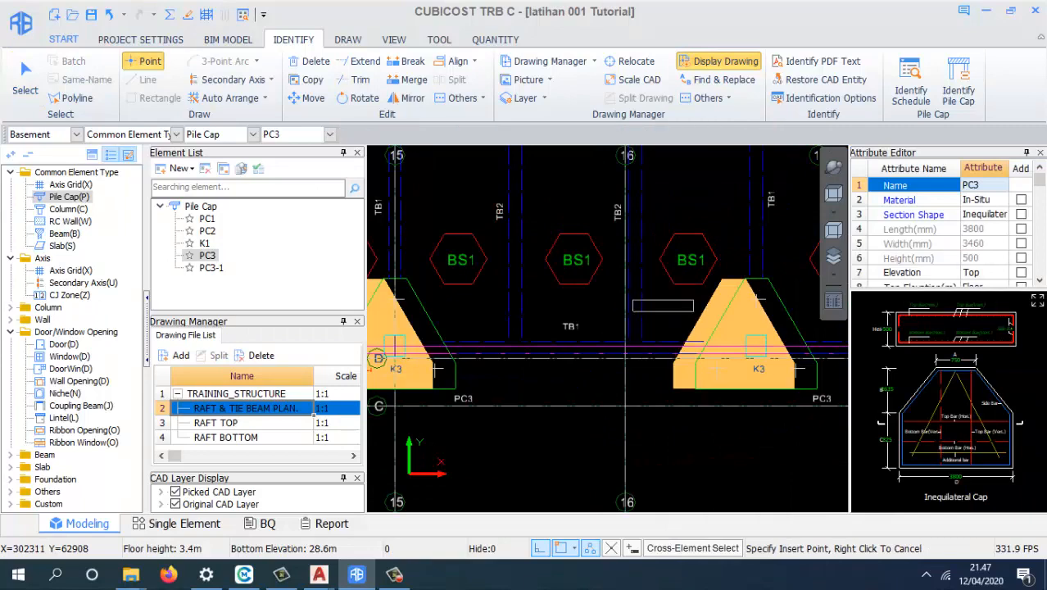
scroll(762, 340, "down", 2)
key("Return")
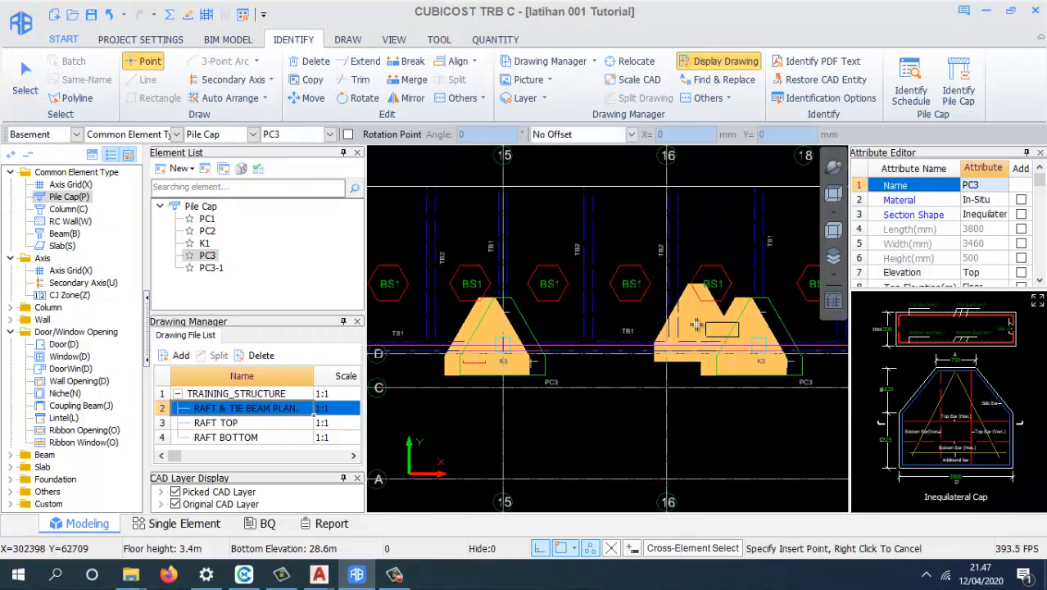
right_click(702, 323)
key("Return")
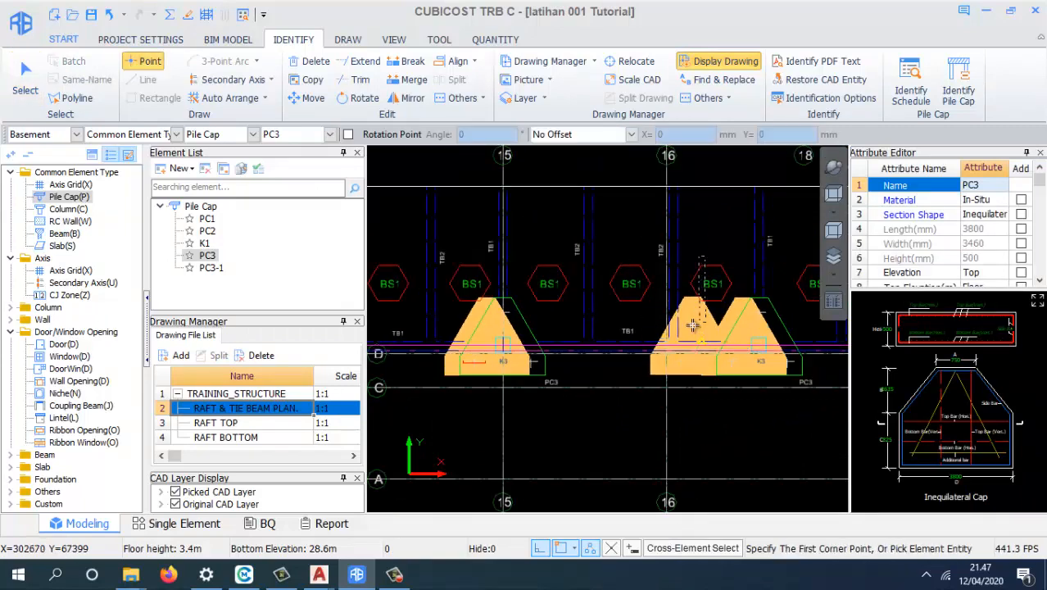
right_click(695, 318)
right_click(693, 321)
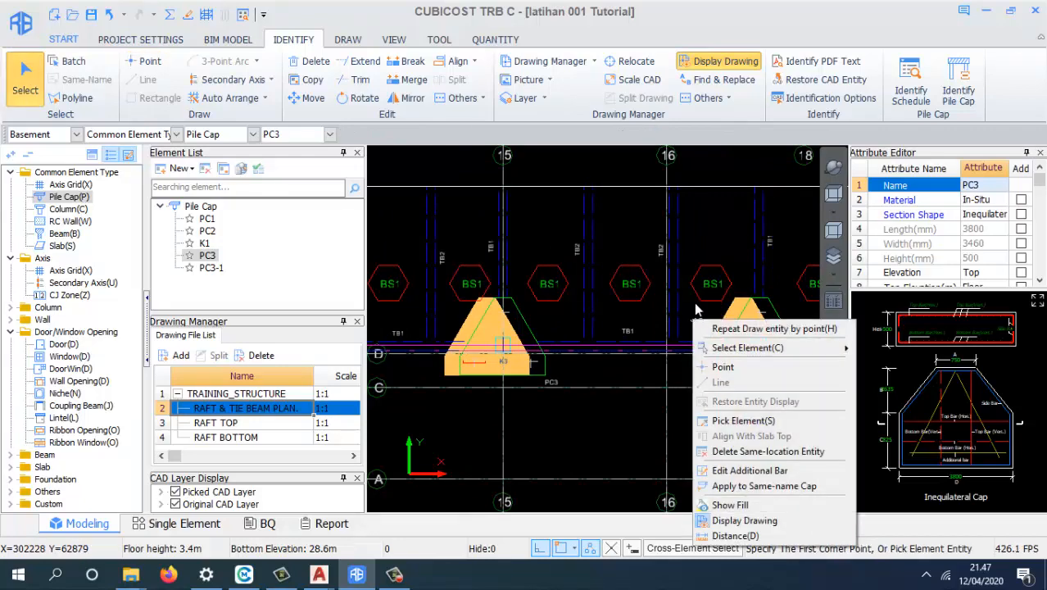
left_click(695, 307)
left_click(725, 328)
key("Escape")
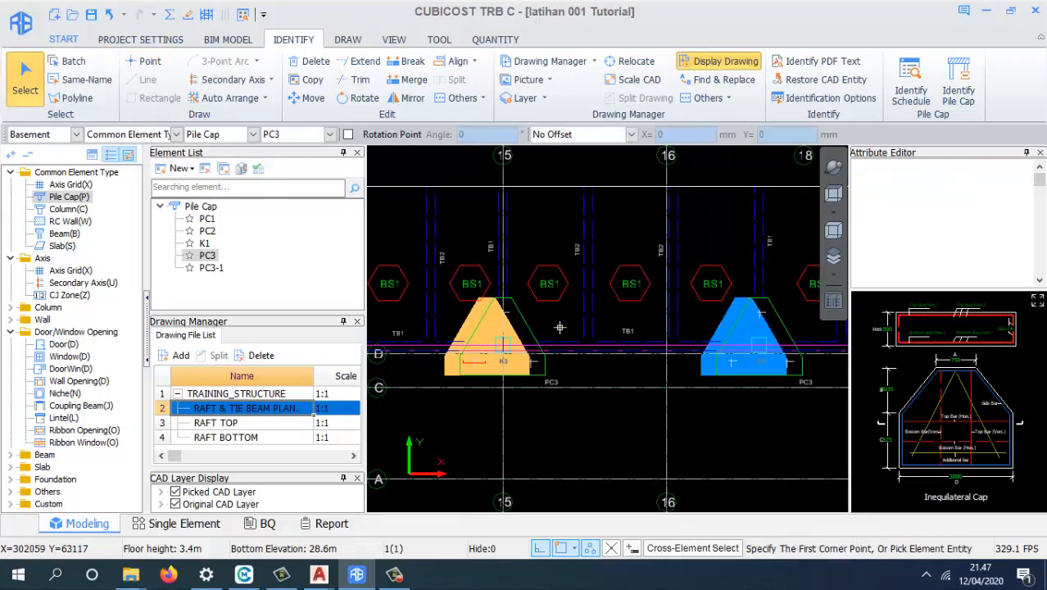
- Move the PC3 pile cap at grid 15 from its lower-right corner to the matching corner of its CAD outline
scroll(492, 341, "up", 3)
scroll(624, 302, "down", 2)
scroll(508, 326, "up", 2)
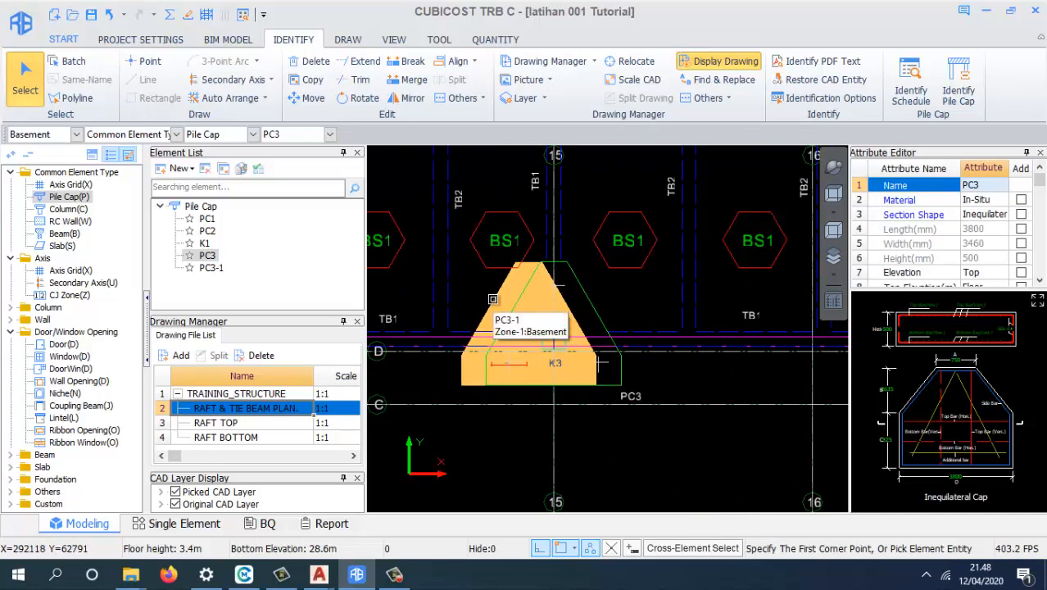
left_click(492, 299)
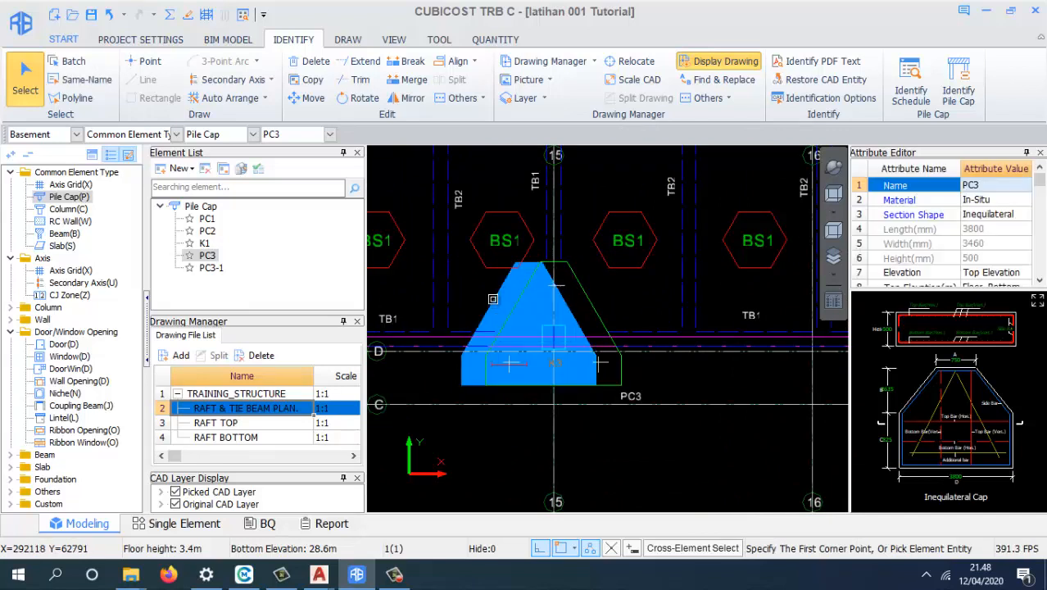
left_click(313, 98)
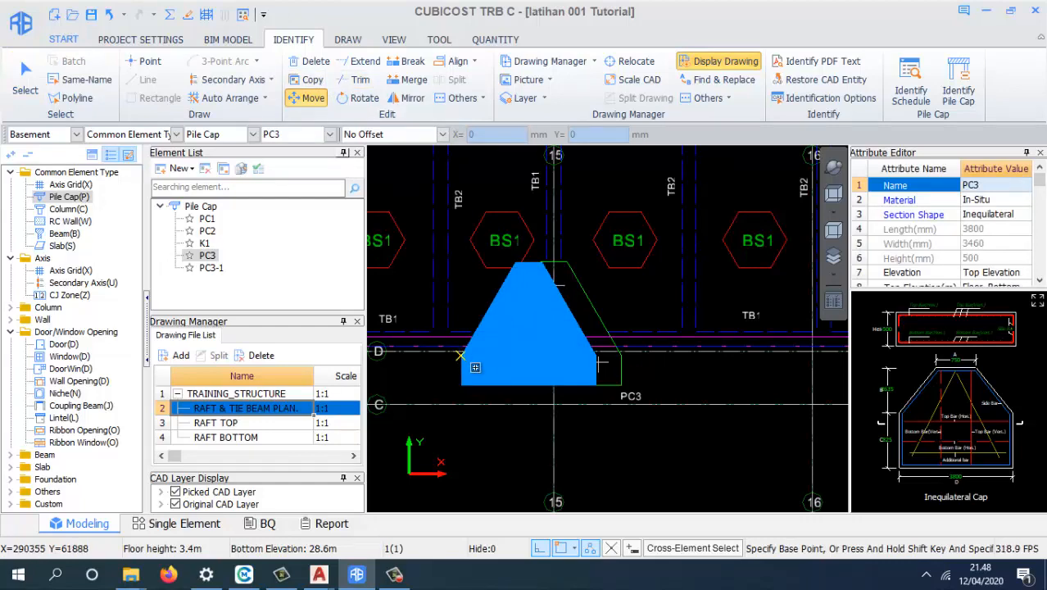
scroll(474, 365, "up", 1)
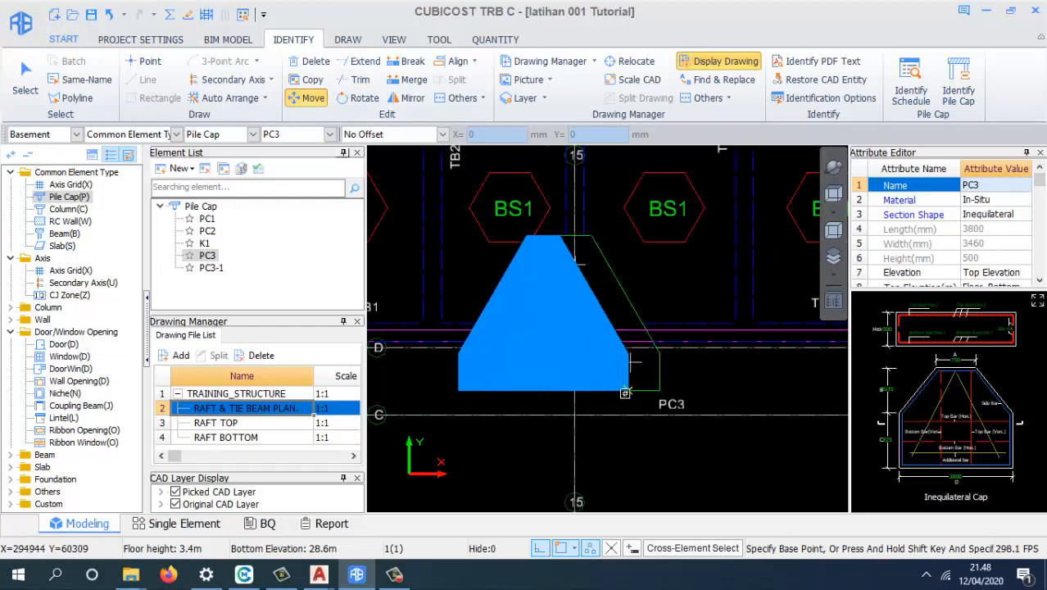
left_click(625, 394)
left_click(650, 391)
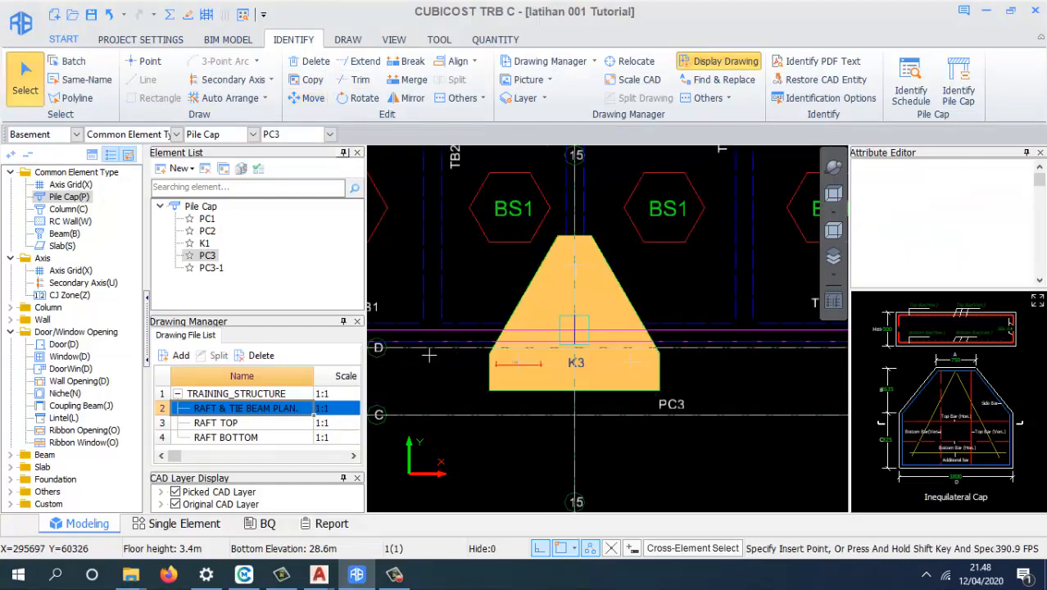
- Move the PC3-1 pile cap between grids 16 and 18 from its lower-right corner to the matching corner of its CAD outline
scroll(430, 354, "down", 4)
scroll(736, 366, "up", 2)
scroll(774, 363, "up", 2)
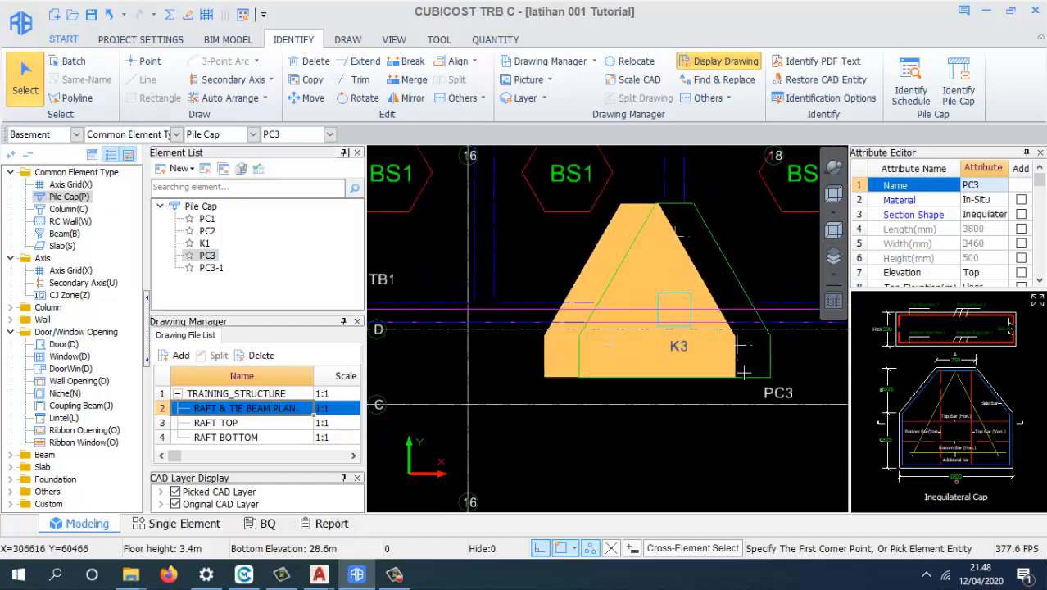
left_click(715, 374)
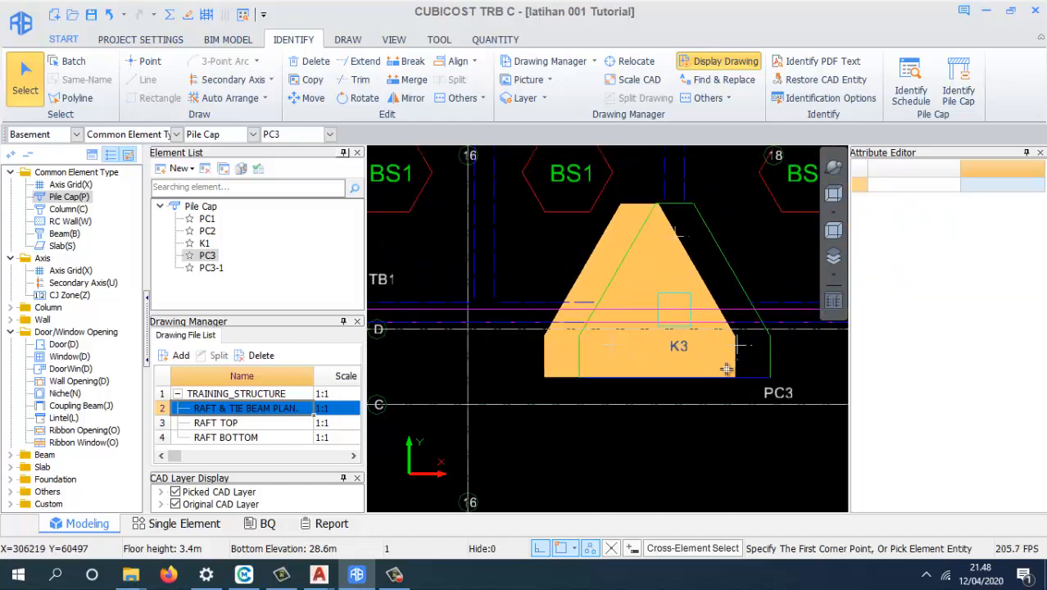
right_click(727, 369)
key("Escape")
key("Escape")
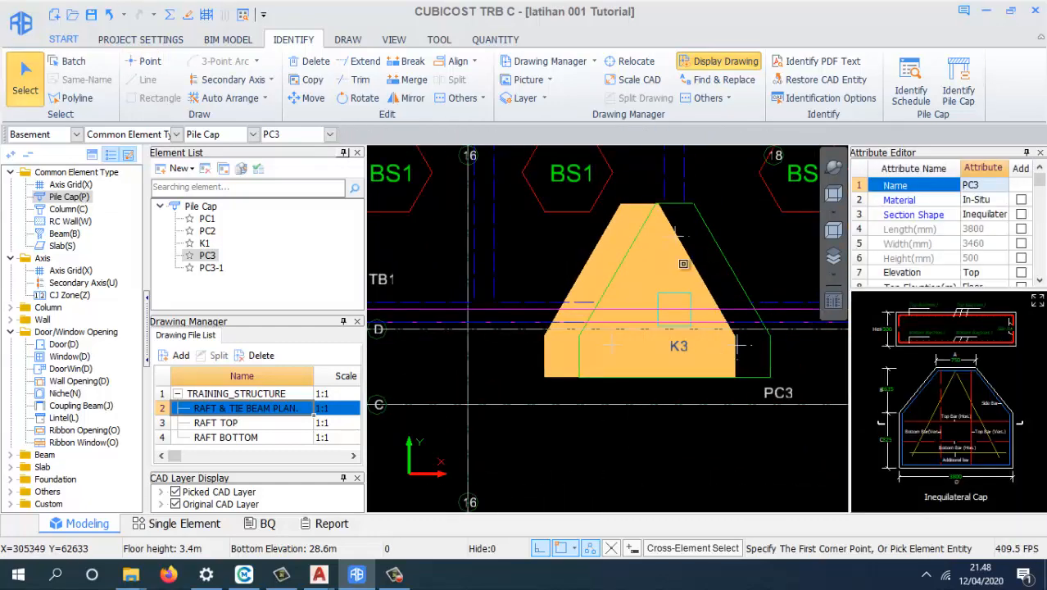
left_click(684, 264)
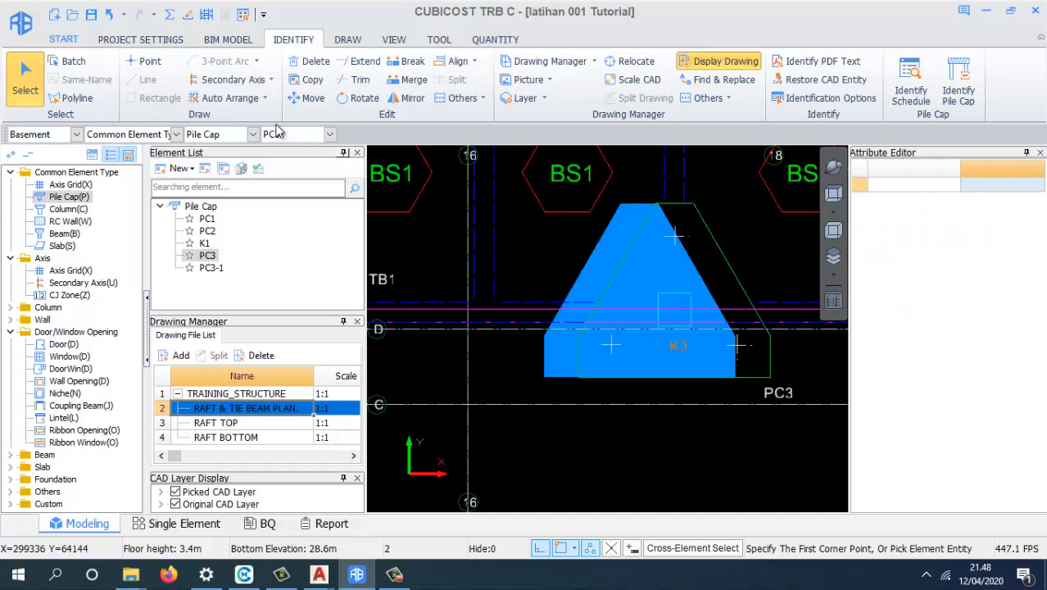
left_click(312, 98)
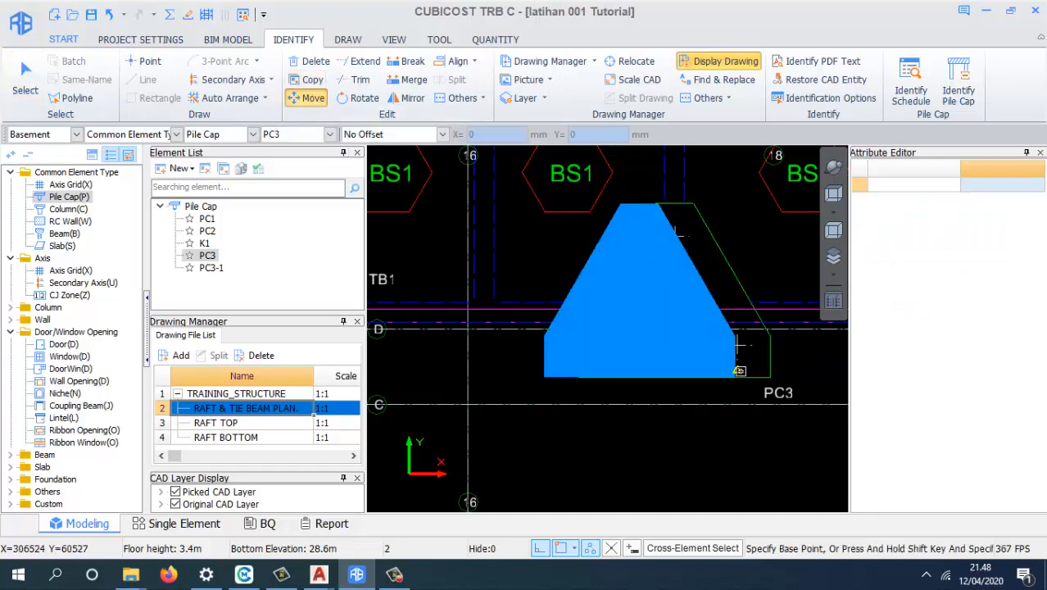
left_click(765, 380)
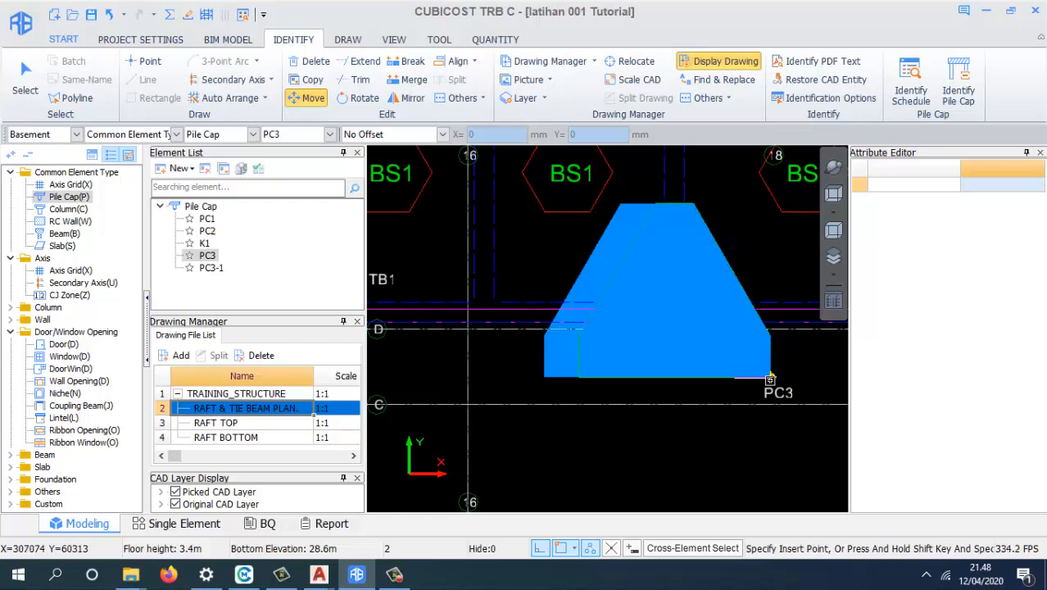
left_click(613, 297)
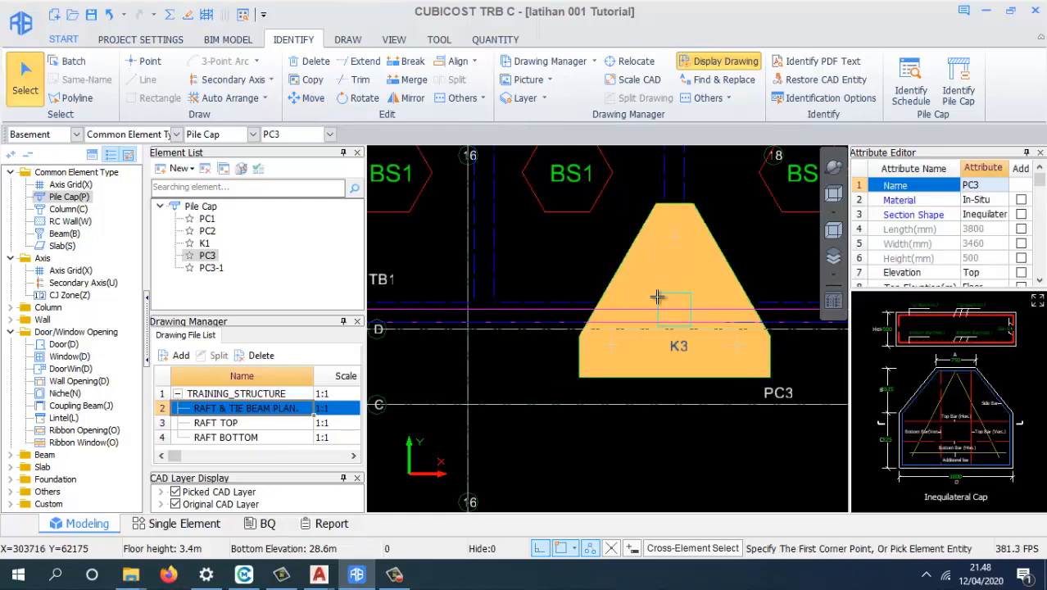
- Review the PC3-1 parametric drawing and examine the pile caps around grids 15 to 20 in 3D before returning to plan view
scroll(599, 283, "down", 6)
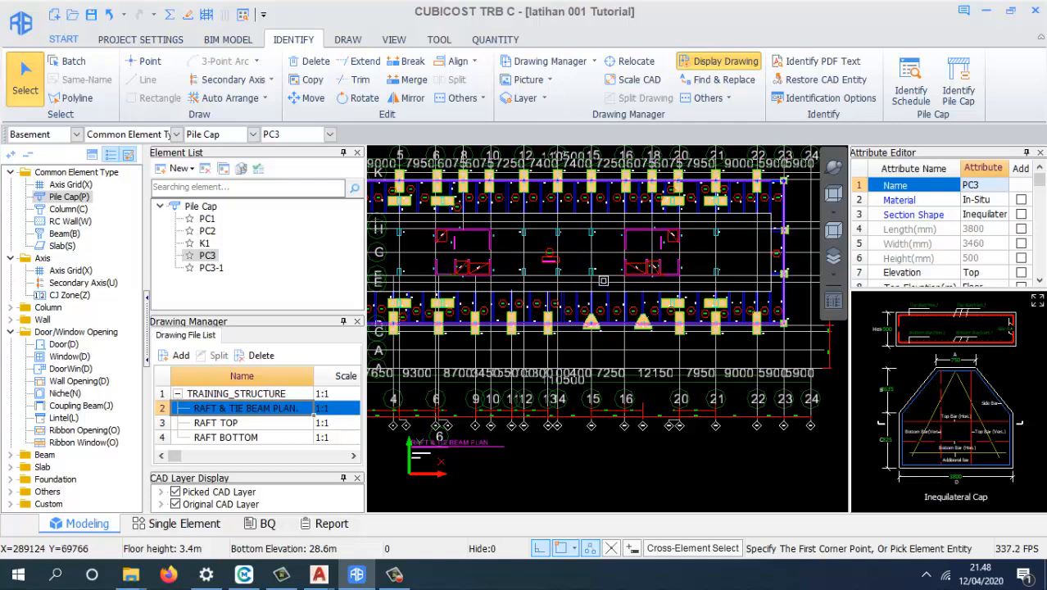
left_click(211, 271)
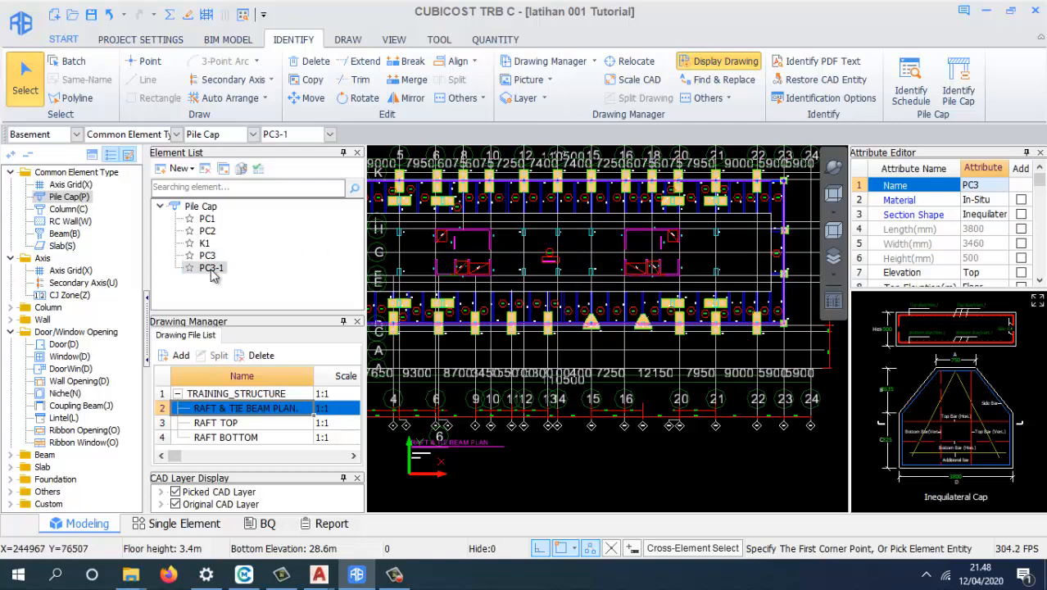
left_click(397, 571)
left_click(975, 500)
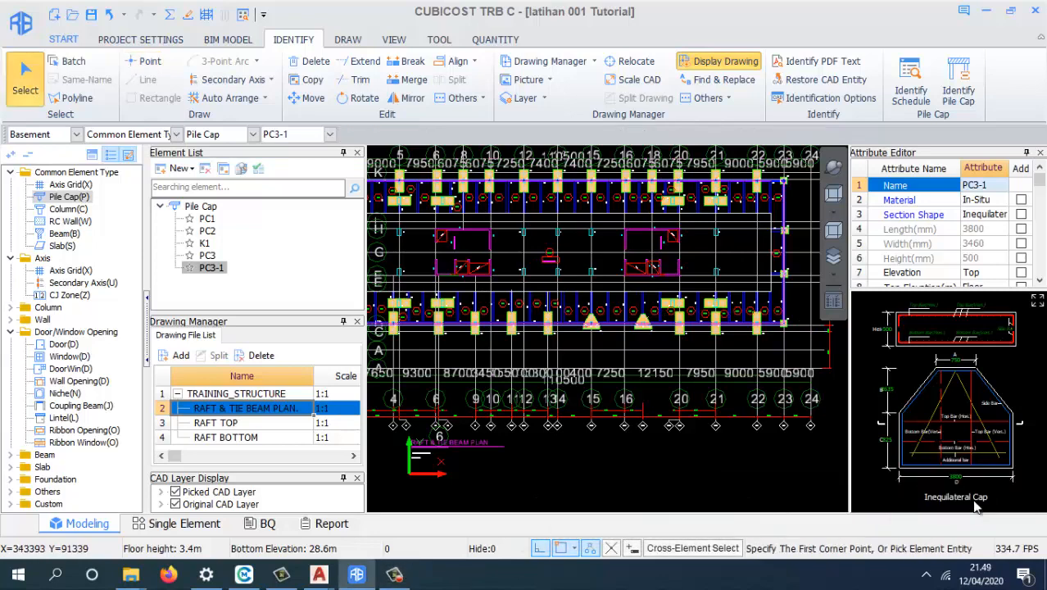
scroll(623, 312, "up", 5)
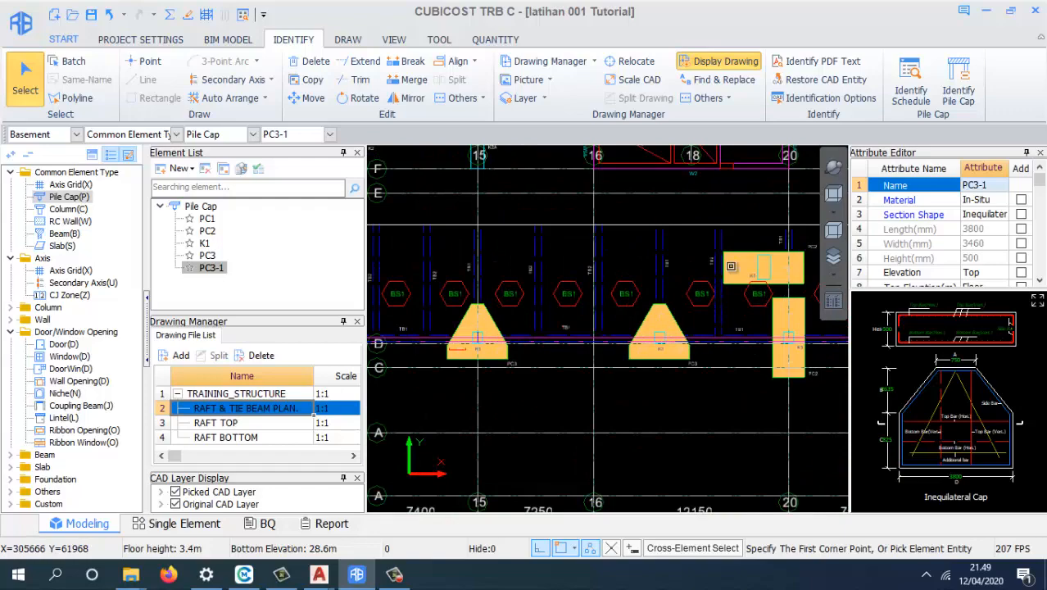
left_click(829, 173)
mouse_move(690, 360)
left_mouse_down()
mouse_move(676, 350)
mouse_move(684, 303)
mouse_move(647, 312)
mouse_move(668, 315)
mouse_move(665, 326)
mouse_move(718, 320)
left_mouse_up()
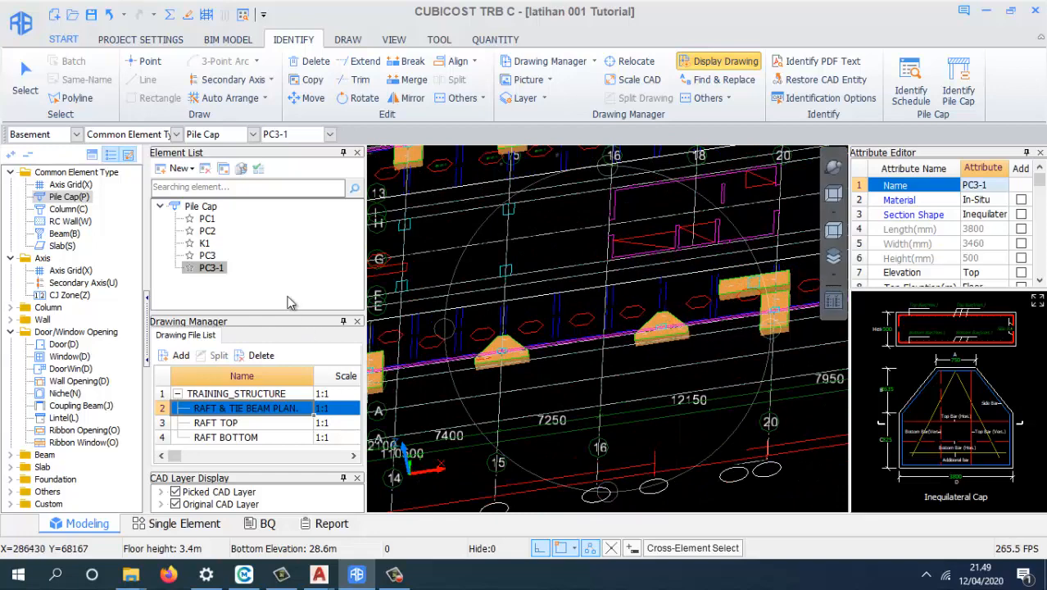
left_click_drag(597, 315, 620, 313)
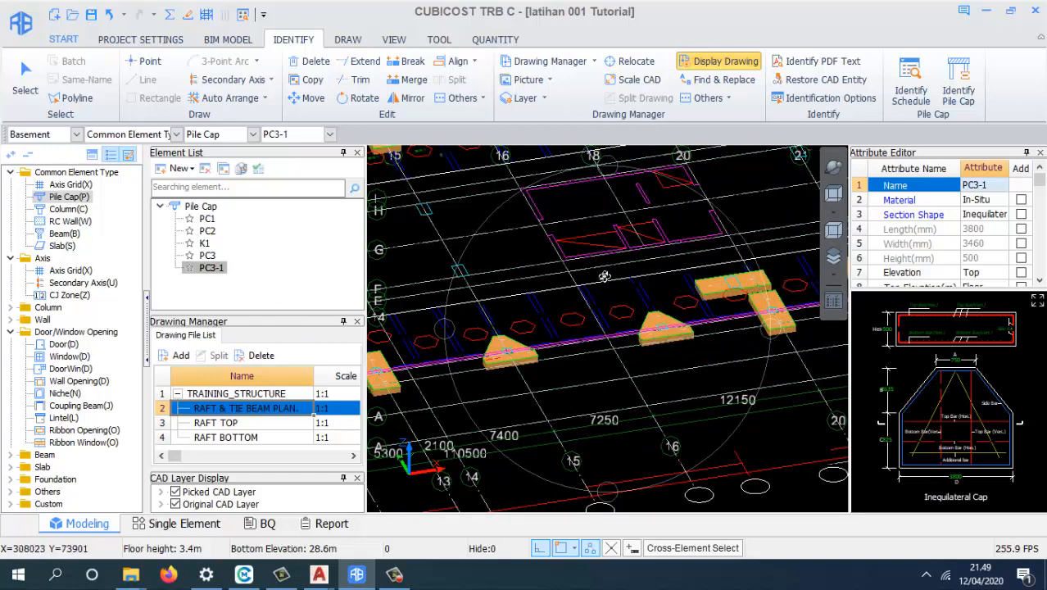
left_click(833, 193)
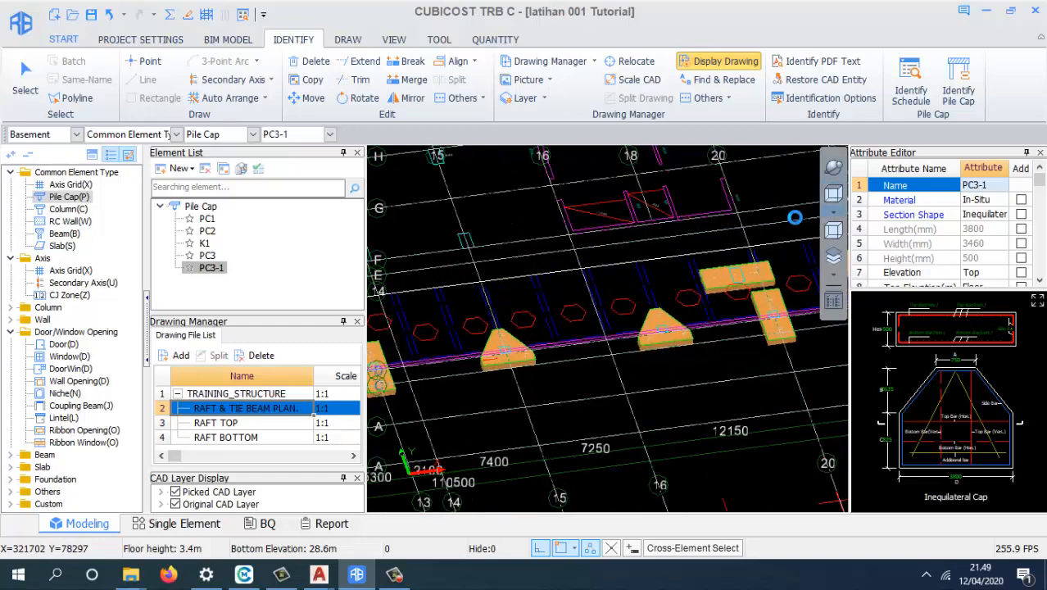
- Quick-select the PC3-1 pile cap entity between grids 16 and 18 and change its element name to PC3
right_click(221, 273)
left_click(311, 330)
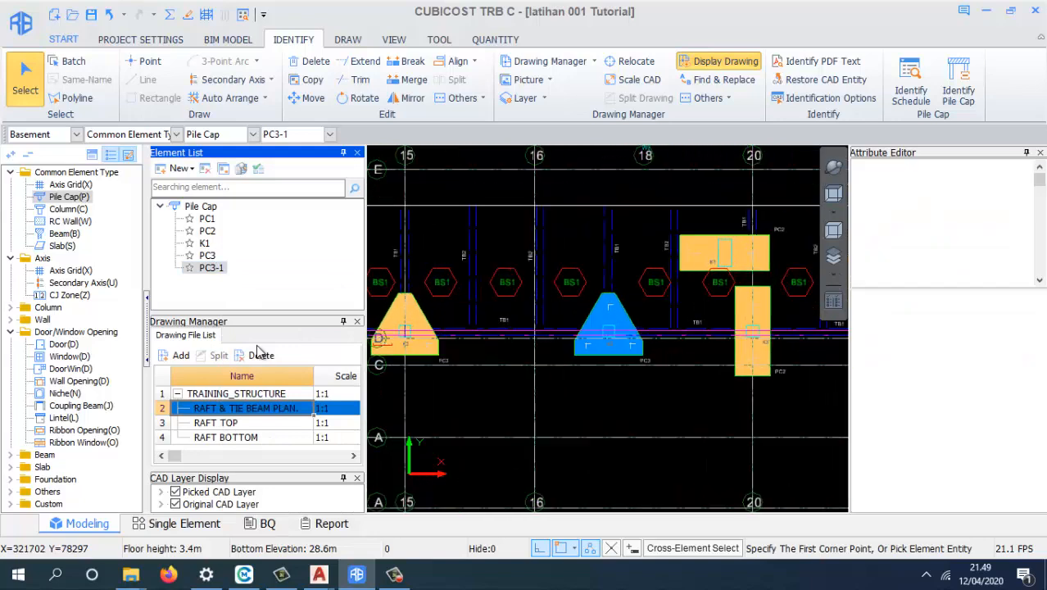
left_click(1024, 187)
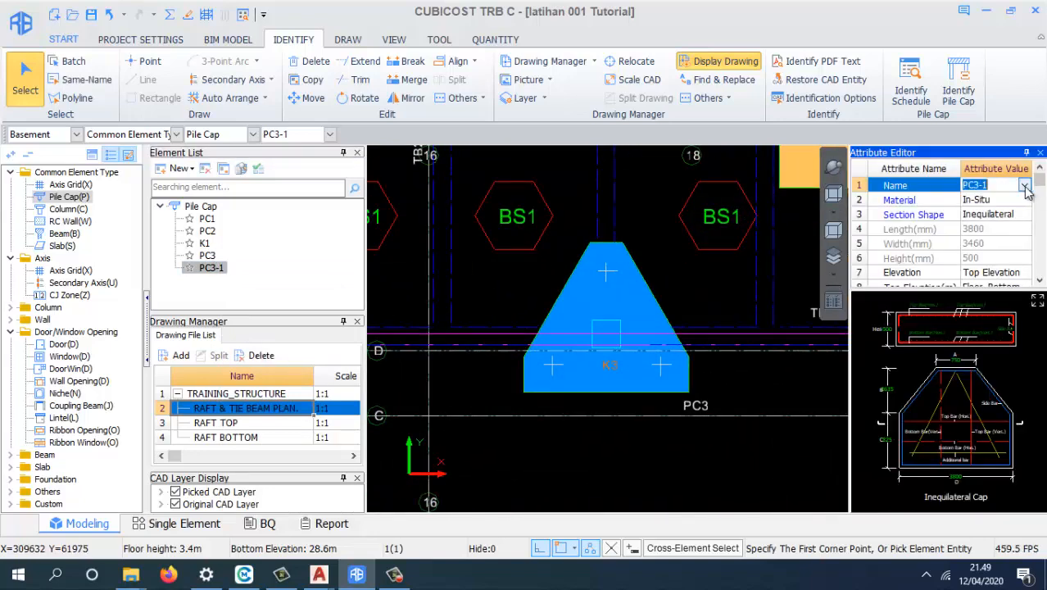
left_click(1025, 186)
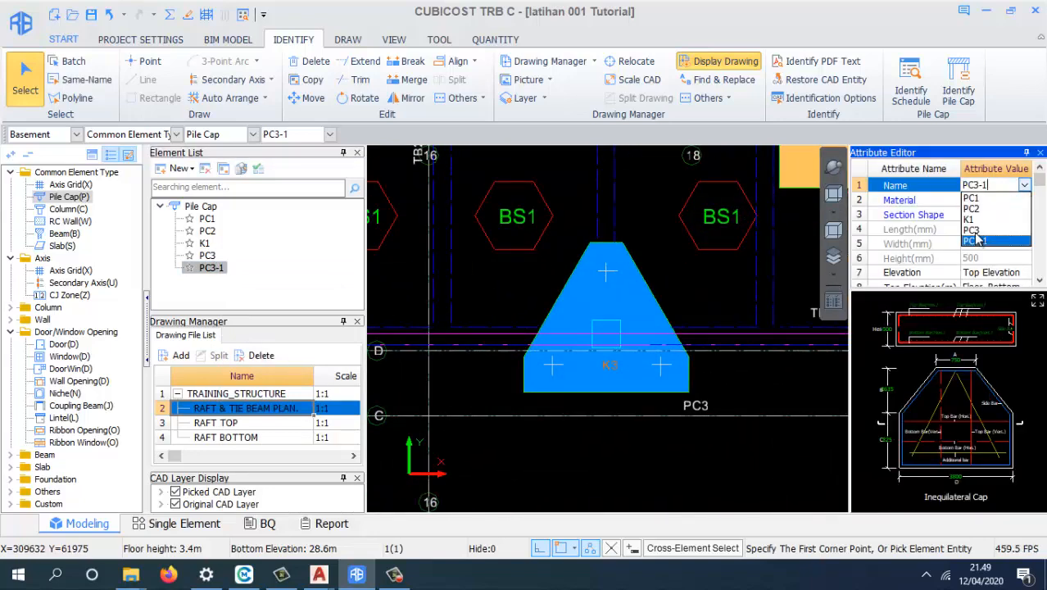
left_click(973, 231)
left_click(570, 340)
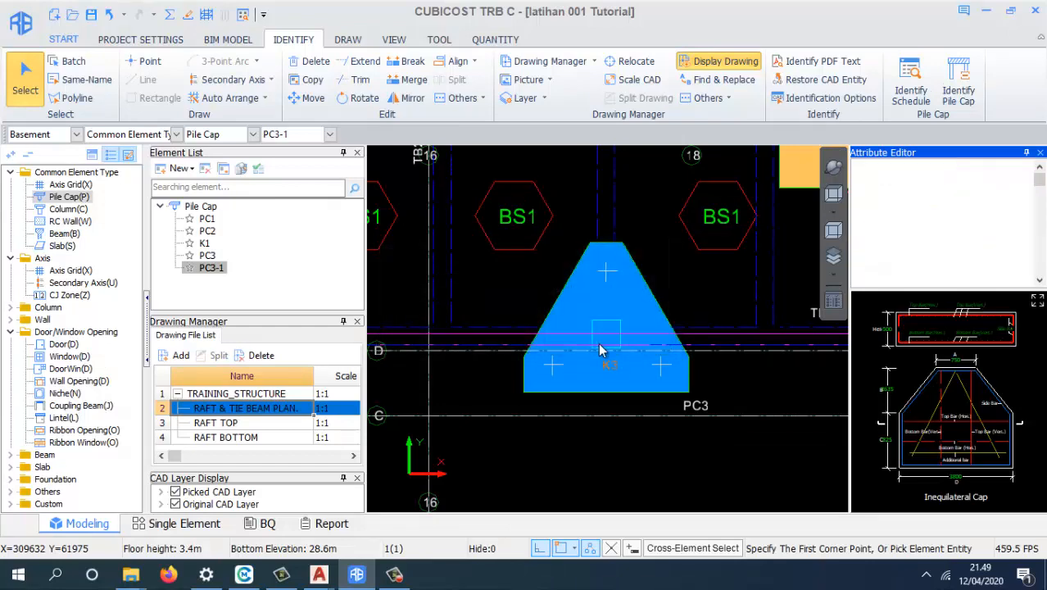
scroll(646, 340, "down", 4)
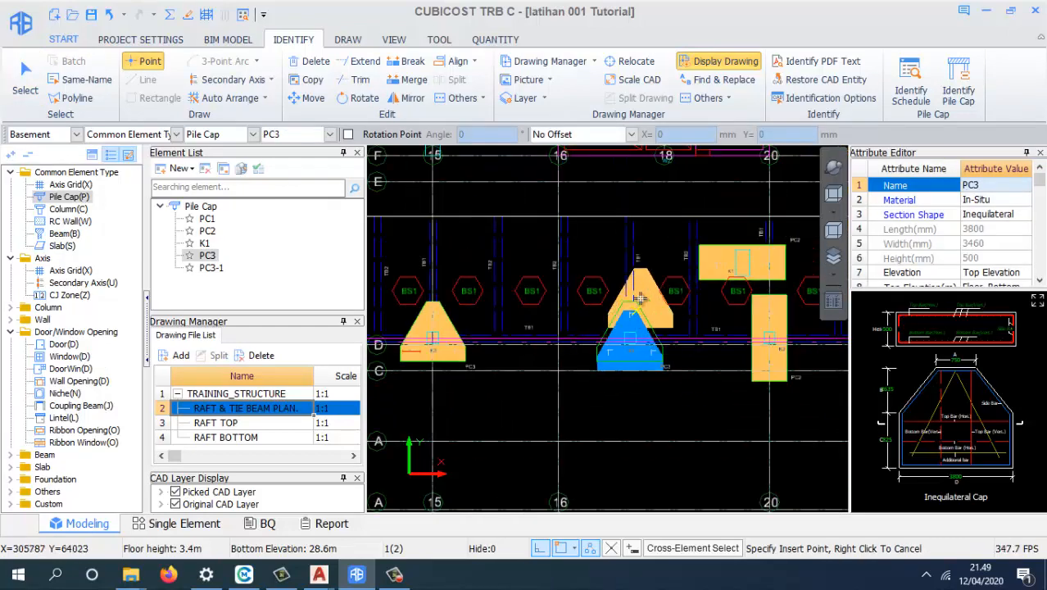
right_click(639, 299)
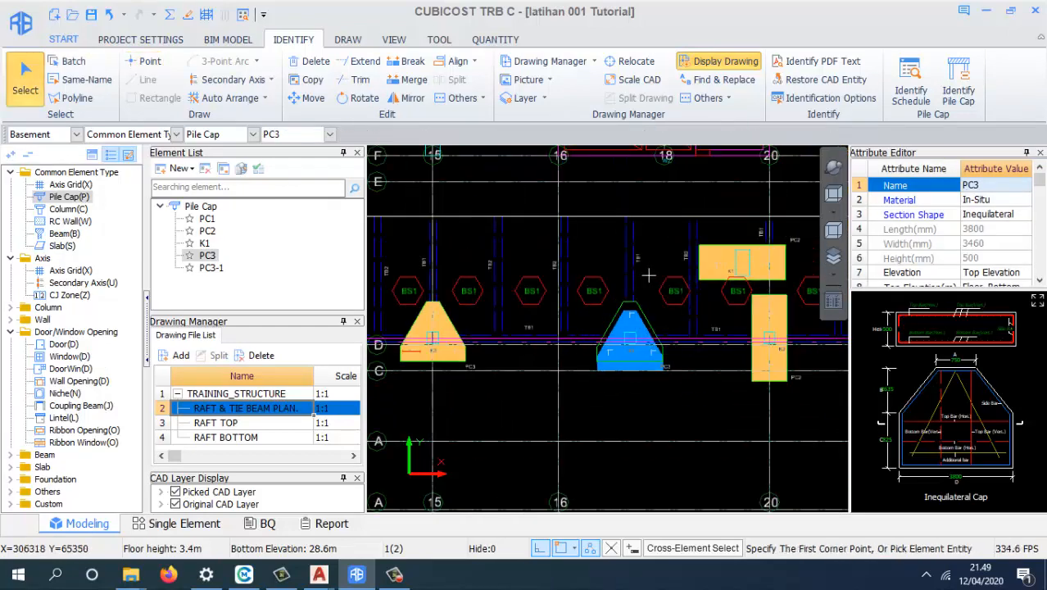
key("Escape")
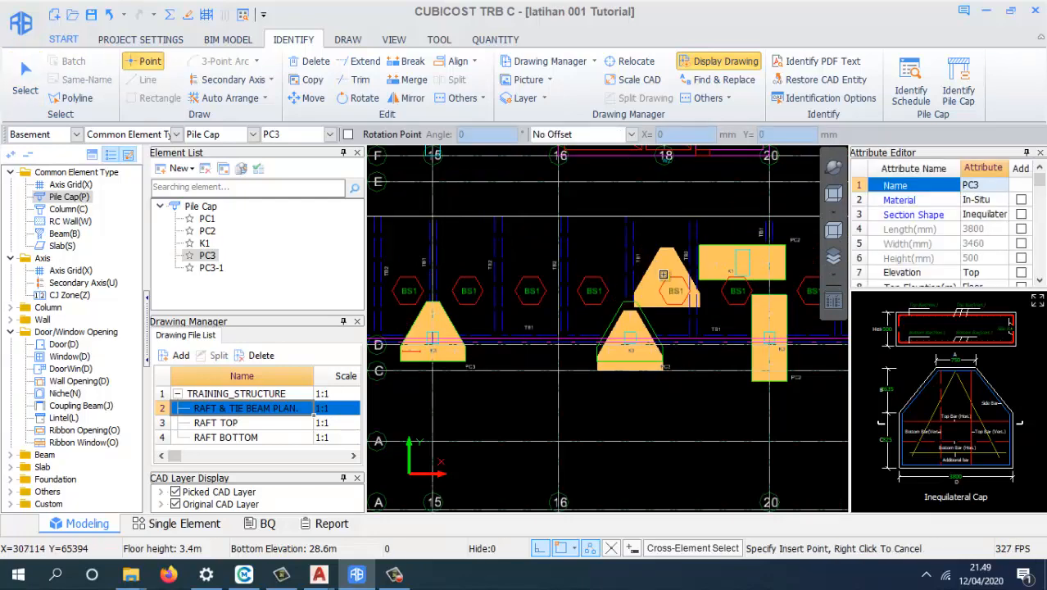
- Check the element name of the pile cap between grids 16 and 18 and view the PC3-1 element's attributes
scroll(654, 316, "up", 2)
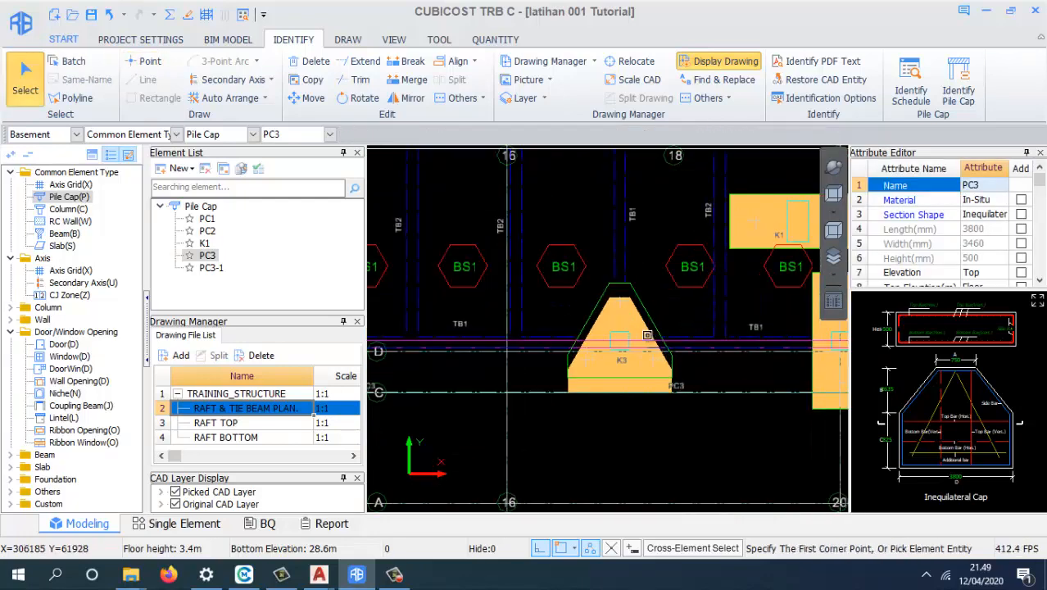
right_click(648, 336)
right_click(657, 337)
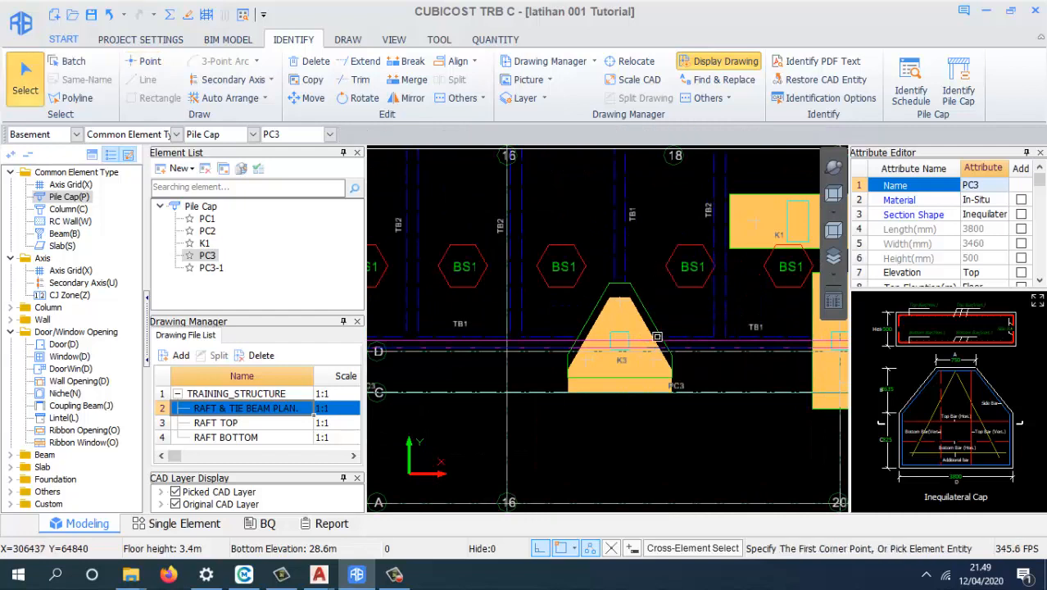
left_click(667, 387)
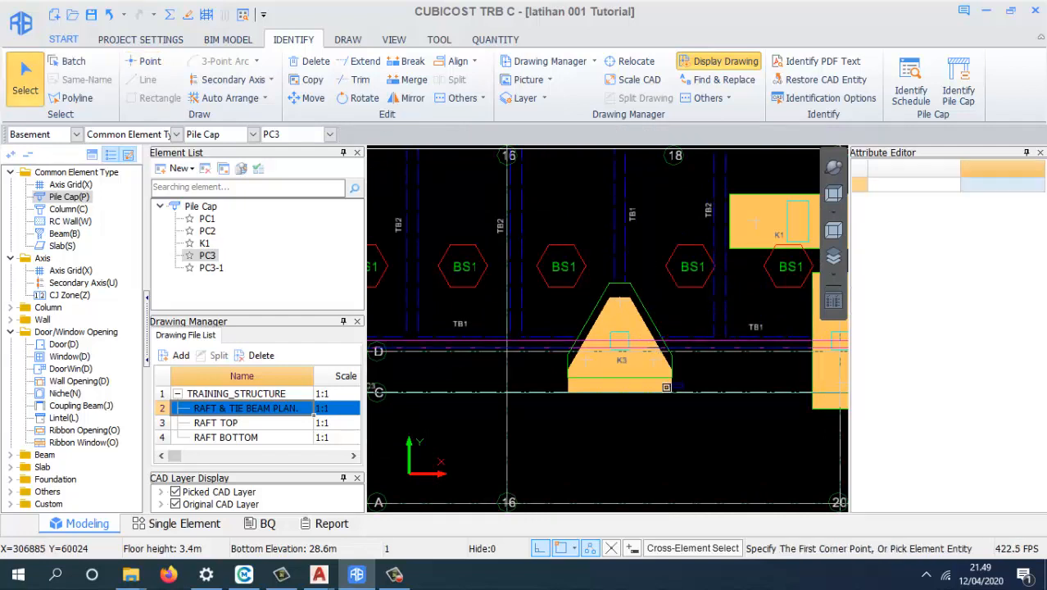
right_click(644, 341)
right_click(633, 225)
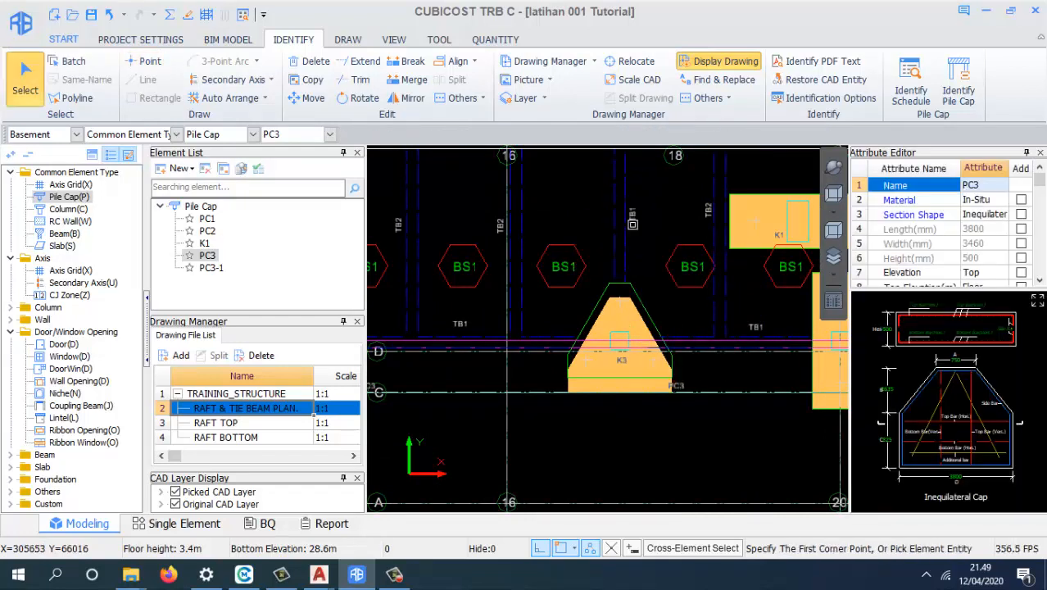
scroll(631, 320, "up", 3)
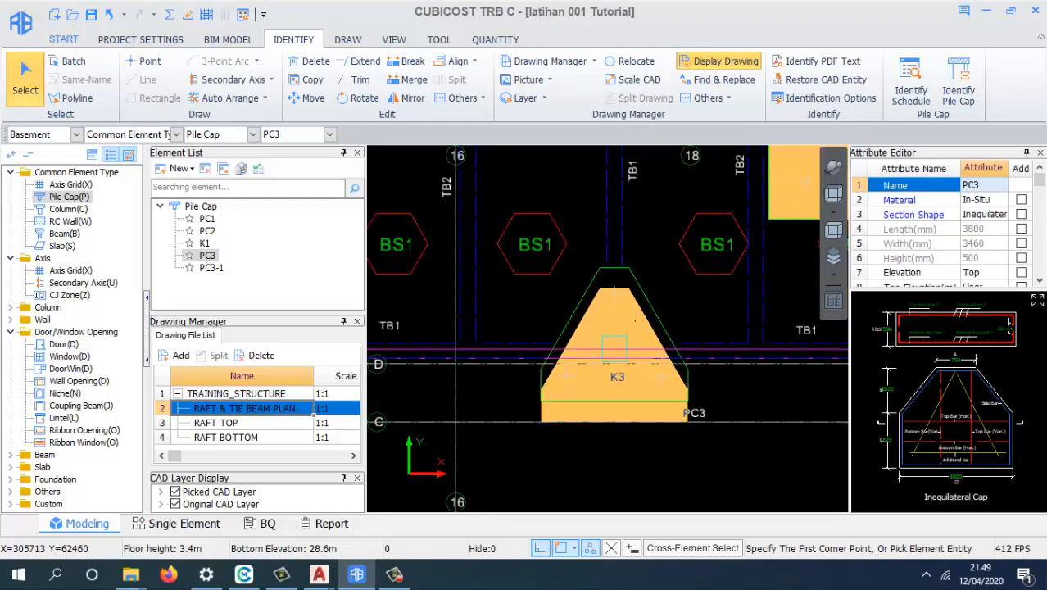
scroll(635, 322, "down", 1)
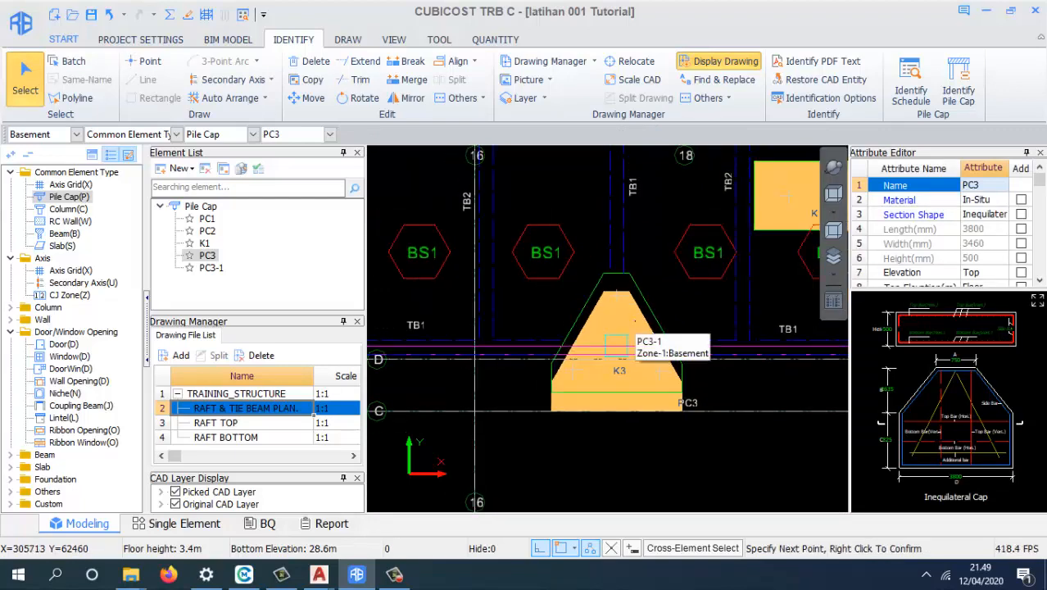
left_click(644, 314)
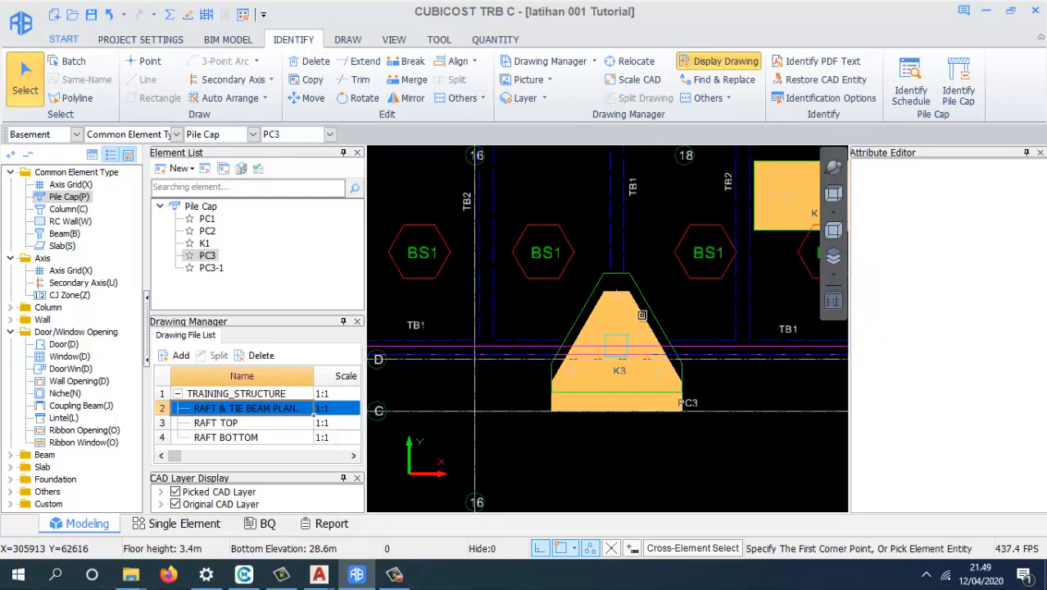
left_click(210, 267)
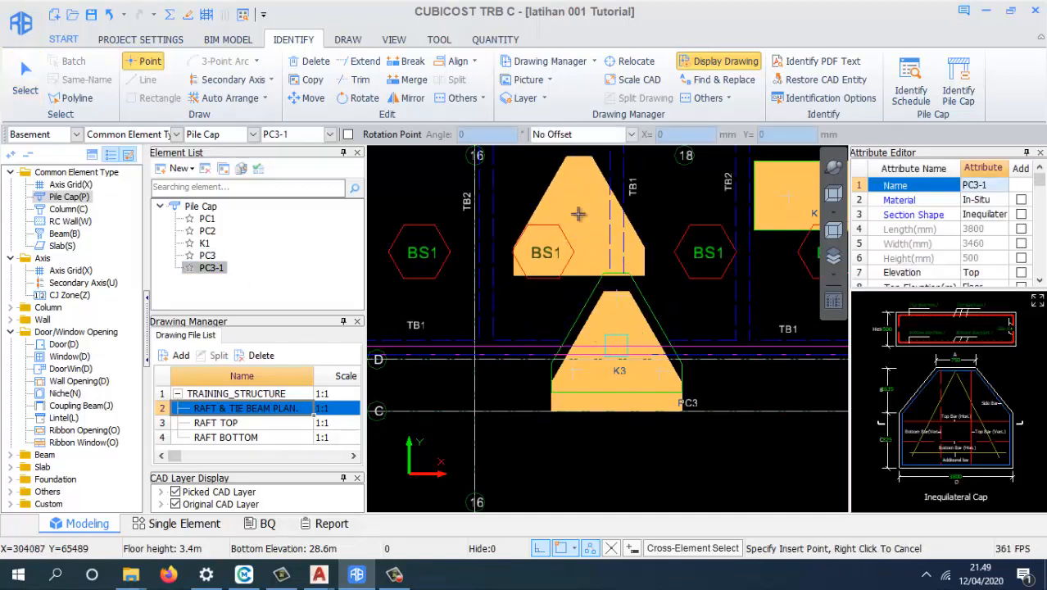
right_click(600, 295)
- Move the renamed pile cap between grids 16 and 18 up along the Y axis until its top edge meets the CAD outline
left_click(600, 301)
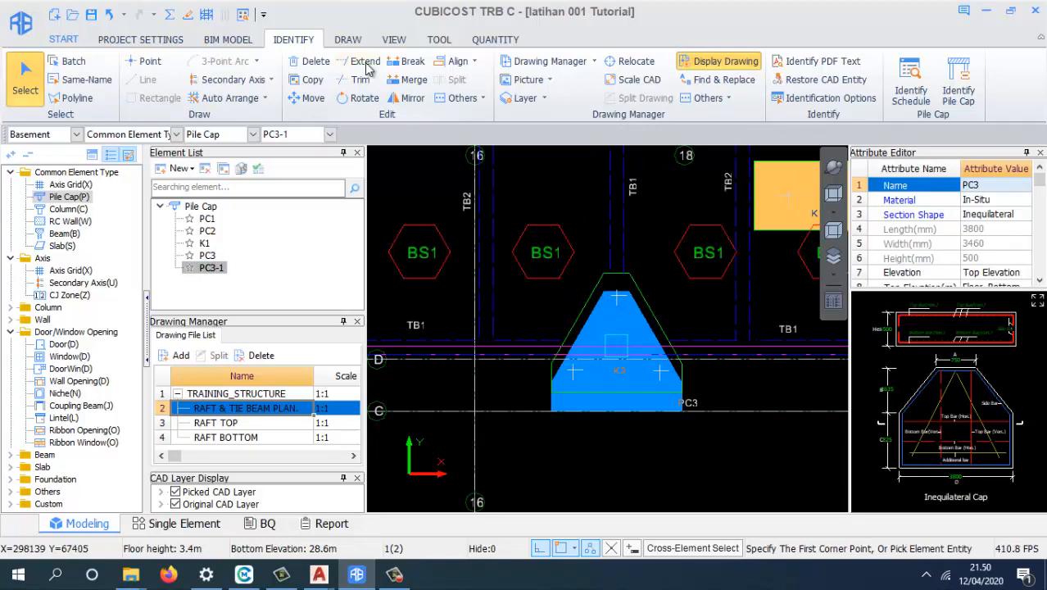
left_click(313, 98)
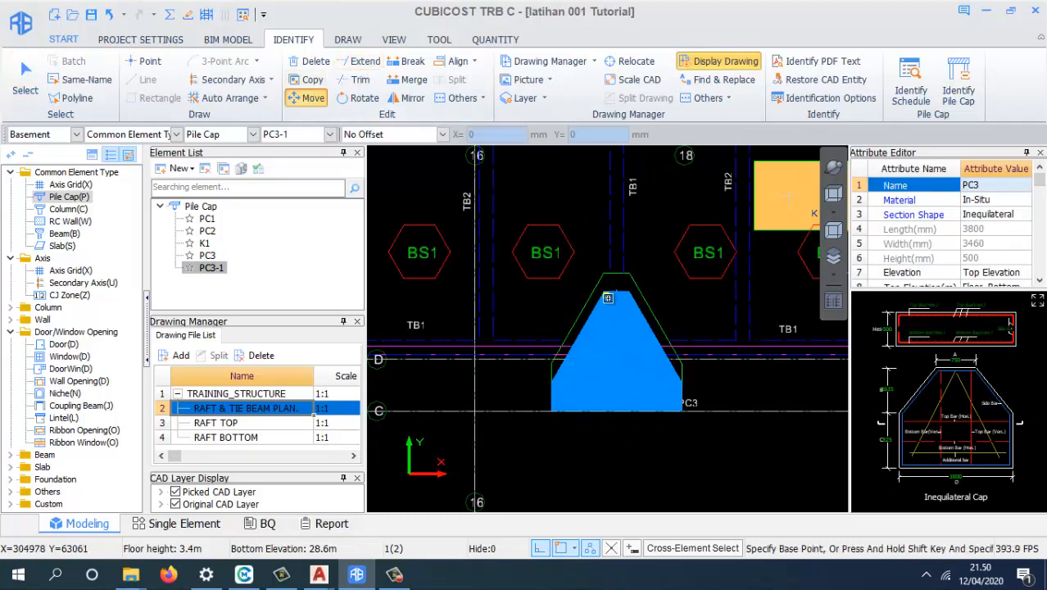
scroll(605, 293, "up", 2)
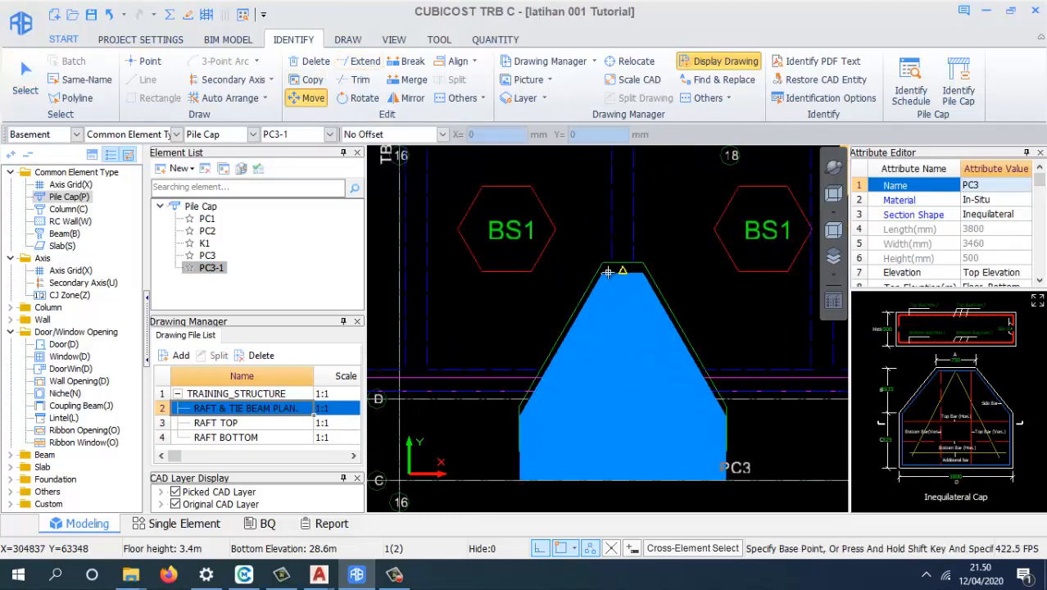
left_click(605, 262)
left_click(612, 258)
right_click(650, 231)
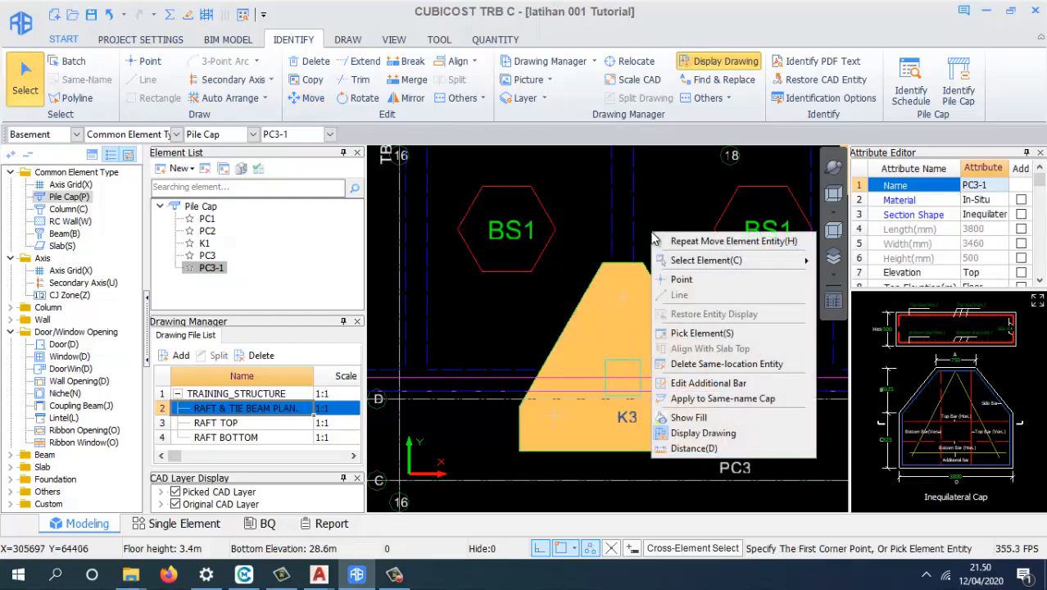
left_click(664, 205)
right_click(665, 232)
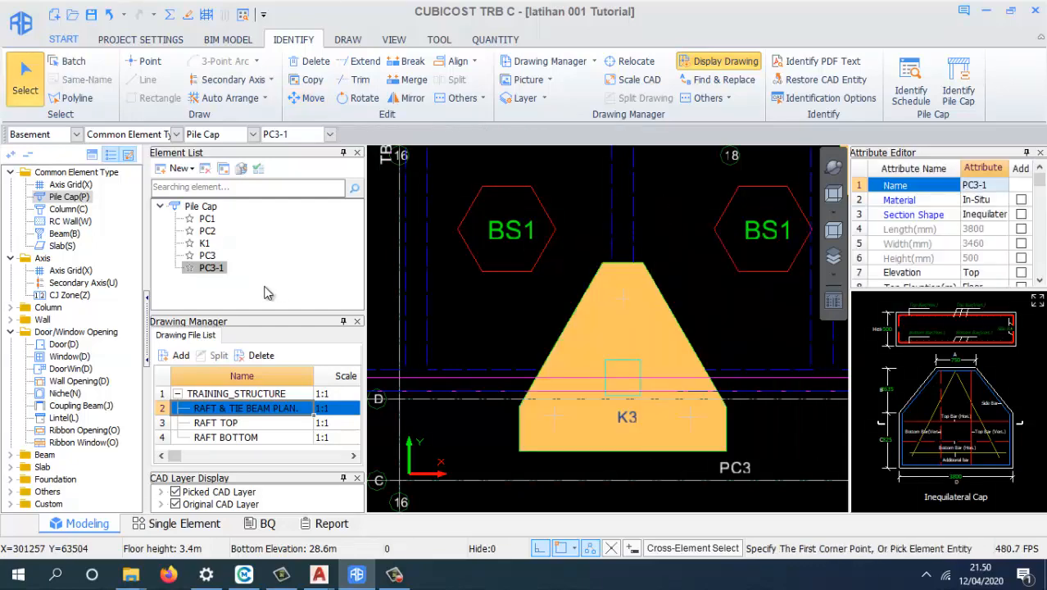
- Quick-select the PC3-1 entities, and those of PC3, to check which pile caps use each element
right_click(202, 275)
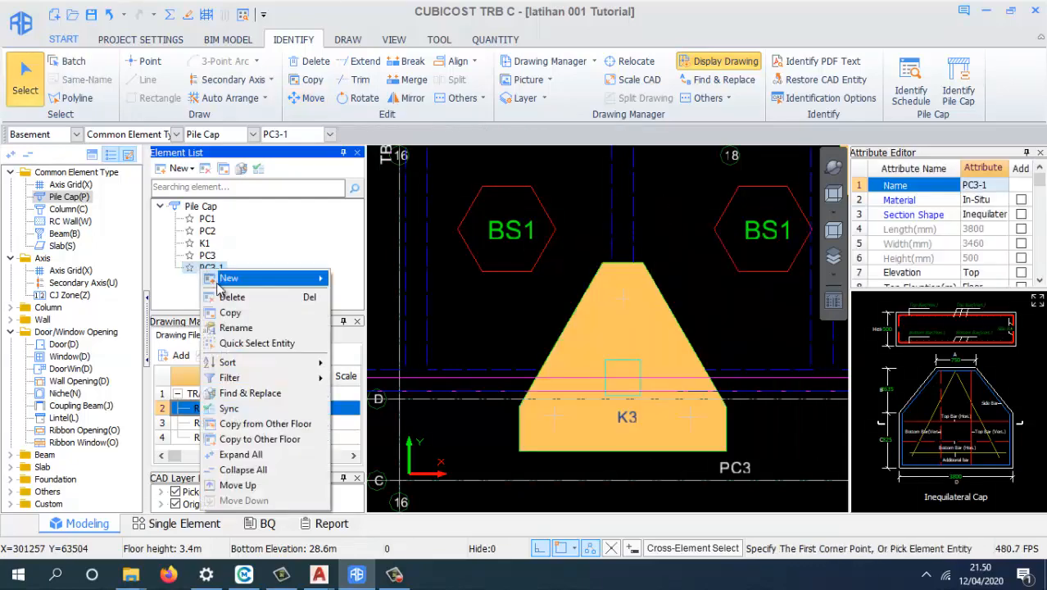
left_click(238, 342)
left_click(622, 288)
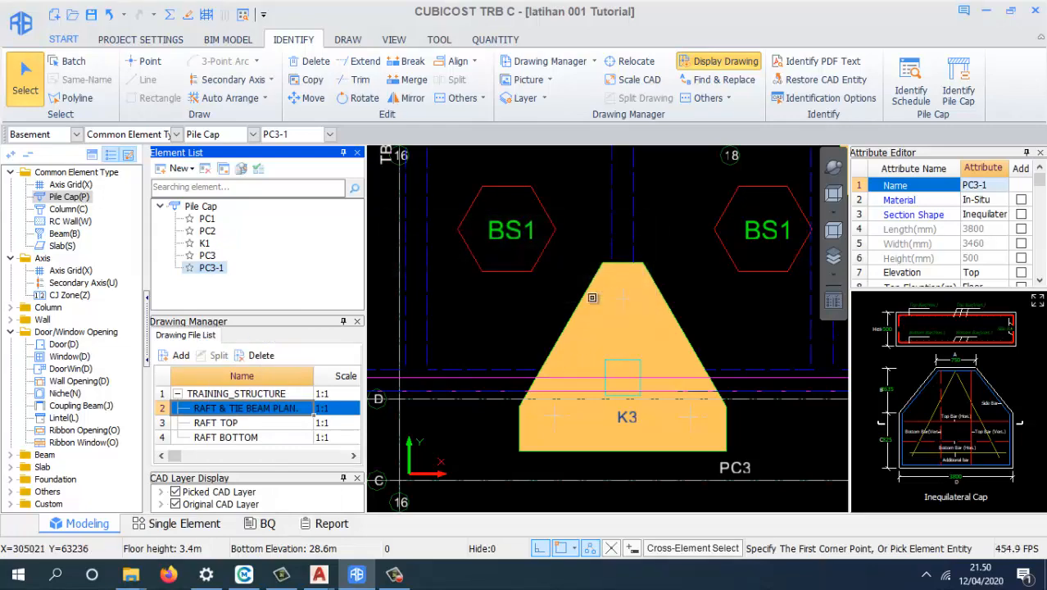
scroll(708, 334, "down", 4)
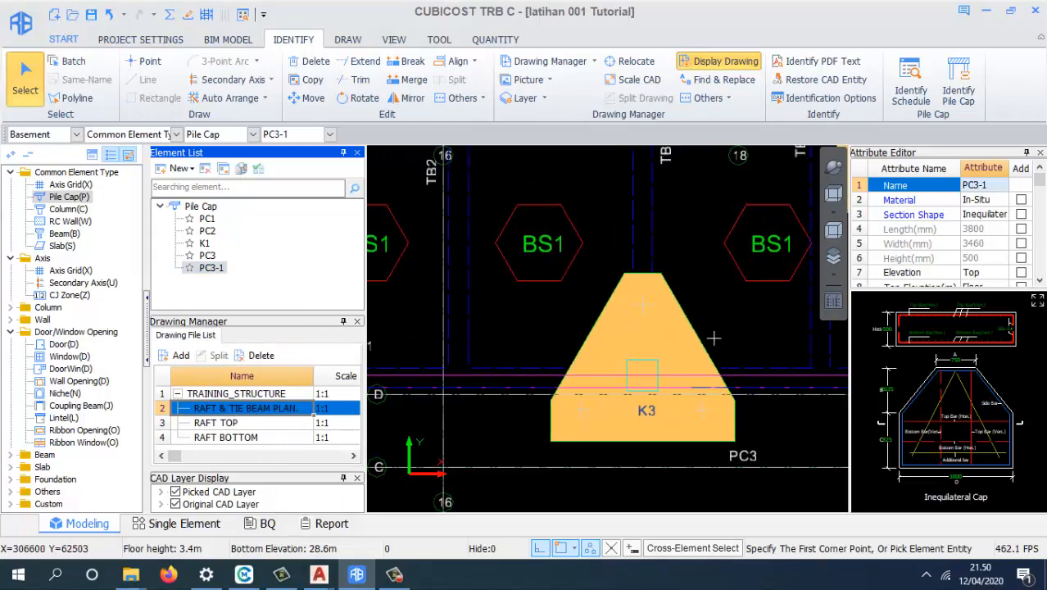
left_click(207, 256)
right_click(210, 259)
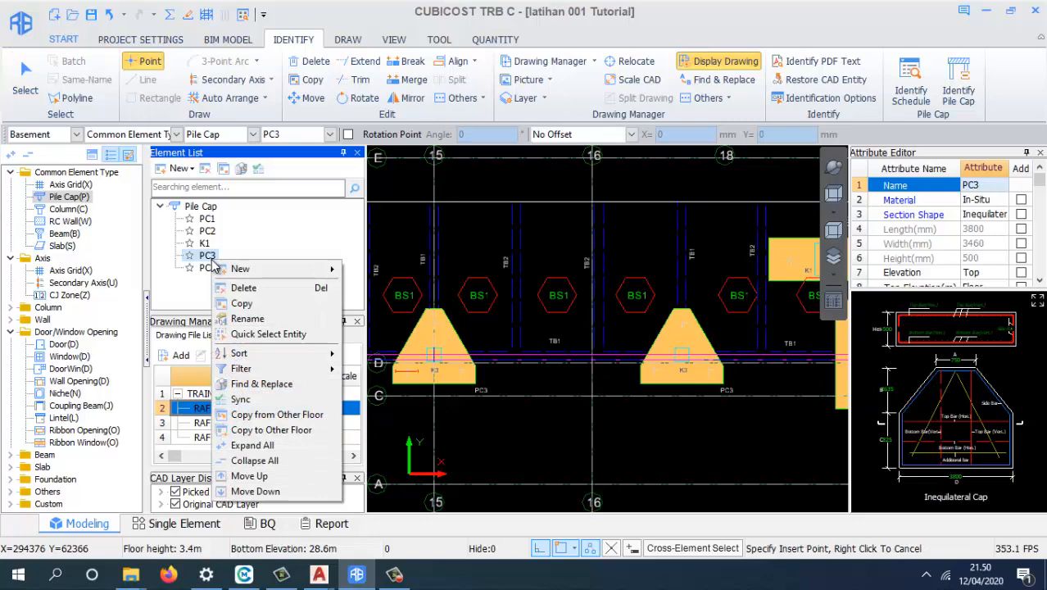
left_click(246, 336)
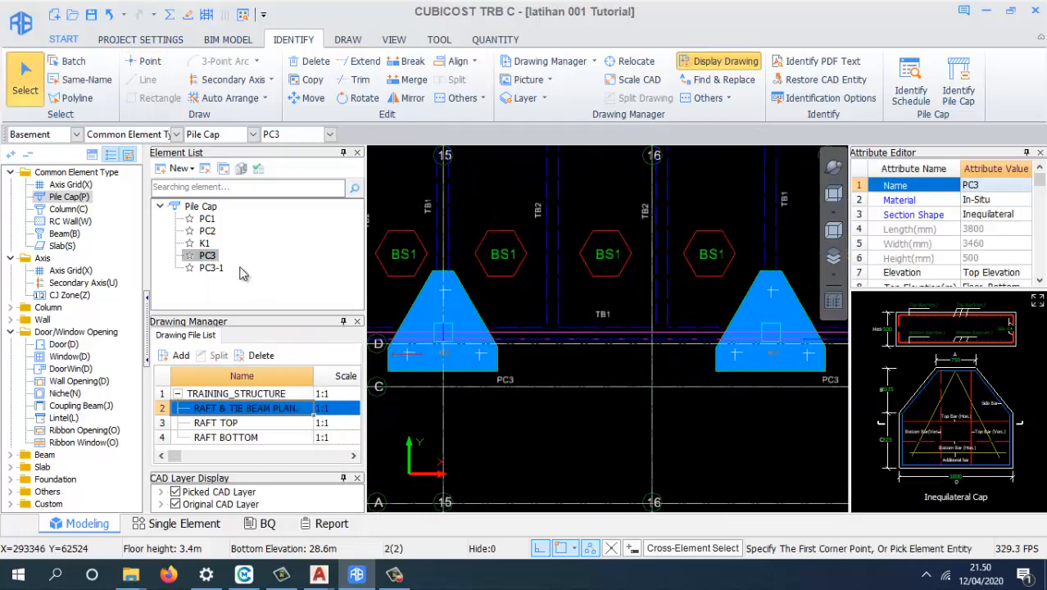
- Delete the PC3-1 element from the pile cap element list and leave point placement
left_click(210, 269)
right_click(211, 271)
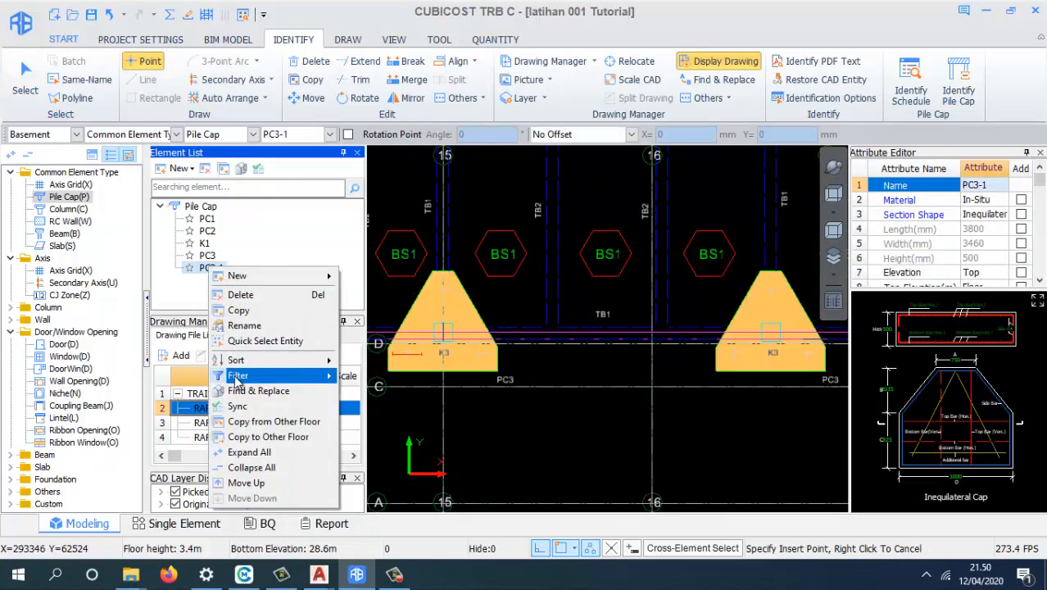
left_click(241, 294)
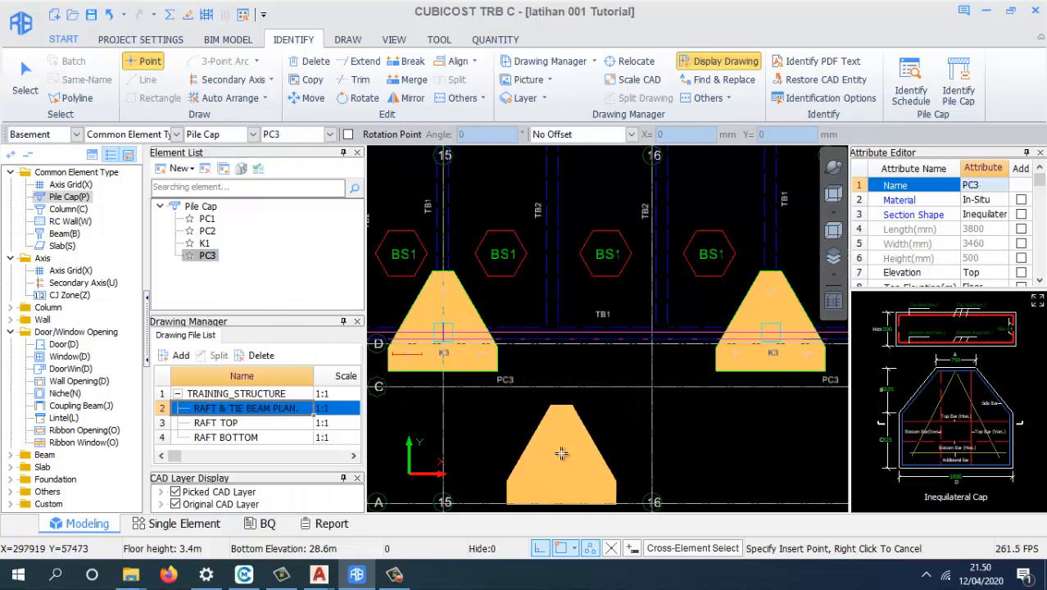
right_click(562, 452)
- Quick-select the PC3 entities around grids 15 to 18 and examine the bar positions in the PC3 parametric drawing
scroll(541, 432, "down", 5)
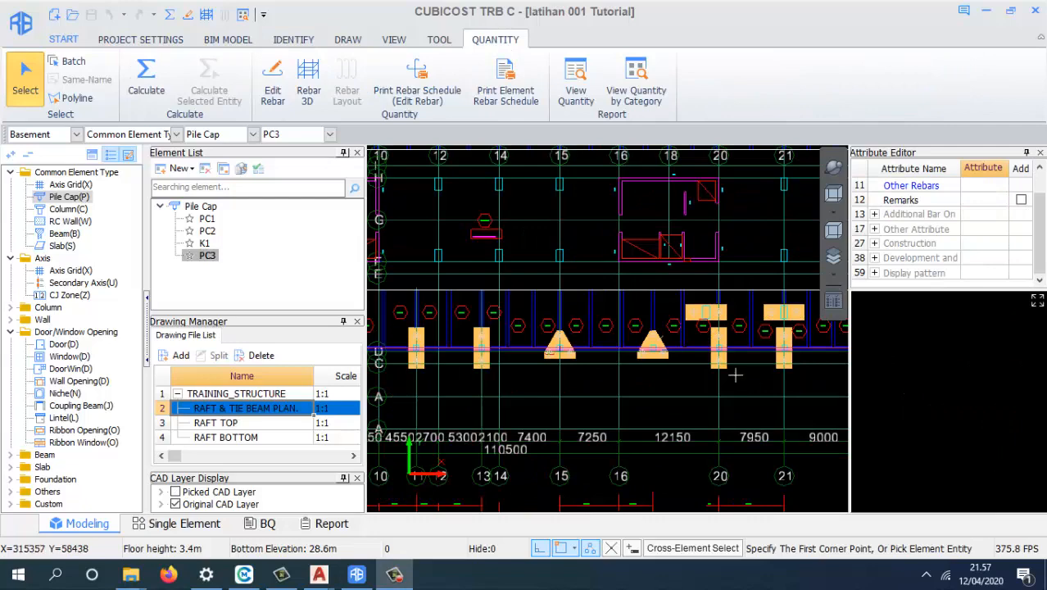
scroll(666, 357, "up", 2)
scroll(689, 332, "up", 1)
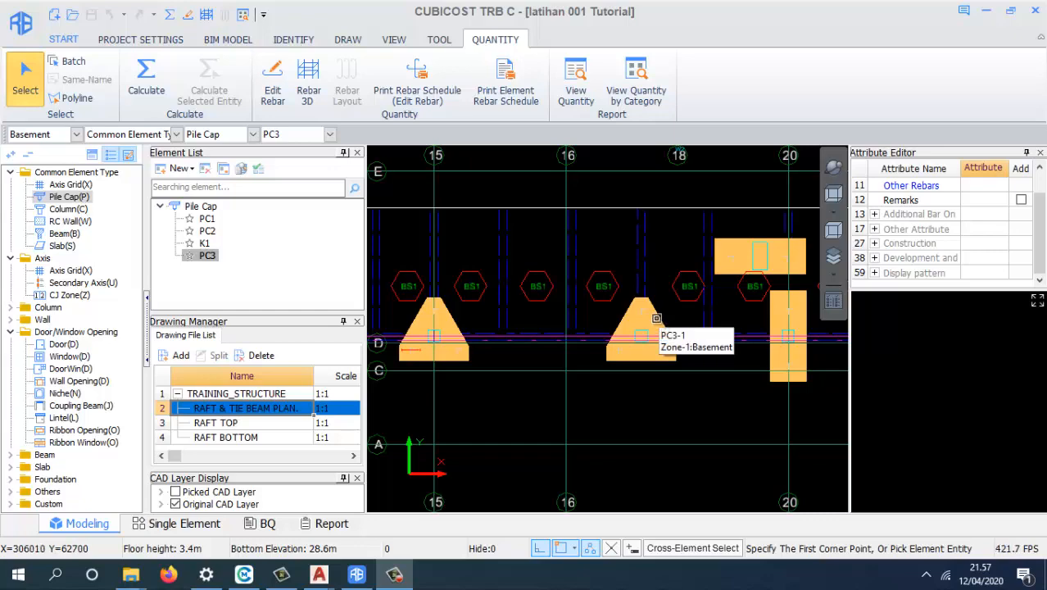
right_click(209, 257)
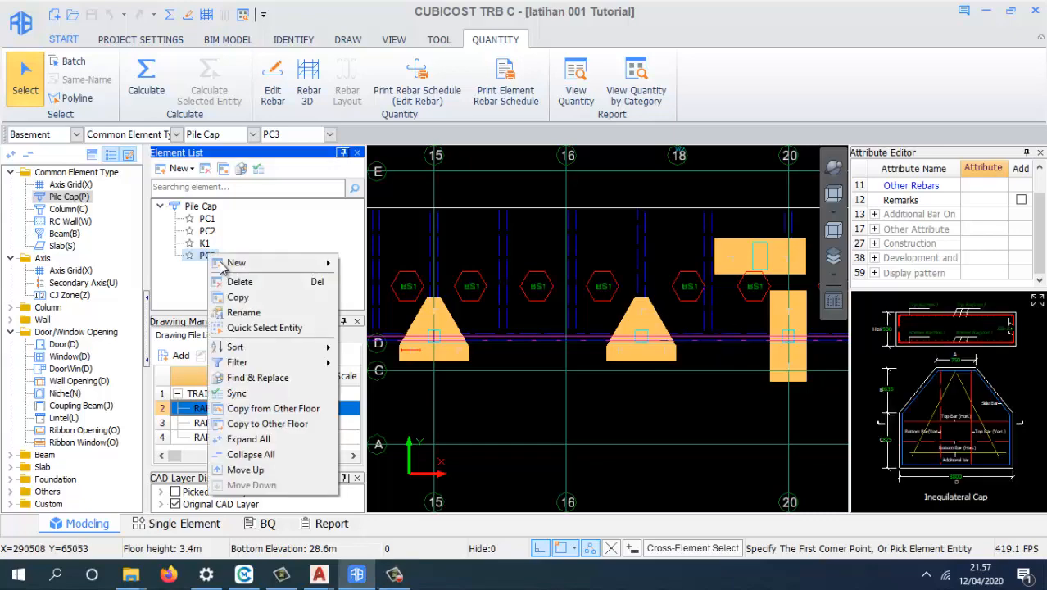
left_click(264, 328)
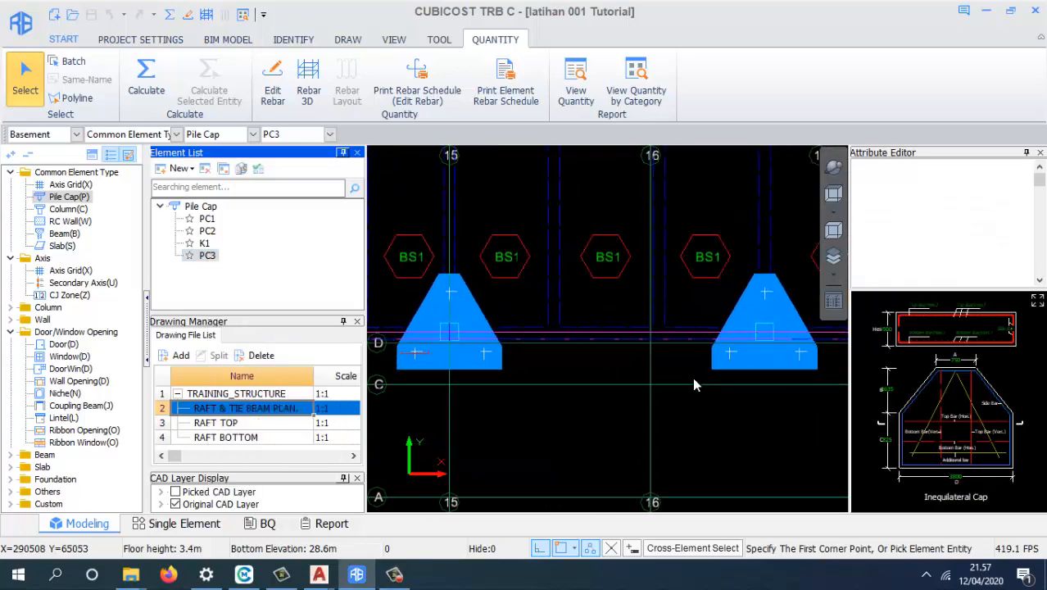
scroll(912, 319, "up", 3)
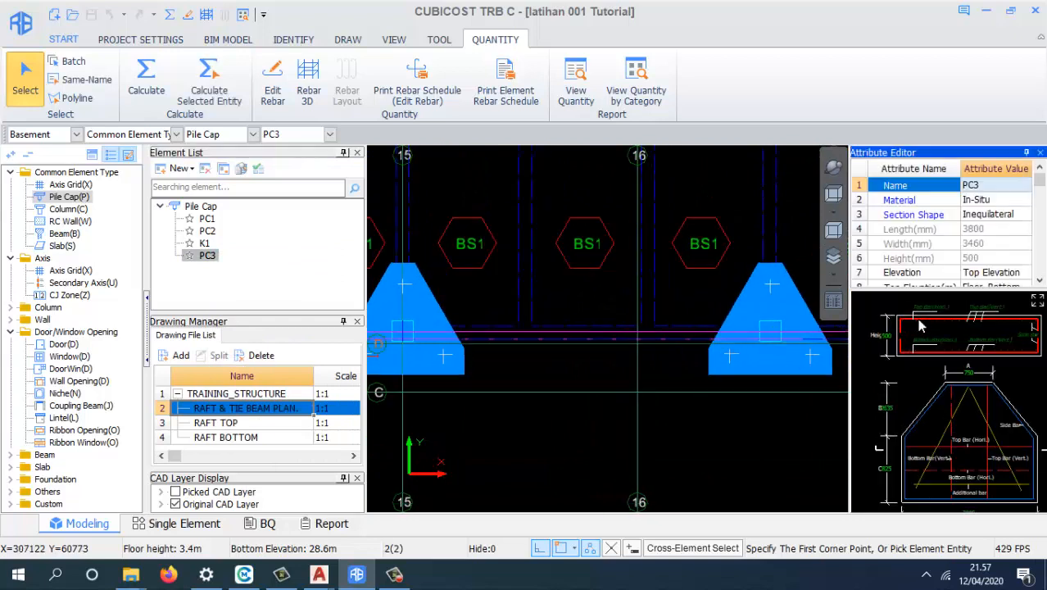
scroll(927, 341, "down", 2)
scroll(922, 321, "up", 2)
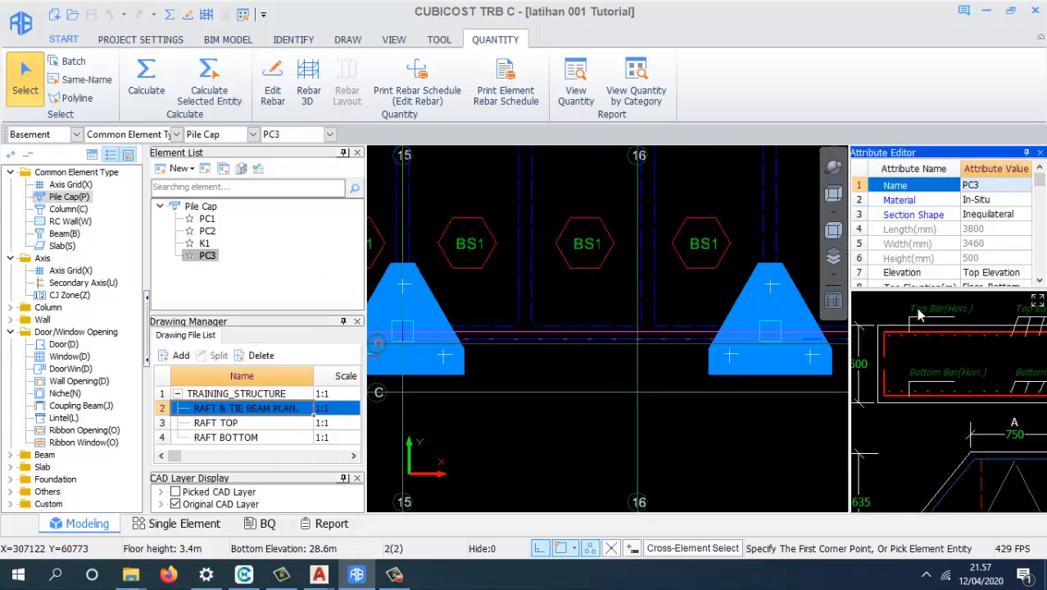
- Open the TRAINING_STRUCTURE drawing and read the bar annotation in the PC3 pile cap plan detail
double_click(256, 395)
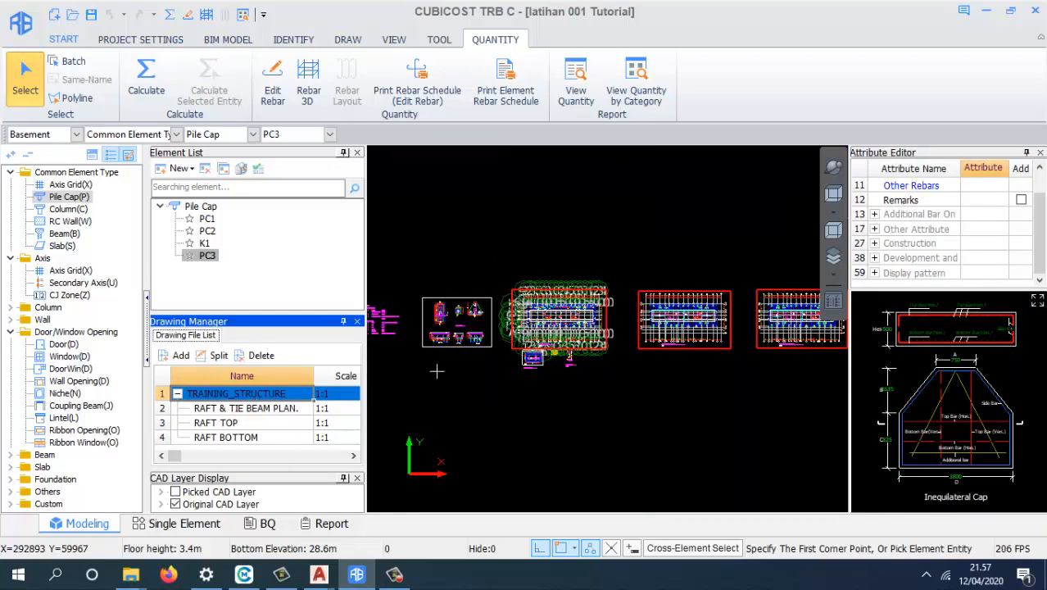
scroll(594, 379, "up", 10)
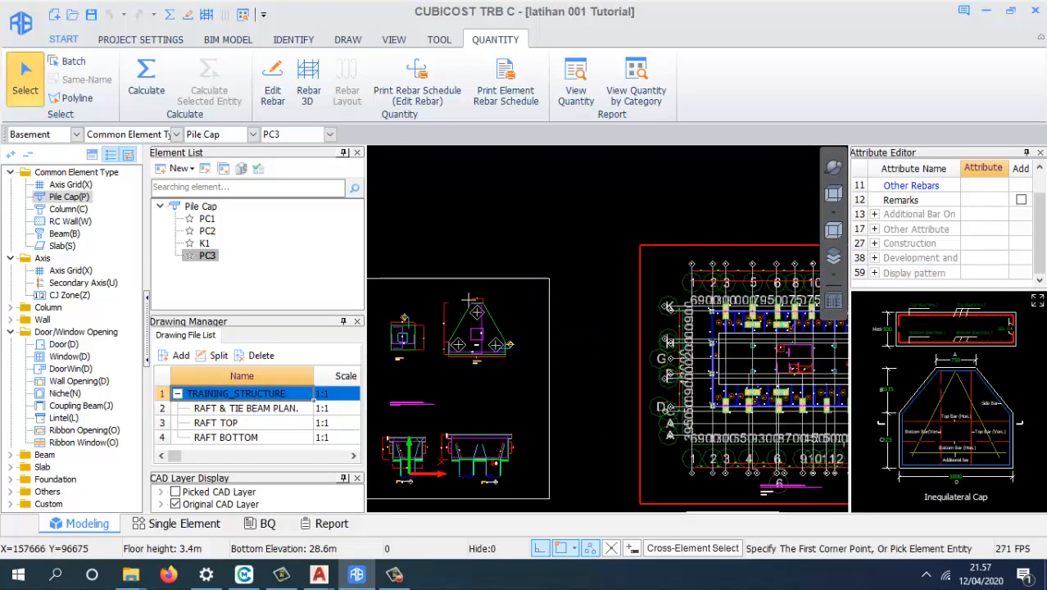
scroll(528, 421, "up", 2)
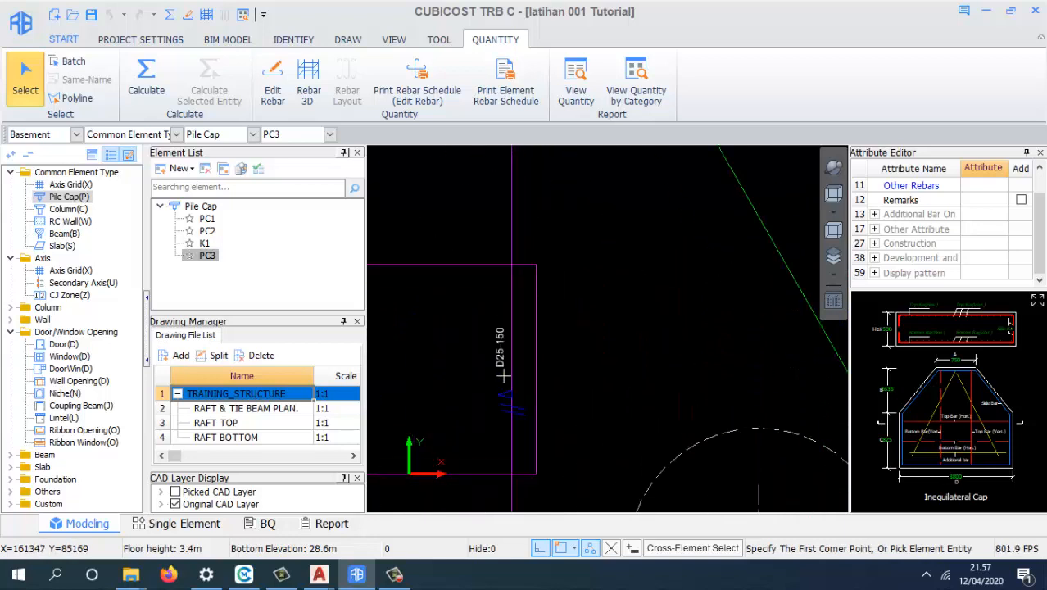
- Set PC3's horizontal and vertical top and bottom bars to D25-150 in the parametric drawing
scroll(922, 321, "up", 3)
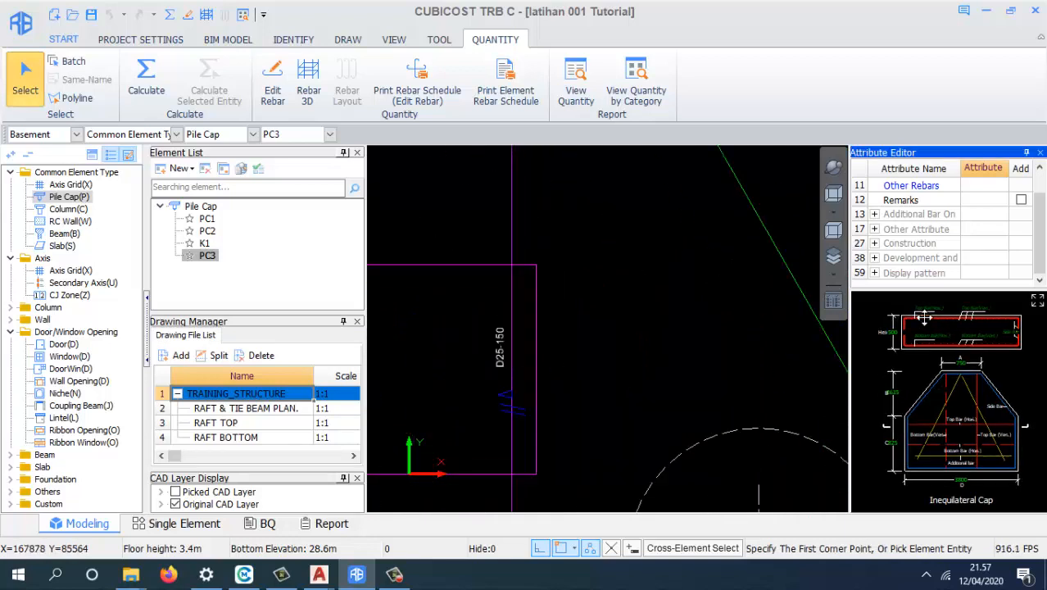
left_click(932, 321)
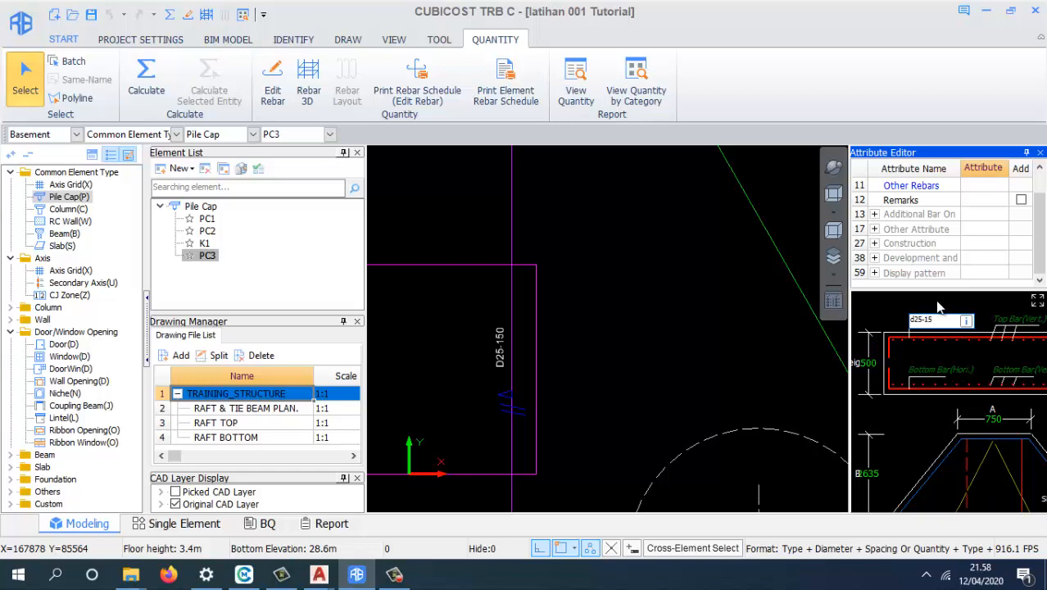
key("Return")
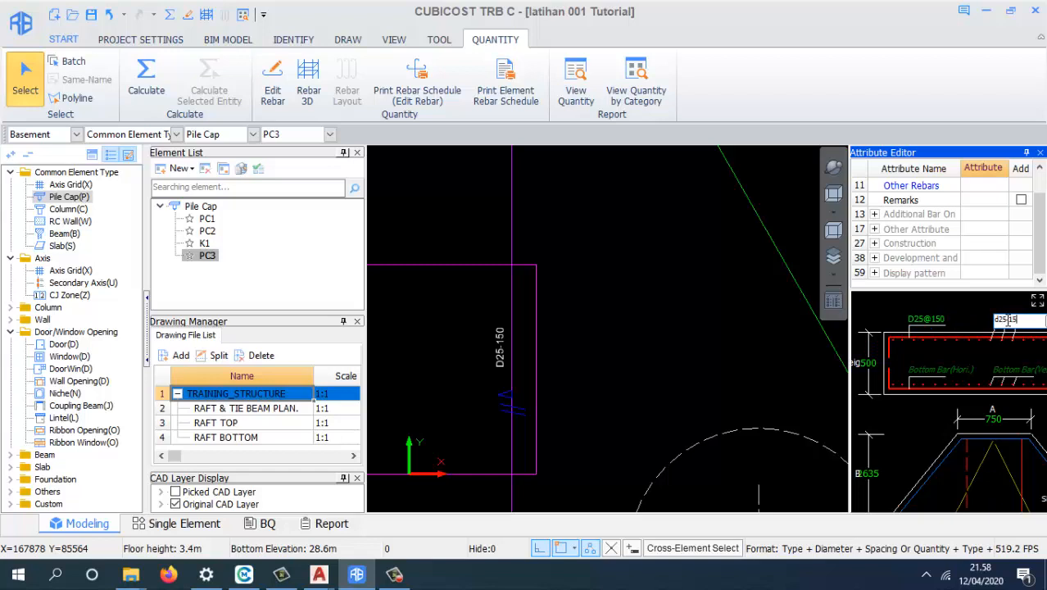
key("Return")
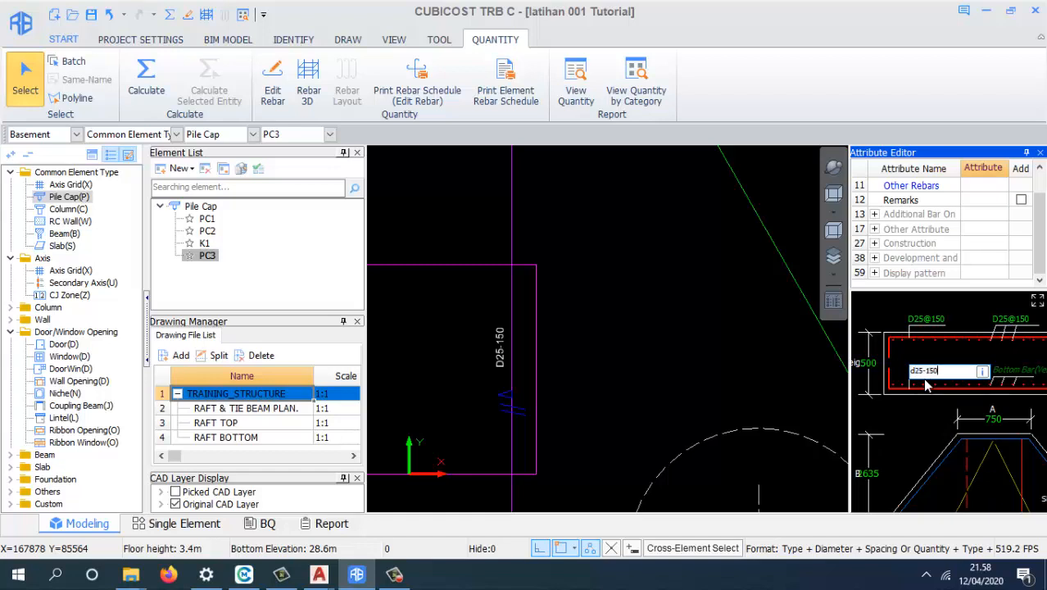
type("d25-150")
key("Return")
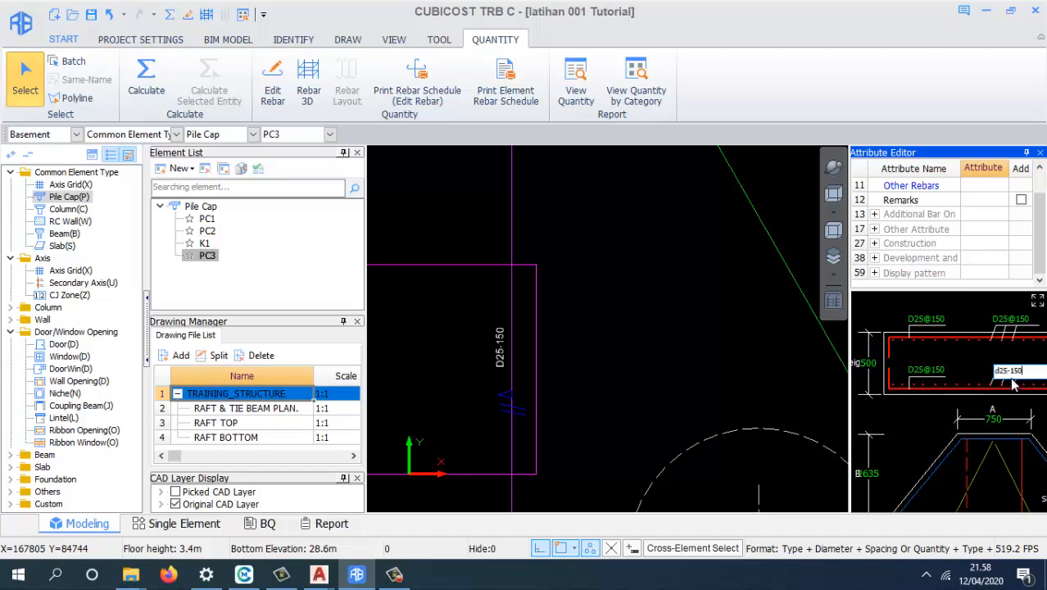
key("Return")
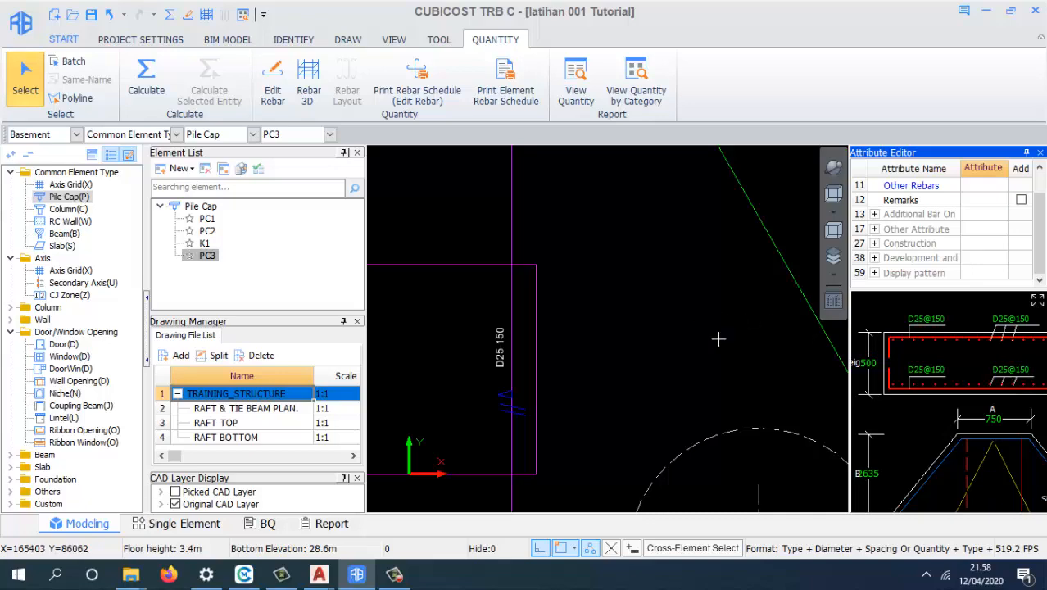
- Examine the PC3 pile cap plan detail for a side bar annotation, with PC3's side bar value open for editing
scroll(719, 339, "down", 3)
scroll(963, 392, "down", 2)
scroll(1020, 370, "up", 3)
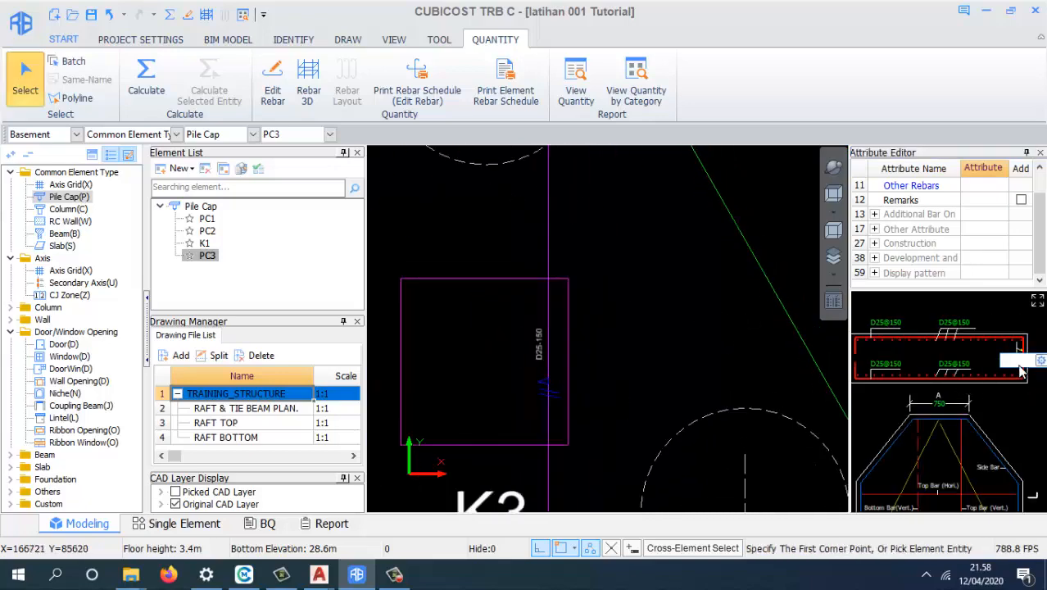
scroll(627, 352, "down", 5)
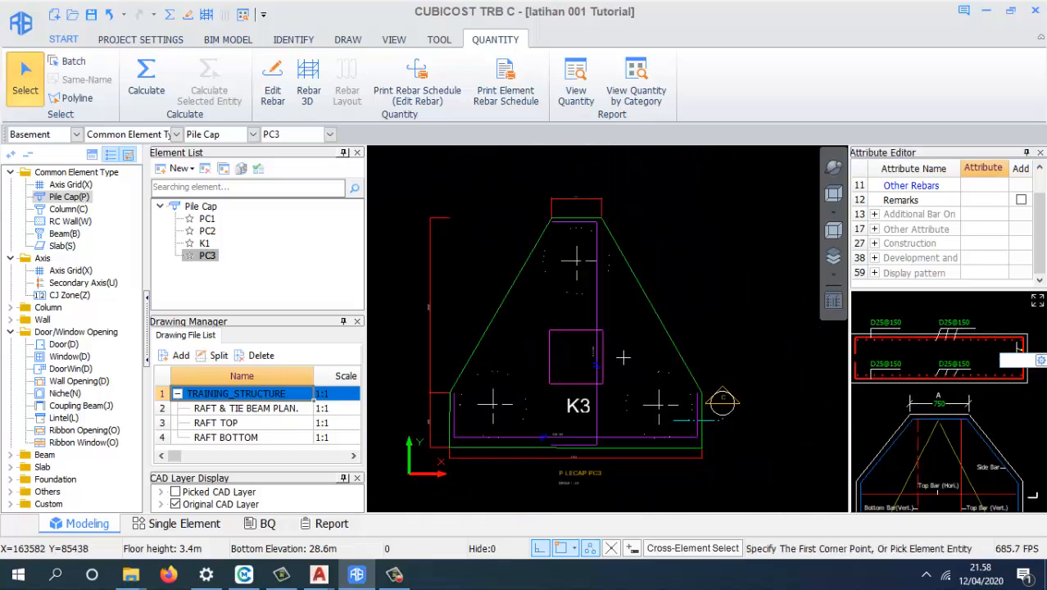
scroll(622, 357, "up", 6)
scroll(567, 351, "down", 3)
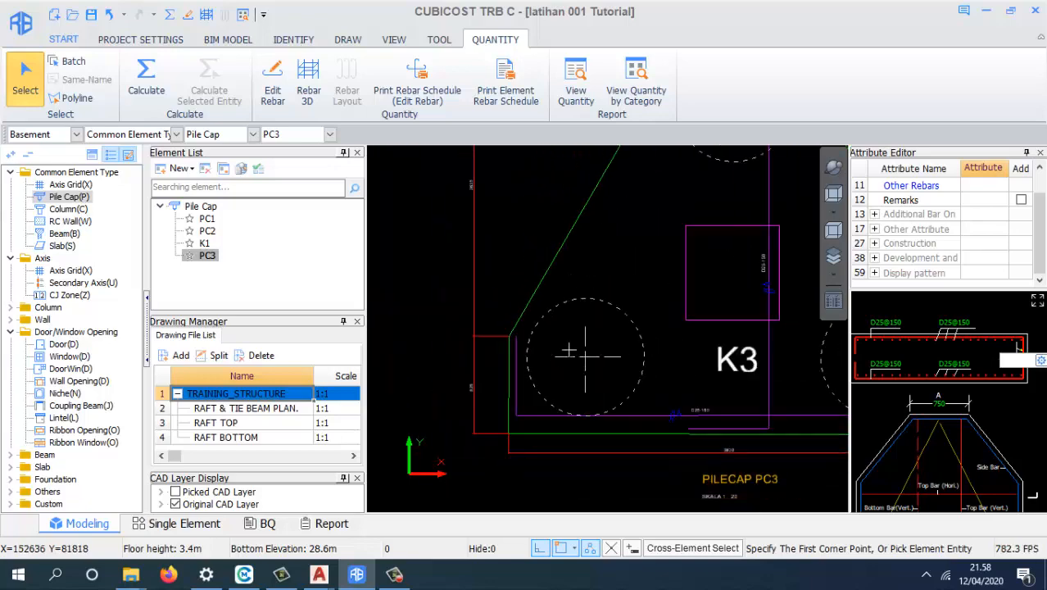
scroll(567, 351, "down", 2)
left_click(1019, 363)
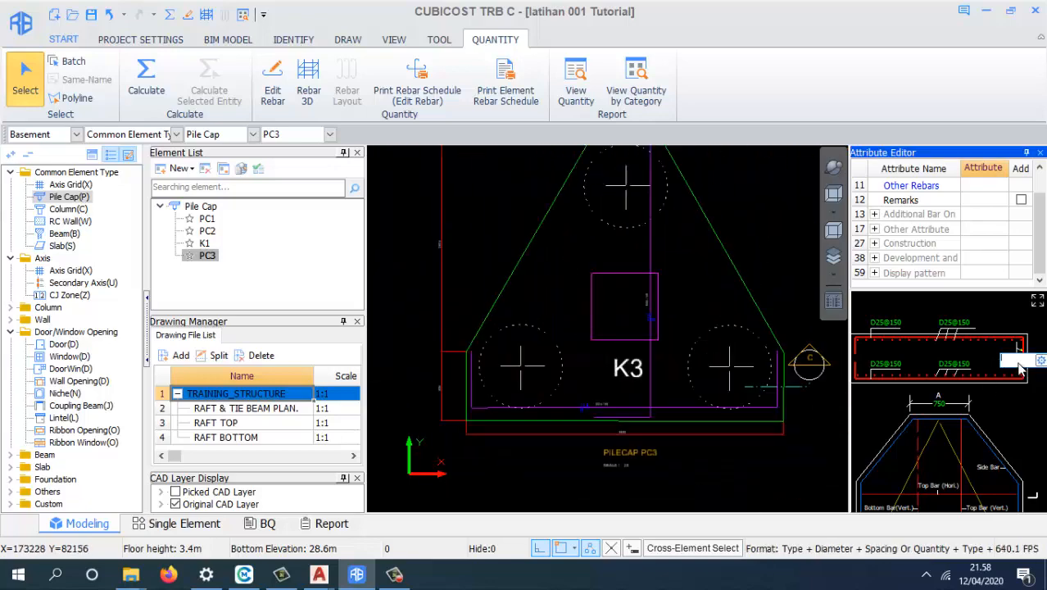
scroll(645, 298, "up", 5)
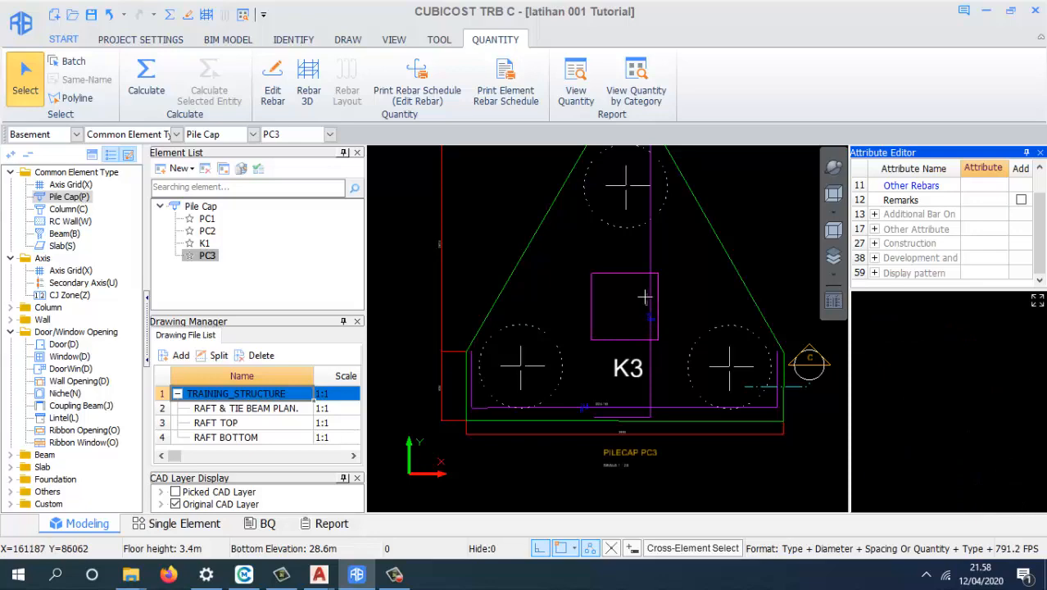
scroll(646, 308, "down", 3)
- Consult the PC3 section detail in the CAD drawing and set PC3's side bar to 3D13
scroll(645, 308, "down", 5)
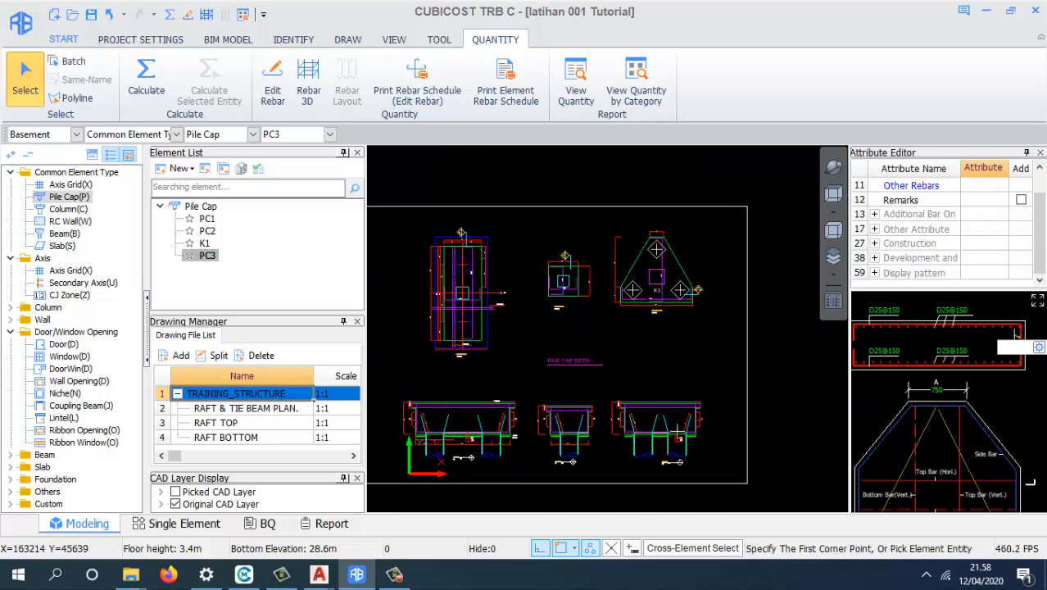
scroll(701, 428, "up", 3)
scroll(446, 348, "up", 5)
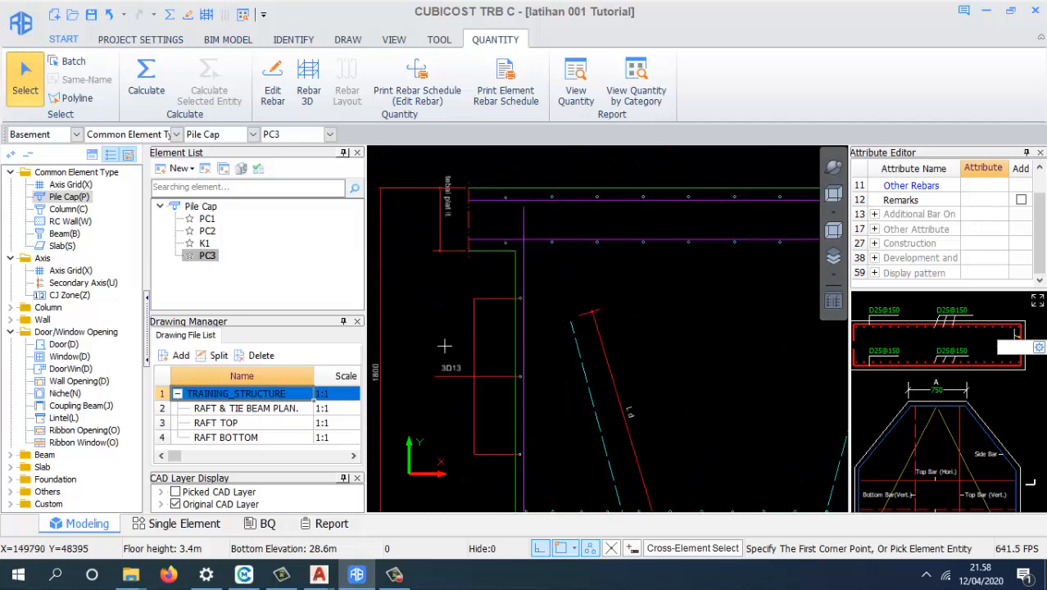
scroll(451, 348, "down", 6)
scroll(484, 355, "up", 3)
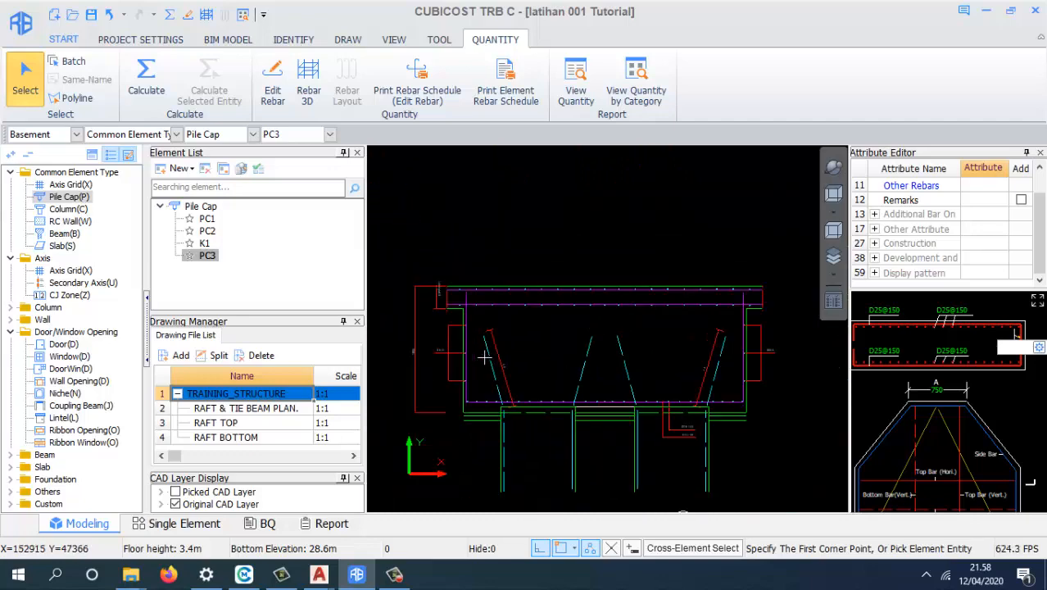
scroll(442, 345, "up", 2)
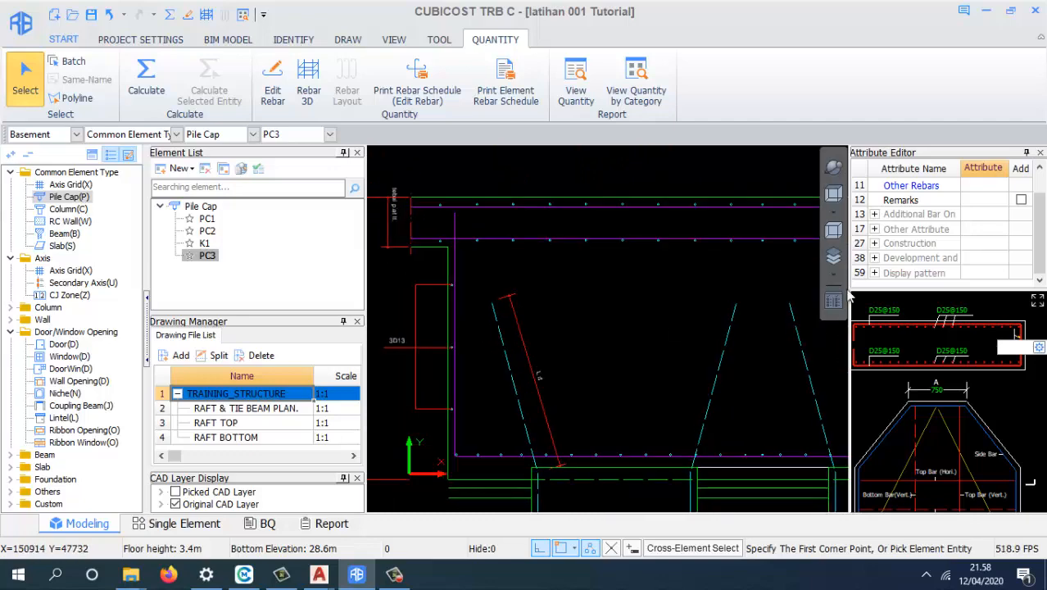
left_click(1001, 355)
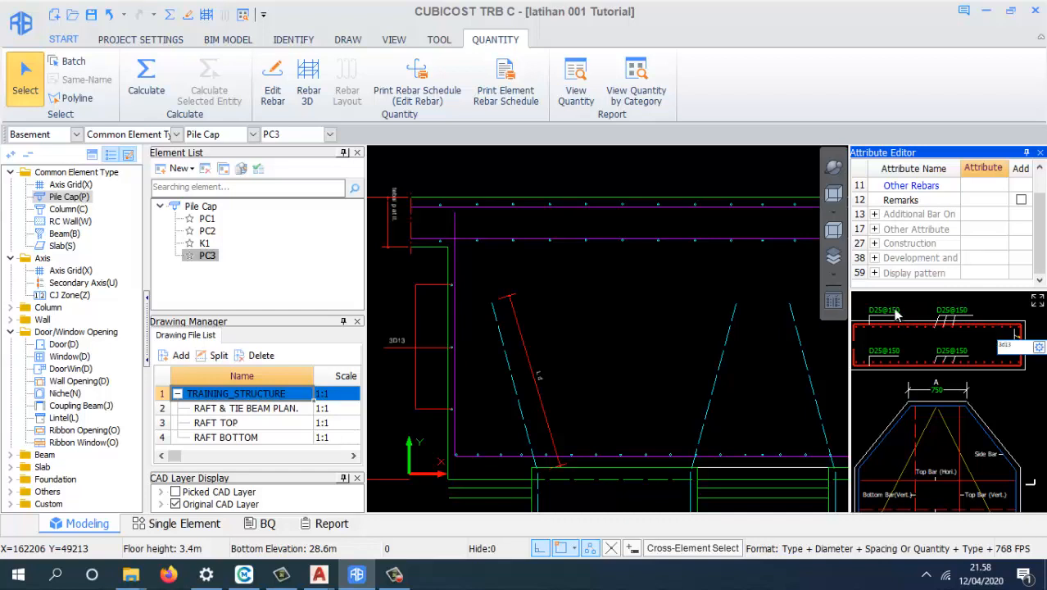
key("Return")
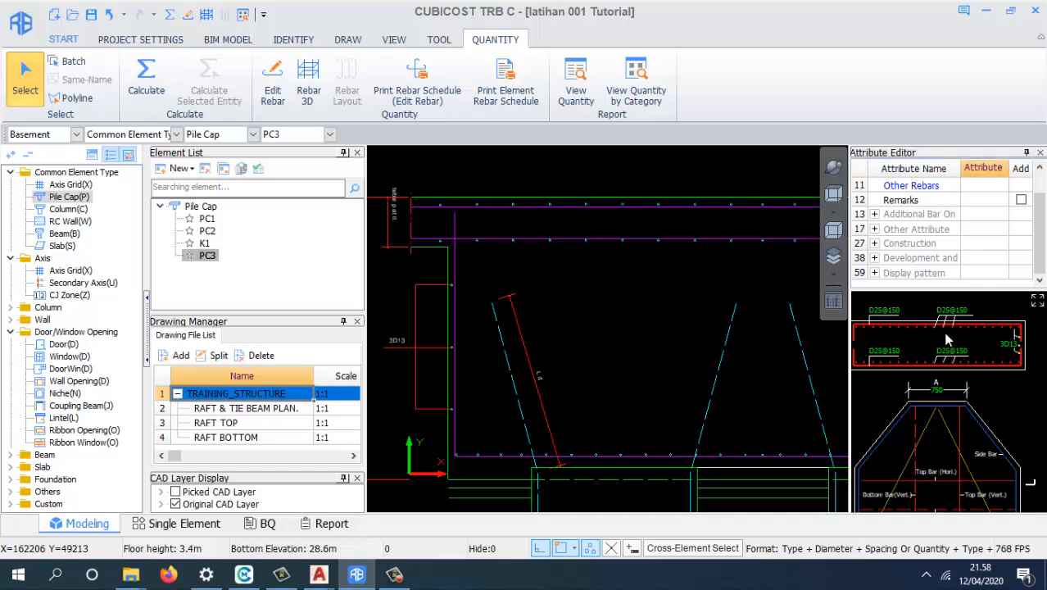
scroll(605, 329, "up", 5)
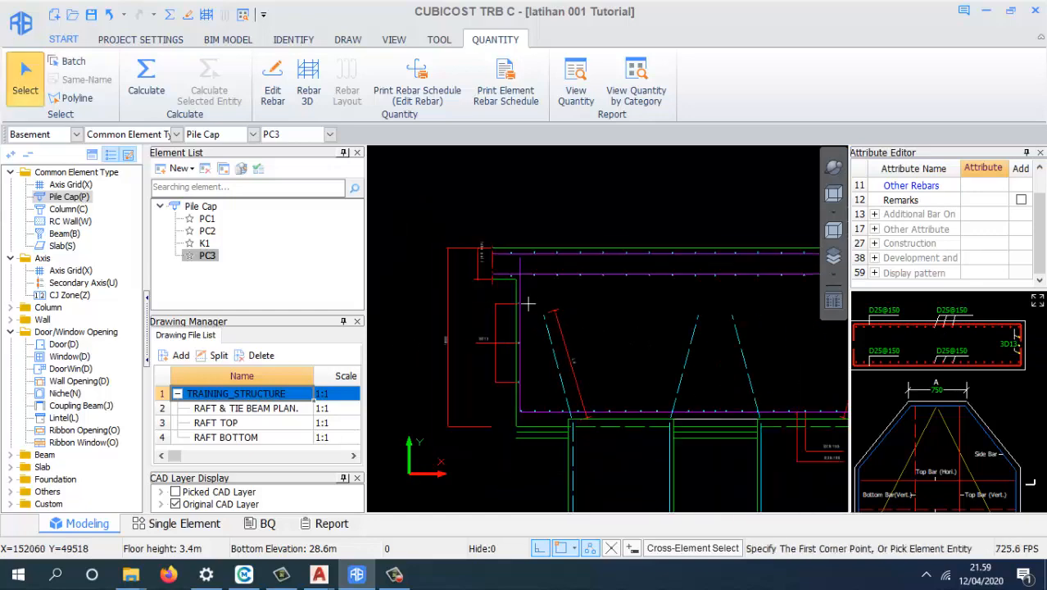
scroll(452, 346, "down", 4)
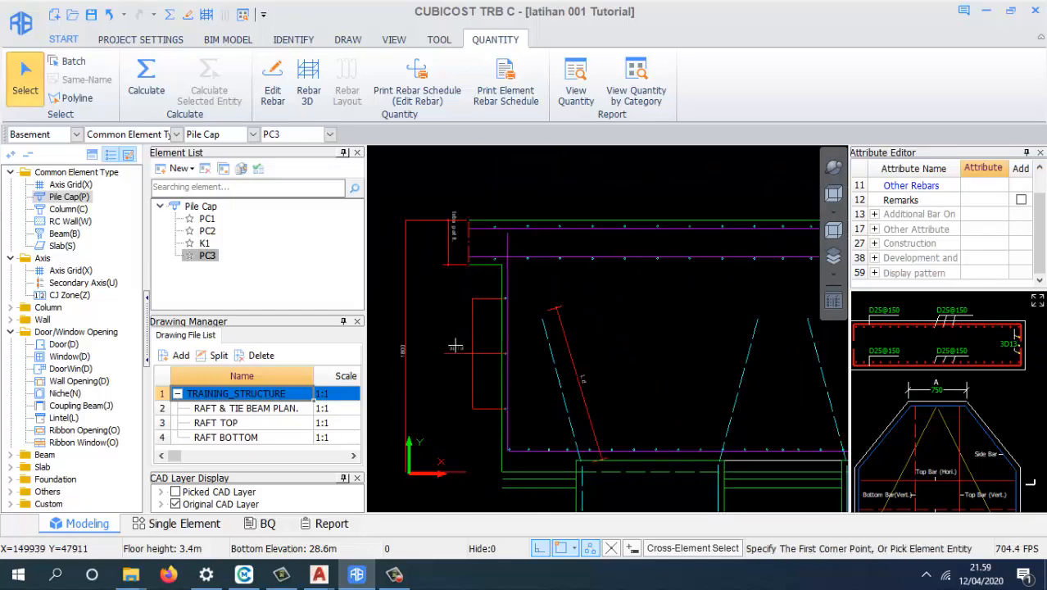
- Check the side bar annotation in the PC3 section detail and reopen the RAFT & TIE BEAM PLAN drawing at the PC3 caps
scroll(641, 336, "up", 4)
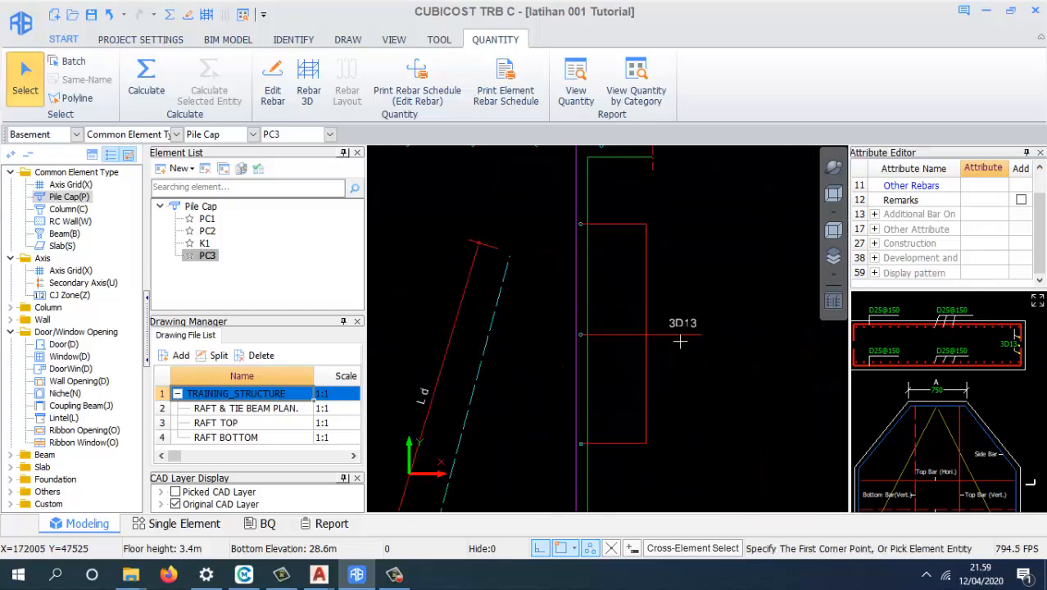
scroll(726, 327, "up", 4)
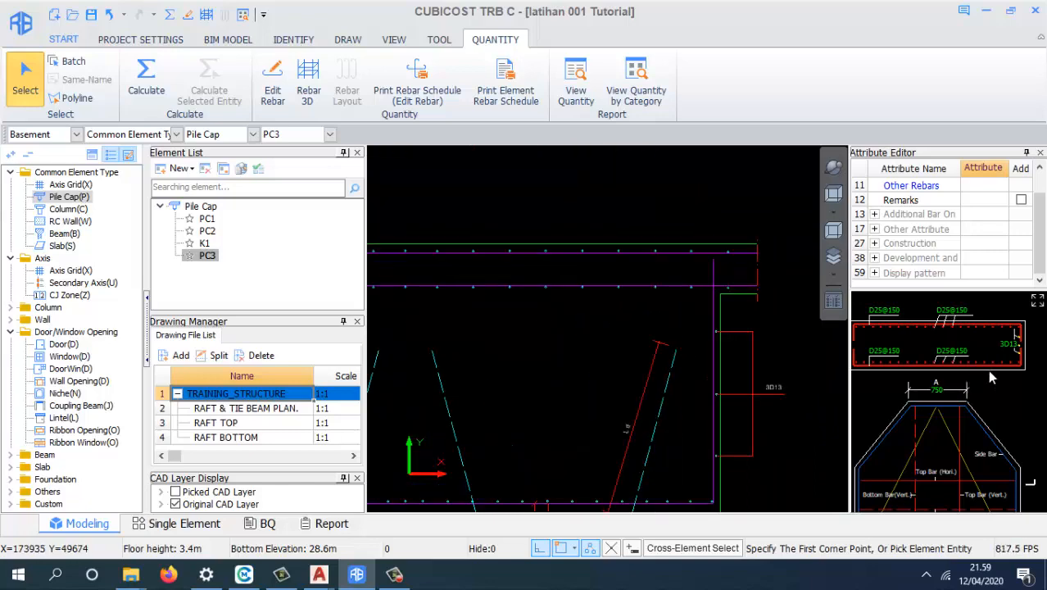
double_click(260, 414)
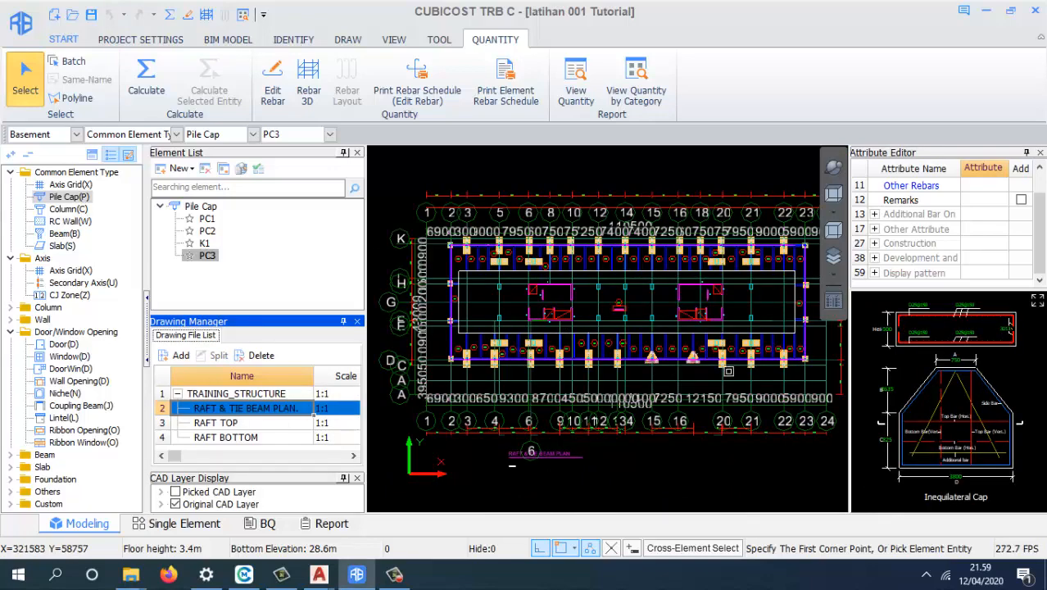
scroll(697, 359, "up", 5)
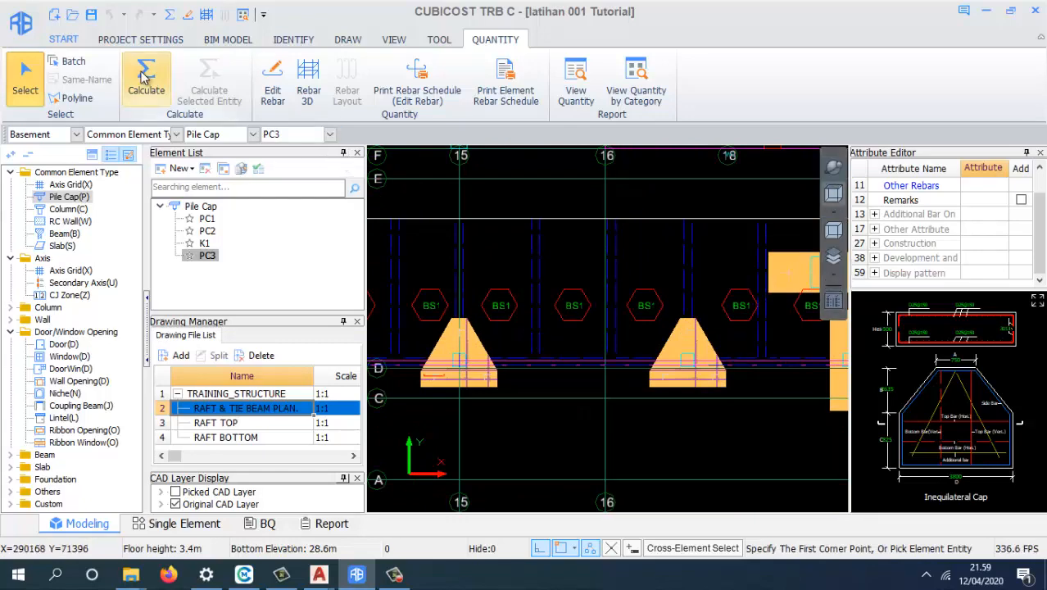
- Select every PC3 pile cap entity and calculate the rebar quantities for the selected entities only
right_click(208, 256)
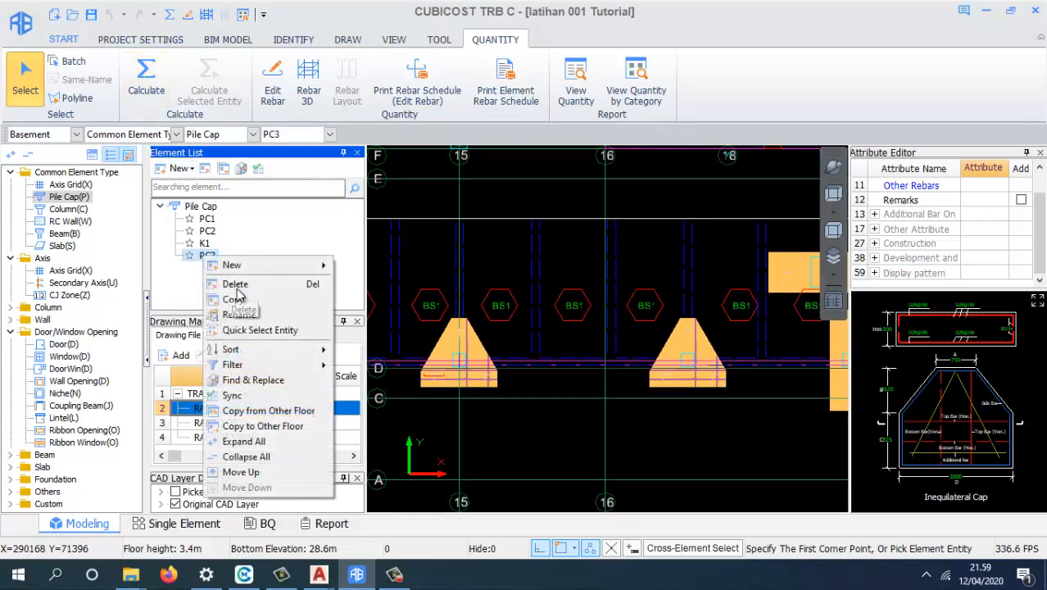
left_click(283, 331)
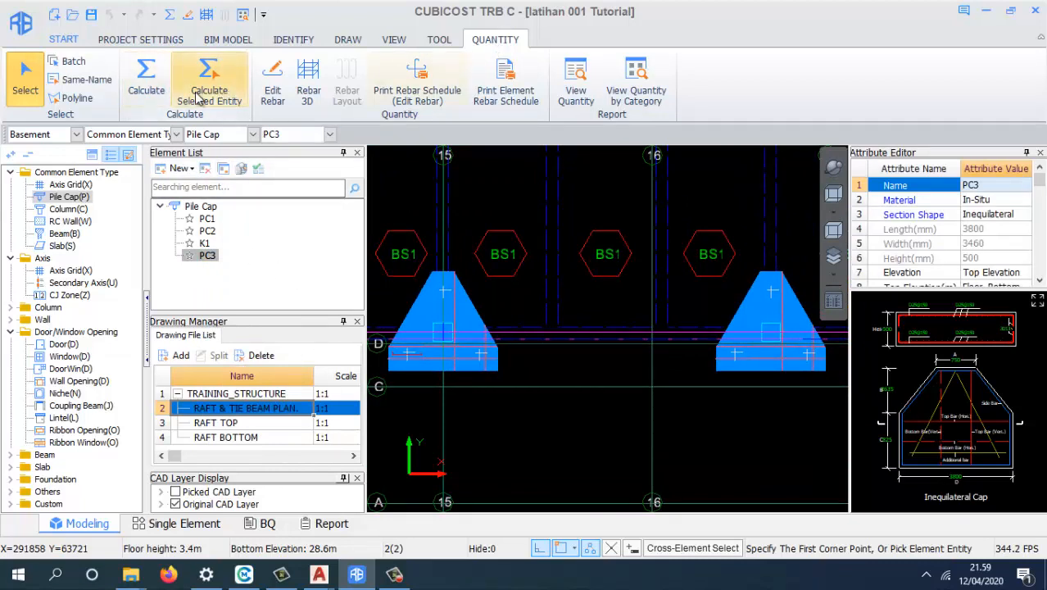
left_click(209, 97)
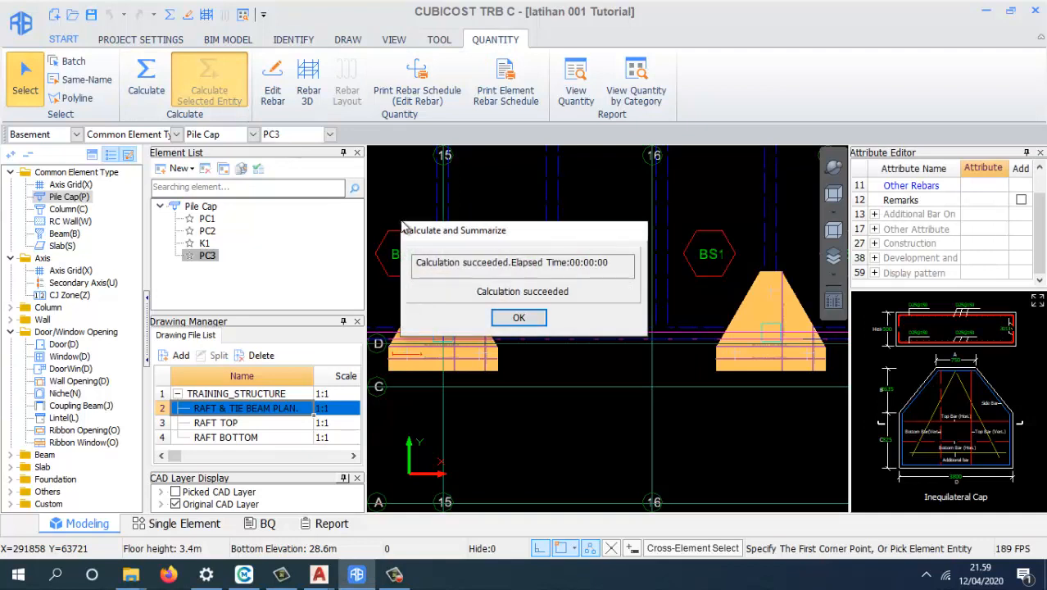
left_click(518, 317)
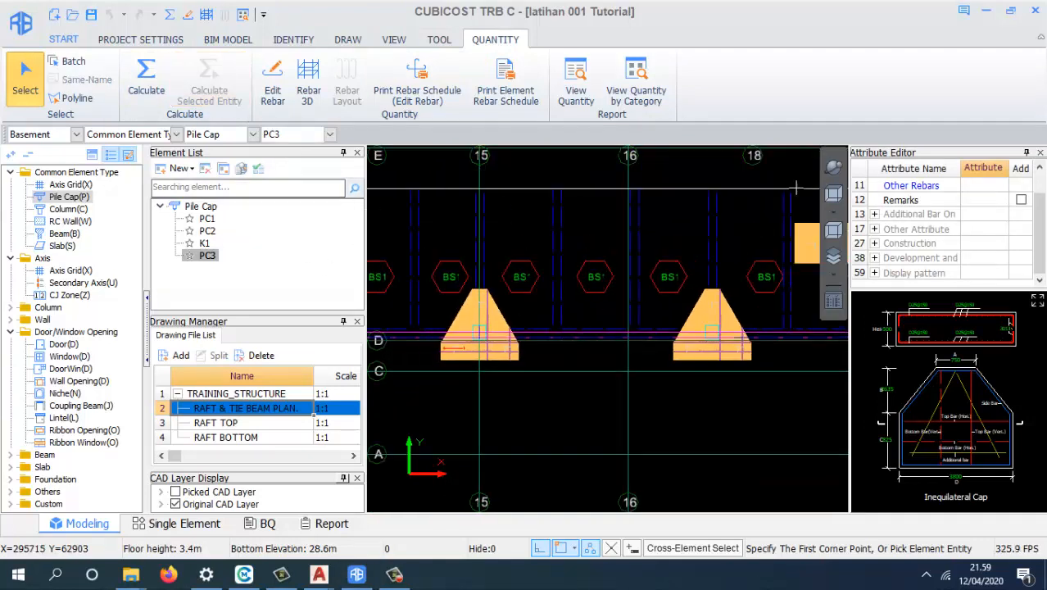
- Orbit the model into a 3D view and display the 3D rebar of the PC3 pile cap between axes 16 and 18
left_click(834, 167)
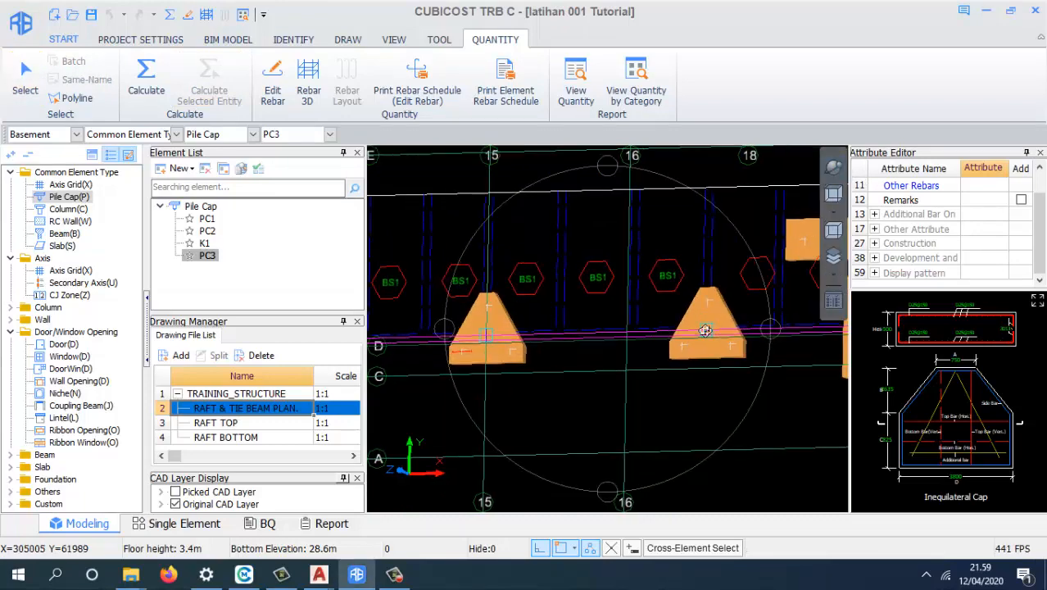
left_click_drag(640, 270, 682, 312)
scroll(682, 312, "up", 4)
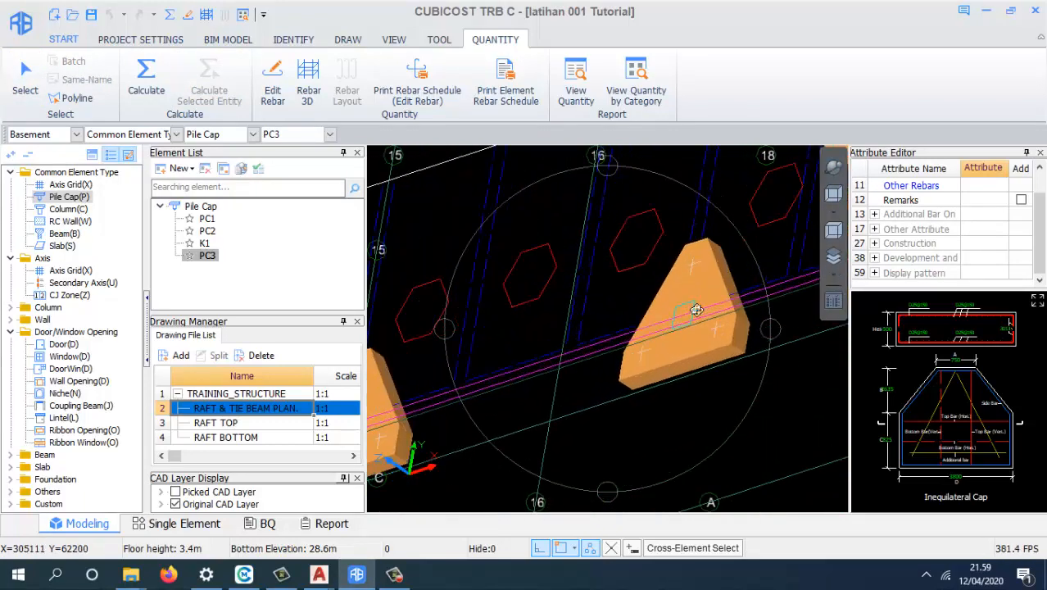
left_click_drag(634, 279, 615, 271)
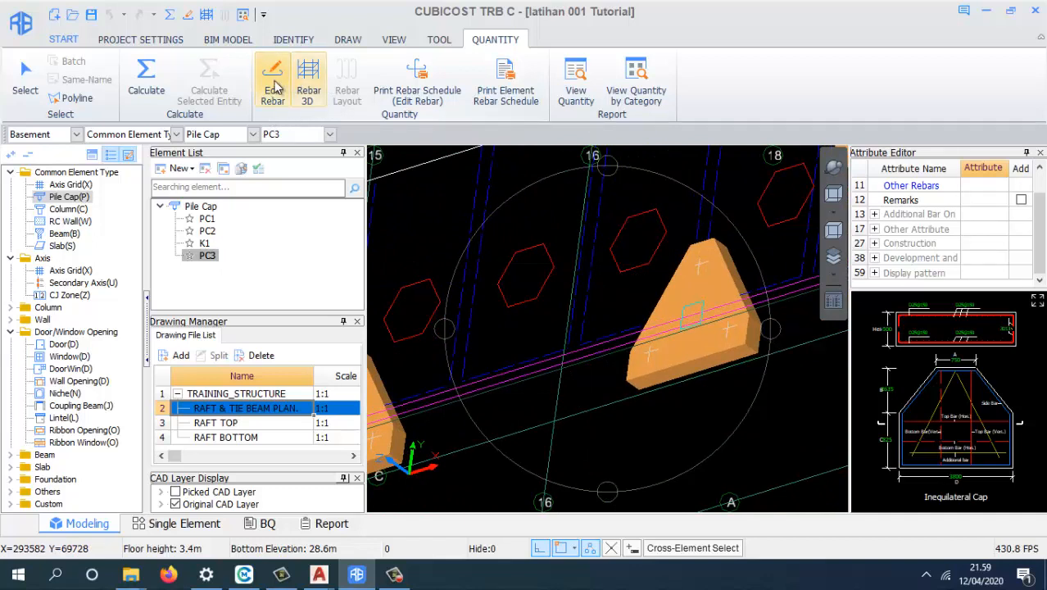
left_click(314, 96)
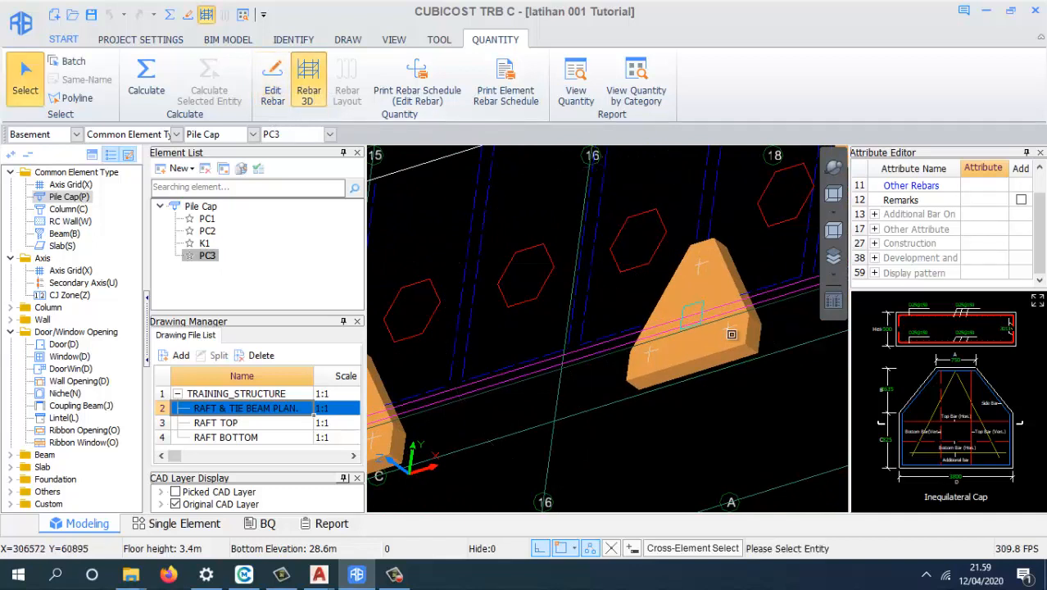
left_click(731, 350)
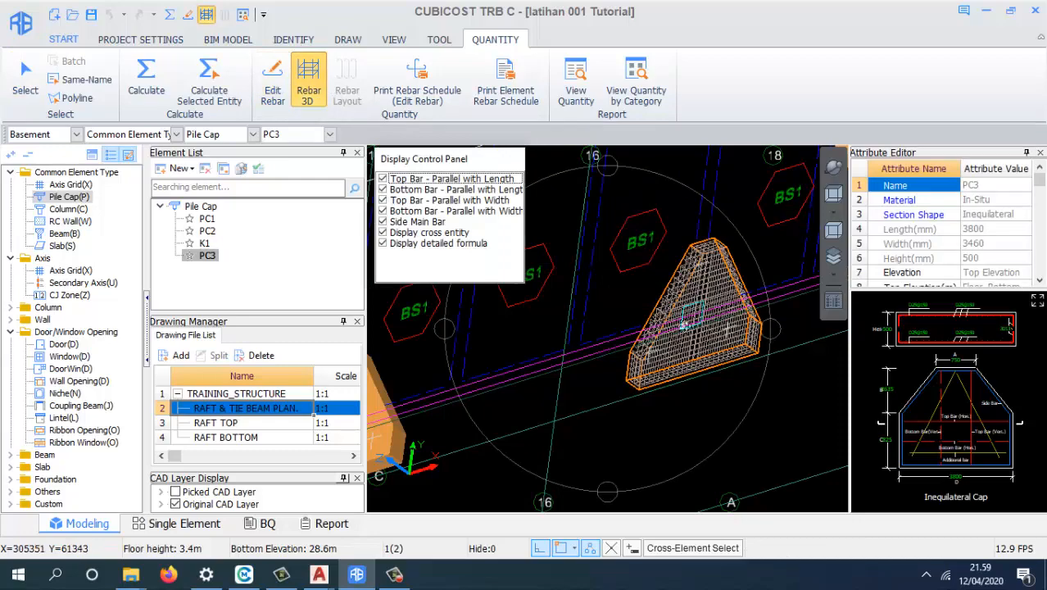
- Inspect that cap's rebar cage up close and display the 3D rebar of the other PC3 cap near axis 15
scroll(690, 306, "up", 3)
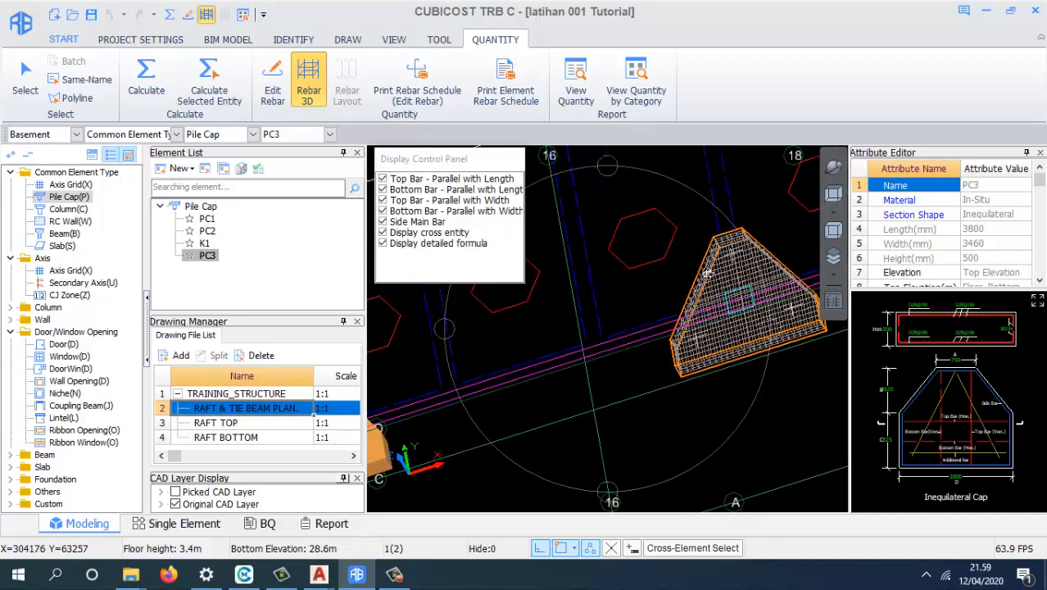
scroll(748, 302, "up", 2)
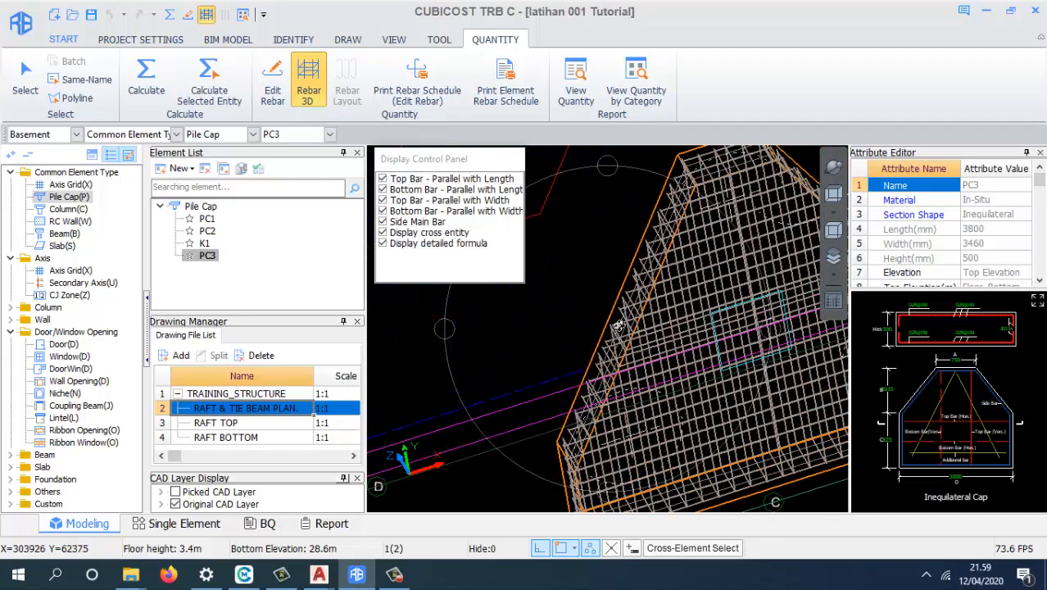
scroll(710, 324, "down", 5)
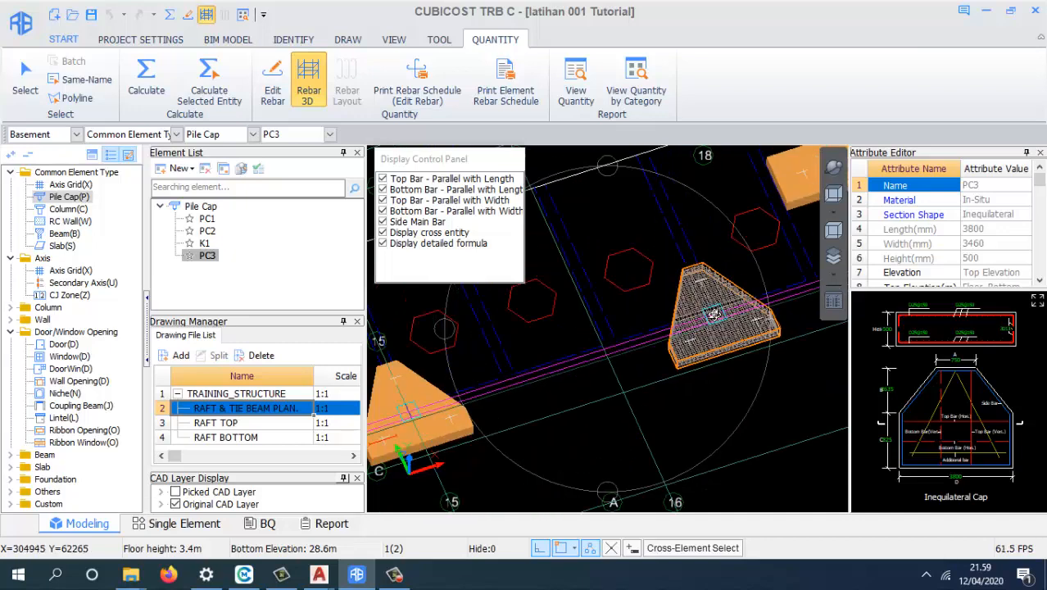
scroll(713, 314, "down", 1)
key("Escape")
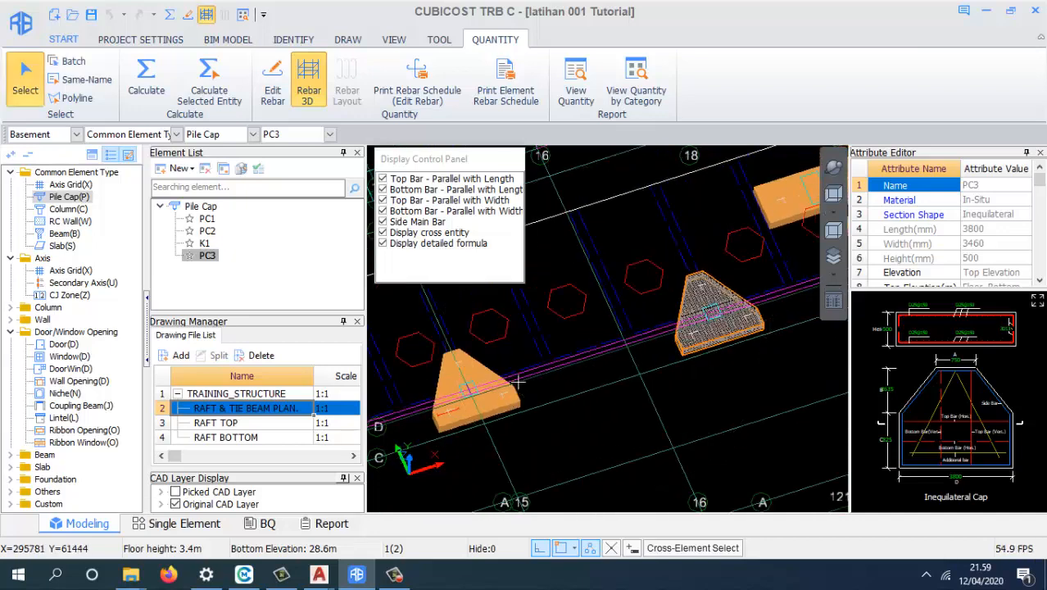
left_click(515, 398)
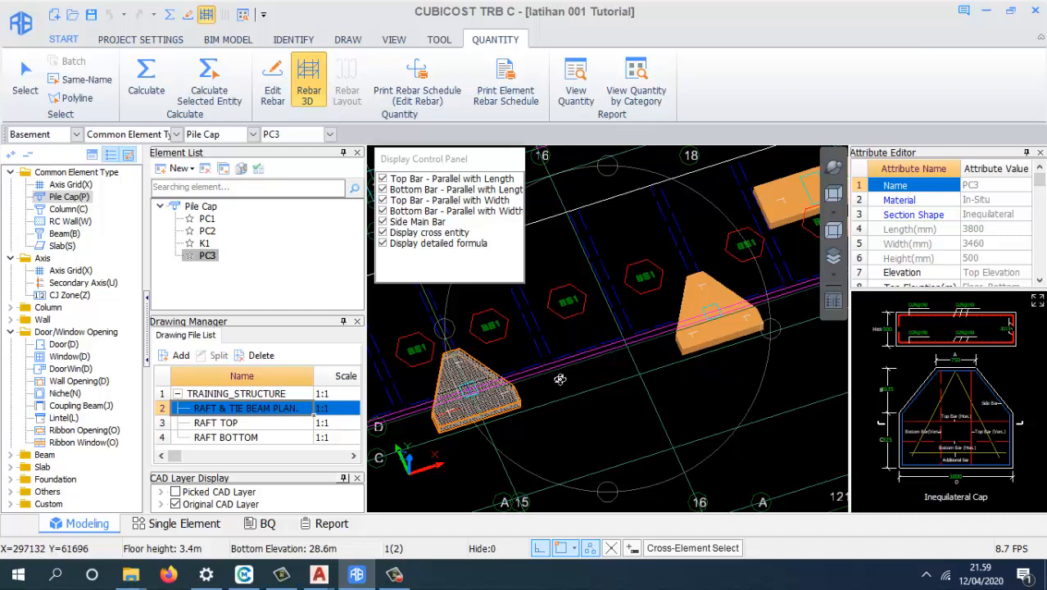
- Leave the 3D rebar display, select all PC3 pile caps and open their rebar quantity table
right_click(210, 256)
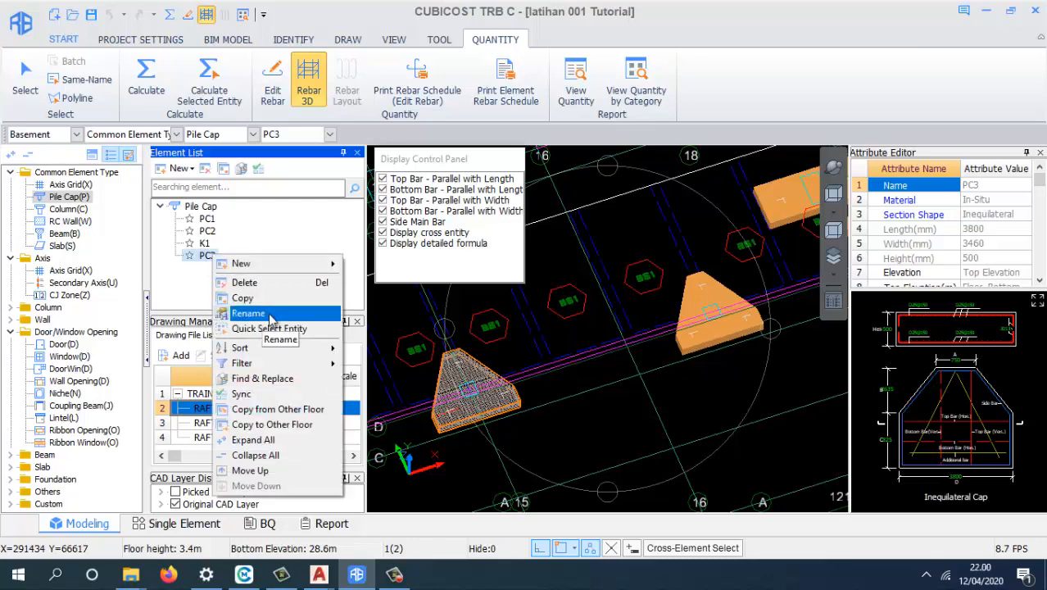
left_click(280, 328)
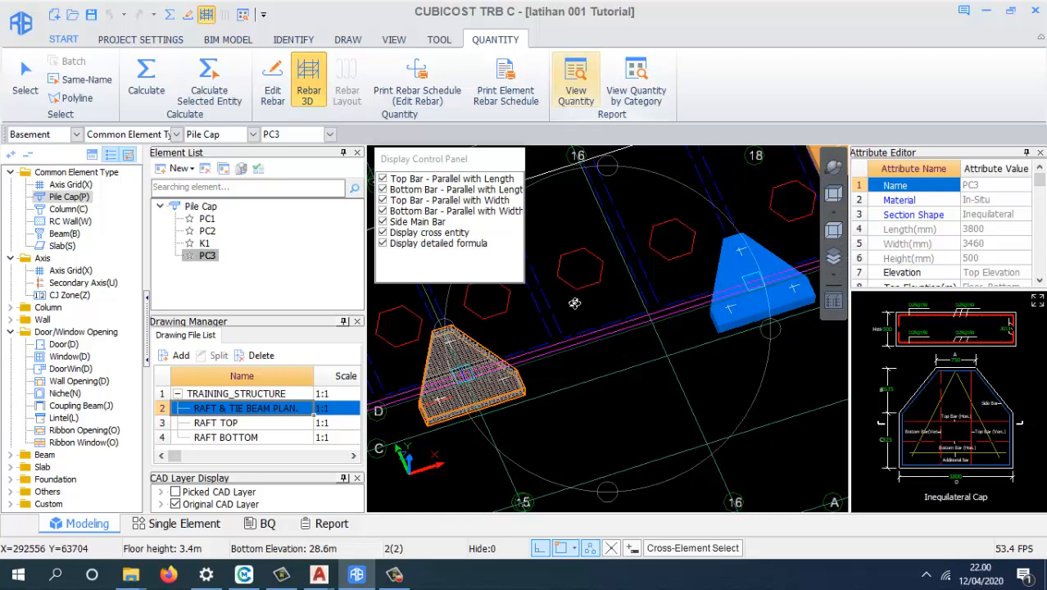
left_click(583, 109)
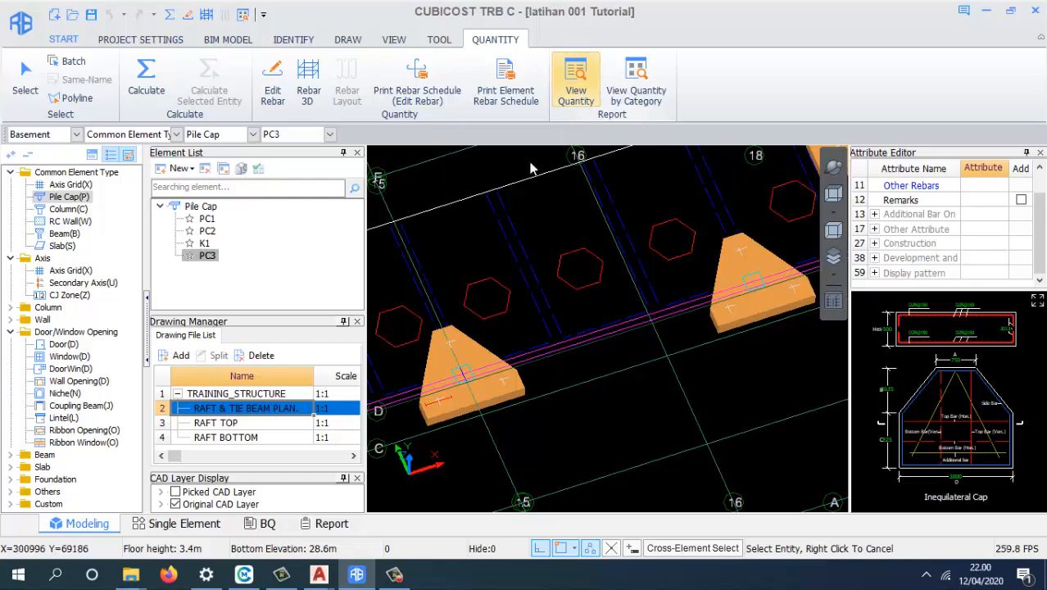
right_click(208, 256)
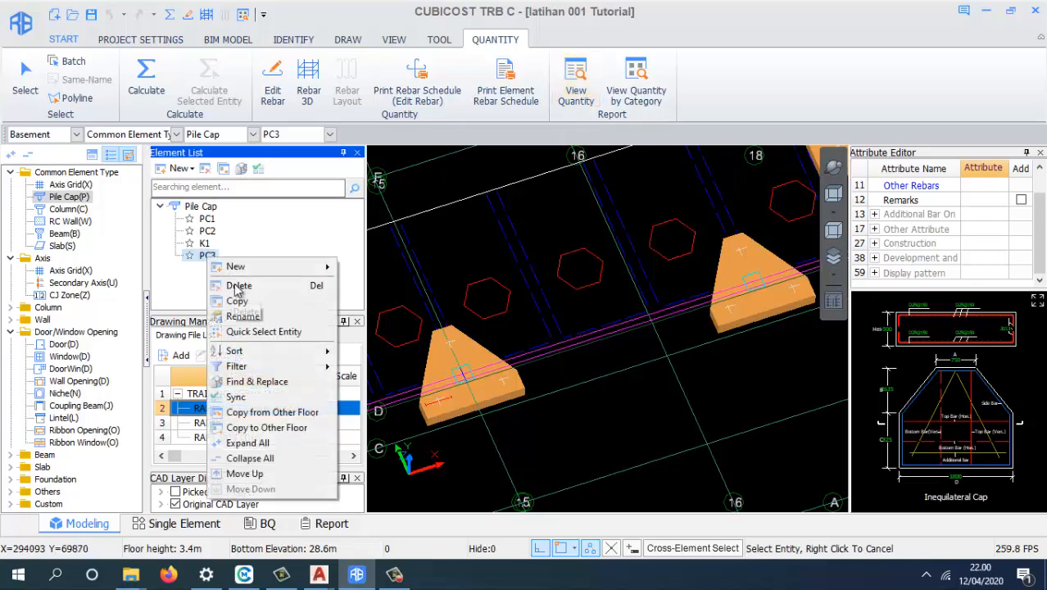
left_click(256, 332)
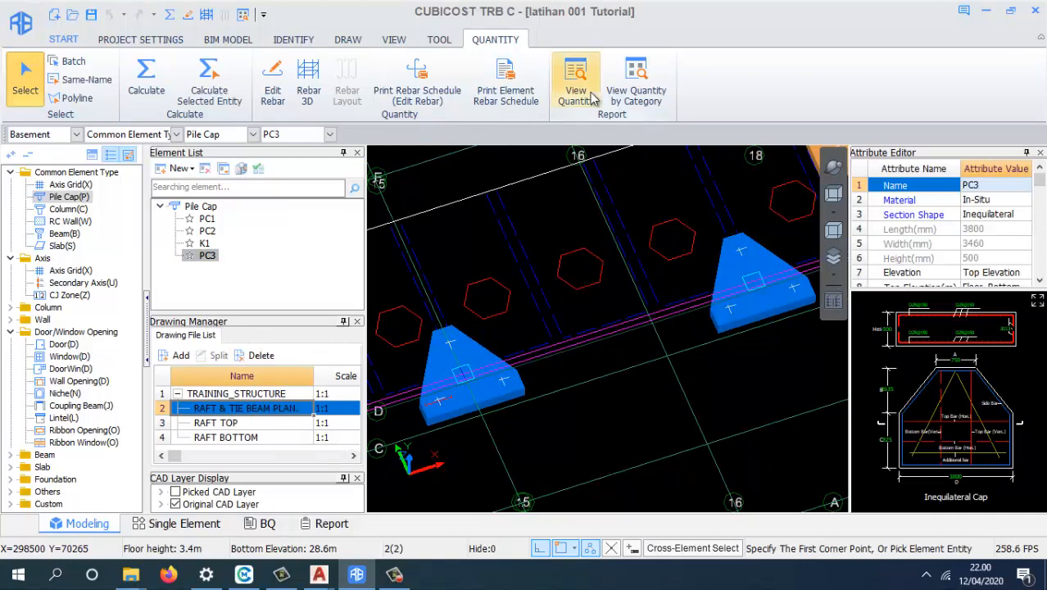
left_click(593, 98)
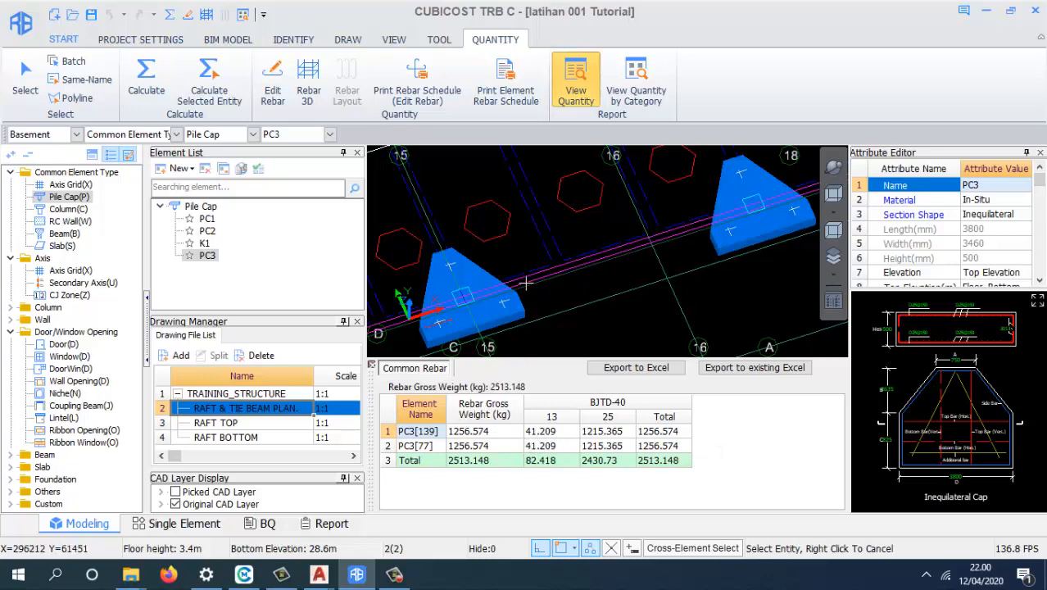
- Survey the pile cap layout across the whole raft and tie beam plan, with the PC3 quantity table open
scroll(546, 259, "down", 5)
scroll(546, 259, "down", 2)
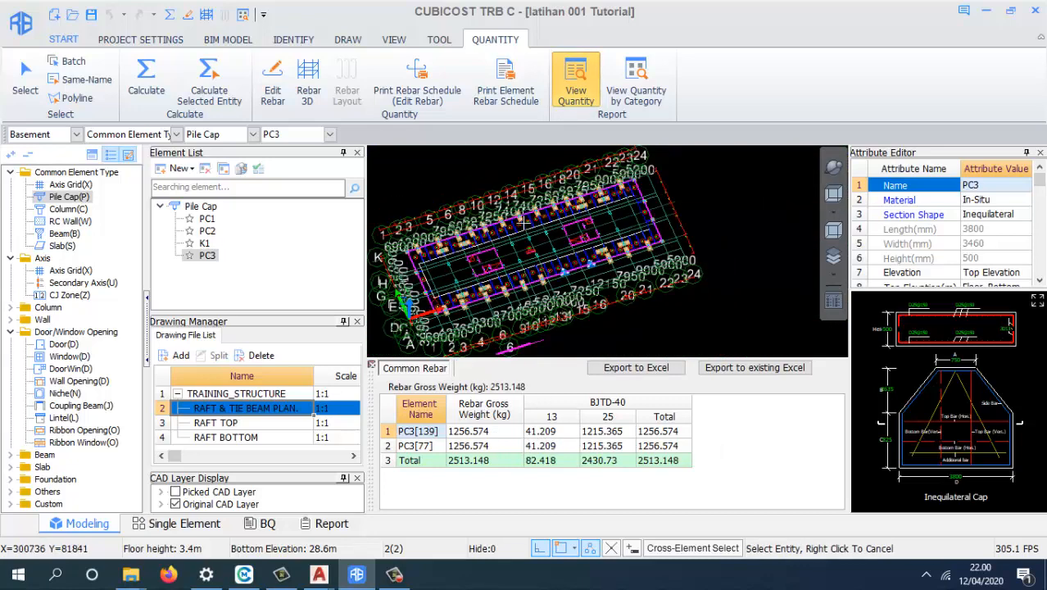
scroll(585, 221, "down", 1)
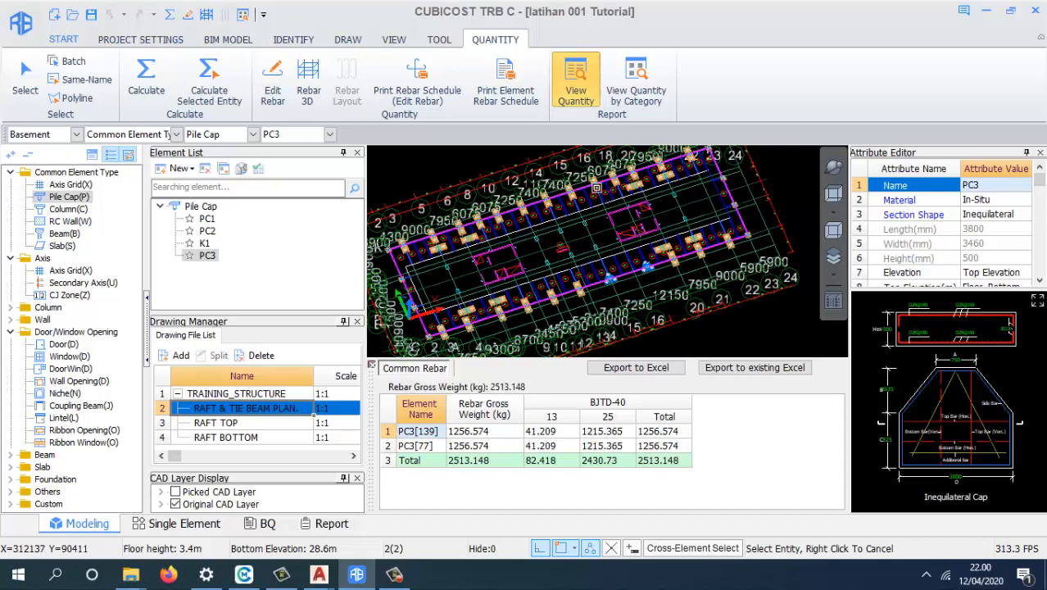
scroll(583, 192, "up", 2)
scroll(556, 217, "down", 1)
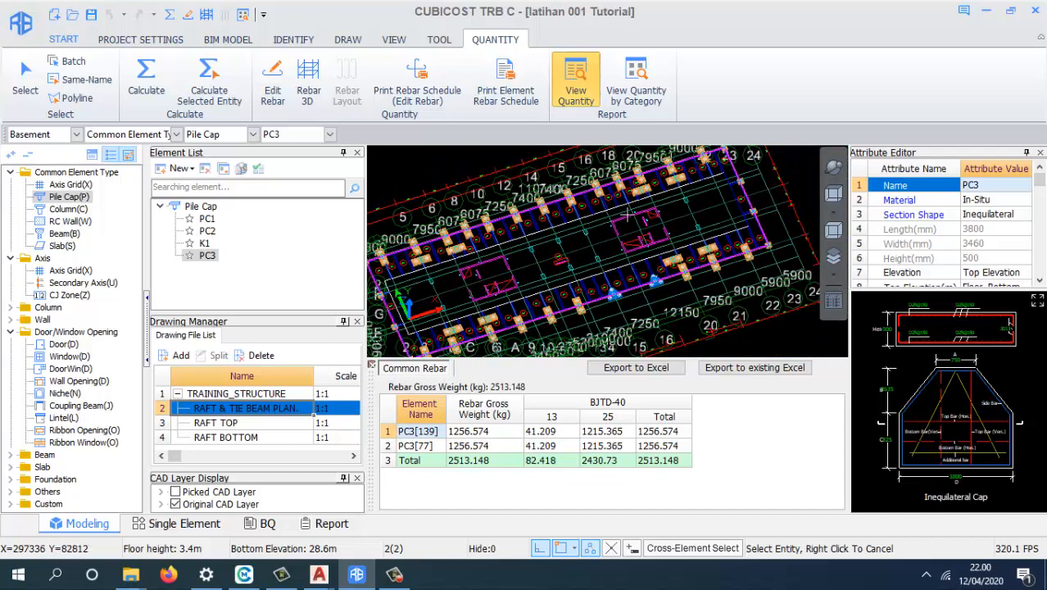
scroll(621, 190, "down", 1)
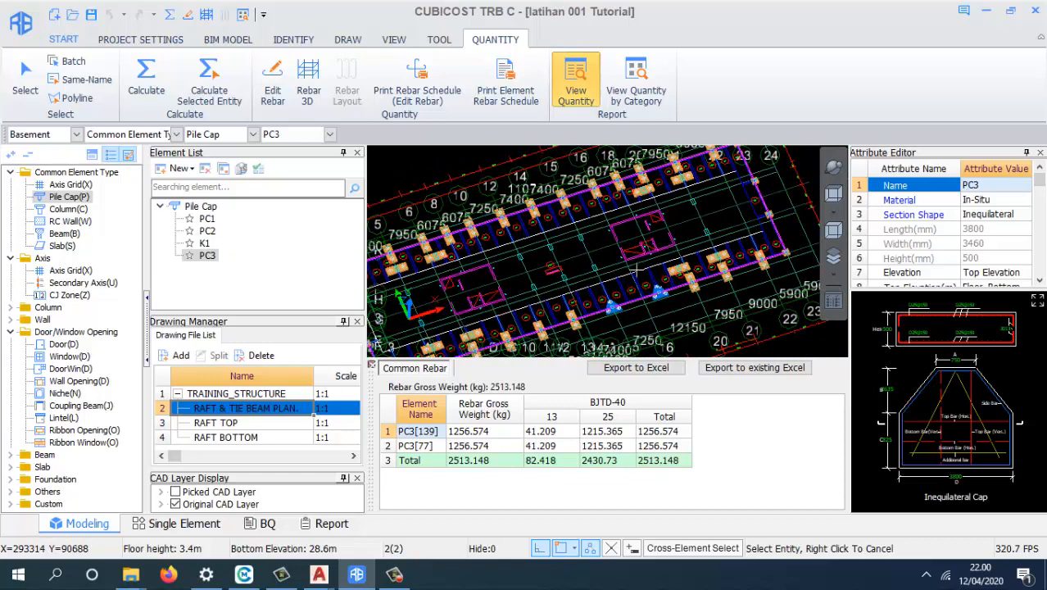
scroll(637, 269, "up", 3)
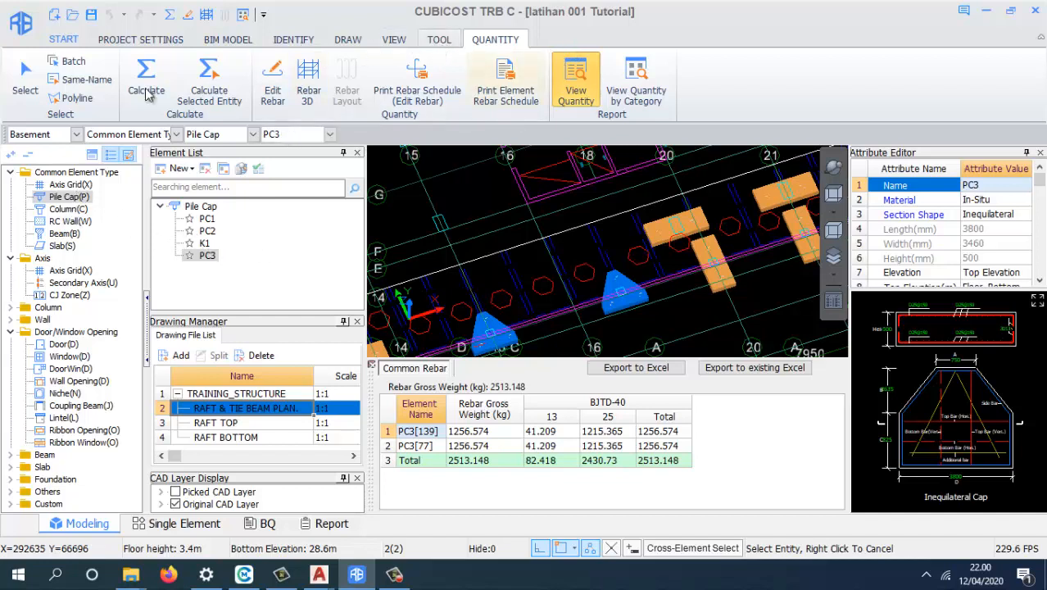
- Make PC1 the active pile cap element and examine its parametric reinforcement drawing
left_click(292, 39)
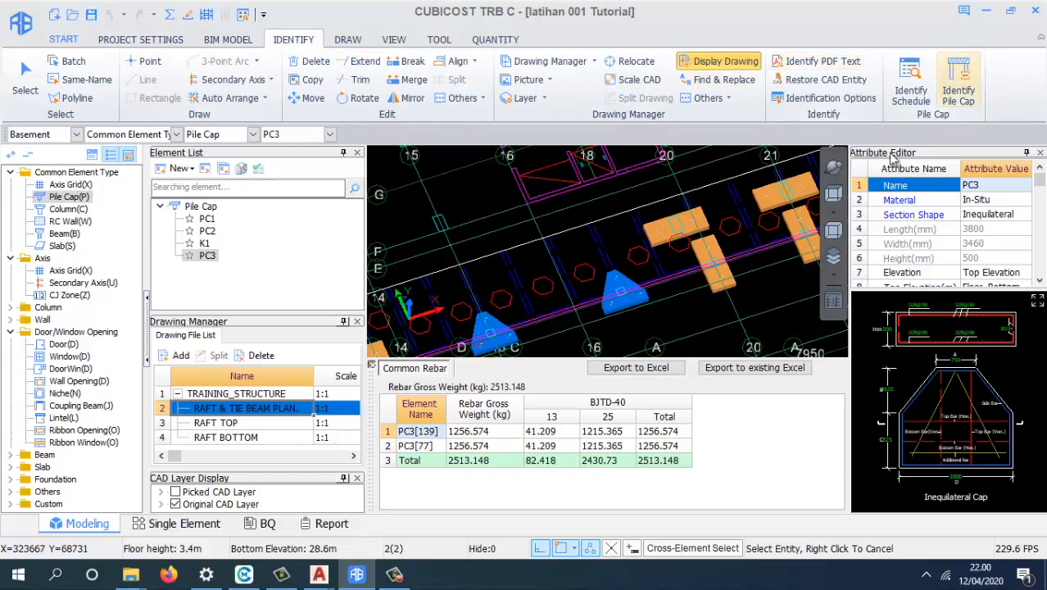
double_click(206, 218)
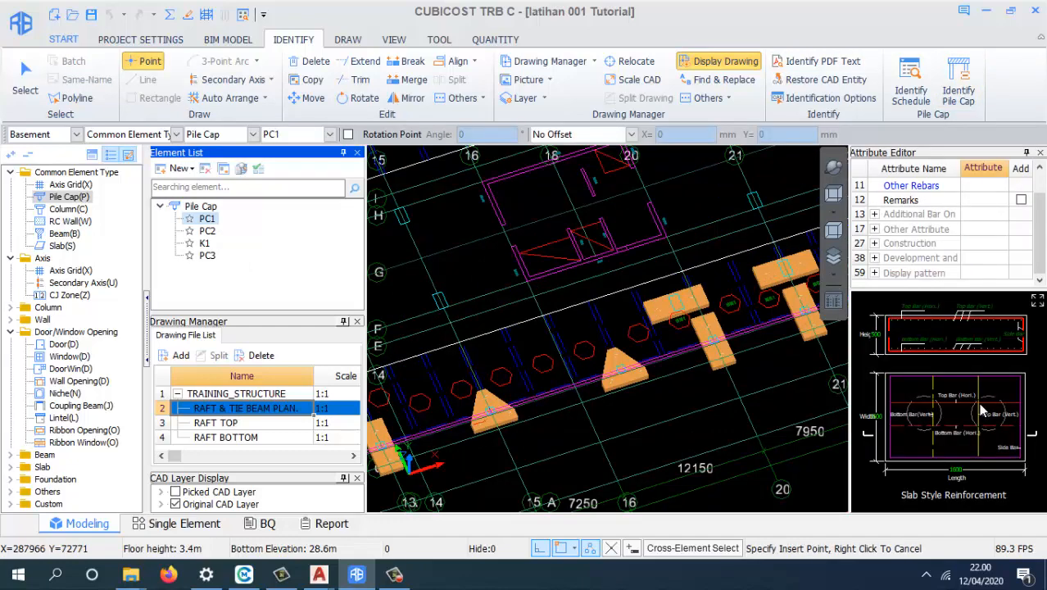
scroll(940, 405, "up", 3)
scroll(939, 405, "down", 4)
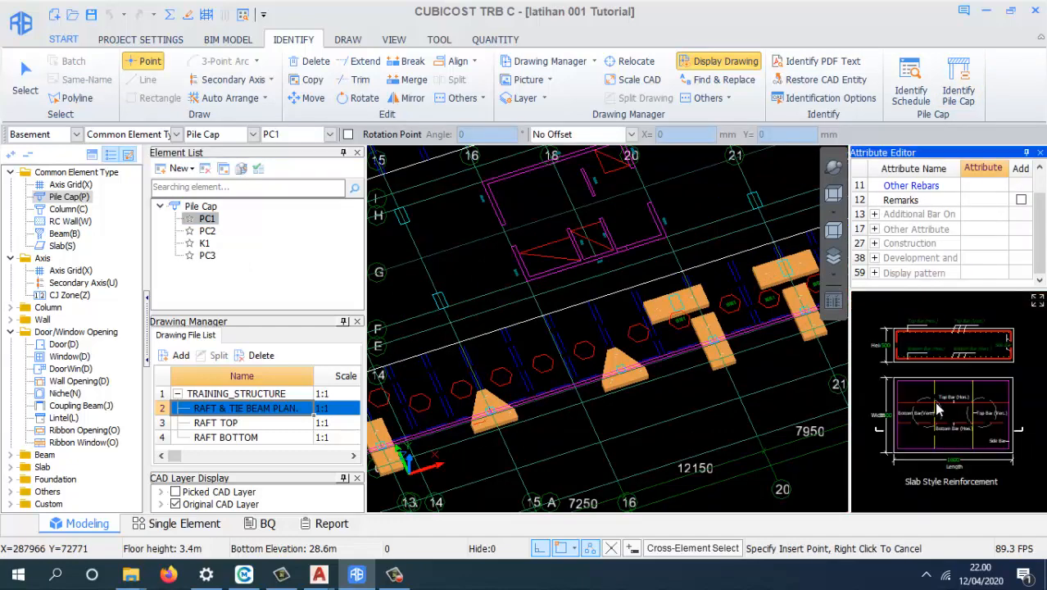
left_click(396, 576)
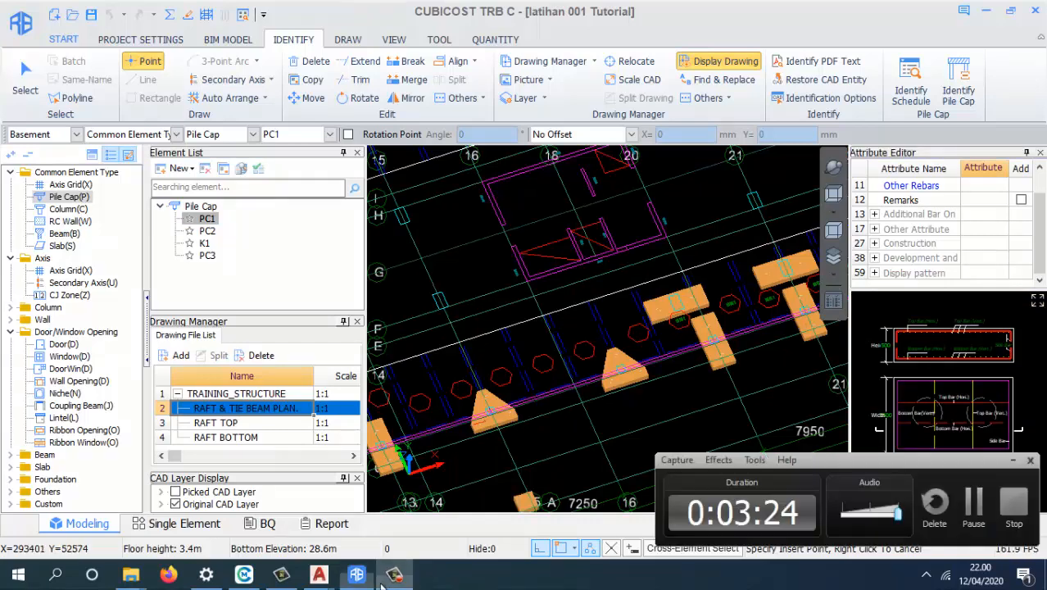